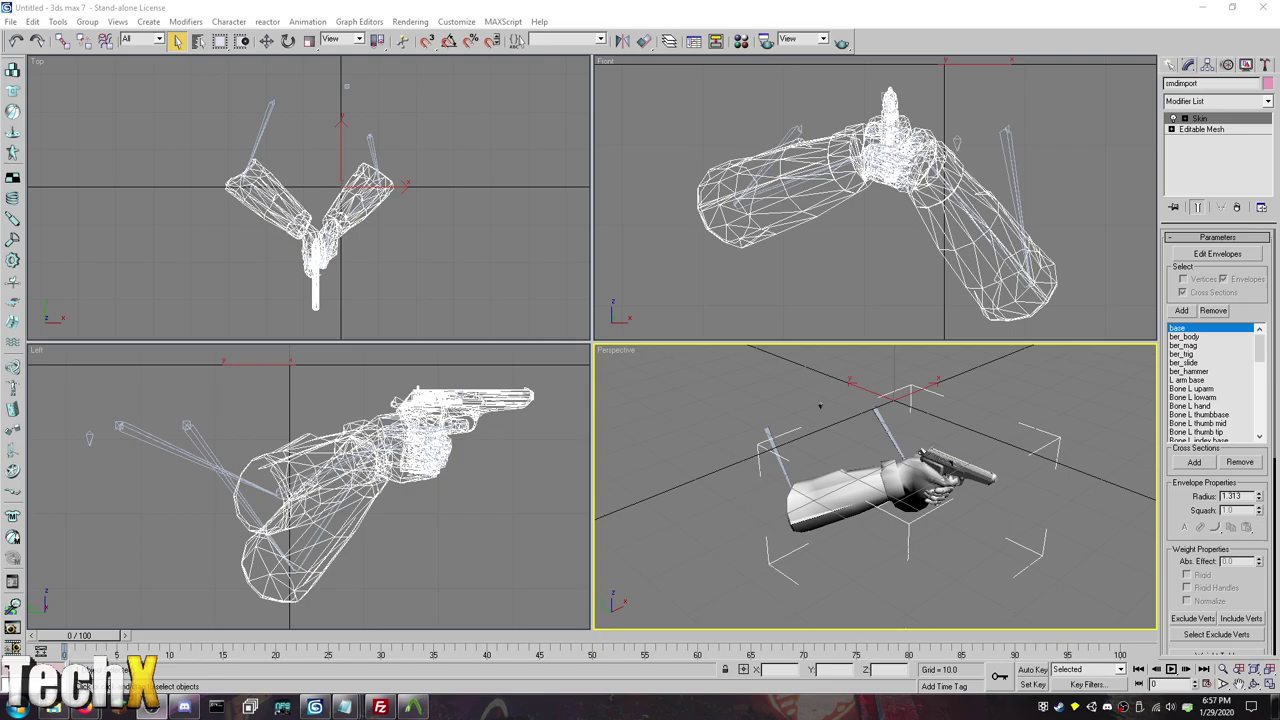
Step: Leave the skinned pistol-hand scene in 3ds Max 7 and switch to Firefox's New Tab page
left_click(150, 707)
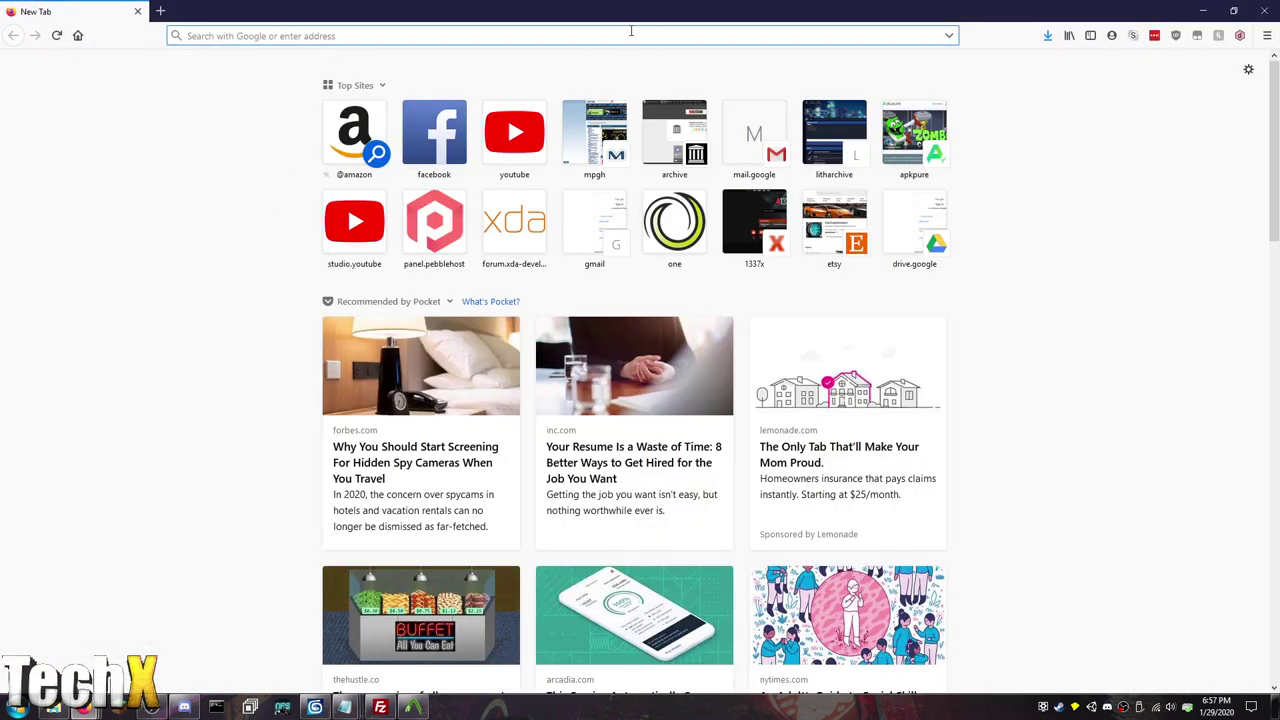
Step: Search Google for 'cannonfodder', then refine the query to 'cannonfodder hl2'
type("cannon")
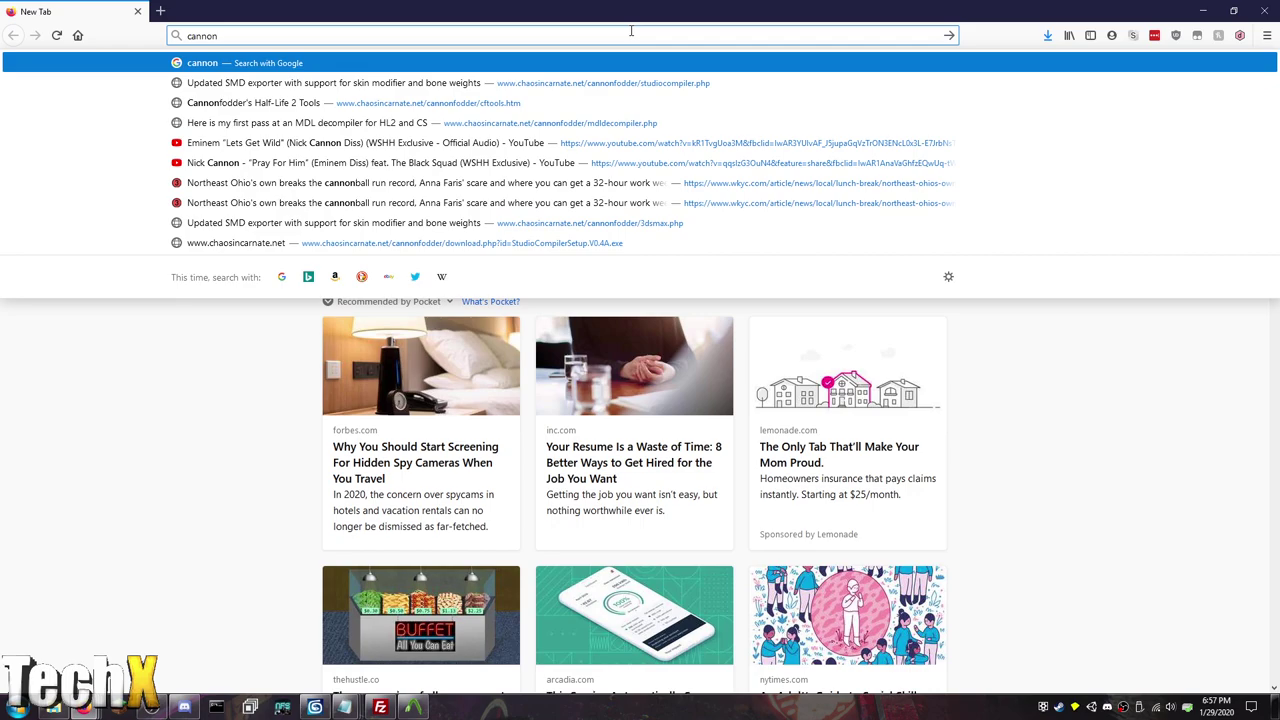
type("fodder")
key("Return")
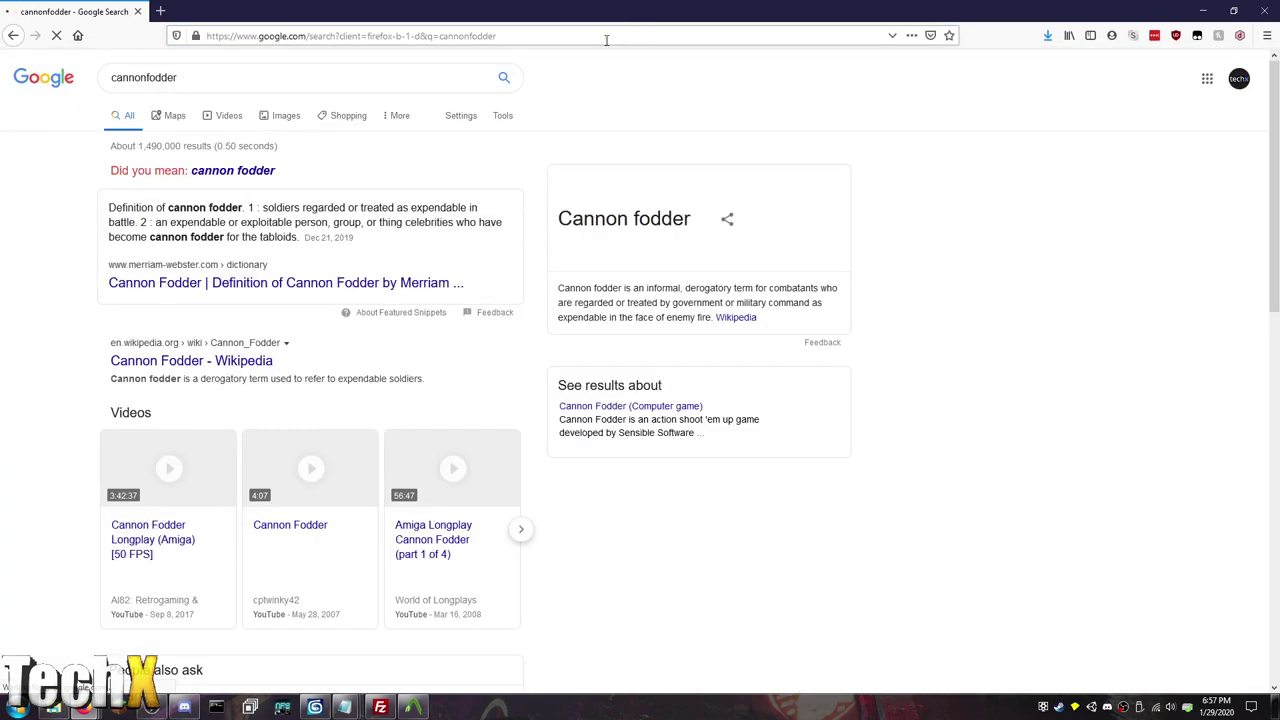
left_click(305, 80)
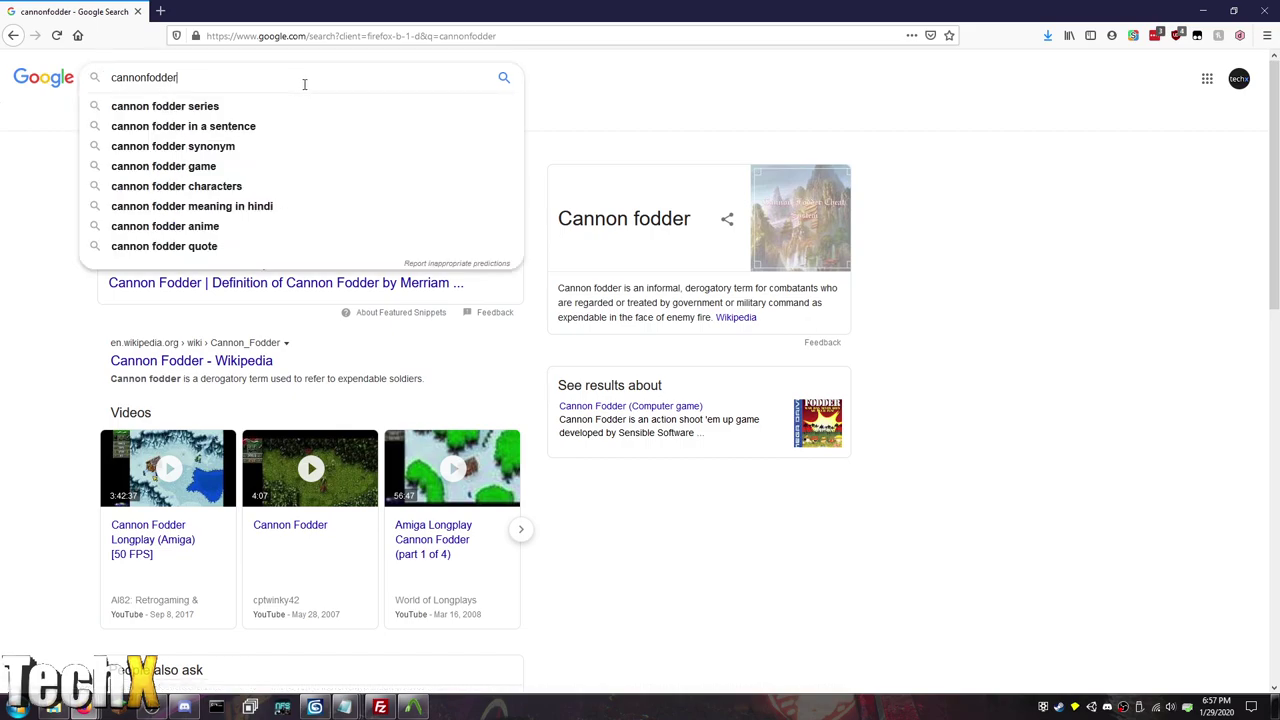
type("hl2")
key("Return")
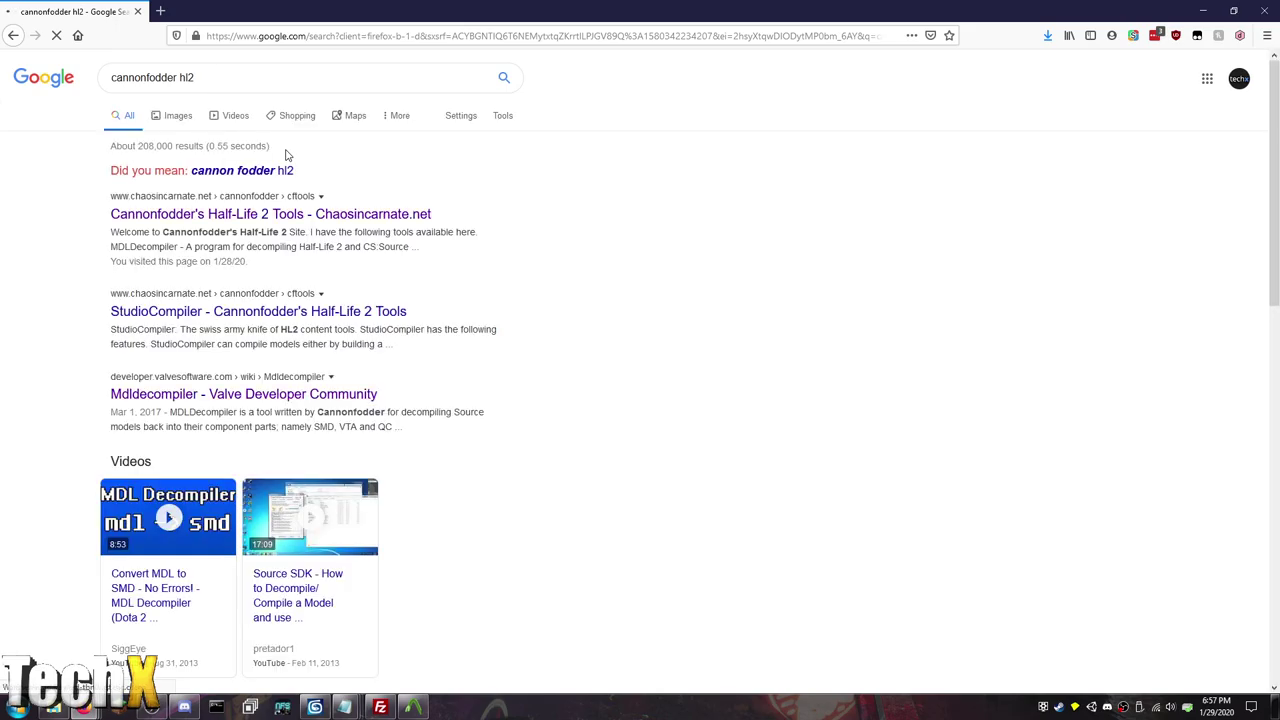
Step: Open Cannonfodder's 3DS Max tools page at the SMD Importer section, then enter lith.tech in a new tab
left_click(260, 213)
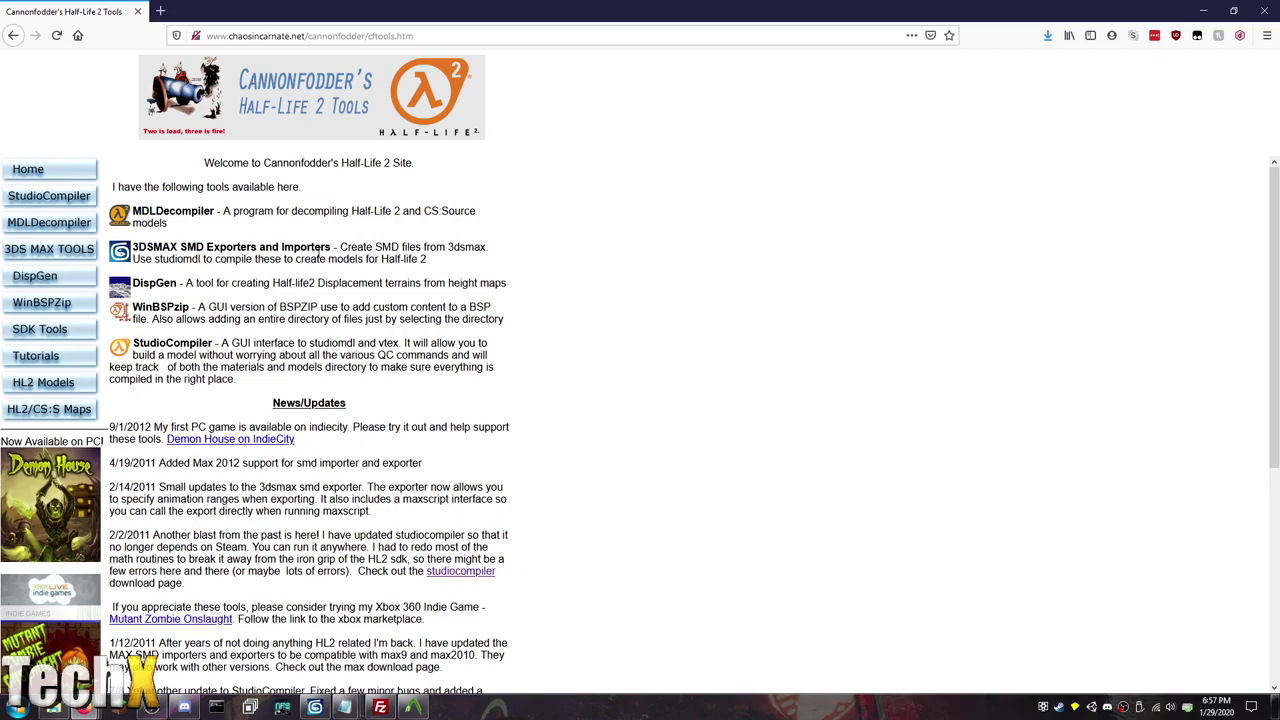
left_click_drag(330, 247, 296, 244)
left_click(65, 257)
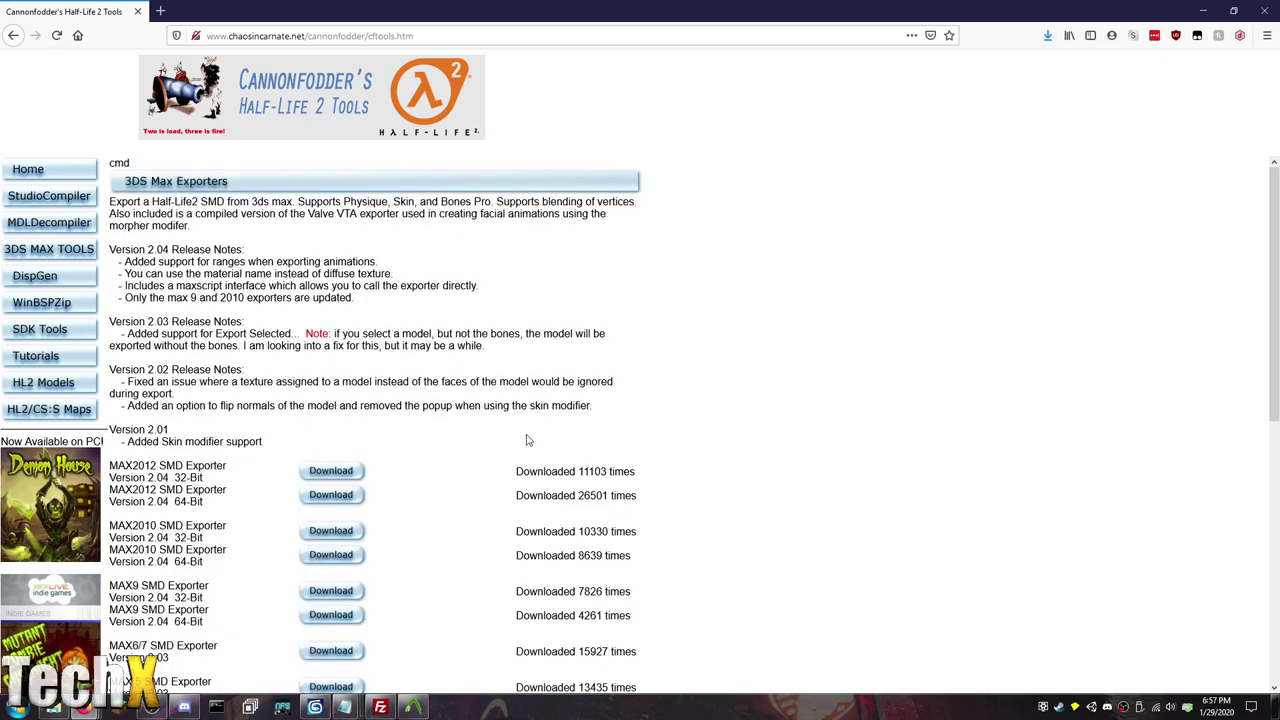
scroll(528, 440, "down", 8)
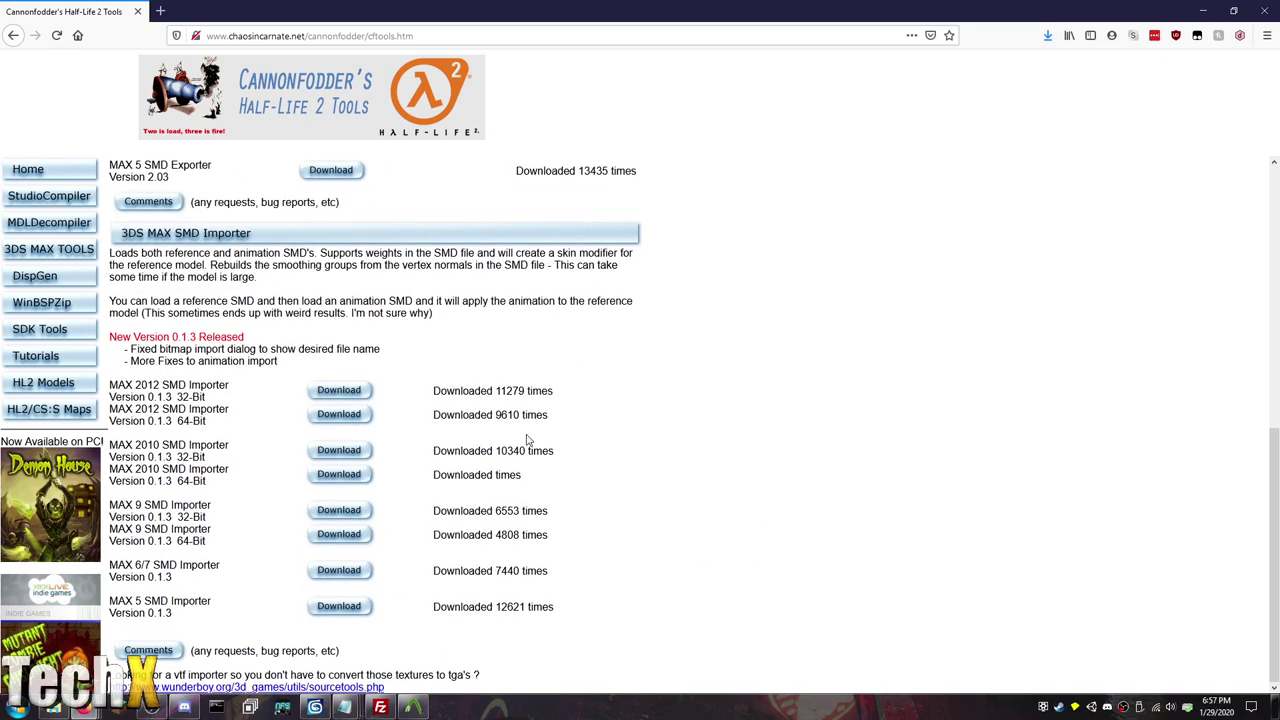
key("ctrl+t")
type("lith.tech")
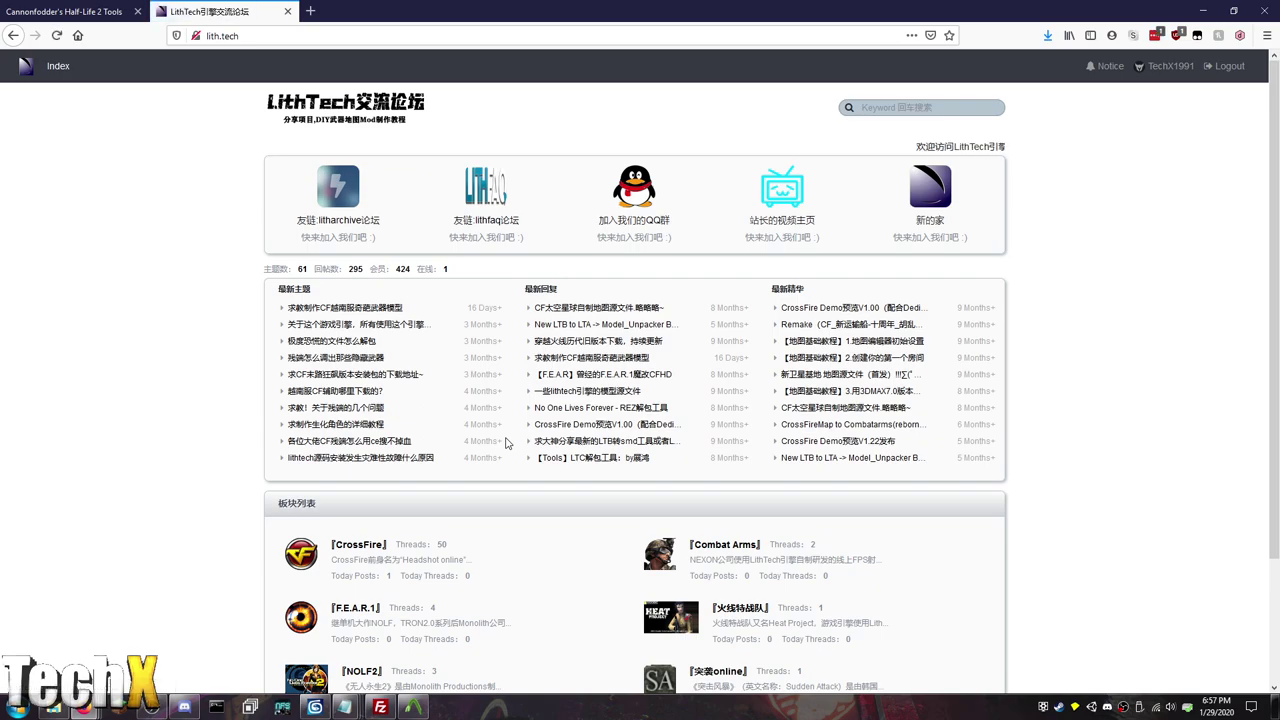
Step: Replace the lith.tech forum with lithfaq.com and look through the LithFAQ index page
scroll(1080, 494, "down", 2)
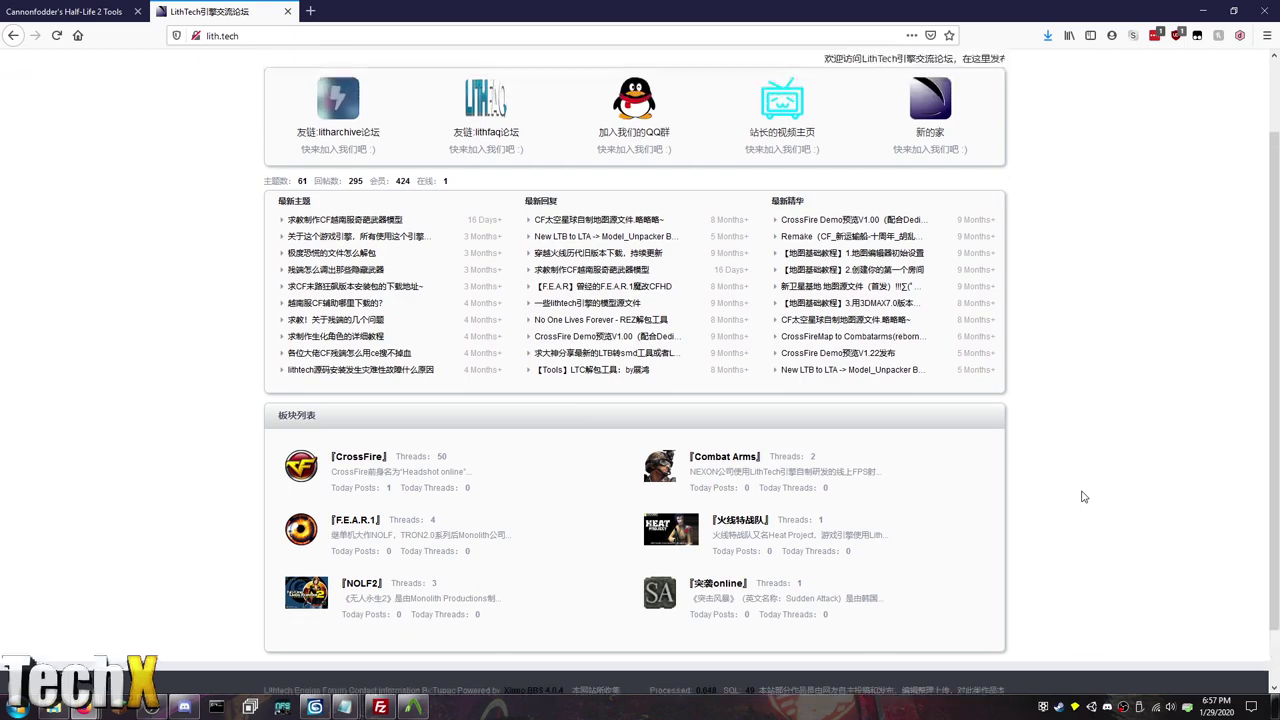
scroll(1080, 496, "up", 2)
left_click(488, 35)
type("lit")
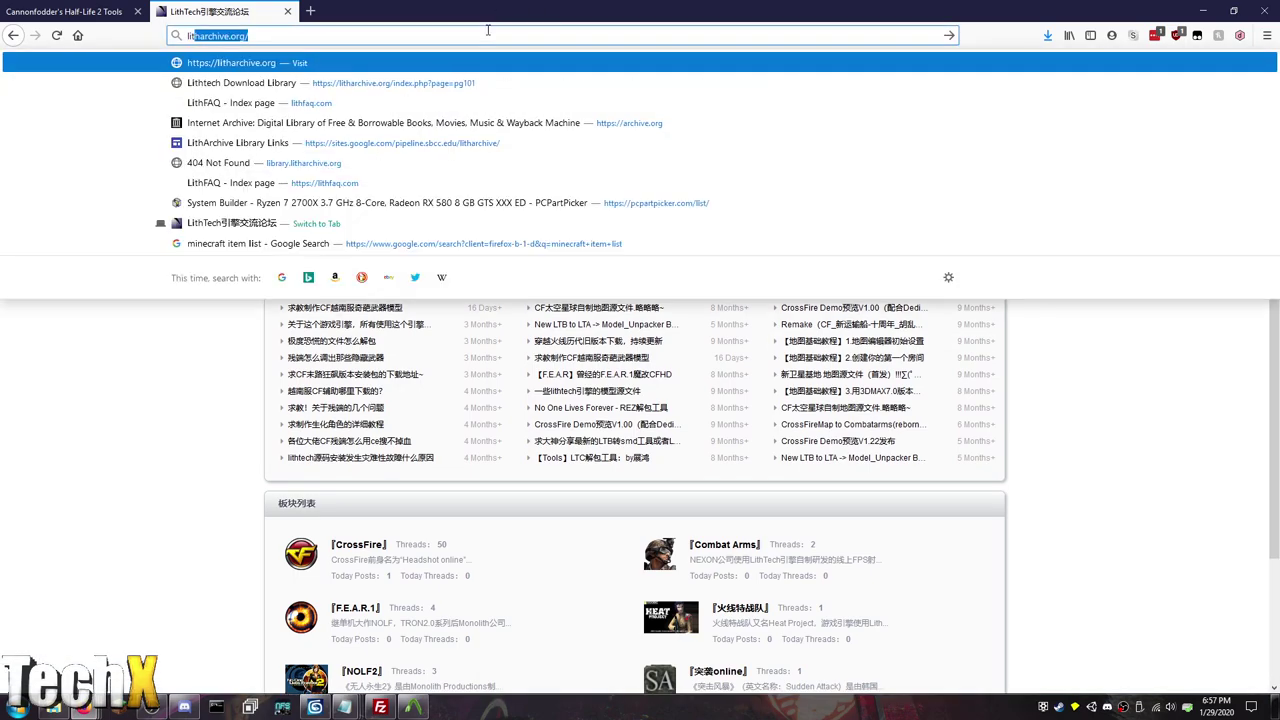
type("hfaq.com")
key("Return")
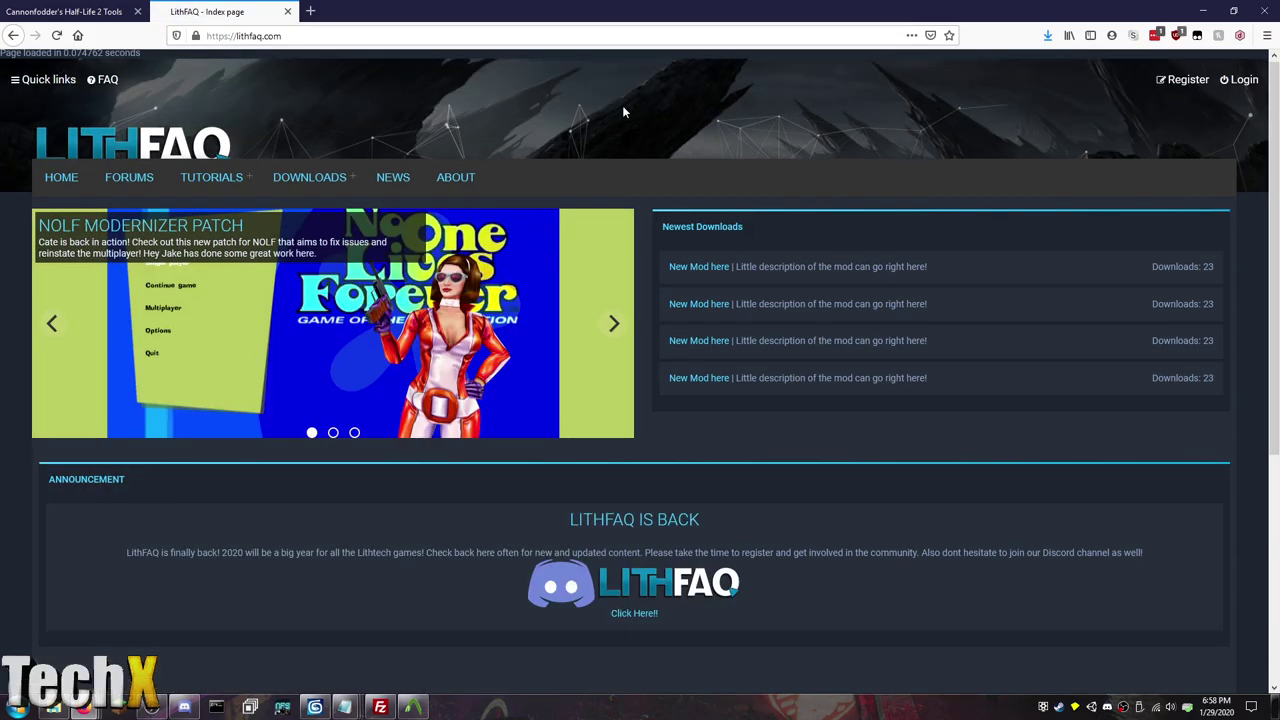
scroll(622, 105, "down", 5)
scroll(694, 309, "up", 4)
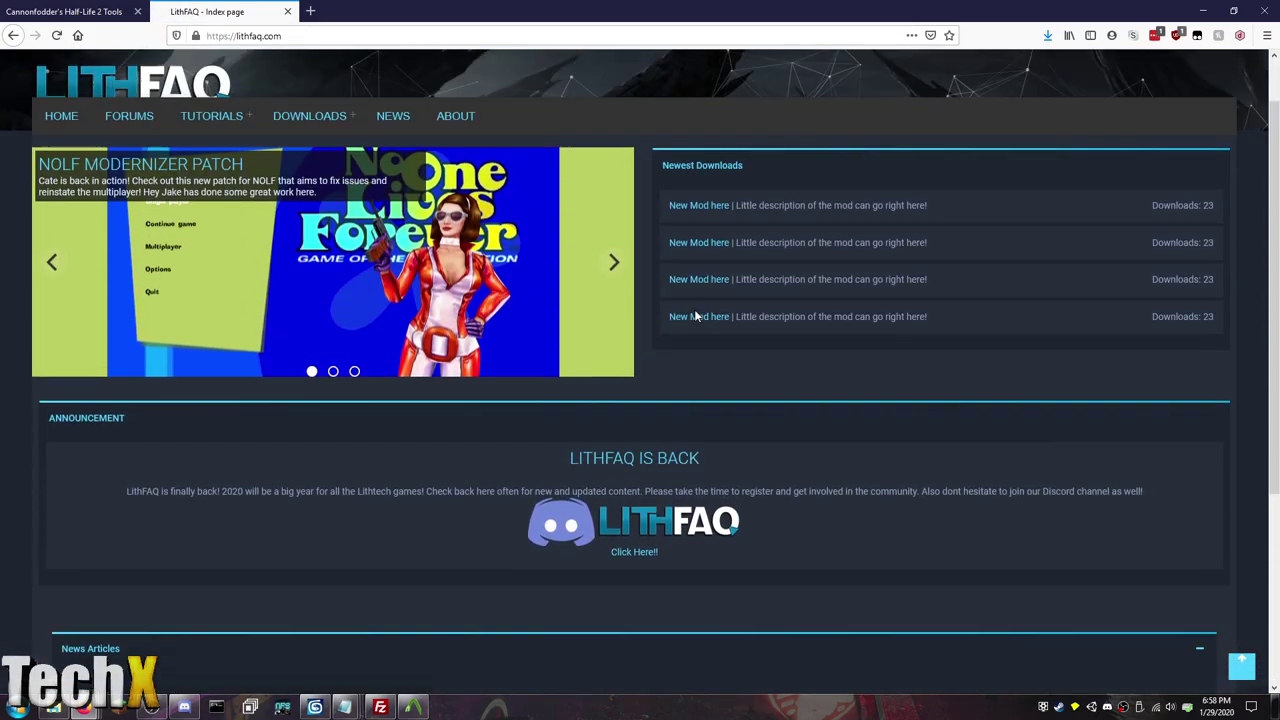
scroll(697, 313, "up", 1)
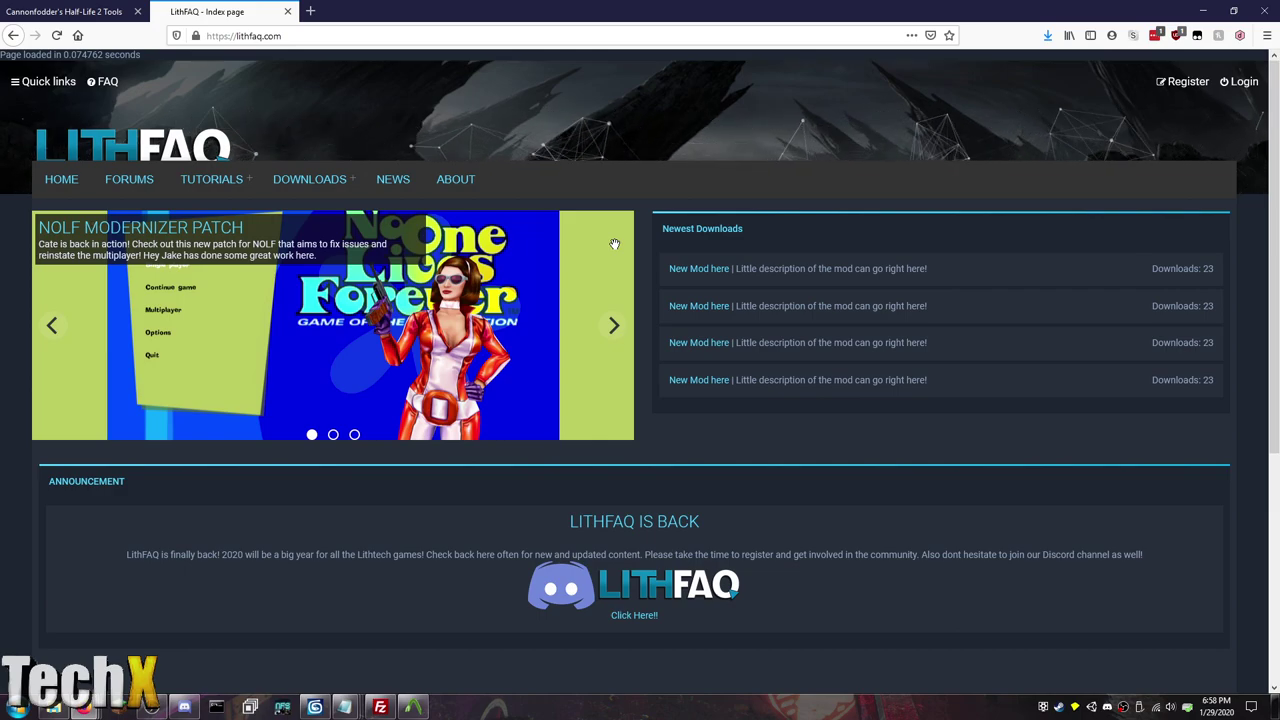
Step: Load the litharchive.org forum index in the second tab
left_click(390, 36)
type("litharchive.org/")
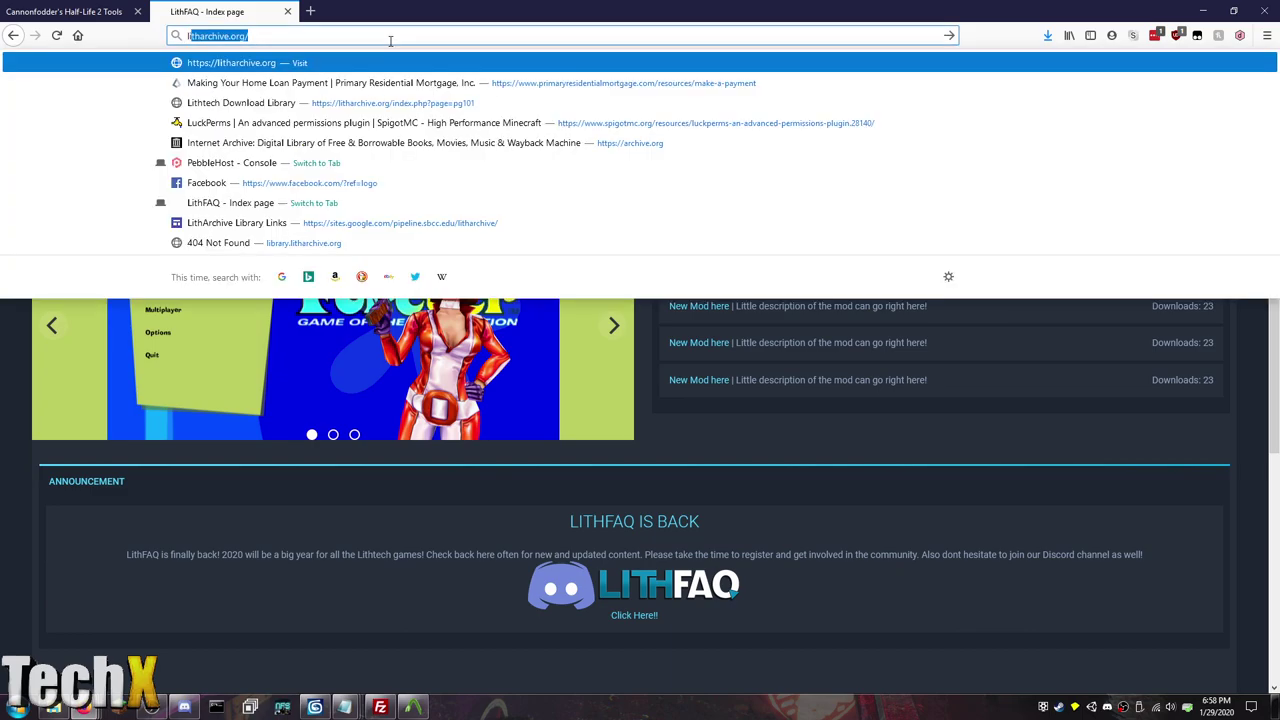
key("Return")
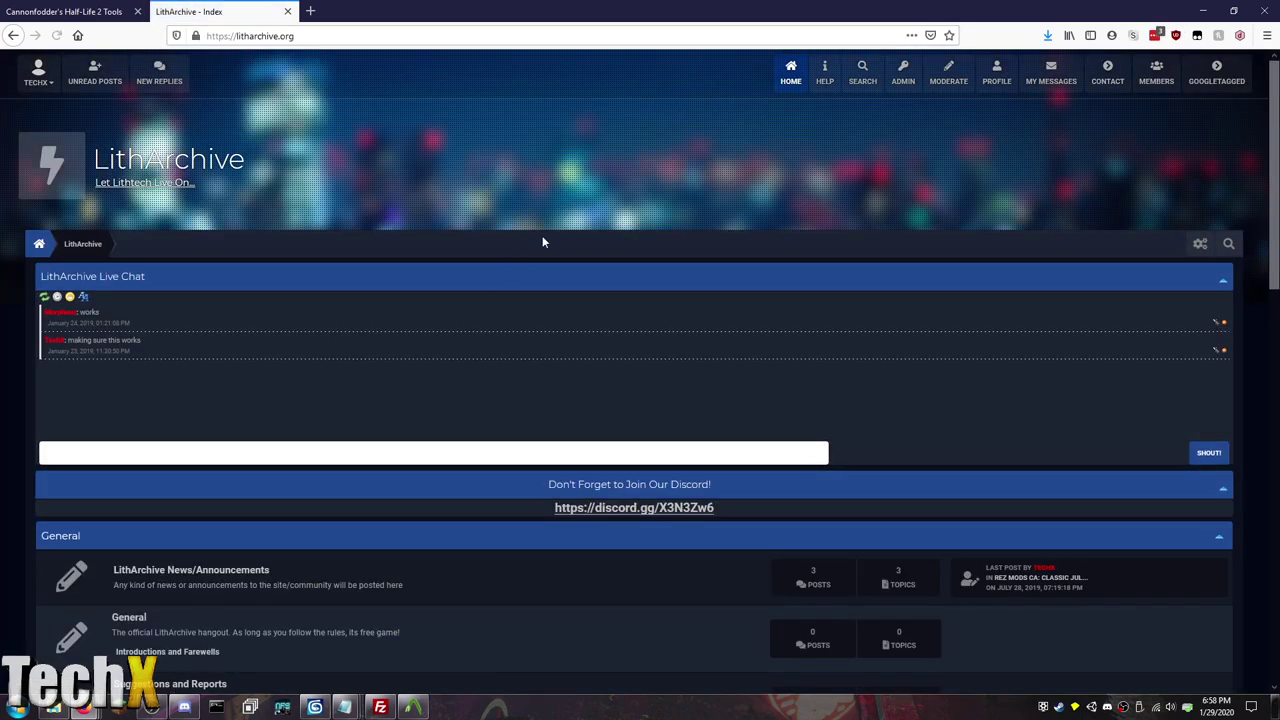
Step: Browse the LithArchive forum categories, then return to the Cannonfodder's Half-Life 2 Tools tab
scroll(543, 242, "down", 4)
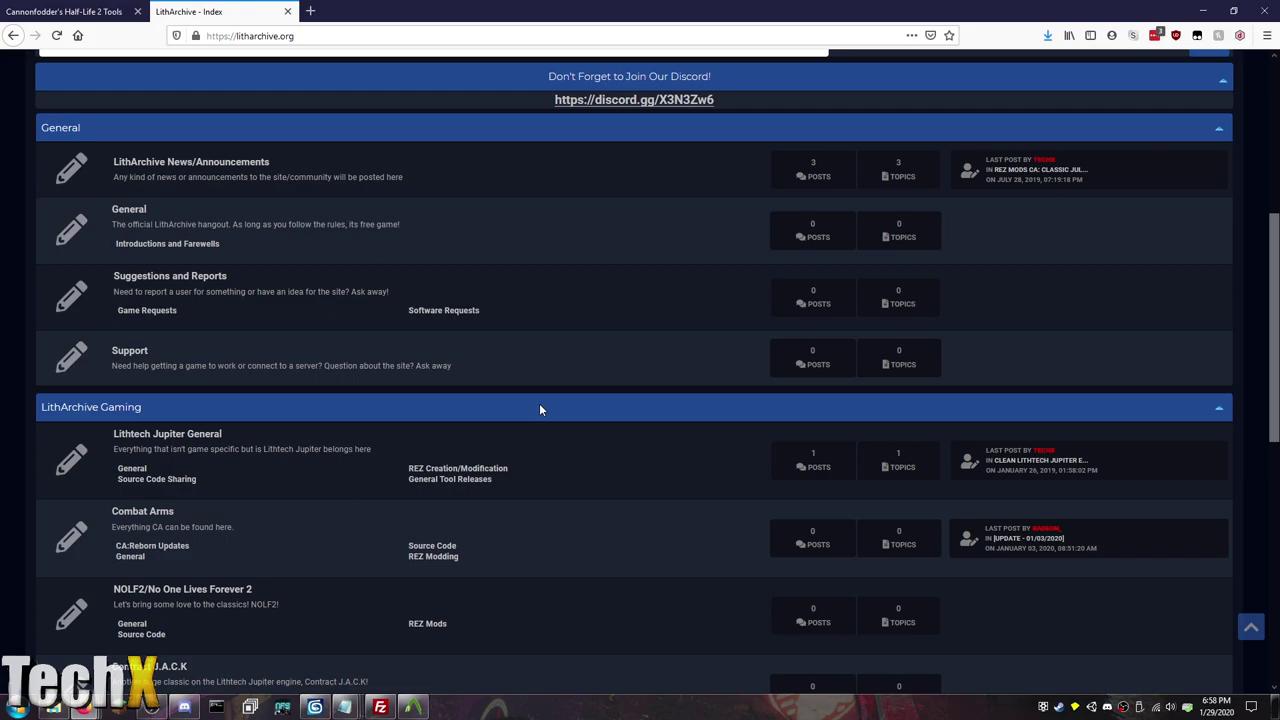
scroll(539, 409, "up", 4)
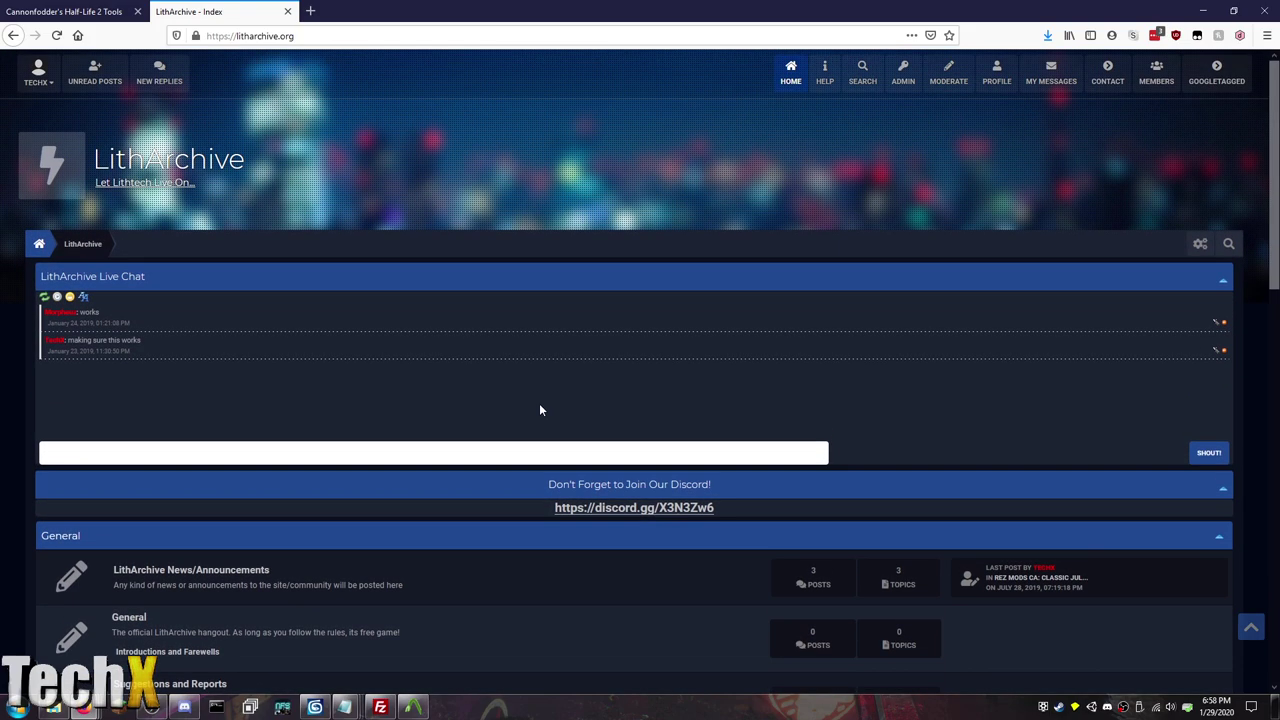
scroll(539, 409, "down", 10)
scroll(539, 409, "up", 1)
scroll(539, 409, "up", 5)
scroll(539, 409, "down", 6)
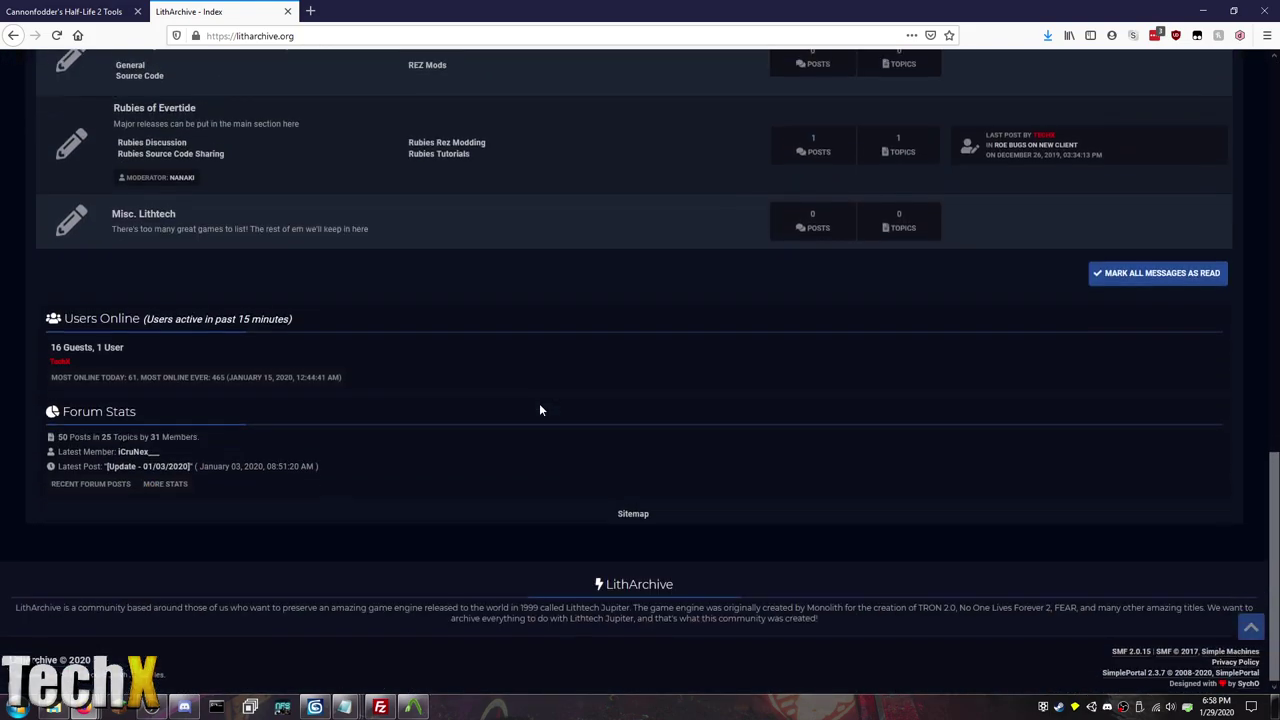
scroll(539, 409, "up", 10)
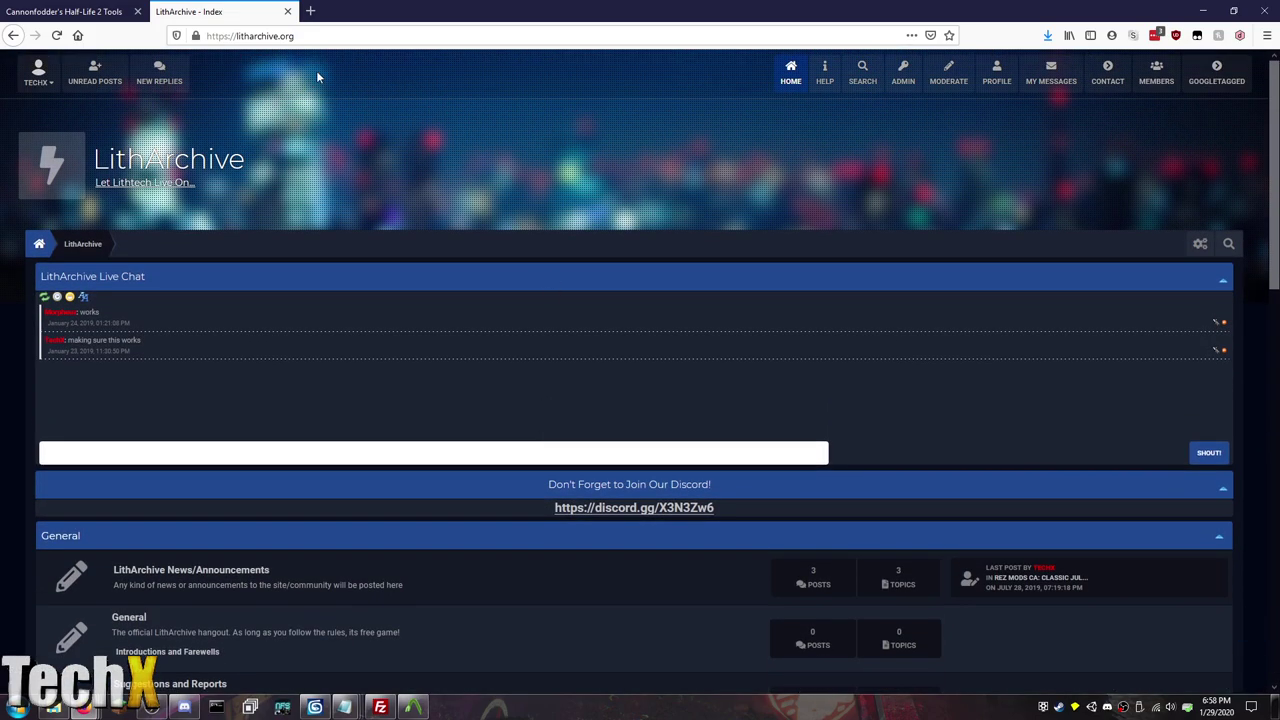
left_click(100, 8)
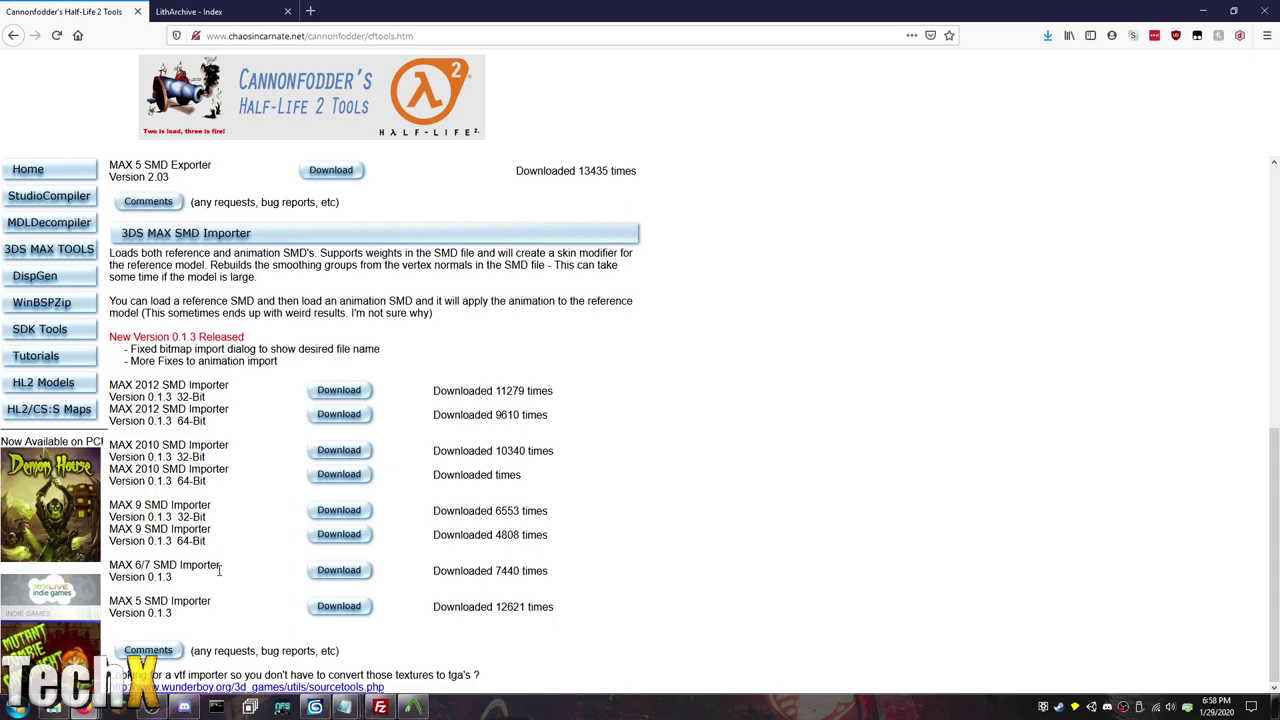
left_click(310, 578)
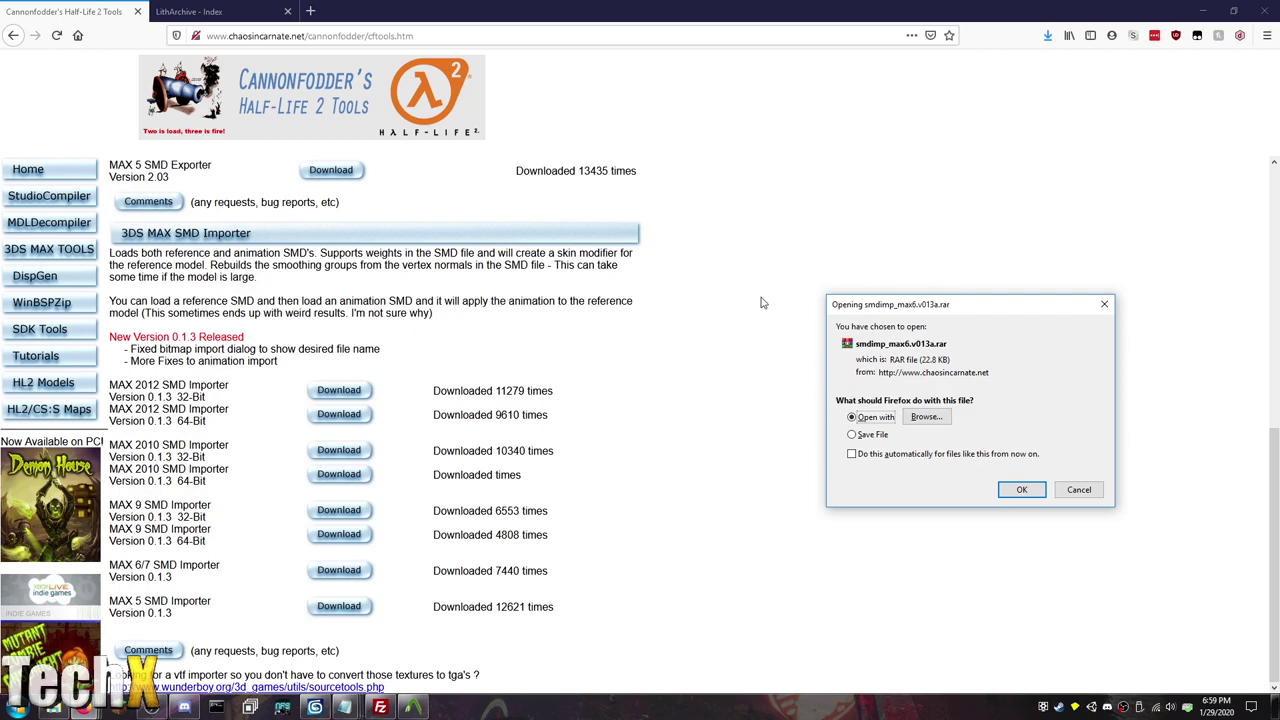
left_click(1079, 489)
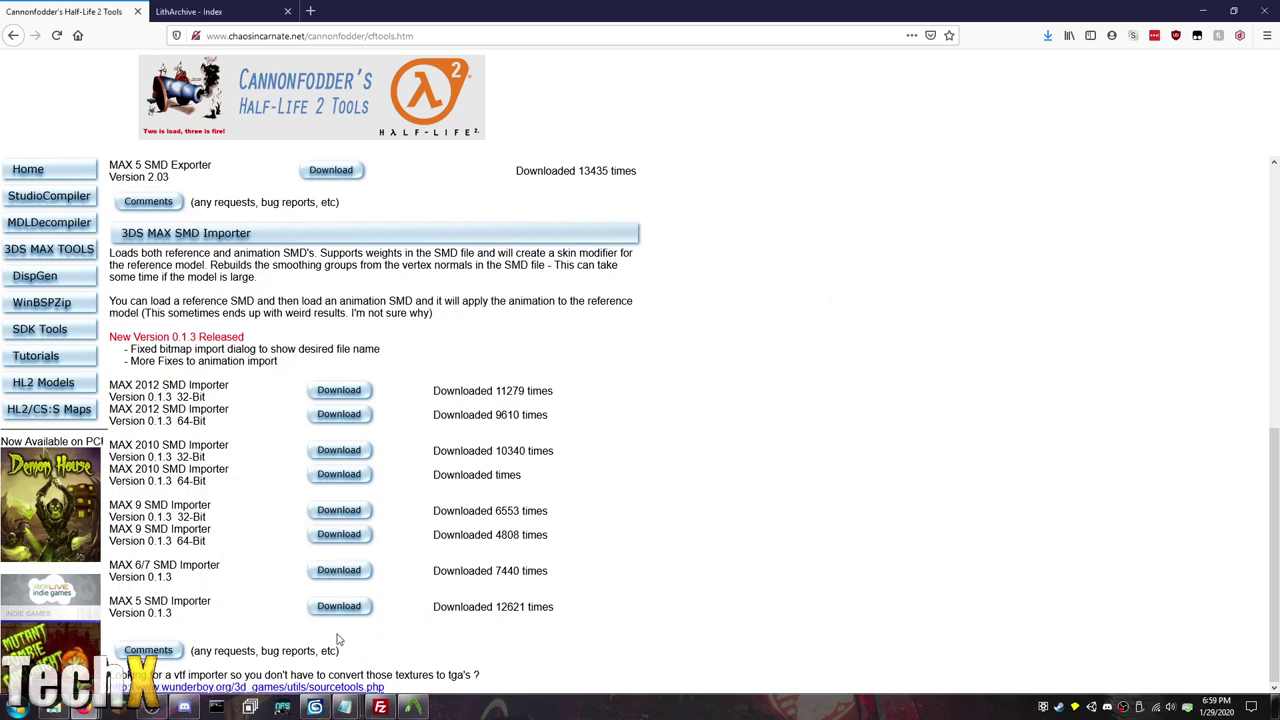
Step: Open the smdimp_max6.v013a.rar archive from 1-SETUP's CanonFodder Source Engine folder
left_click(52, 707)
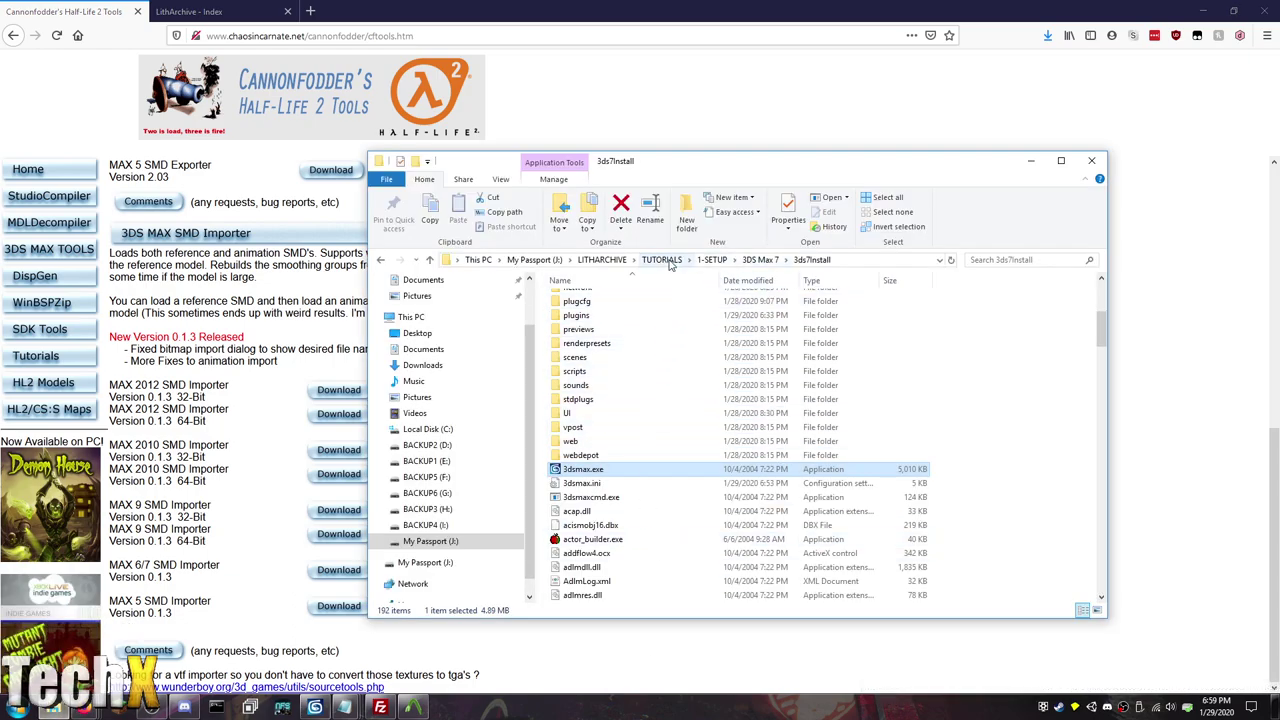
left_click(706, 260)
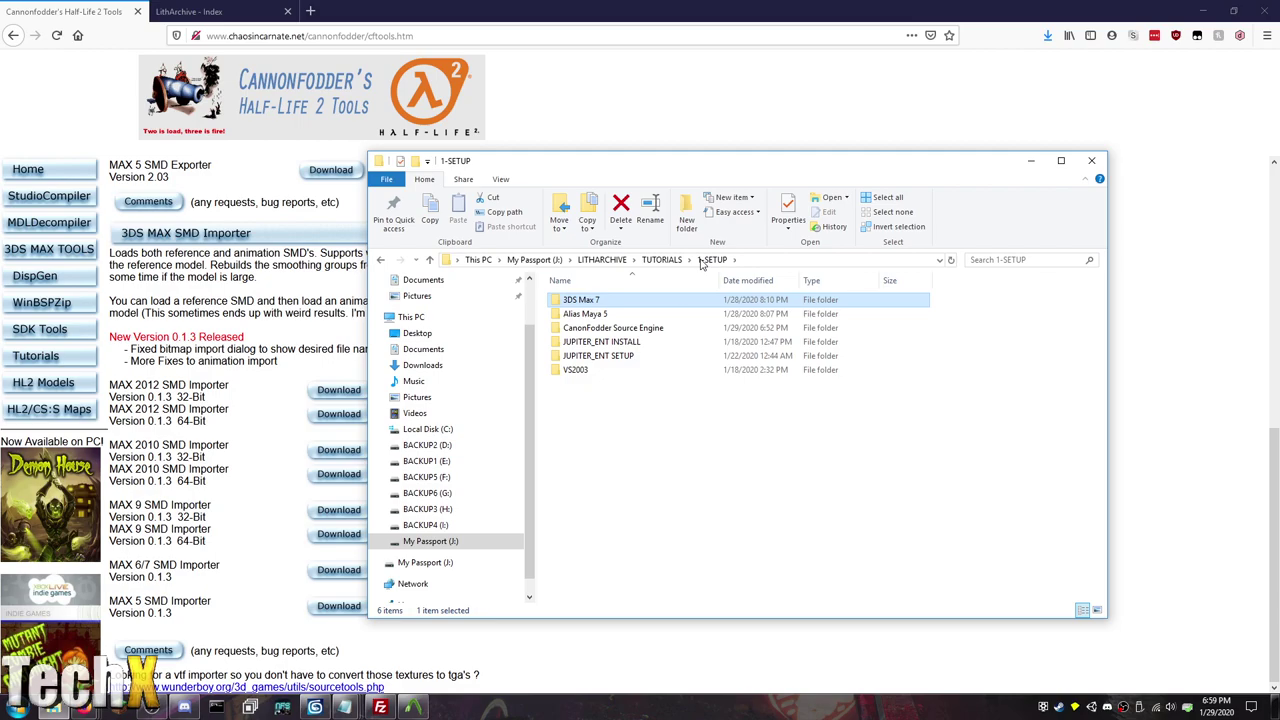
double_click(610, 328)
left_click(625, 385)
double_click(625, 385)
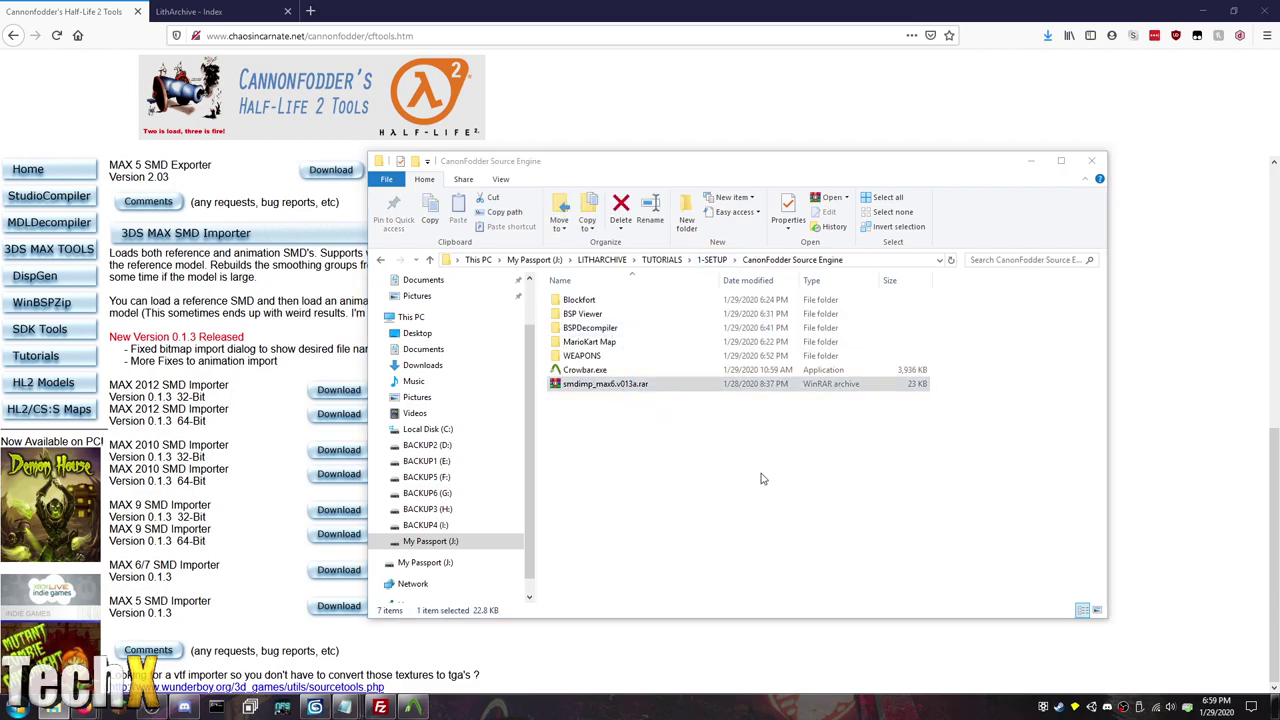
Step: Browse into 3DS Max 7 > 3ds7Install > plugins, close the archive, and return to 3ds7install
left_click(794, 437)
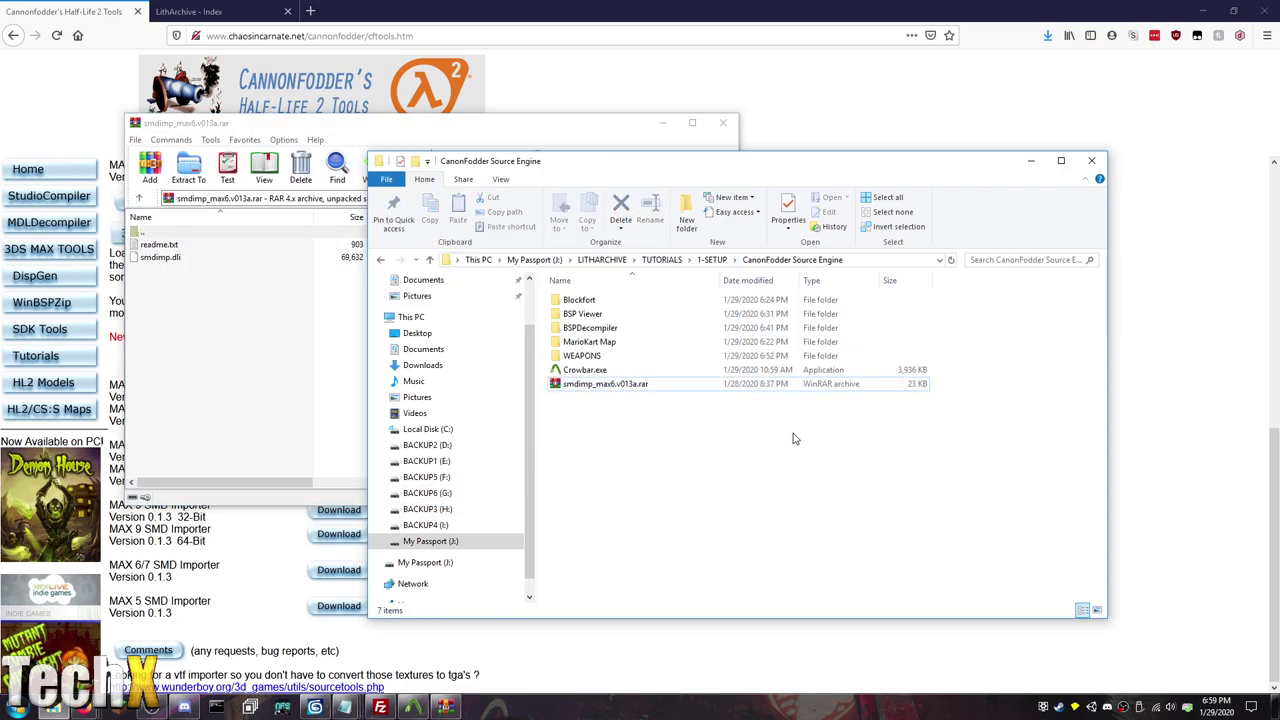
left_click(712, 260)
double_click(648, 301)
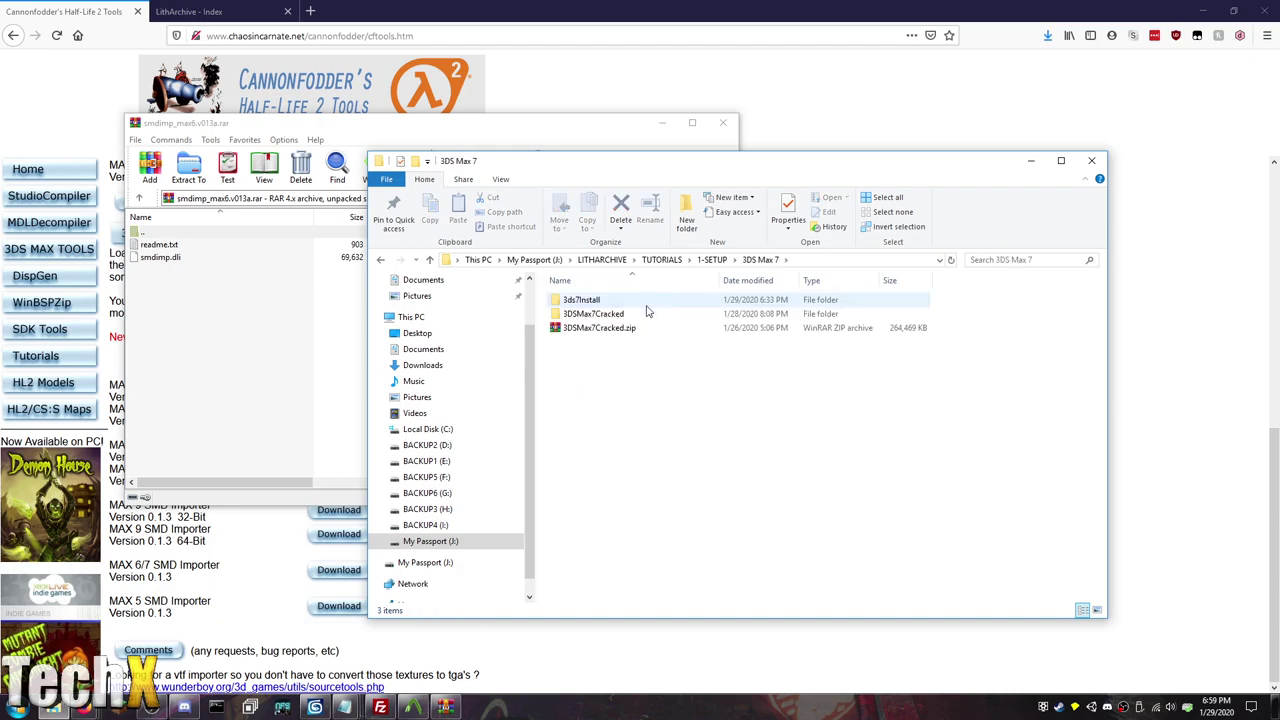
double_click(647, 302)
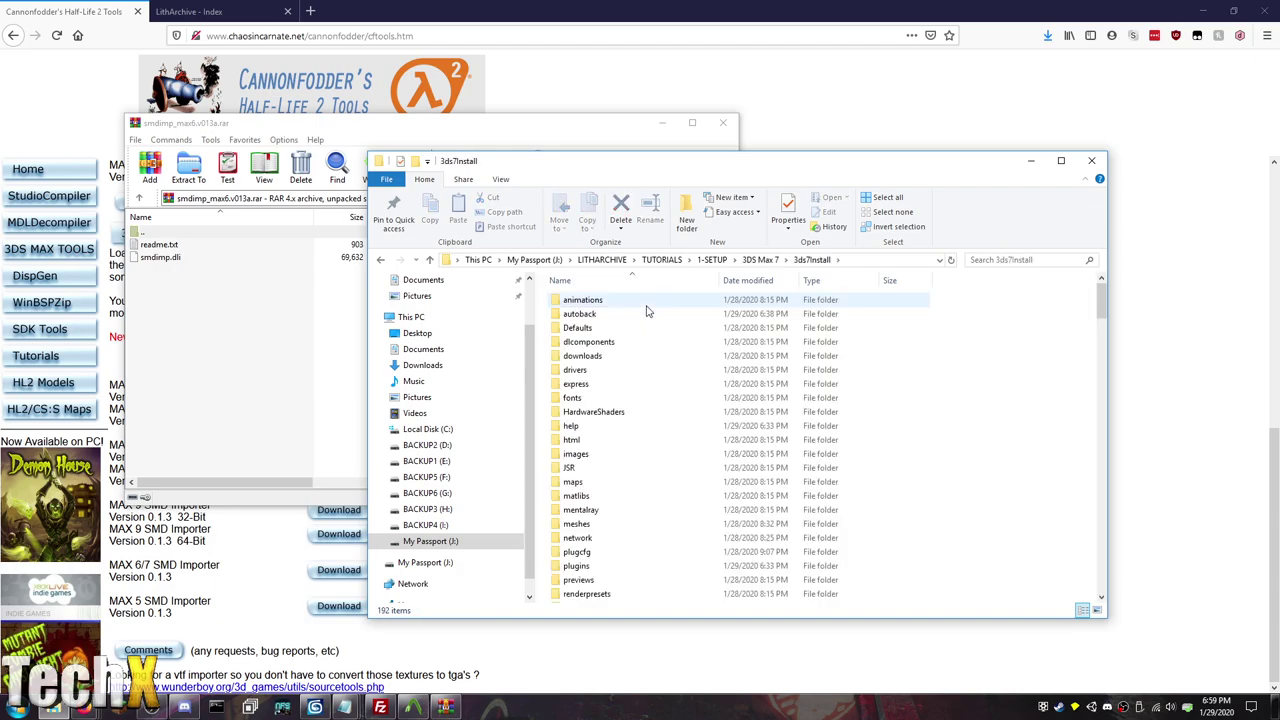
double_click(630, 567)
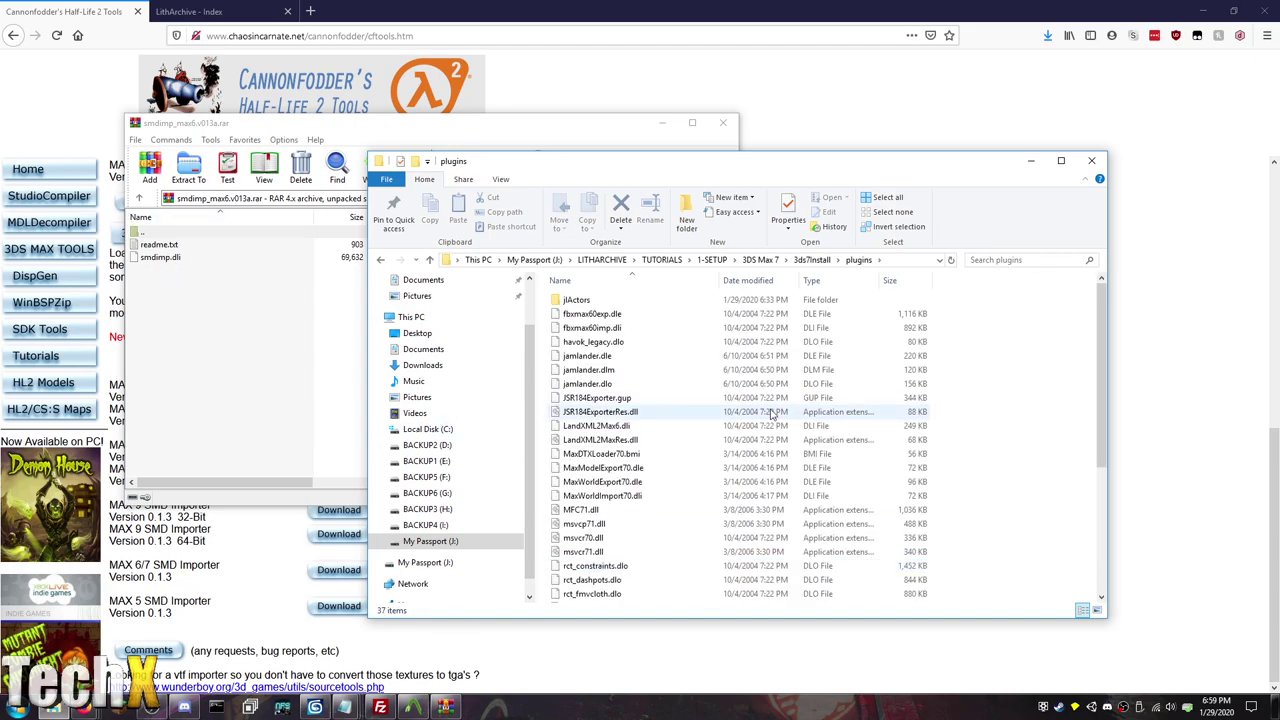
left_click(722, 122)
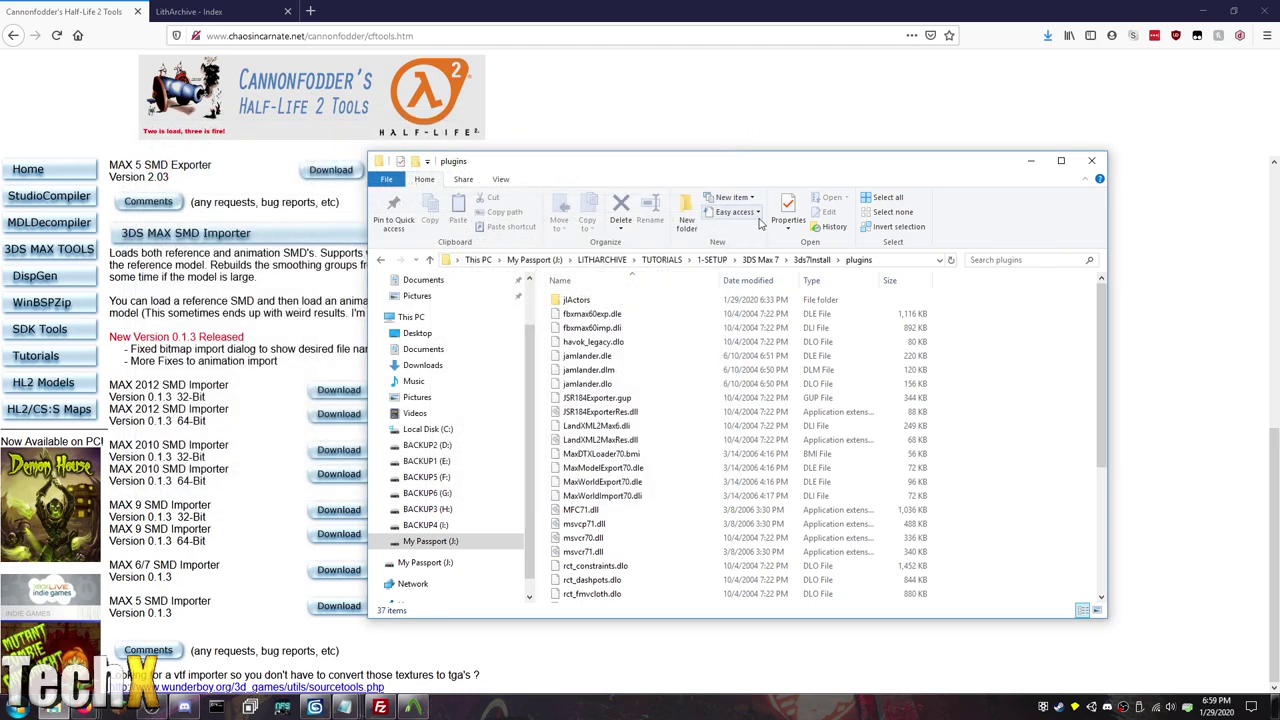
left_click(812, 259)
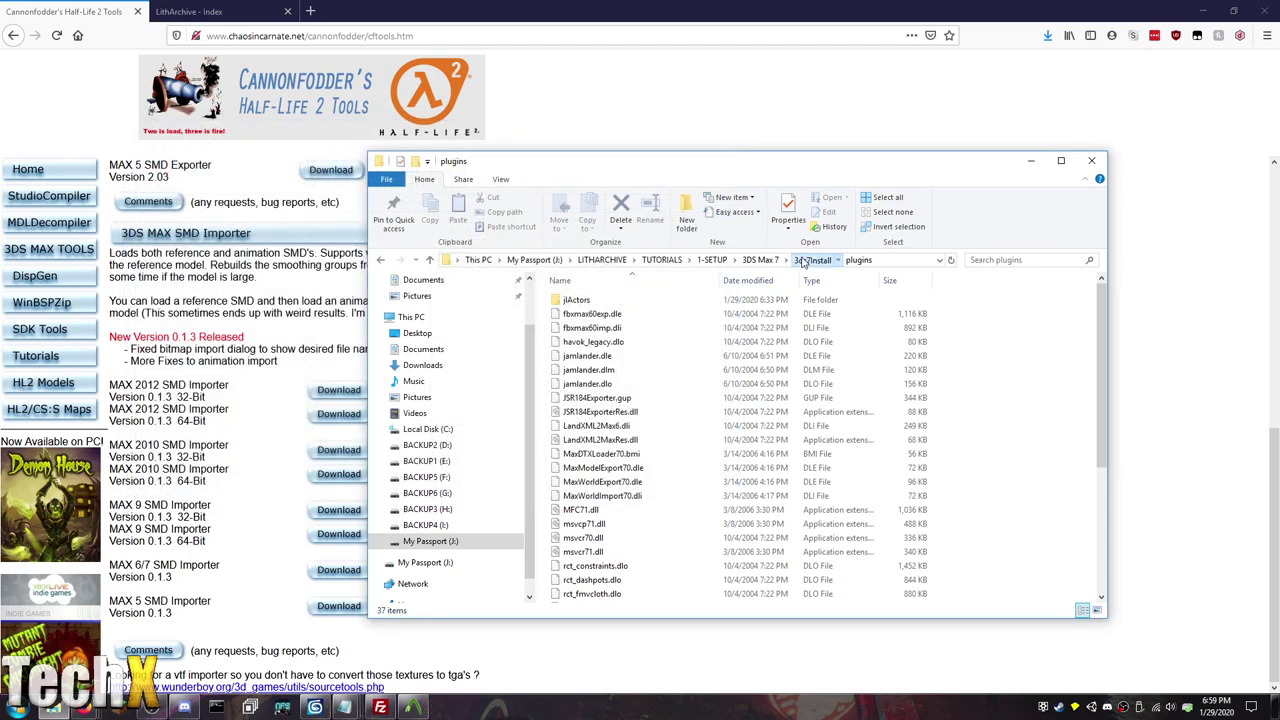
left_click(316, 707)
left_click(456, 21)
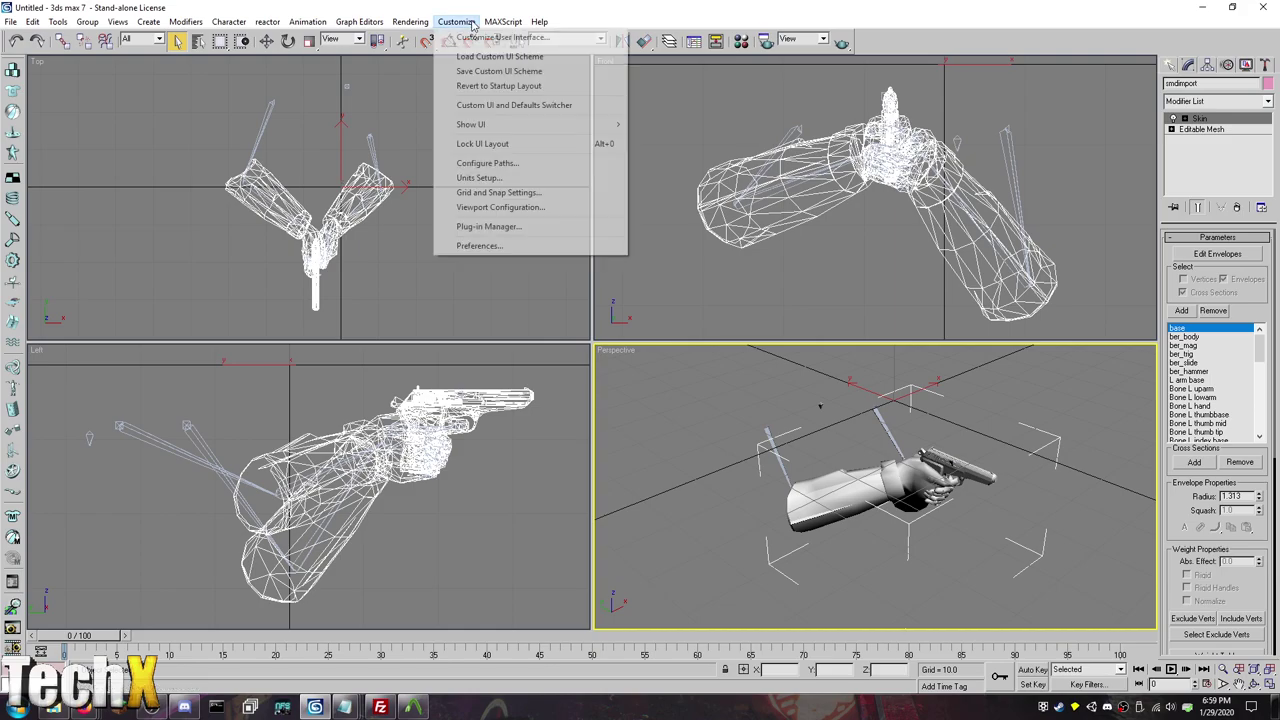
left_click(505, 227)
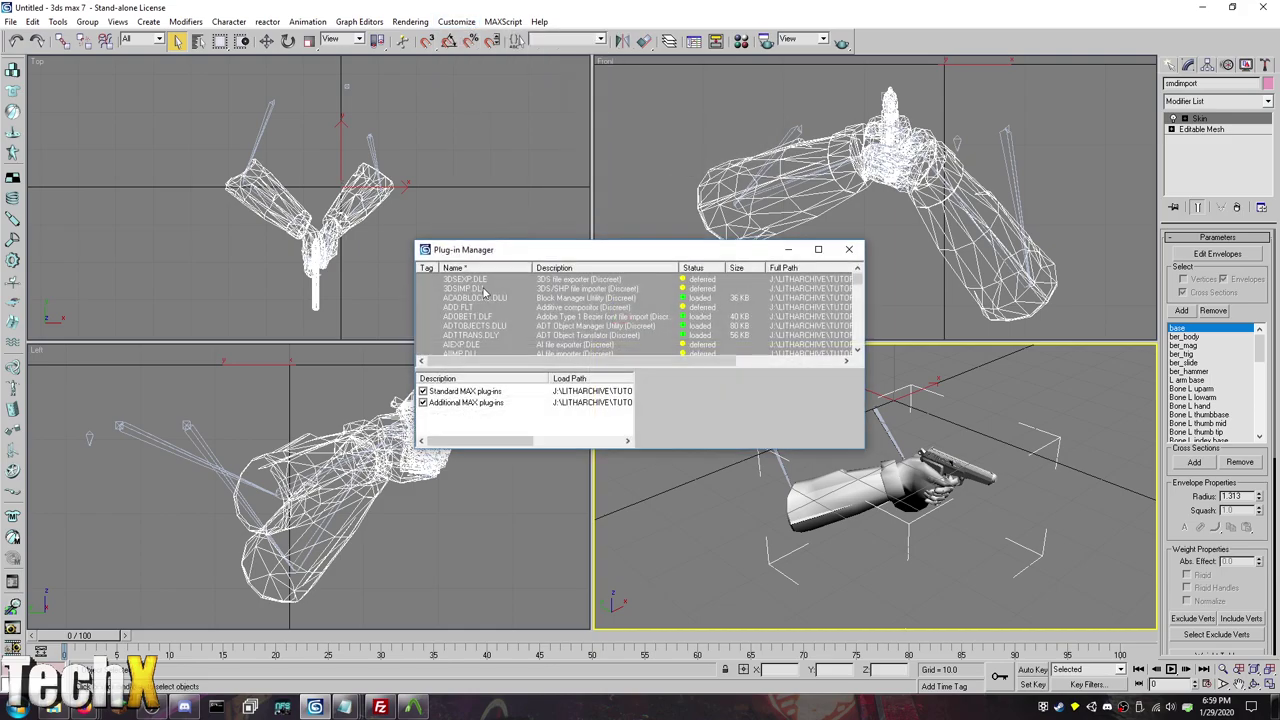
scroll(560, 285, "down", 3)
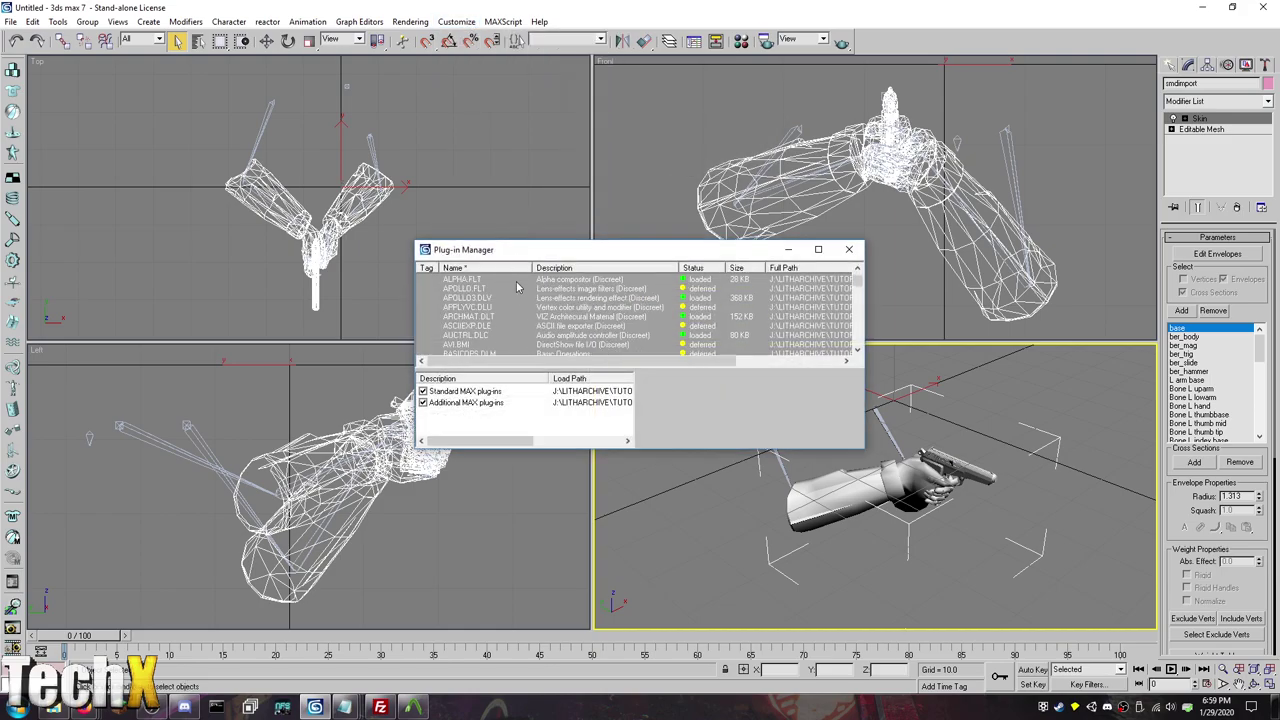
left_click_drag(690, 448, 445, 563)
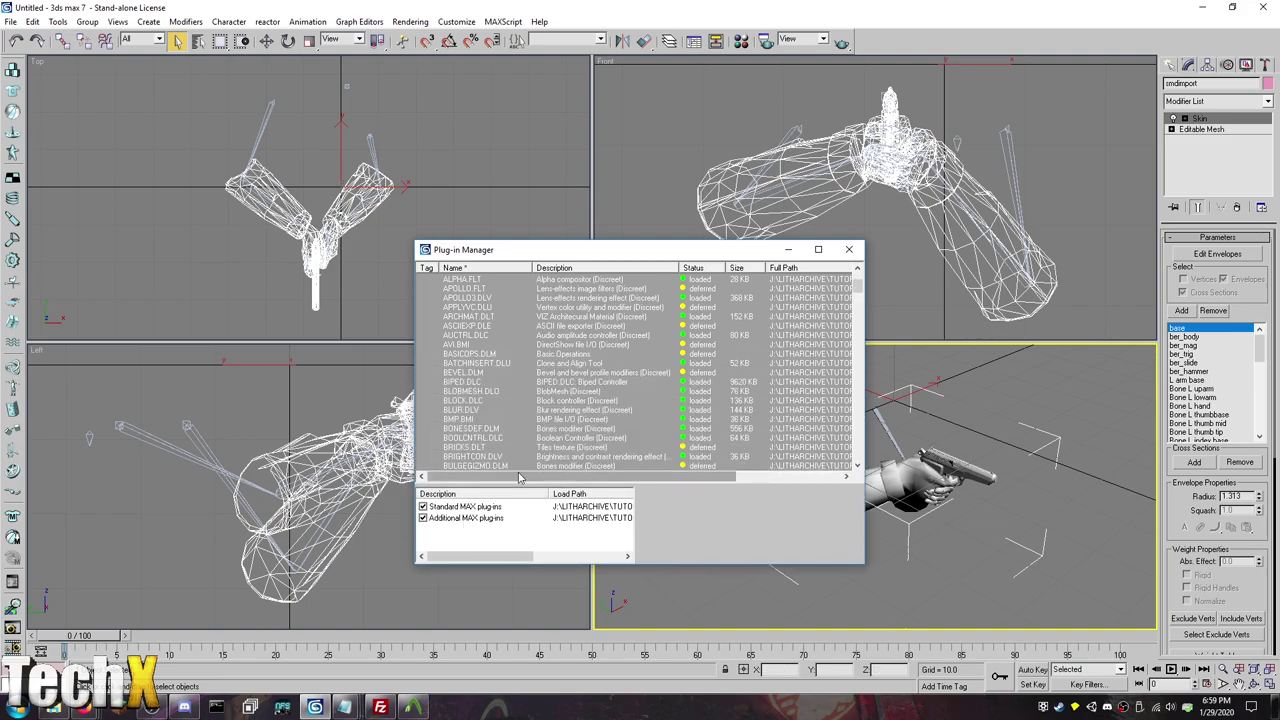
scroll(512, 442, "down", 5)
scroll(512, 442, "down", 20)
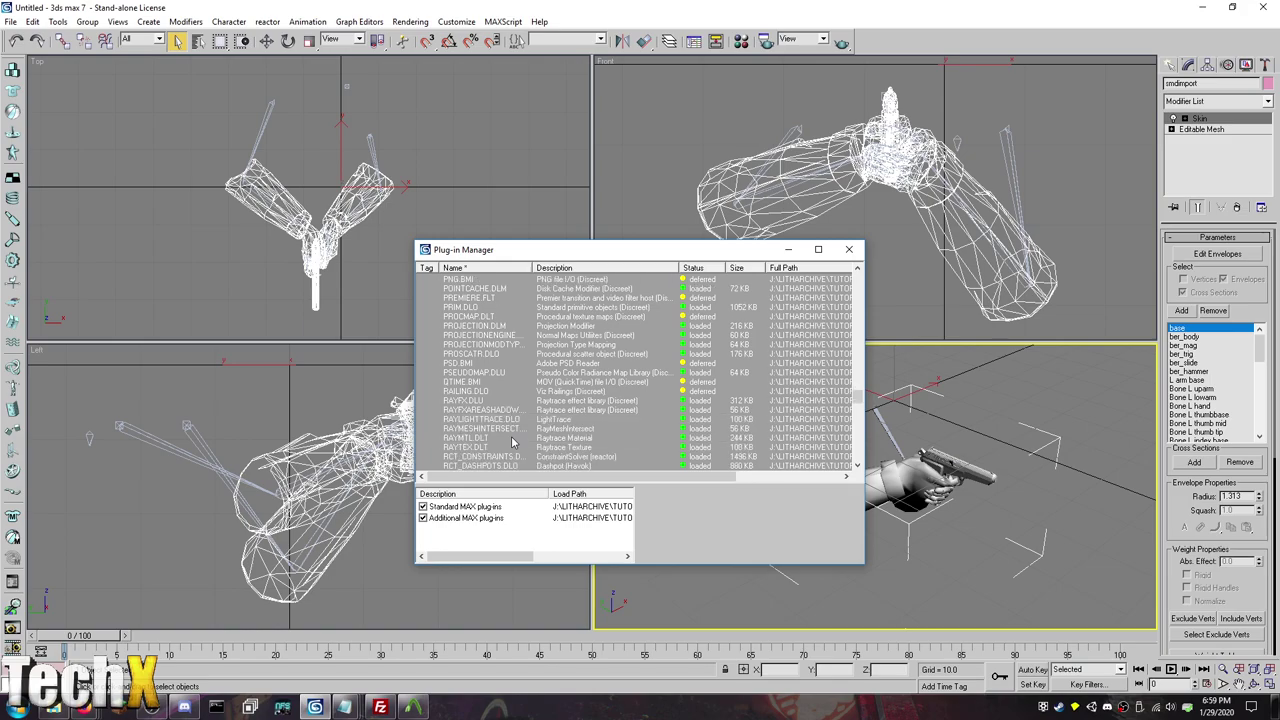
scroll(512, 442, "down", 10)
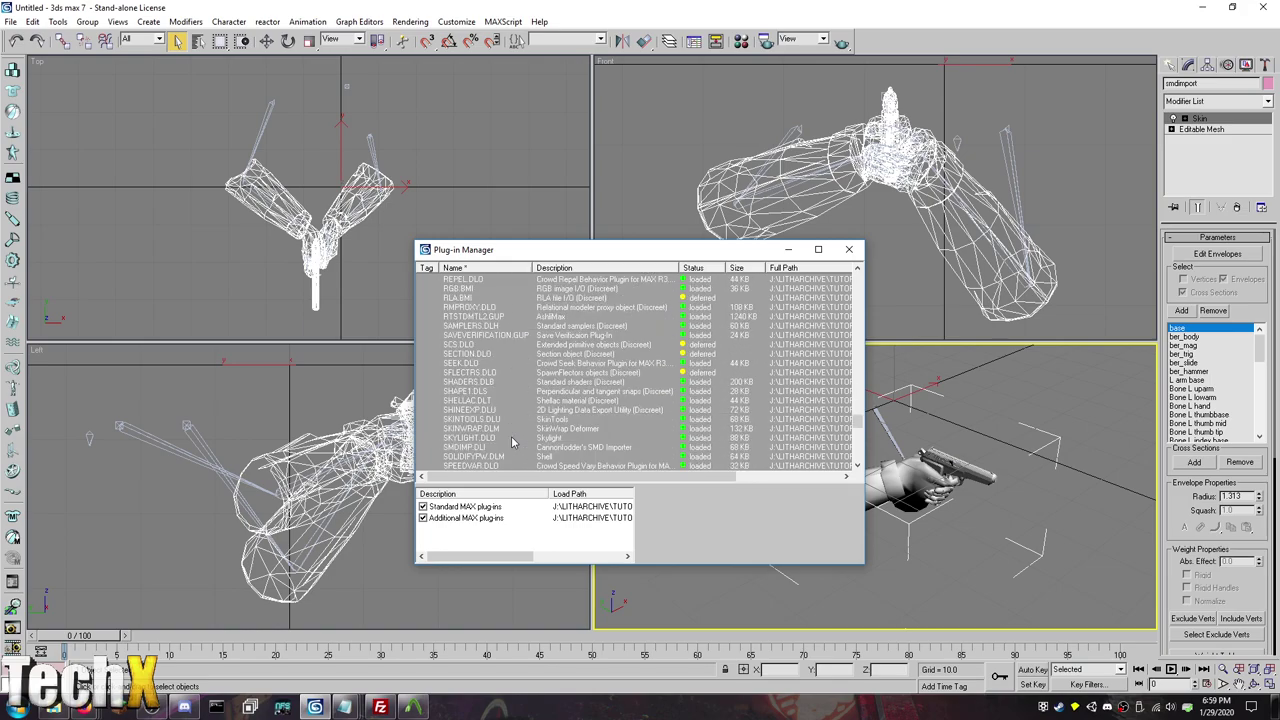
left_click(467, 392)
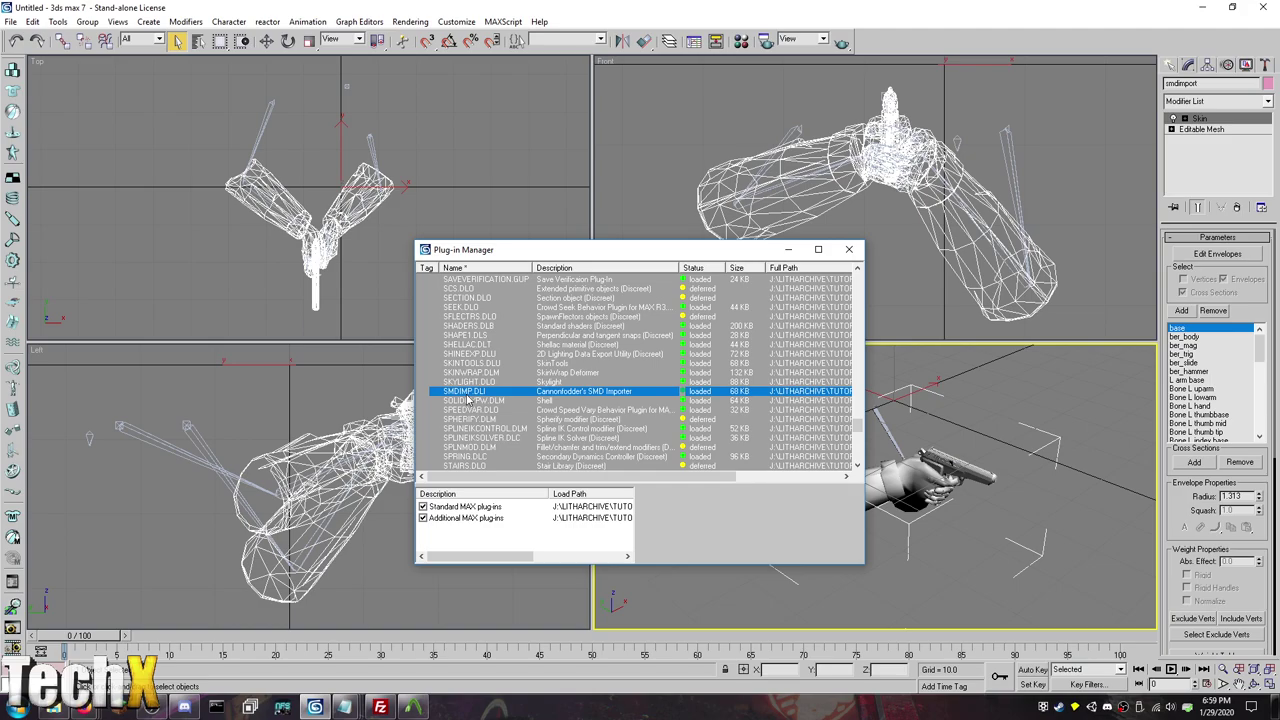
right_click(590, 395)
mouse_move(660, 399)
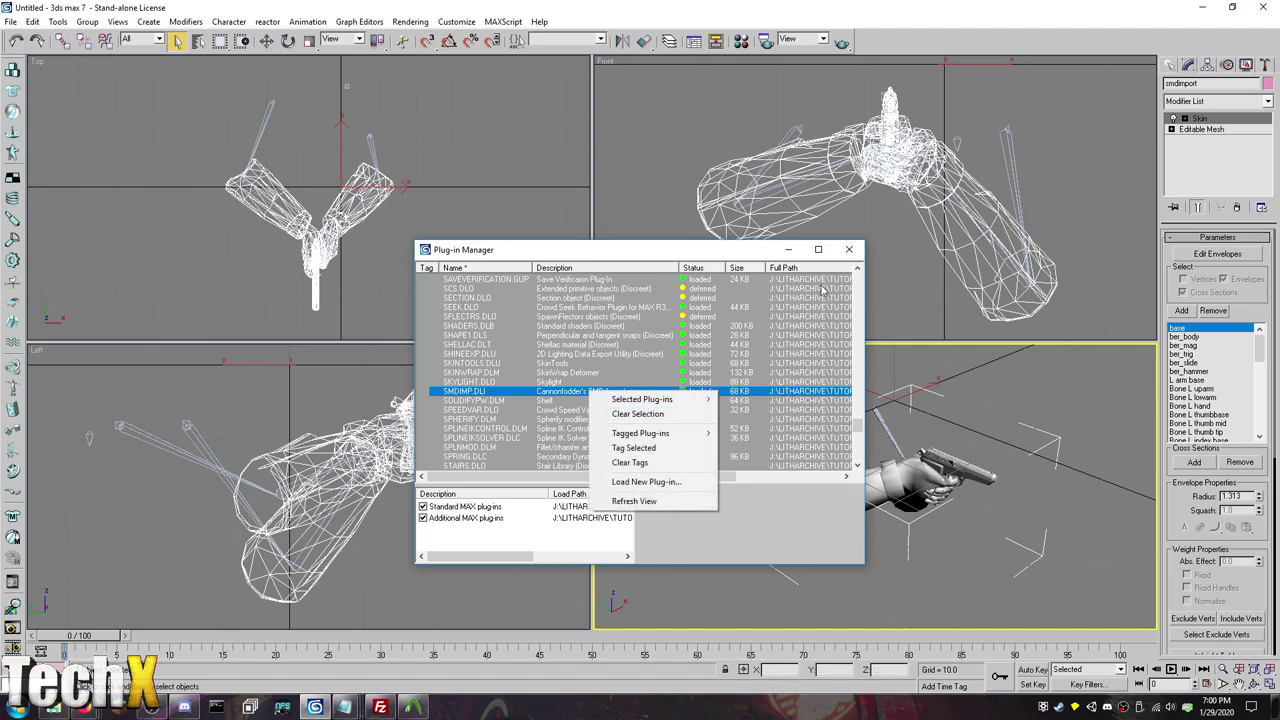
left_click(849, 249)
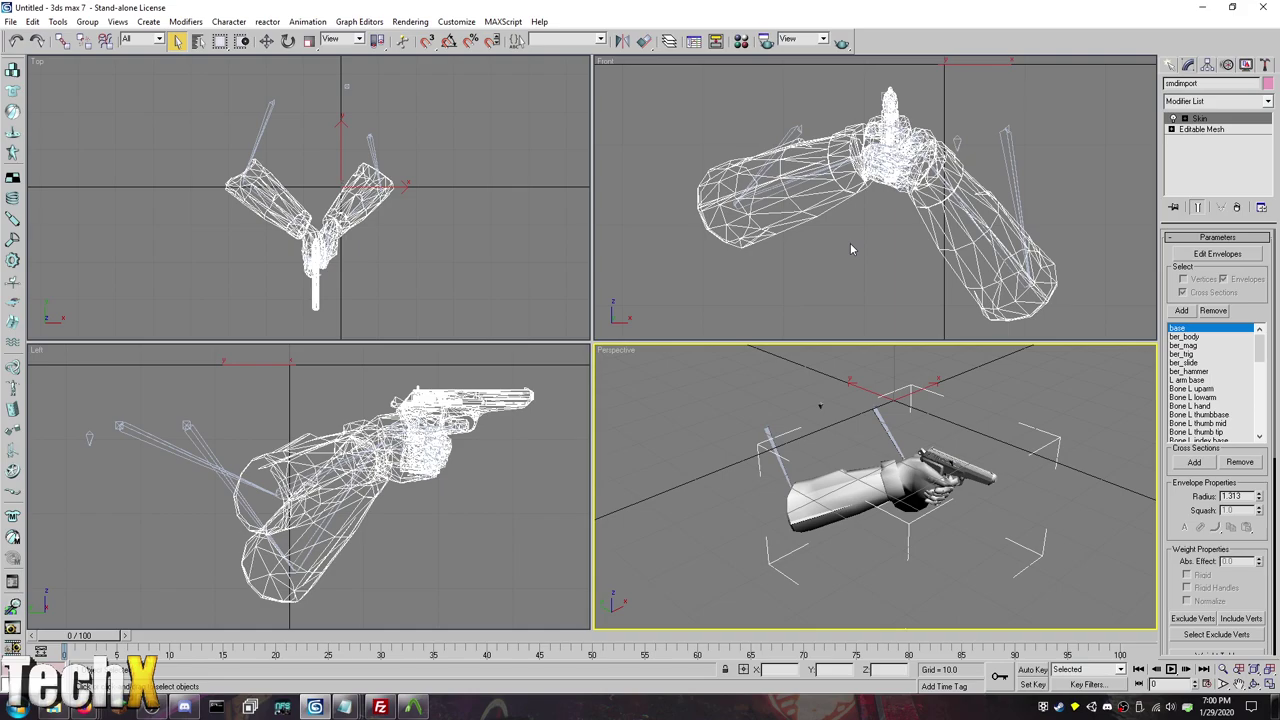
Step: Minimize 3ds Max, view Cannonfodder's StudioCompiler page, and start a 'crow' search in the address bar
left_click(1204, 8)
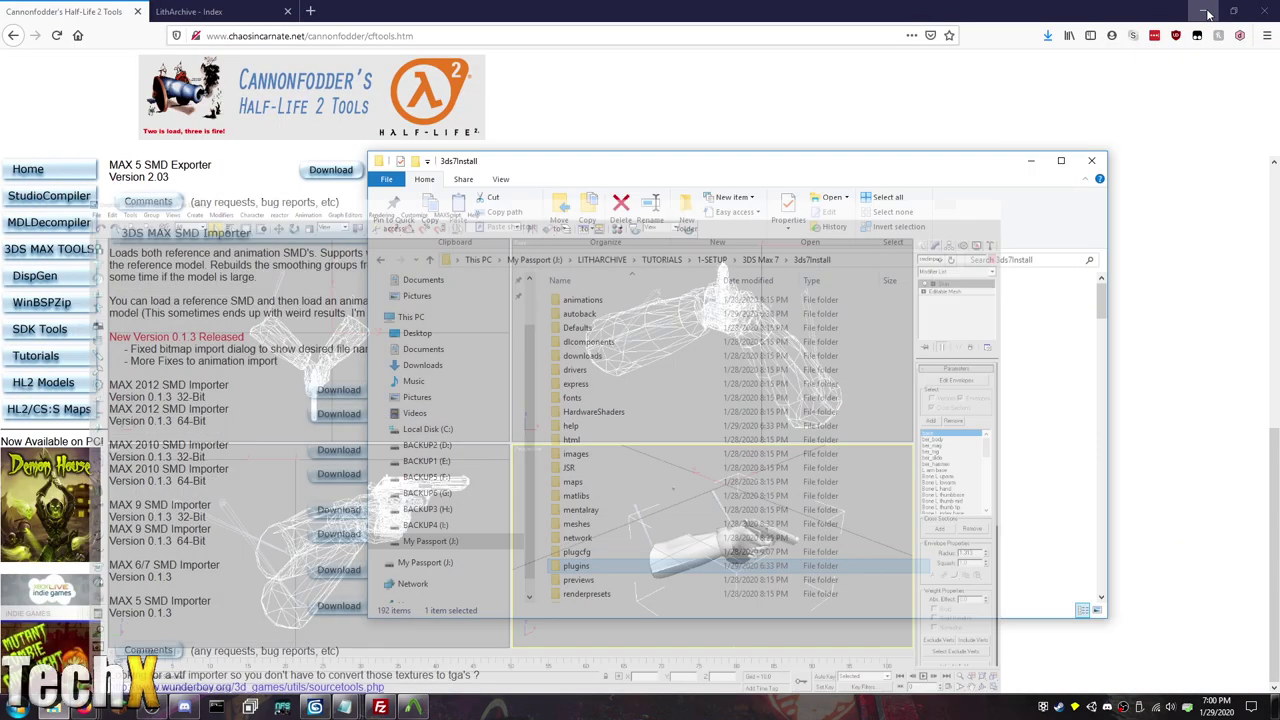
left_click(107, 221)
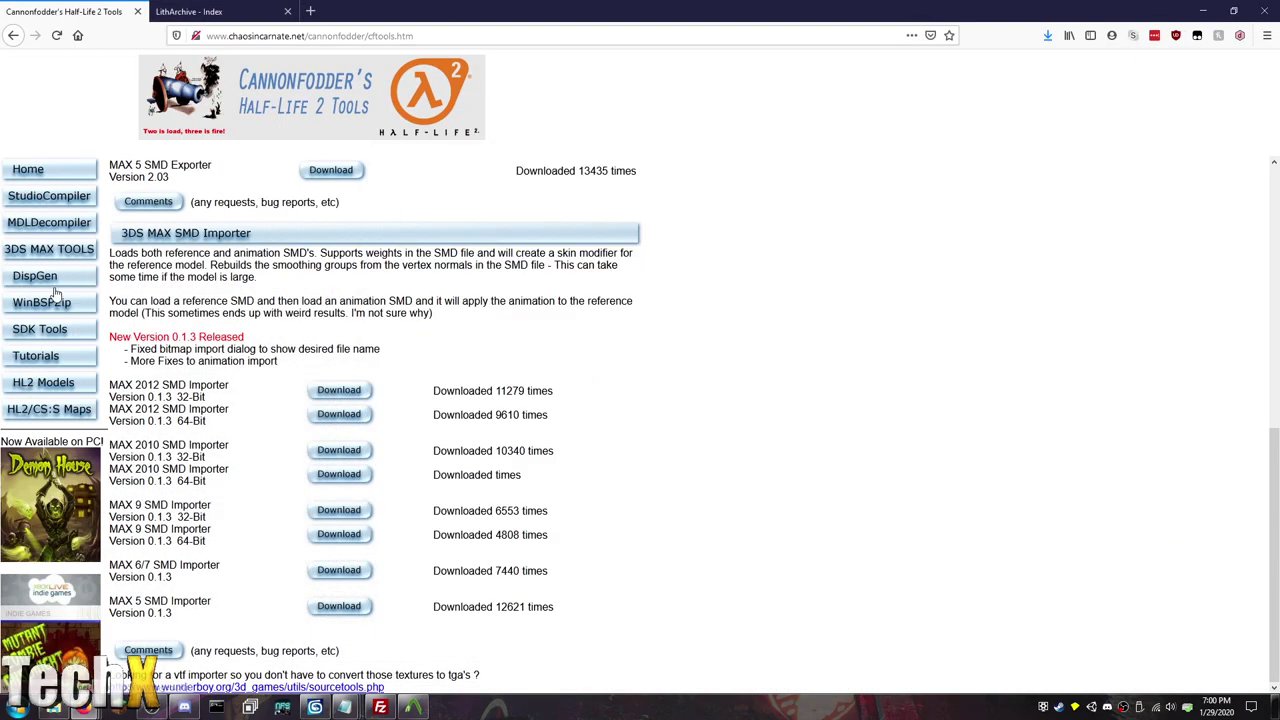
left_click(47, 197)
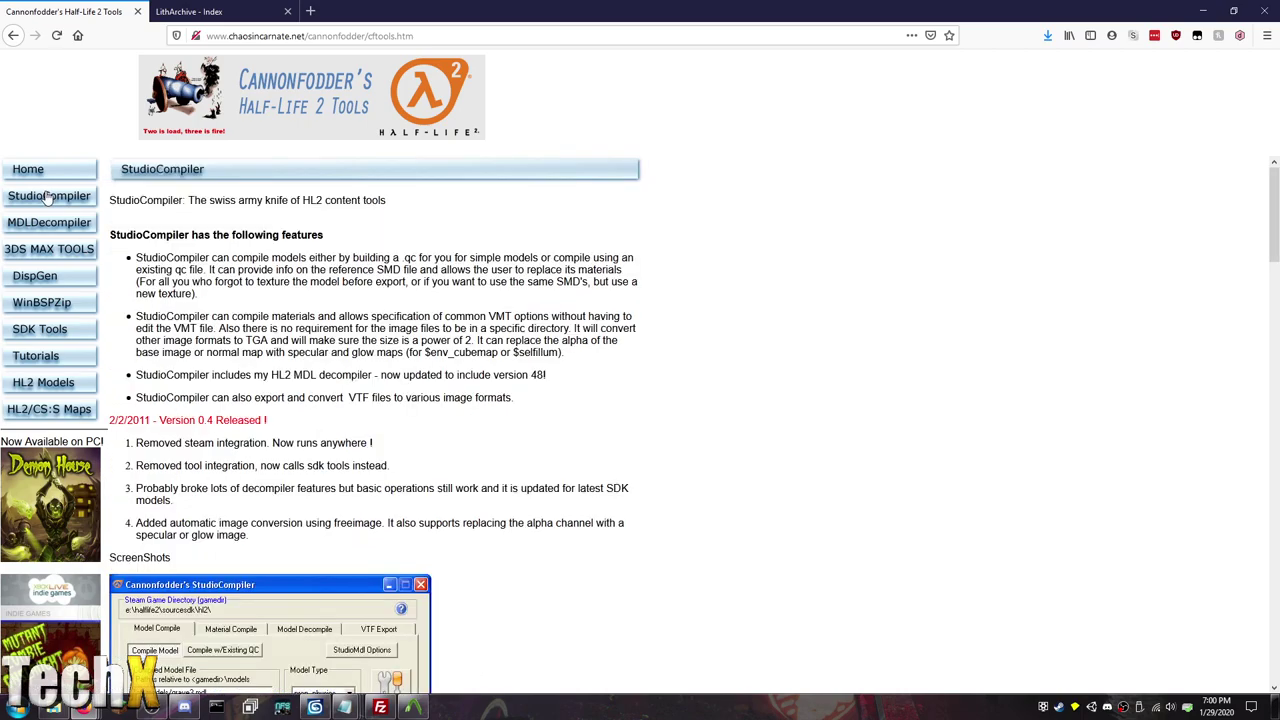
scroll(560, 505, "down", 5)
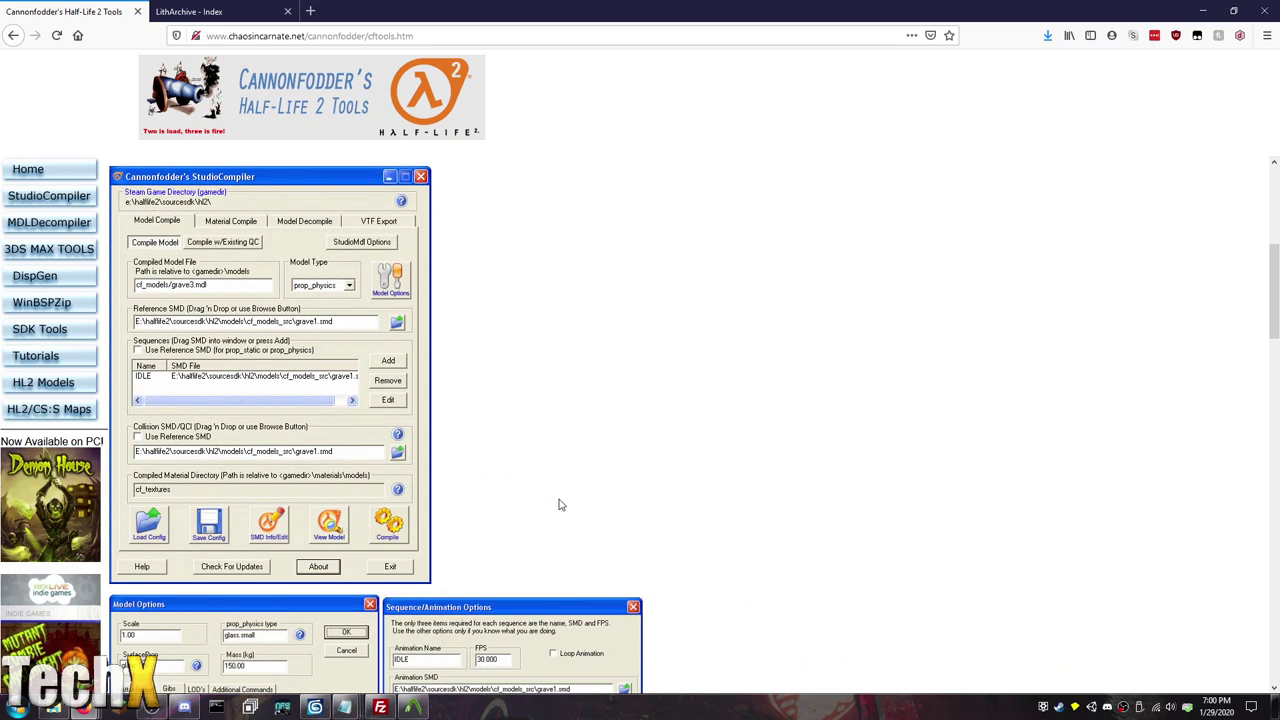
scroll(560, 505, "up", 1)
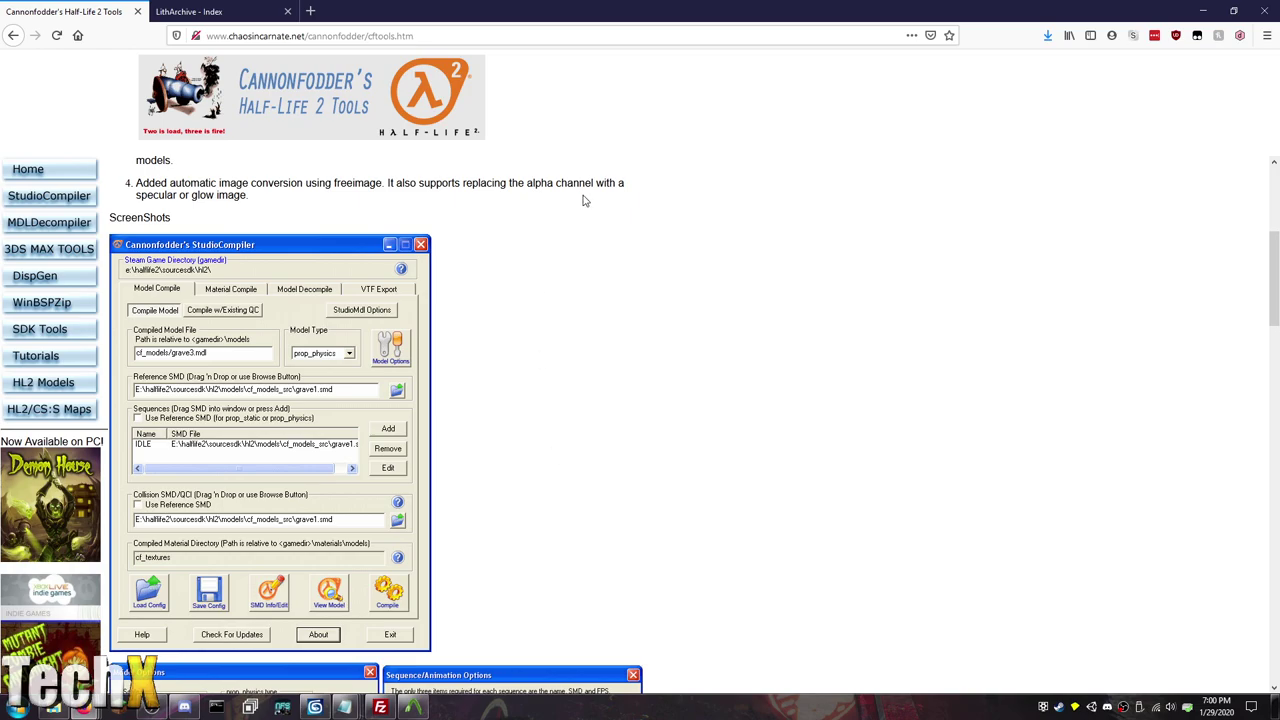
left_click(600, 40)
type("crowbar+mdl+decompiler")
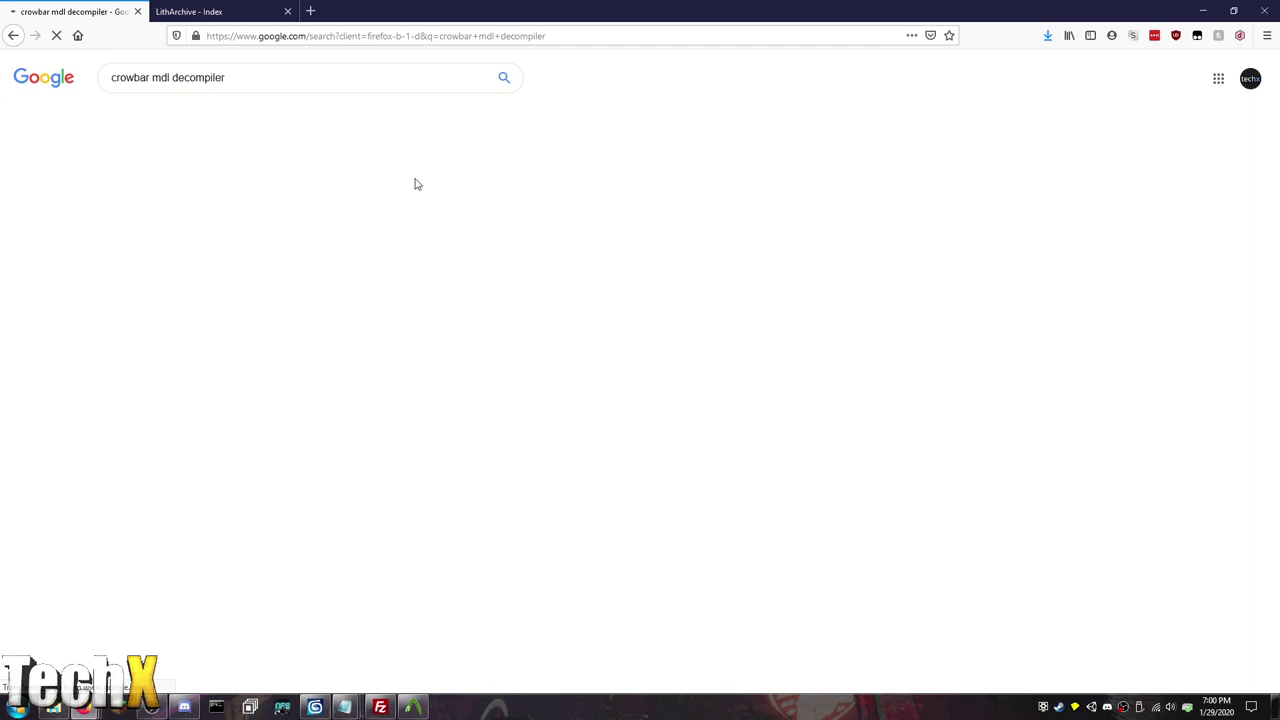
Step: Refine the search to 'crowbar mdl decompiler github' and open the crowbar-mirror repository result
left_click(445, 43)
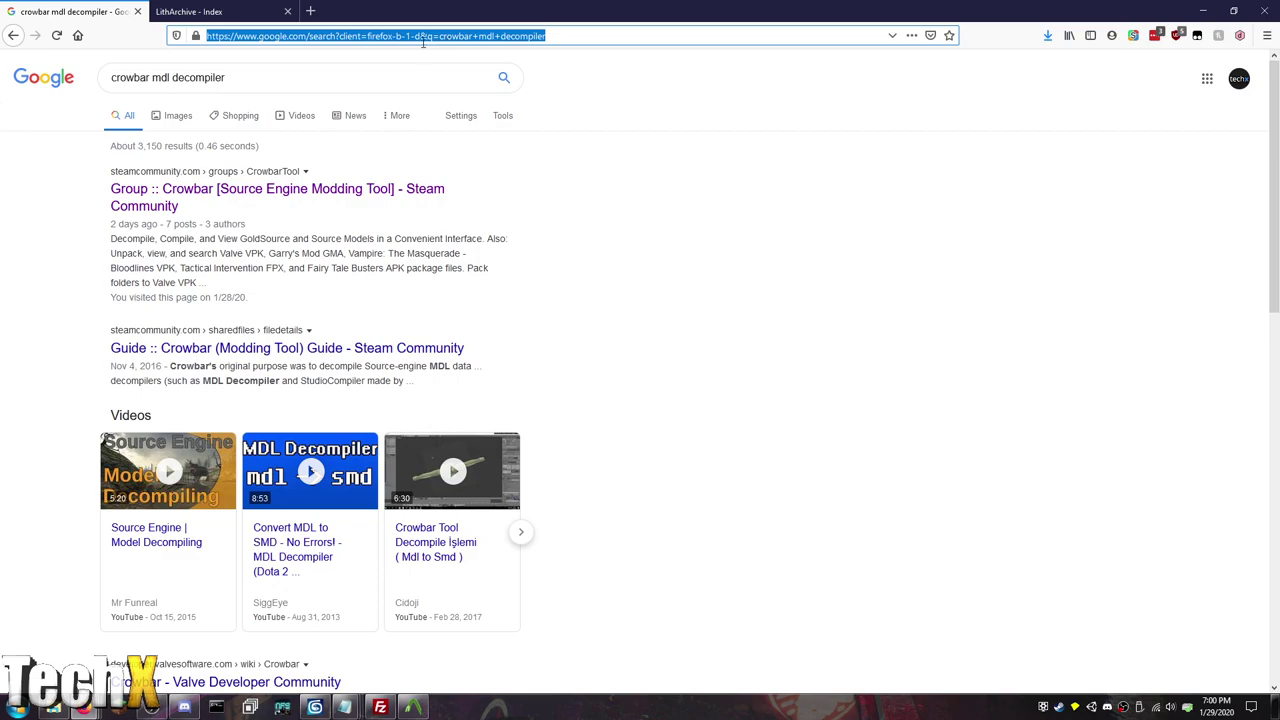
left_click(310, 80)
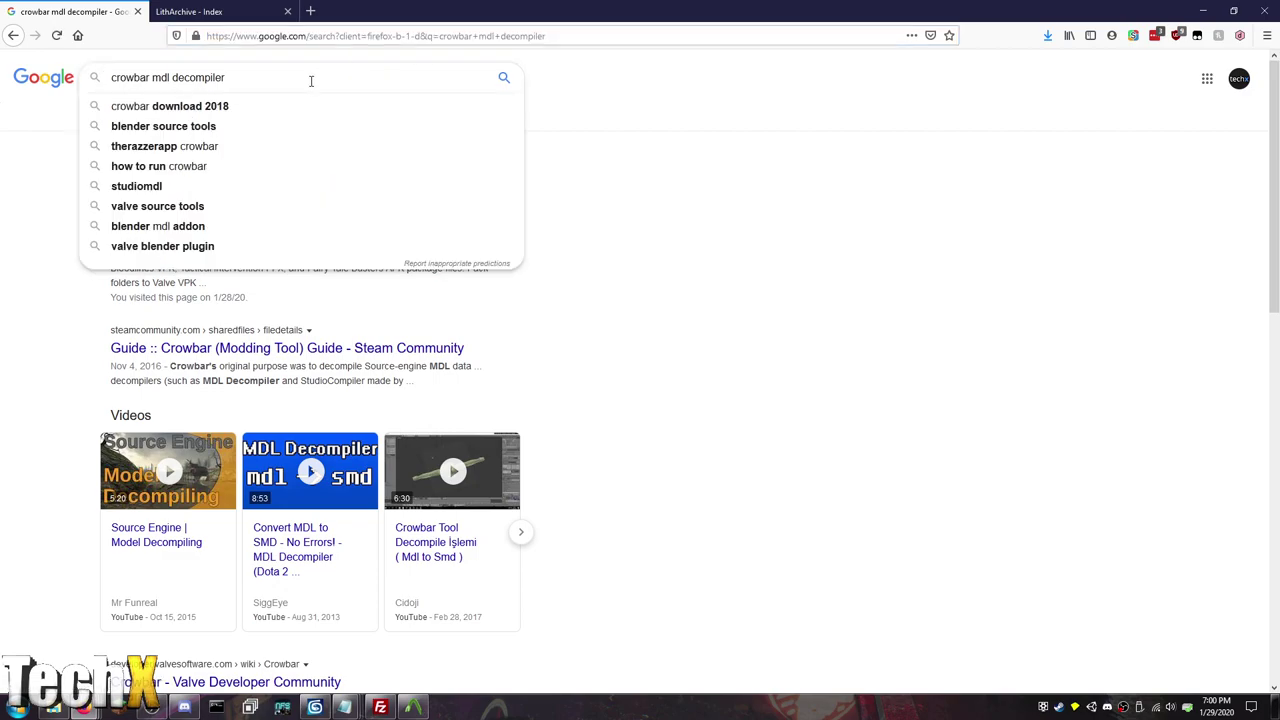
type("github")
key("Return")
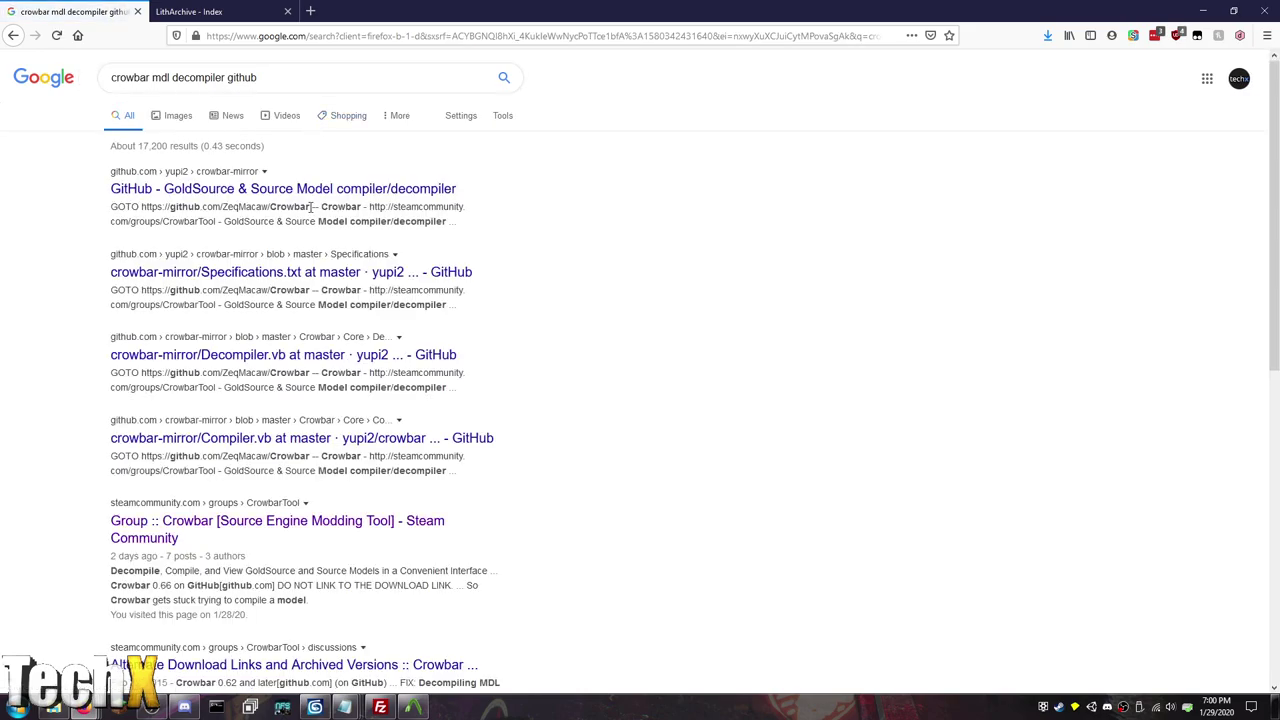
left_click(313, 195)
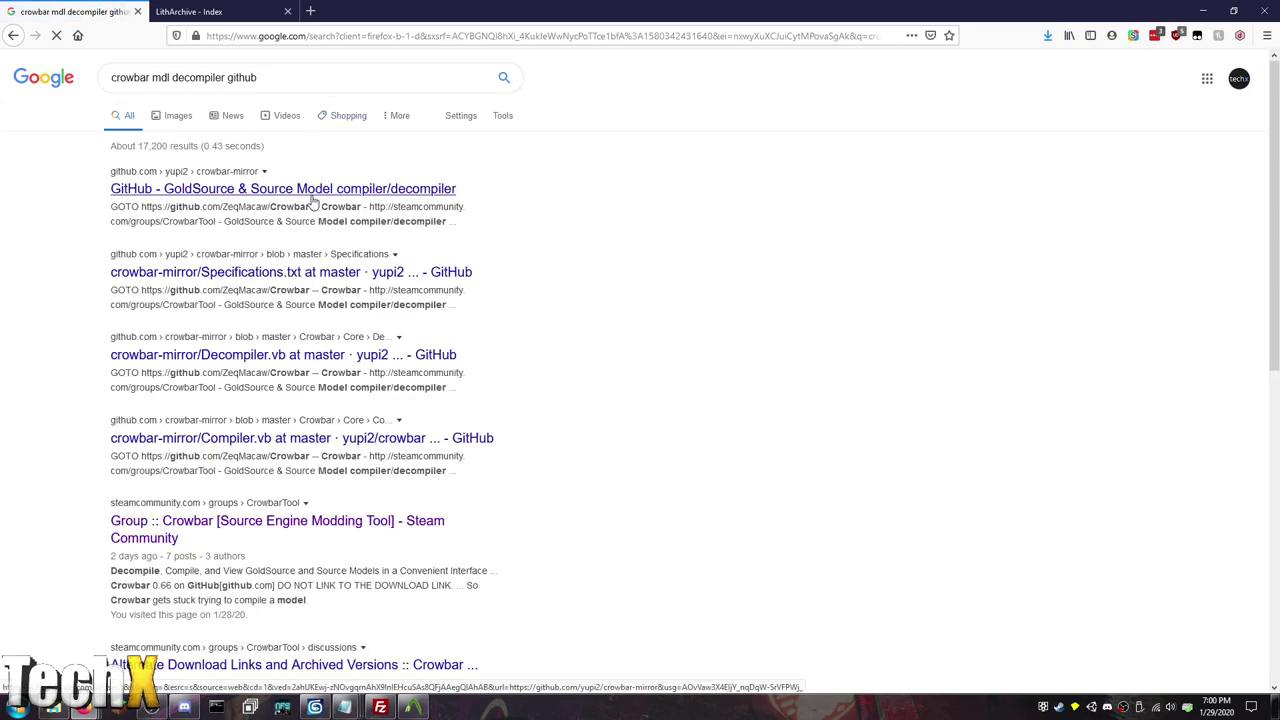
Step: Append /releases to the crowbar-mirror repository URL to view its releases
left_click(466, 37)
left_click(466, 37)
type("/releases")
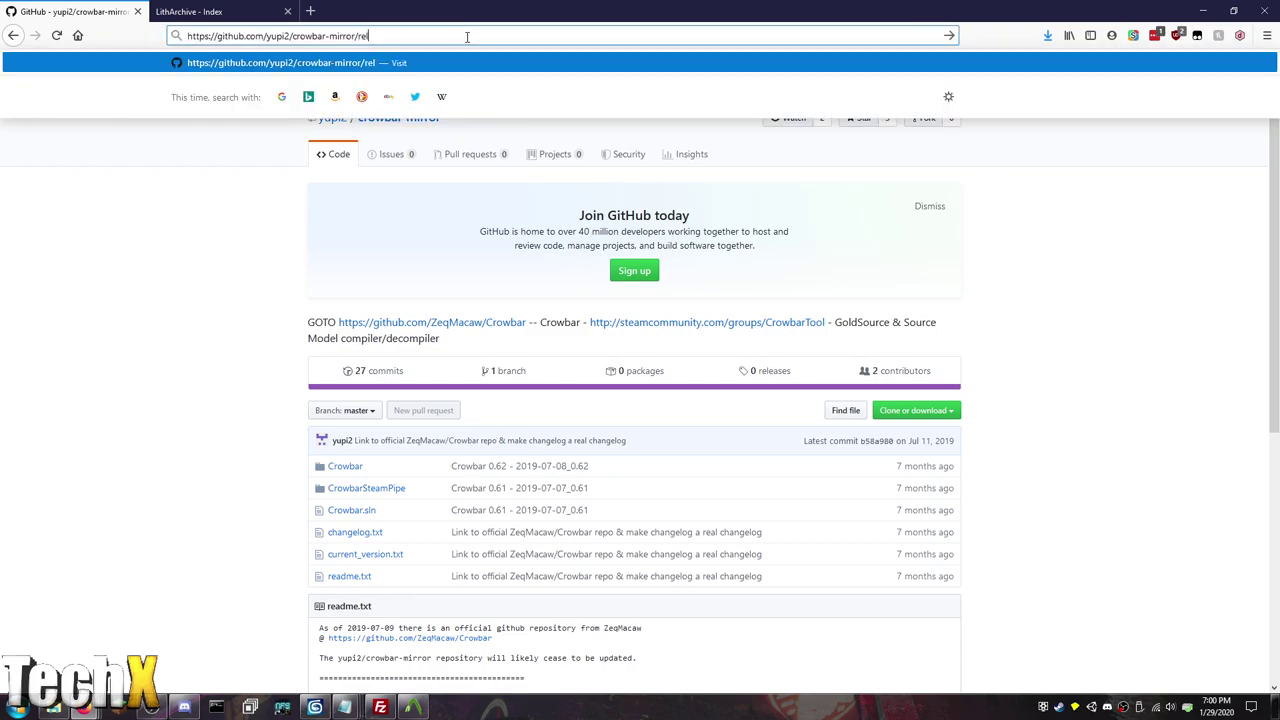
key("Return")
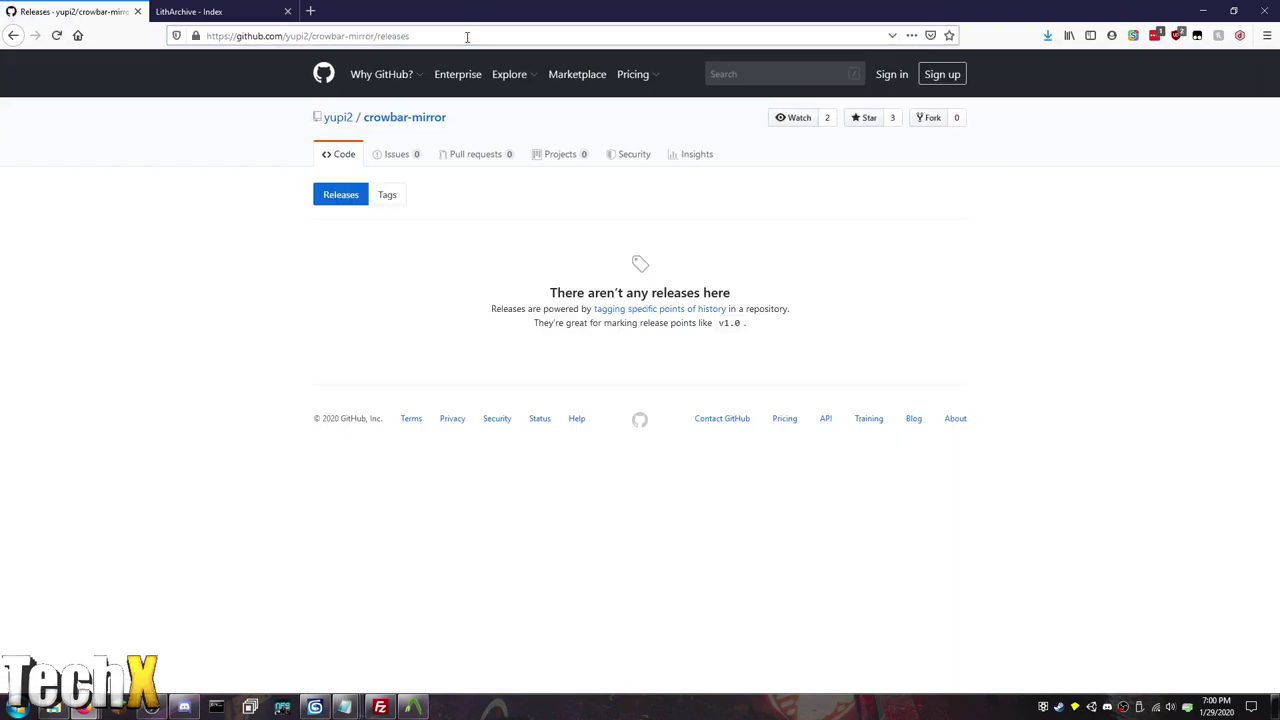
Step: Follow the mirror's link to ZeqMacaw/Crowbar releases and scroll to the Crowbar 0.67 assets
left_click(405, 120)
scroll(153, 289, "down", 4)
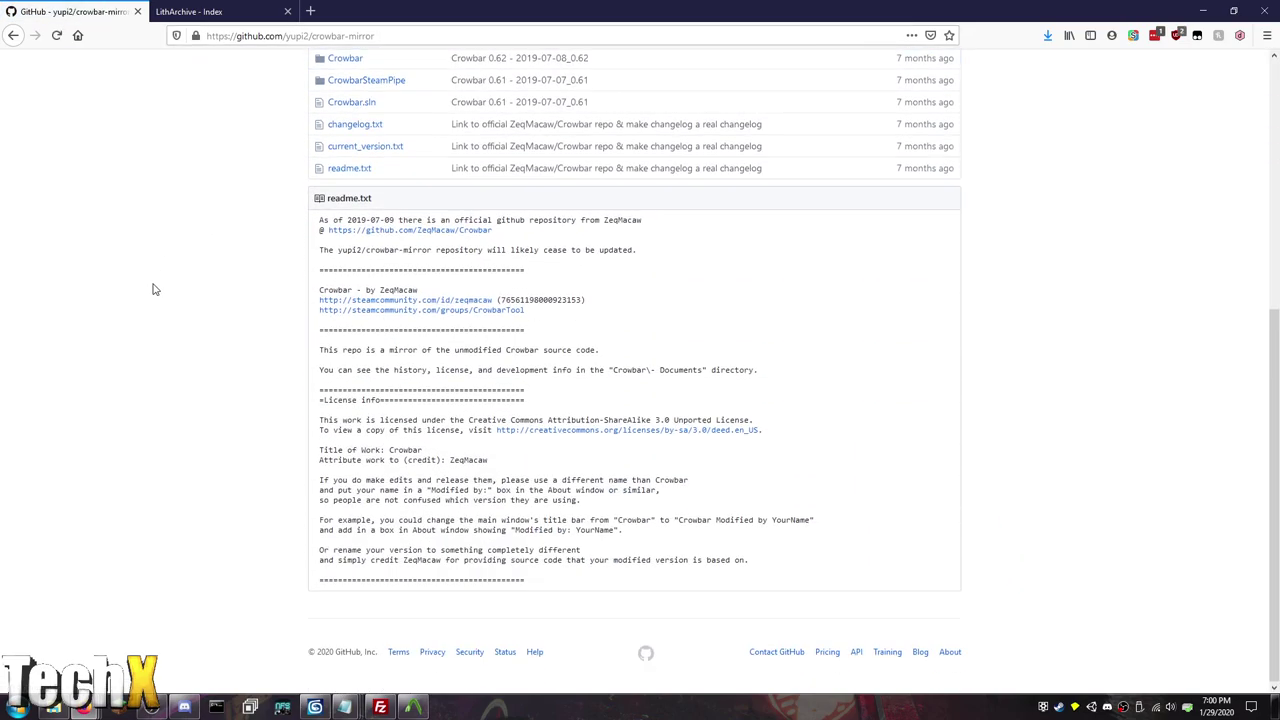
left_click(430, 230)
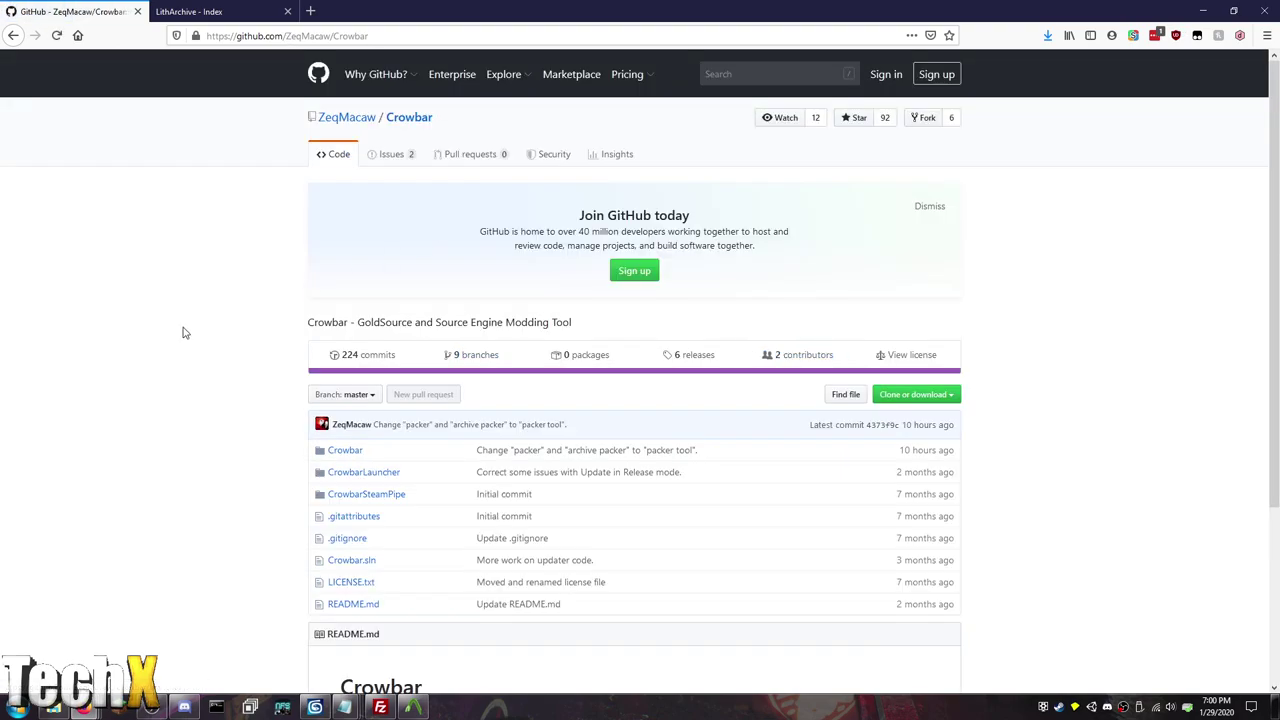
left_click(697, 355)
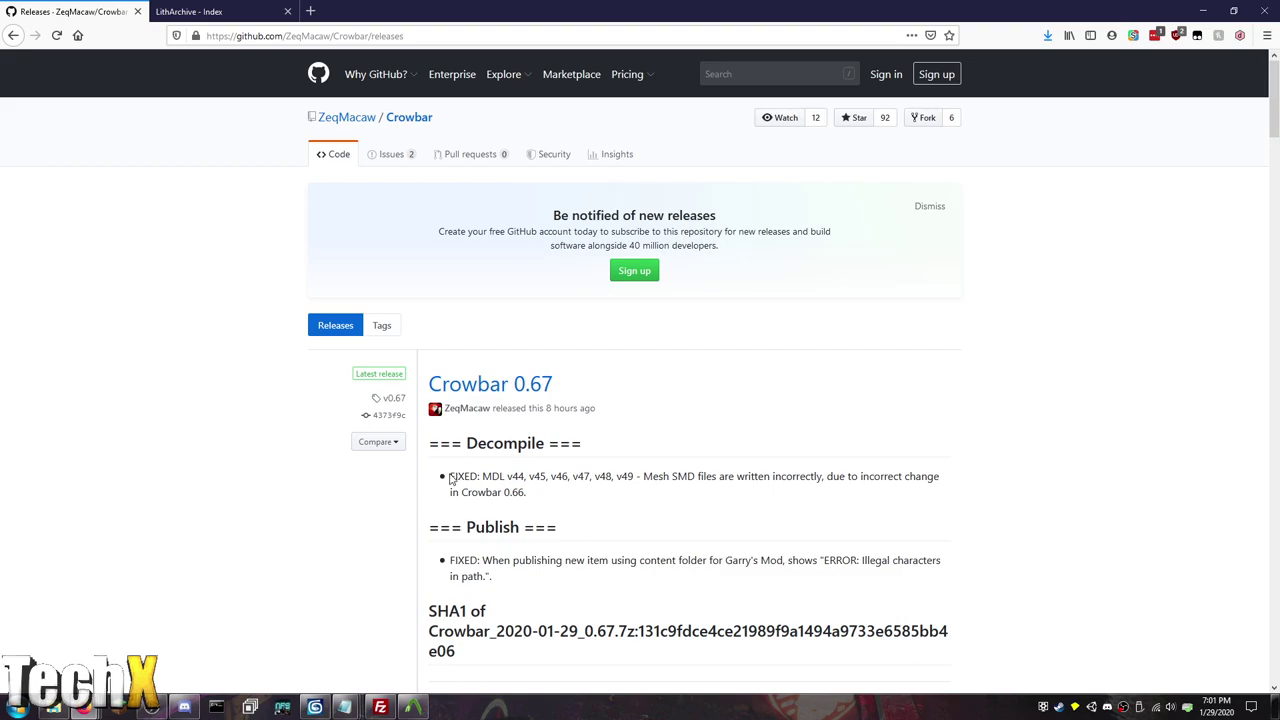
left_click_drag(450, 477, 540, 497)
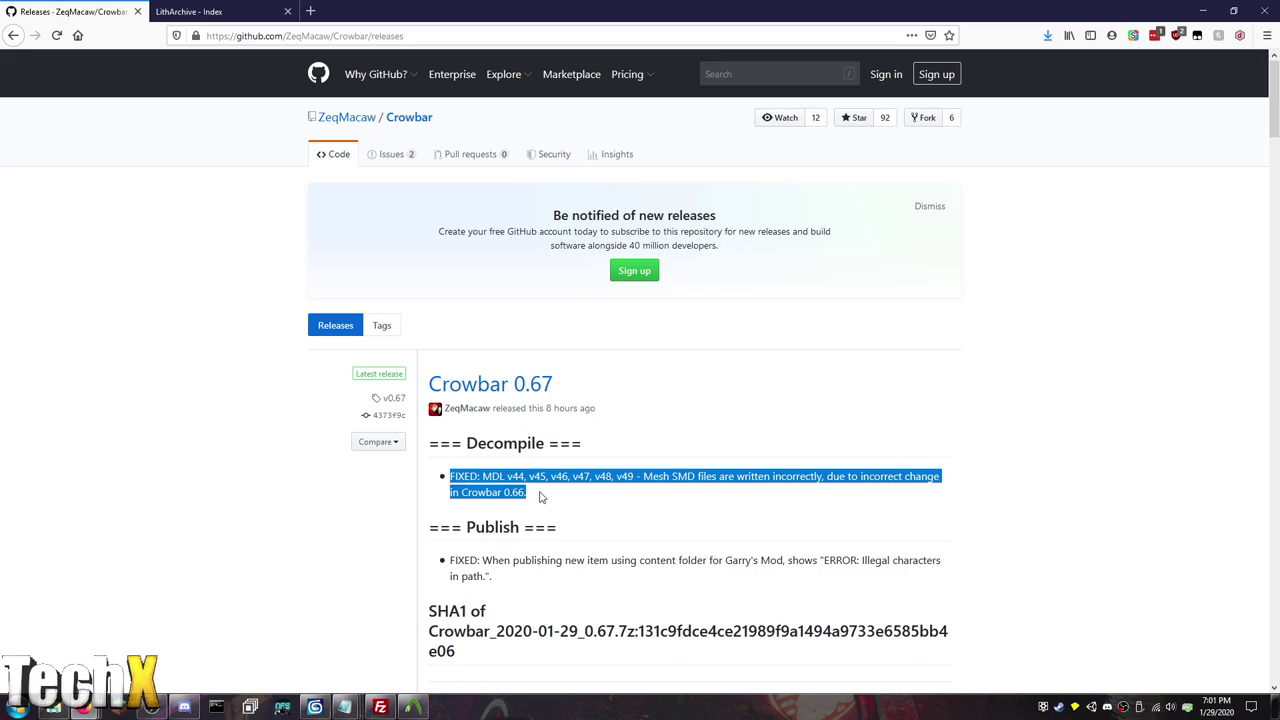
scroll(540, 497, "down", 4)
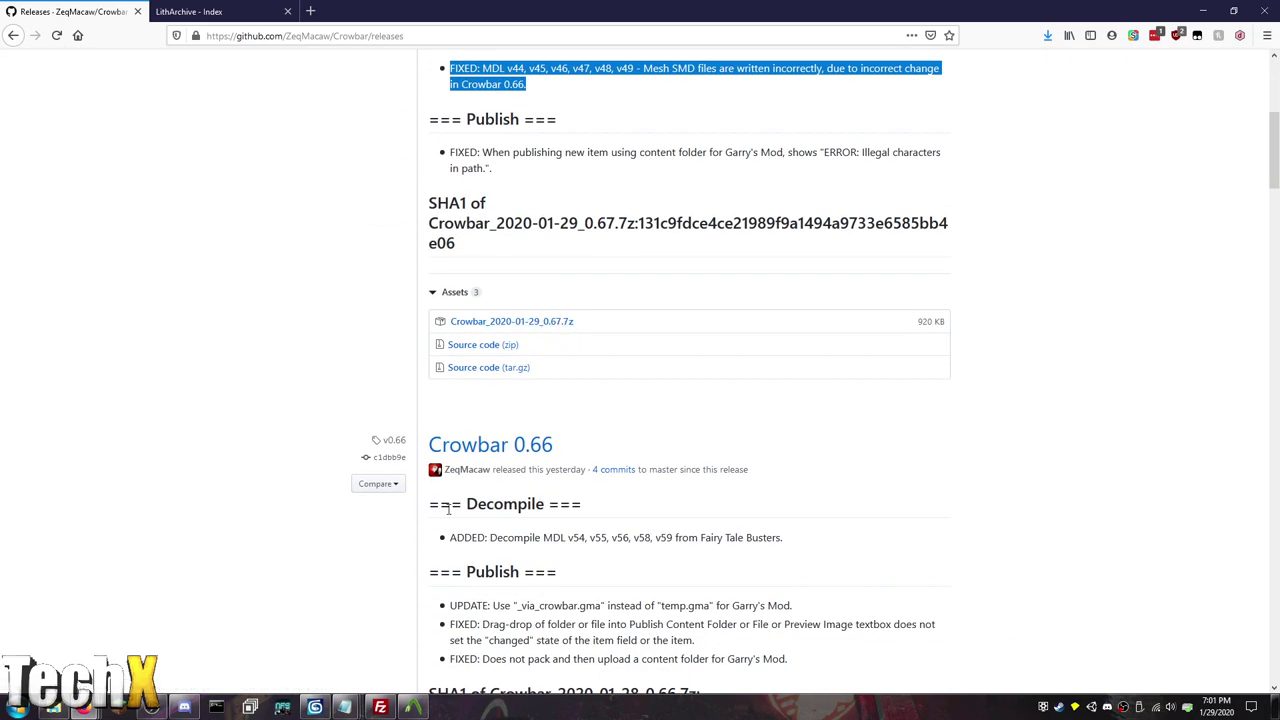
Step: Hide the browser, open 1-SETUP's CanonFodder Source Engine folder, and select Crowbar.exe
left_click(1203, 10)
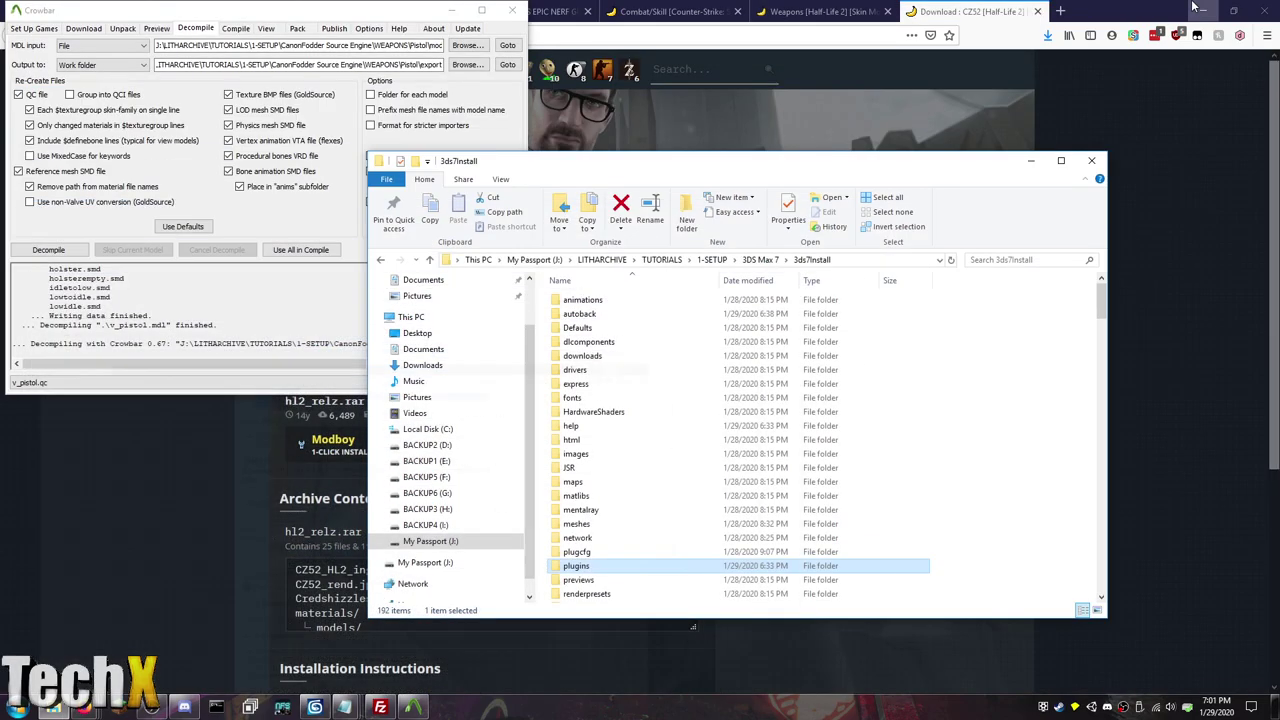
left_click(712, 259)
left_click(665, 328)
double_click(667, 330)
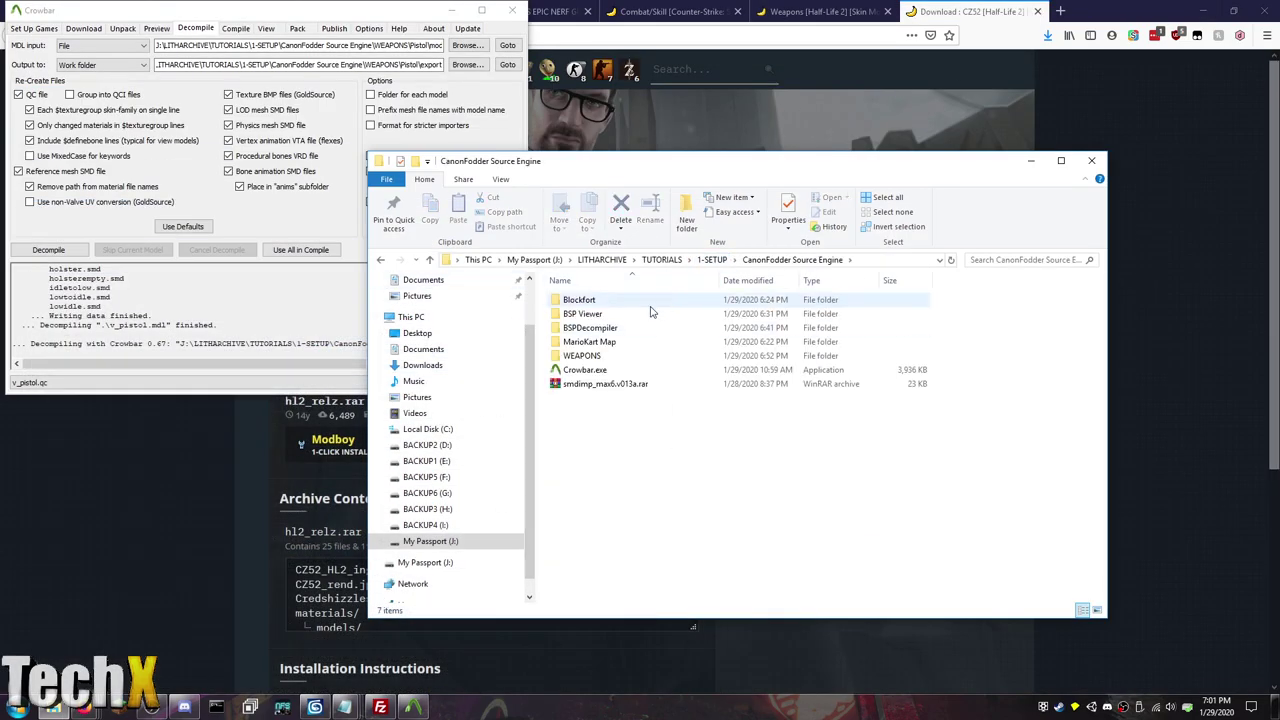
left_click(590, 370)
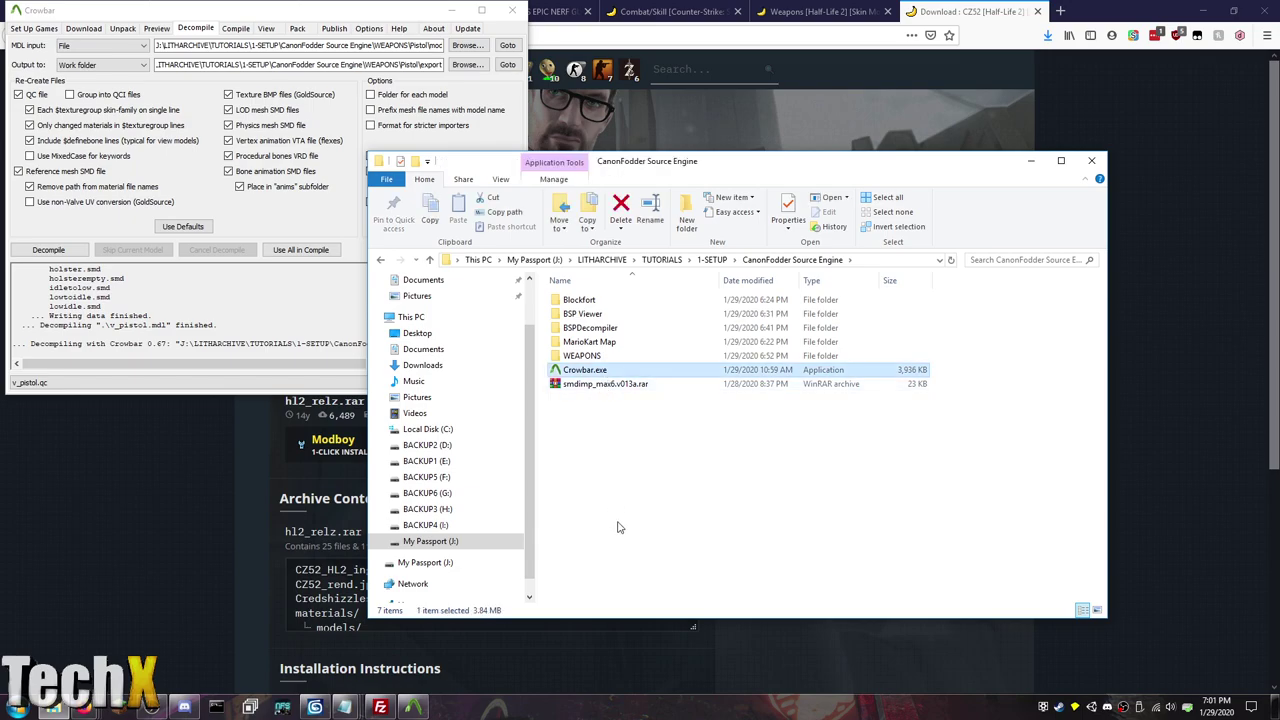
Step: Close Crowbar, minimize Explorer and close the Combat/Skill maps browser tab
left_click(512, 10)
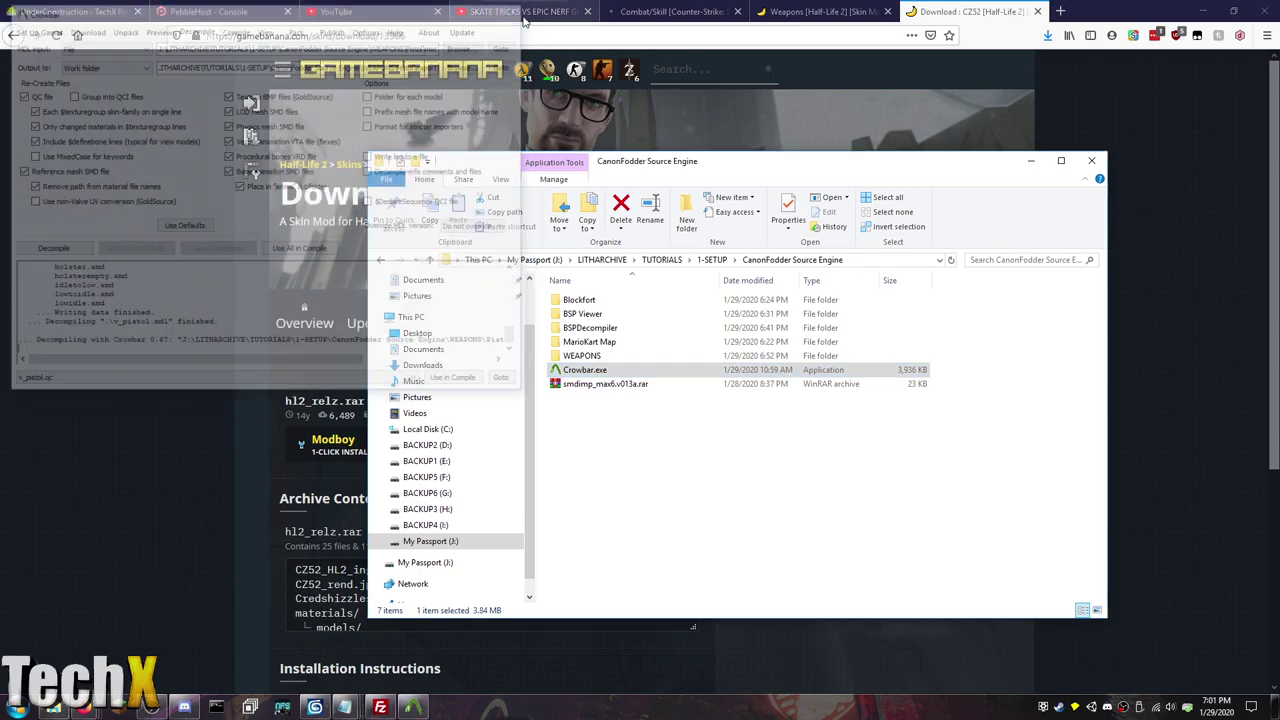
left_click(997, 12)
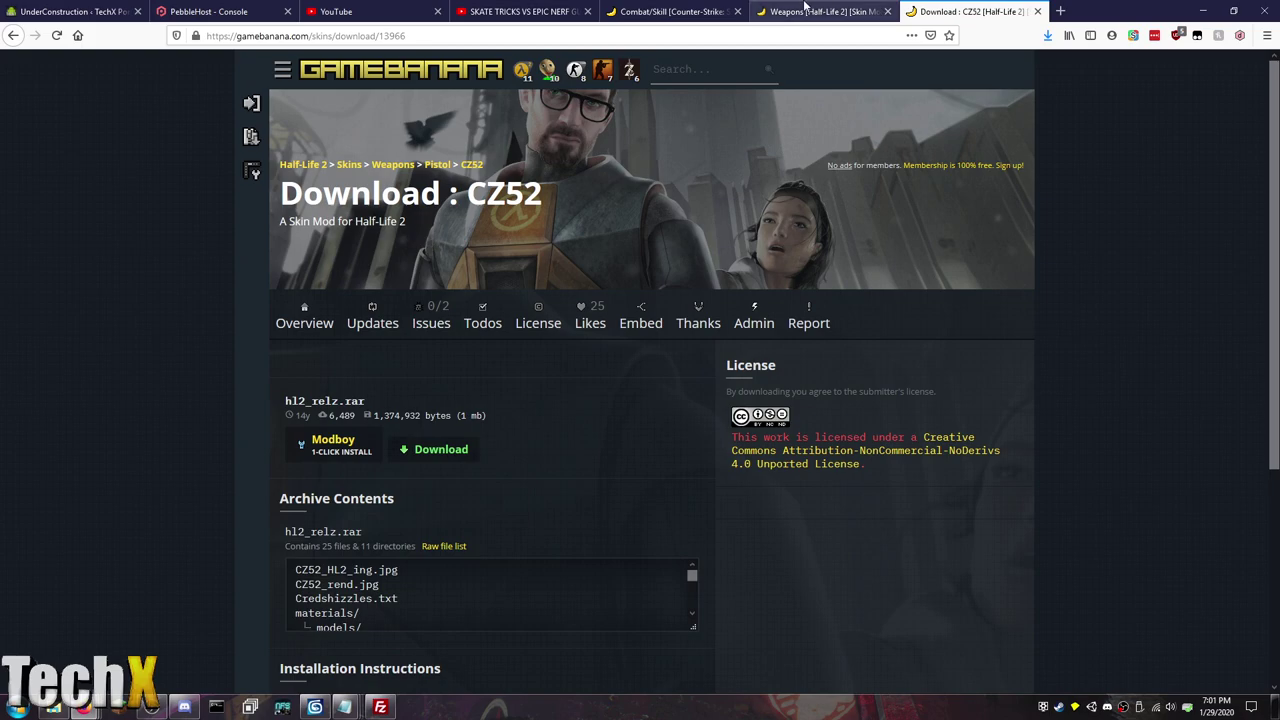
left_click(742, 8)
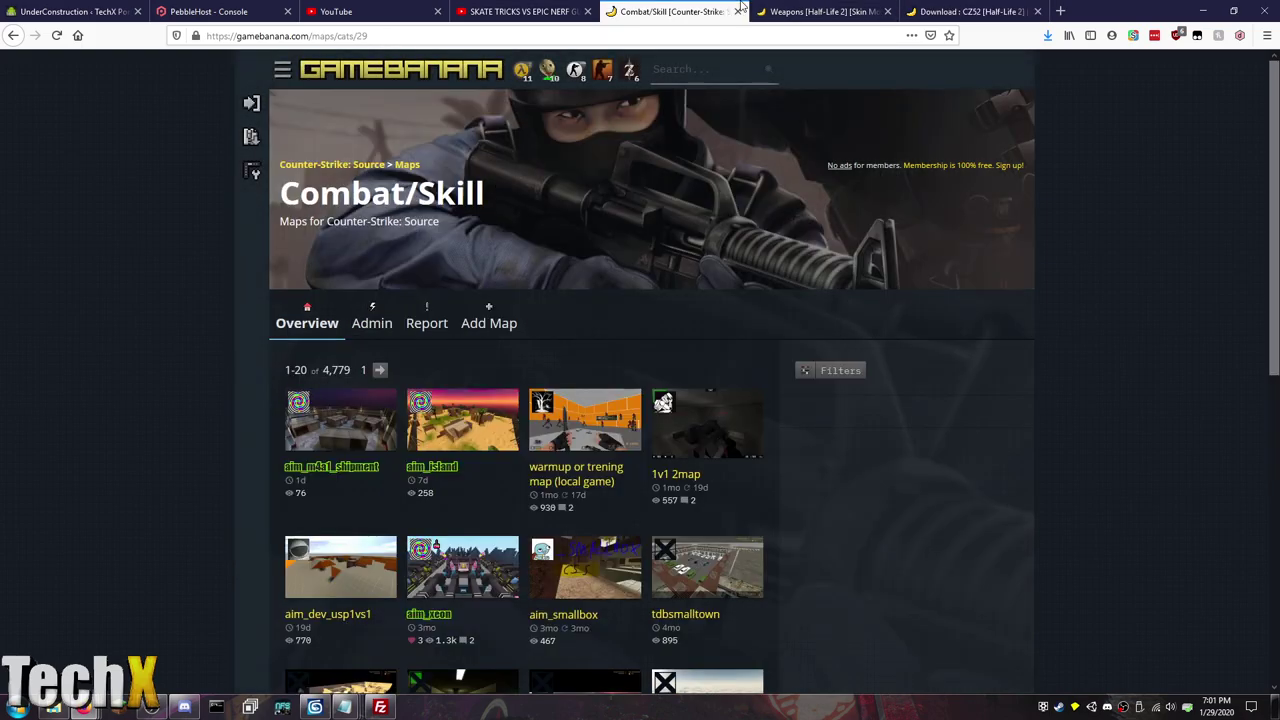
left_click(740, 10)
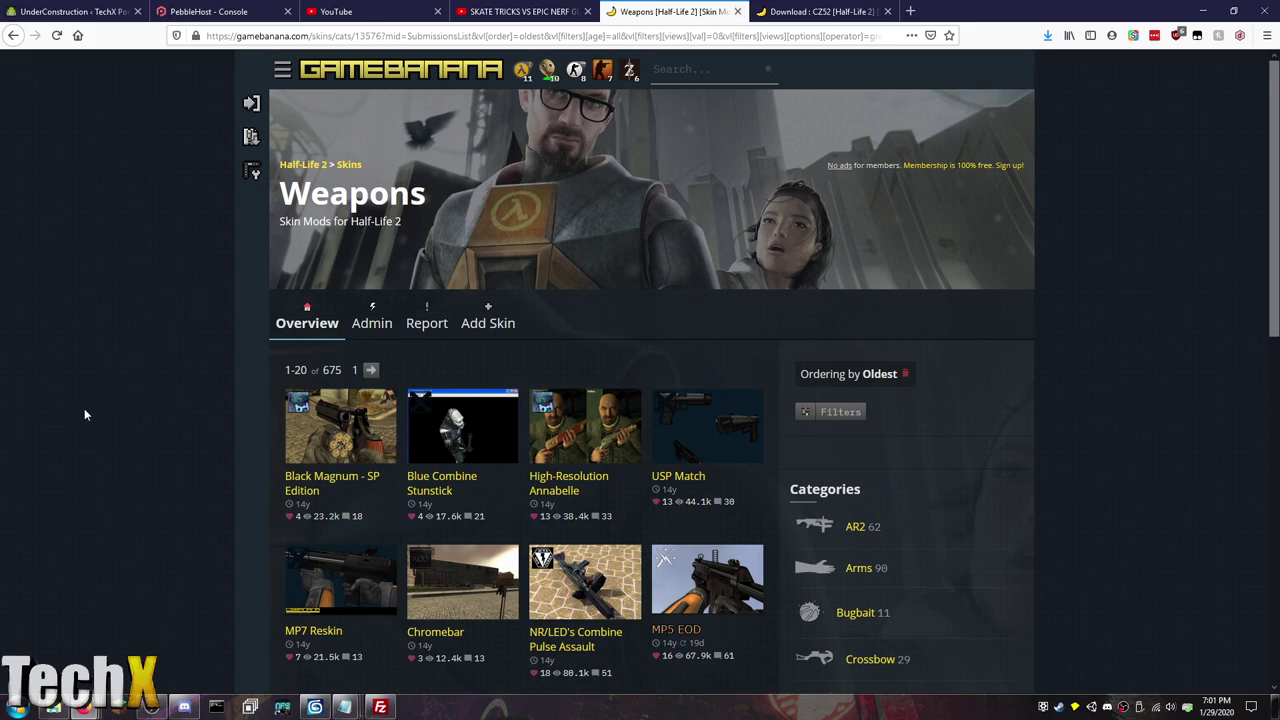
Step: Scroll down the Half-Life 2 Weapons skins list and load more entries
scroll(172, 406, "down", 4)
scroll(172, 412, "down", 2)
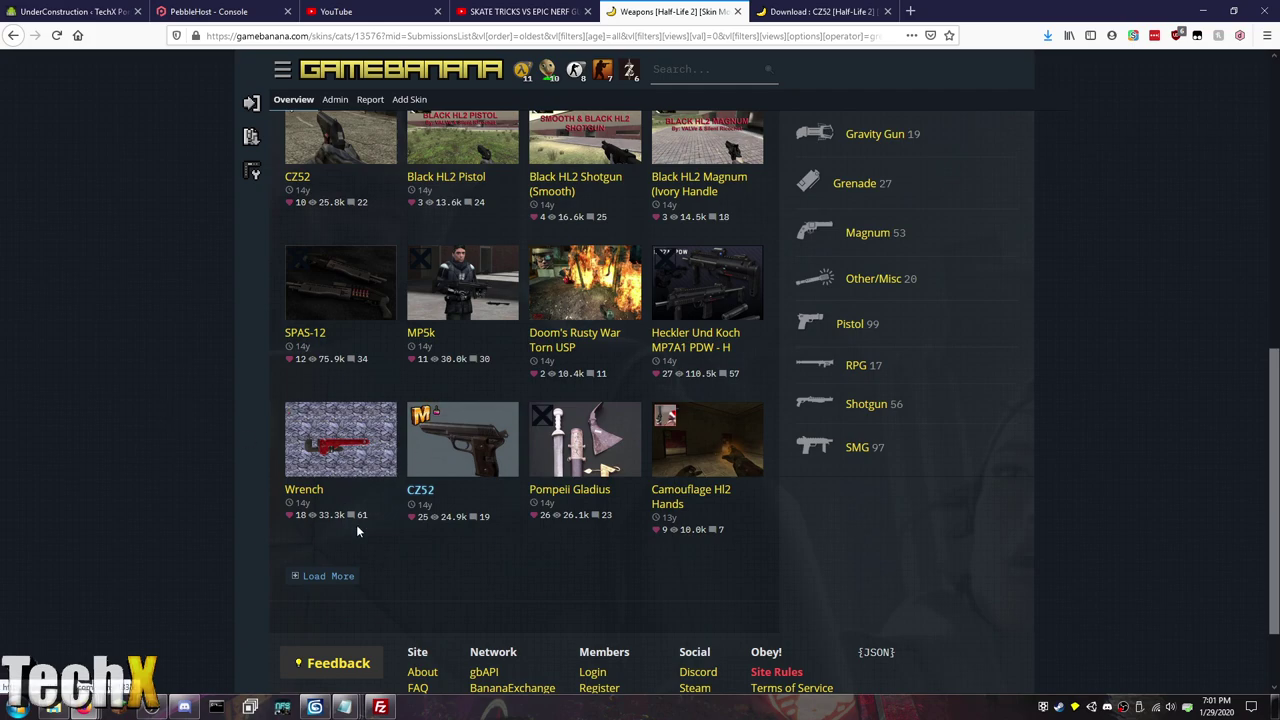
left_click(312, 576)
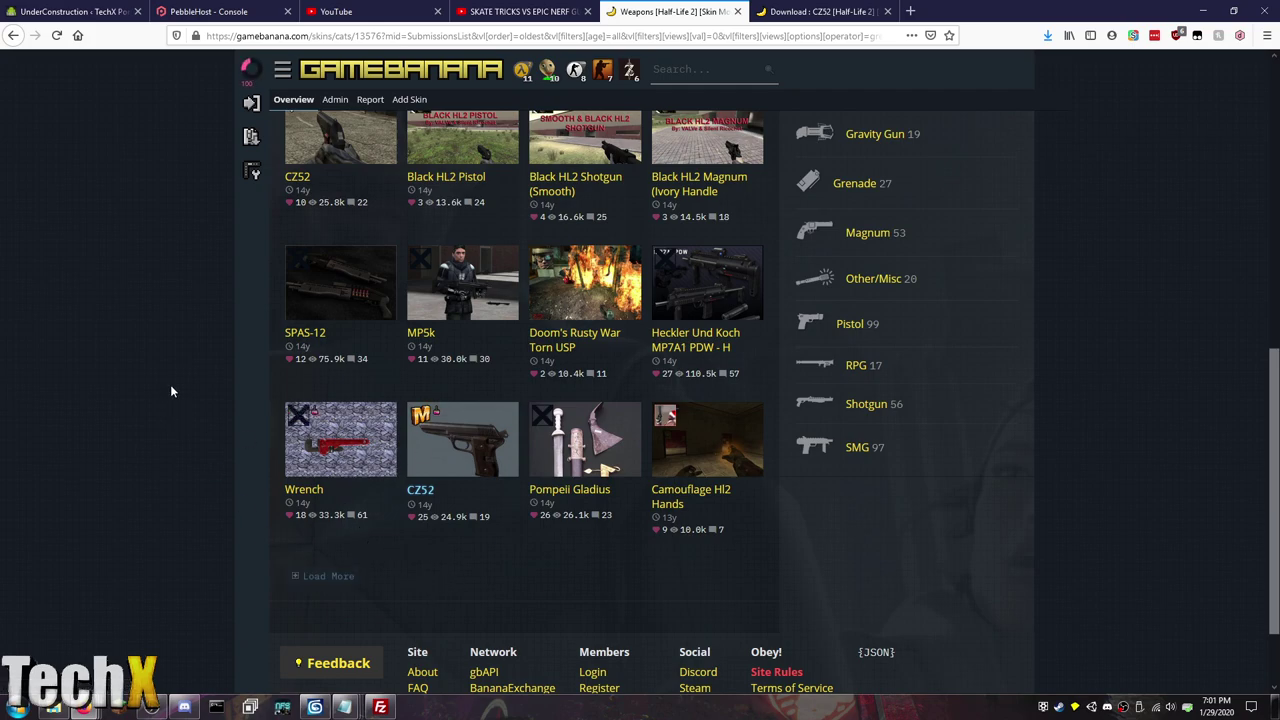
scroll(171, 391, "down", 1)
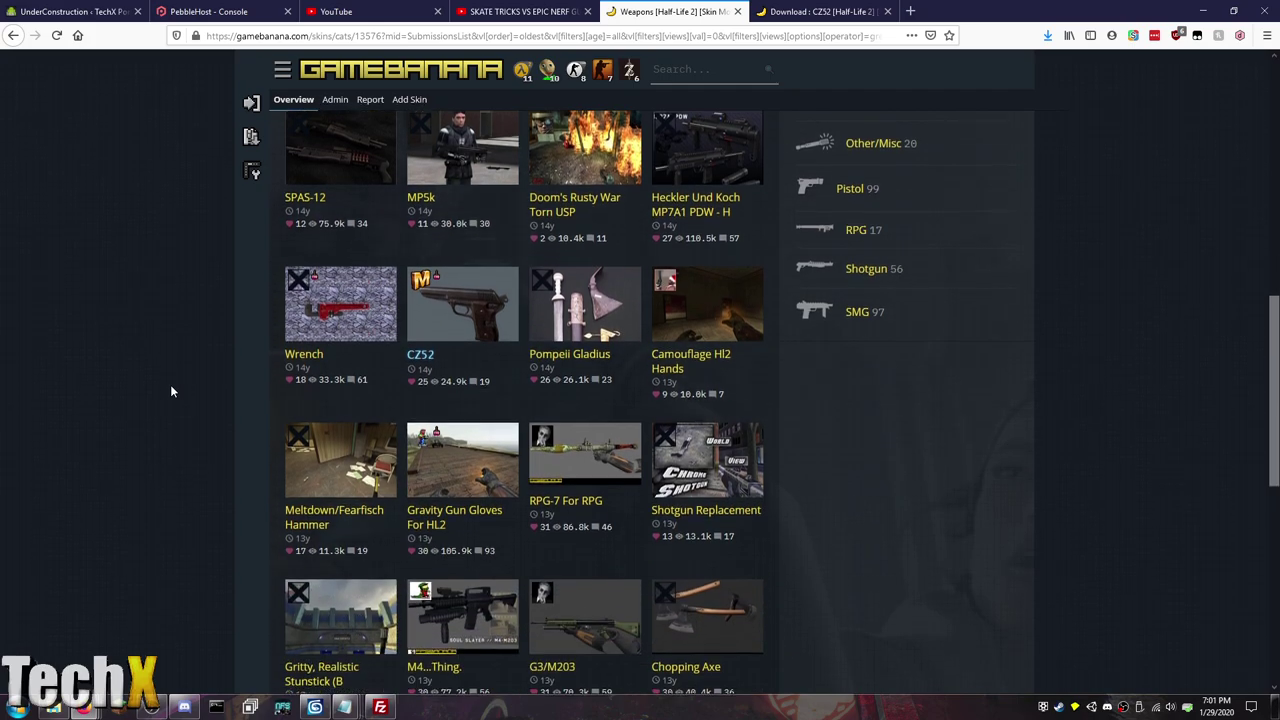
scroll(171, 391, "down", 1)
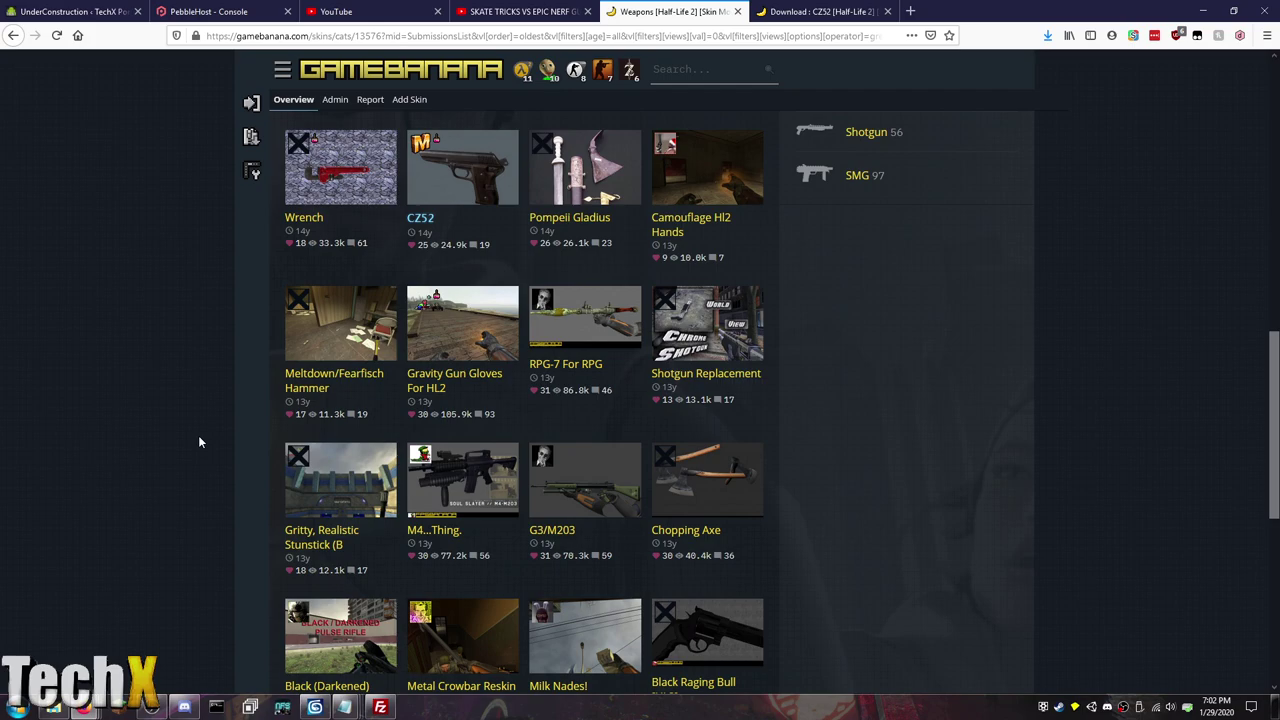
scroll(199, 440, "down", 4)
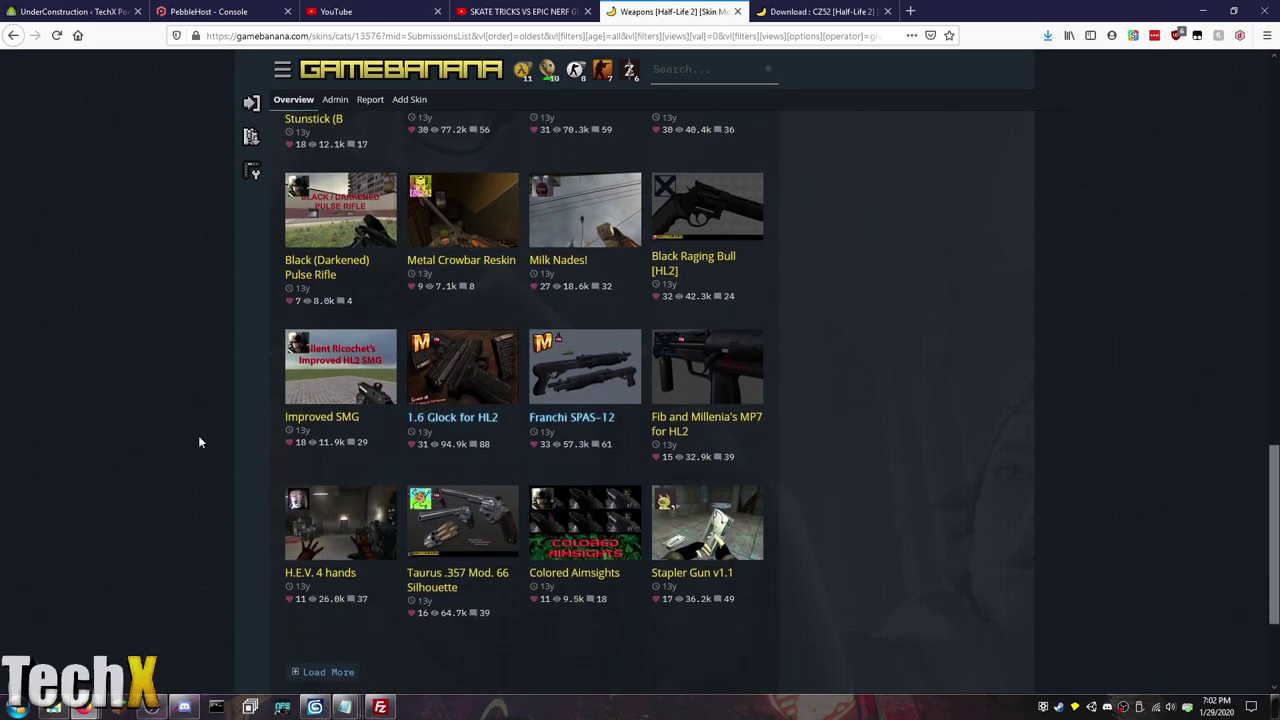
scroll(198, 440, "down", 1)
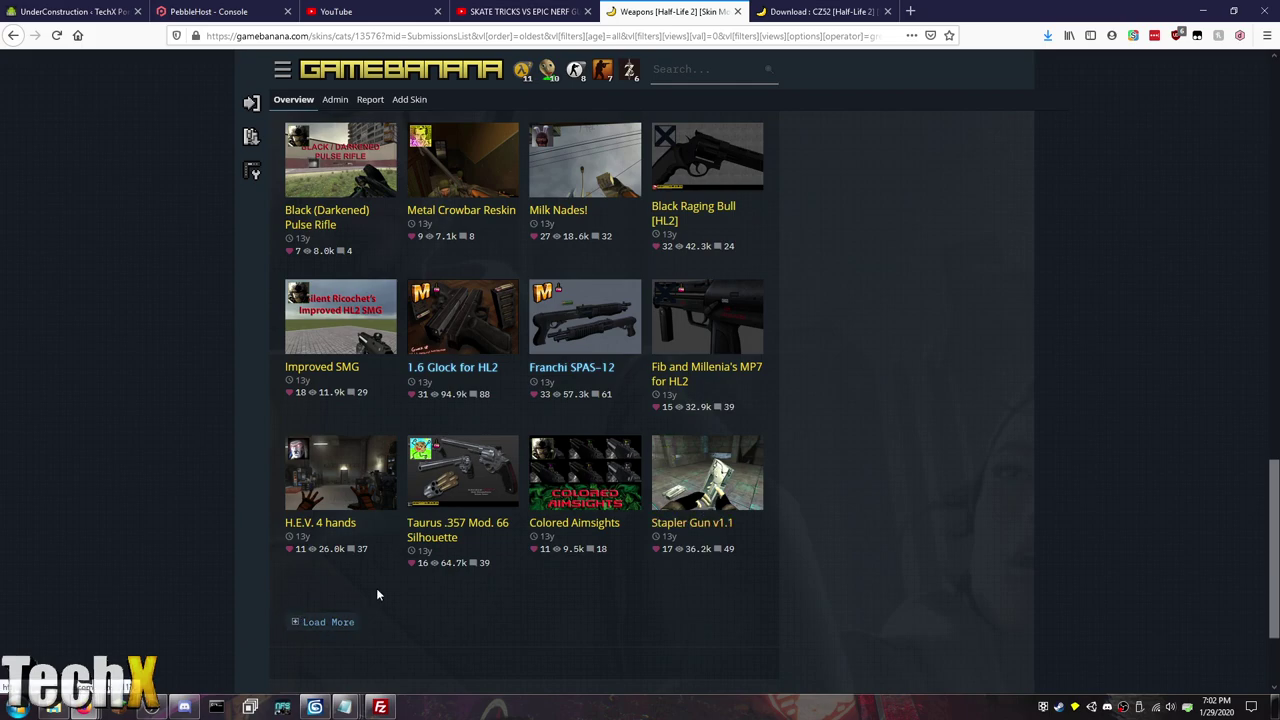
Step: Load a second extra batch of weapon skins and browse the extended list
left_click(299, 627)
scroll(135, 506, "down", 3)
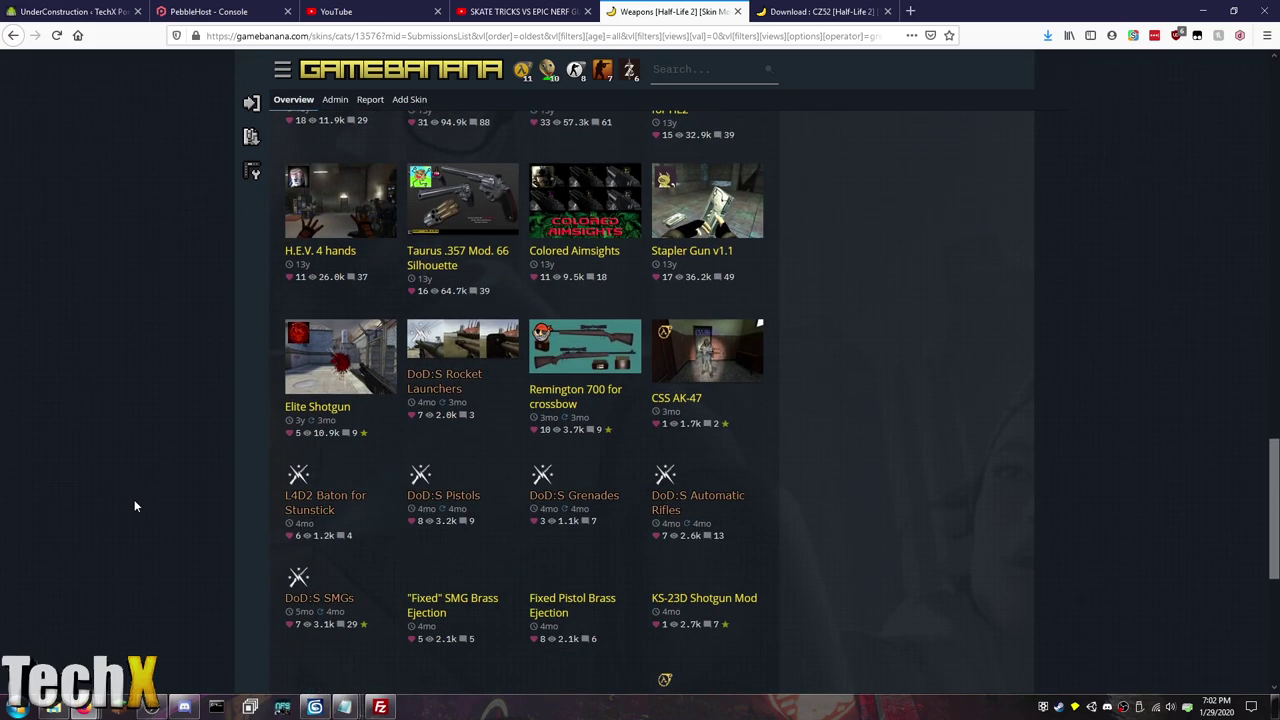
scroll(135, 506, "down", 3)
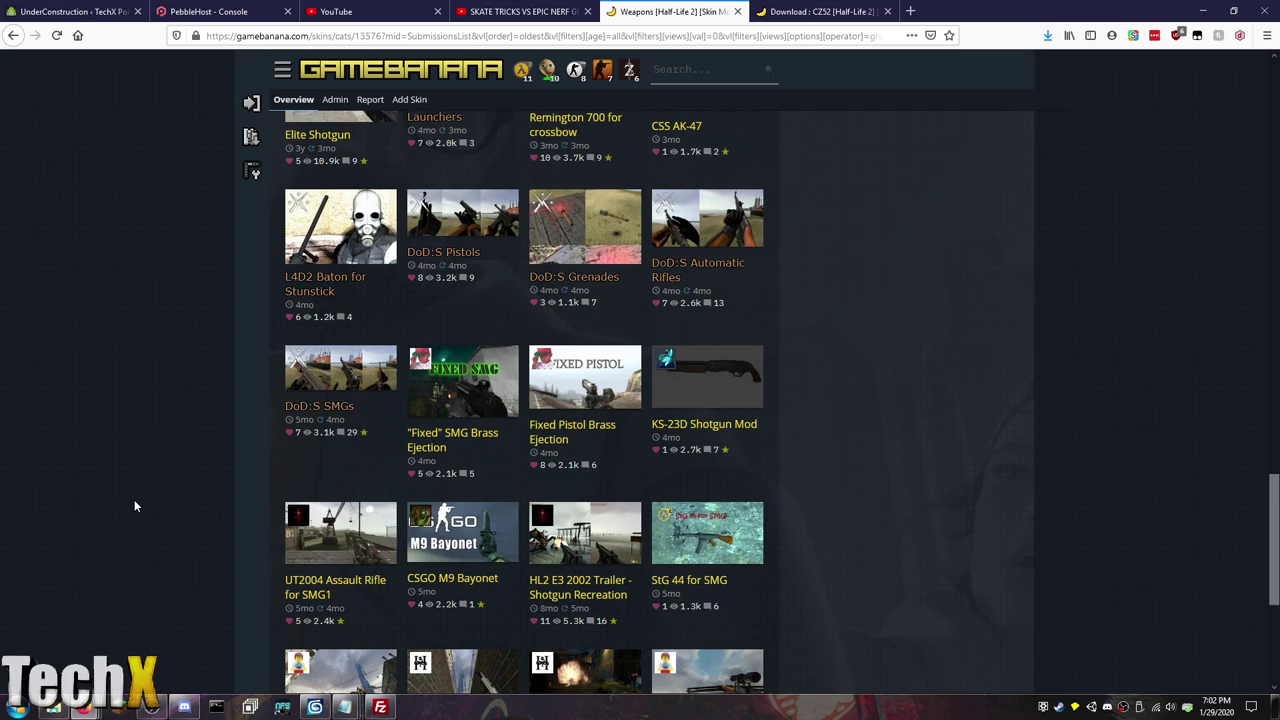
scroll(135, 506, "down", 3)
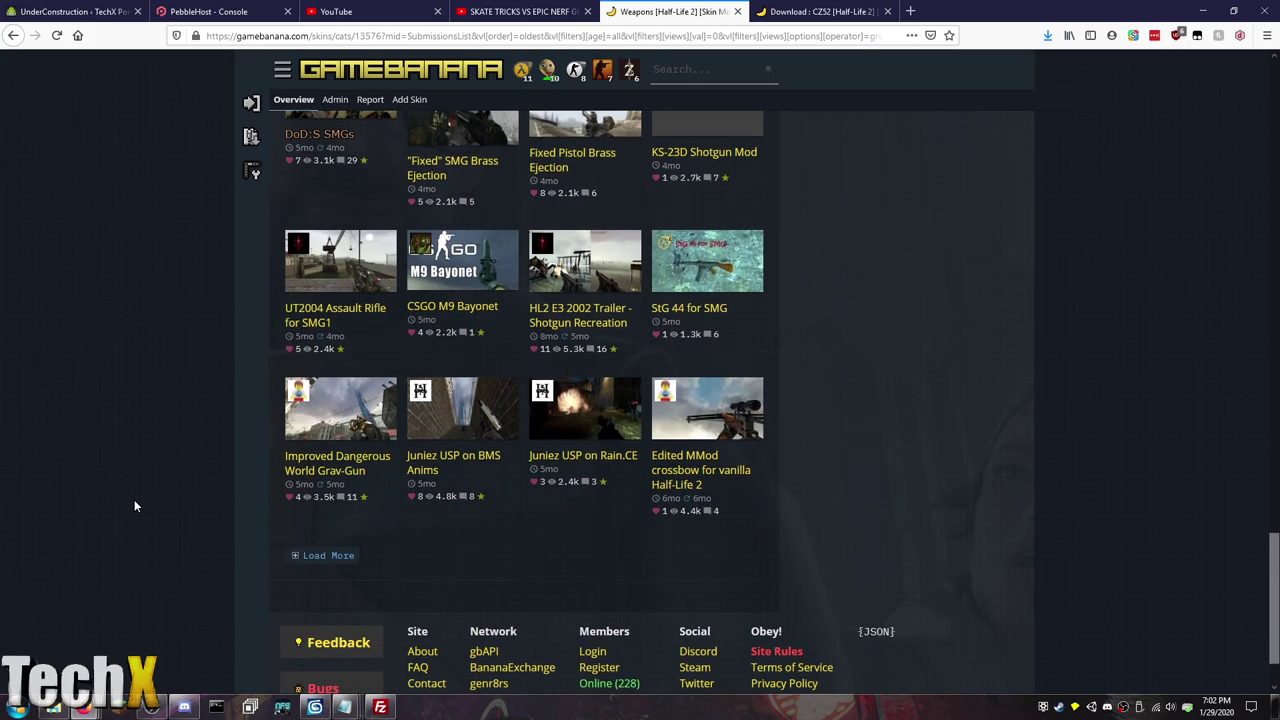
scroll(135, 506, "up", 4)
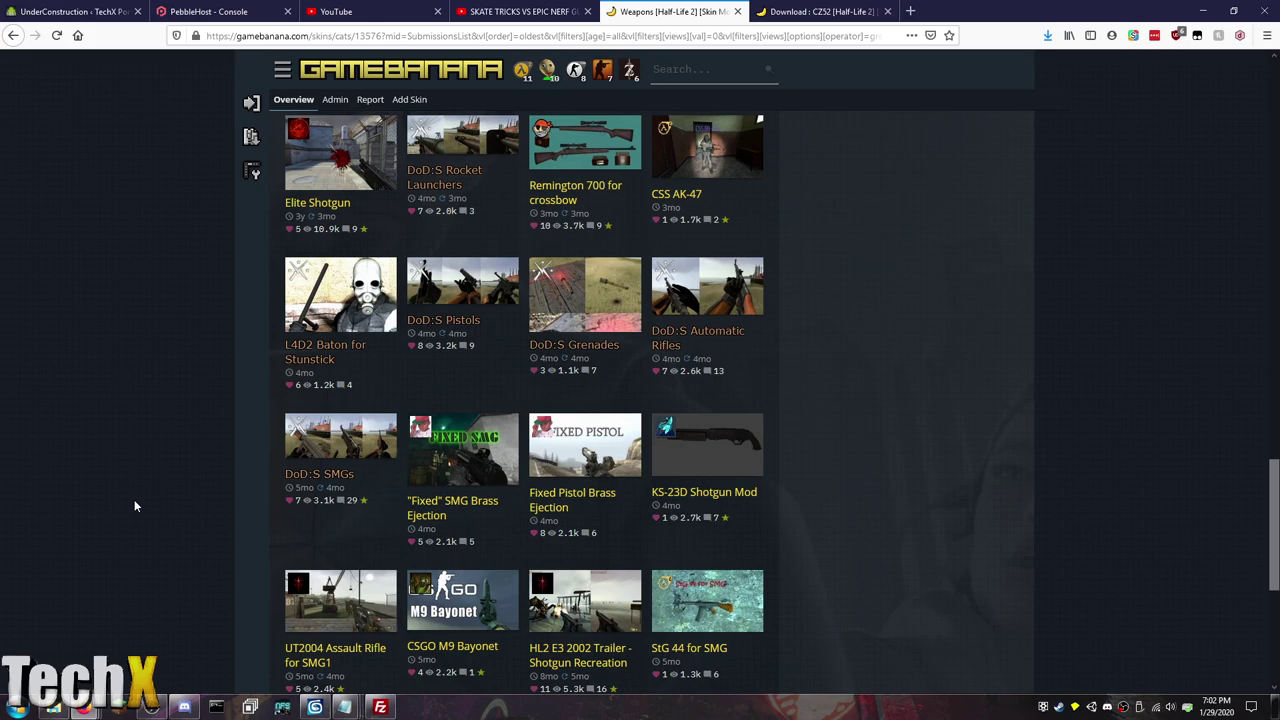
scroll(135, 506, "up", 10)
scroll(134, 506, "down", 2)
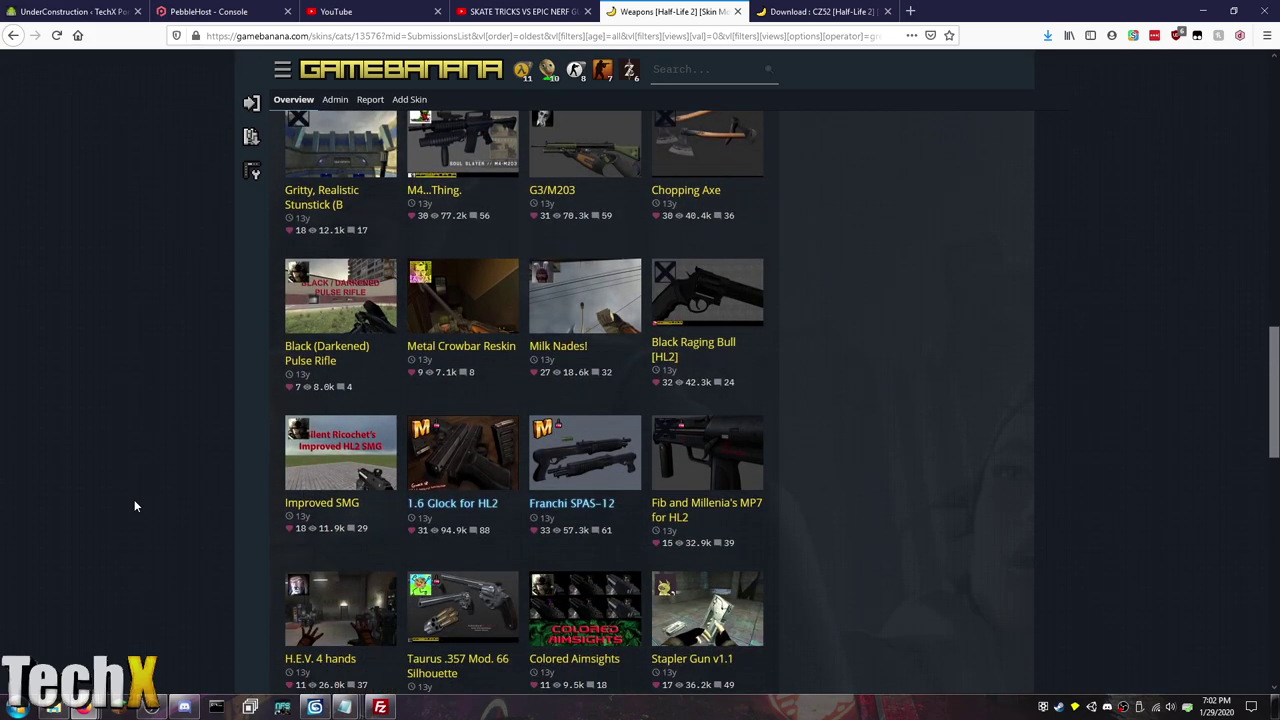
scroll(135, 506, "down", 2)
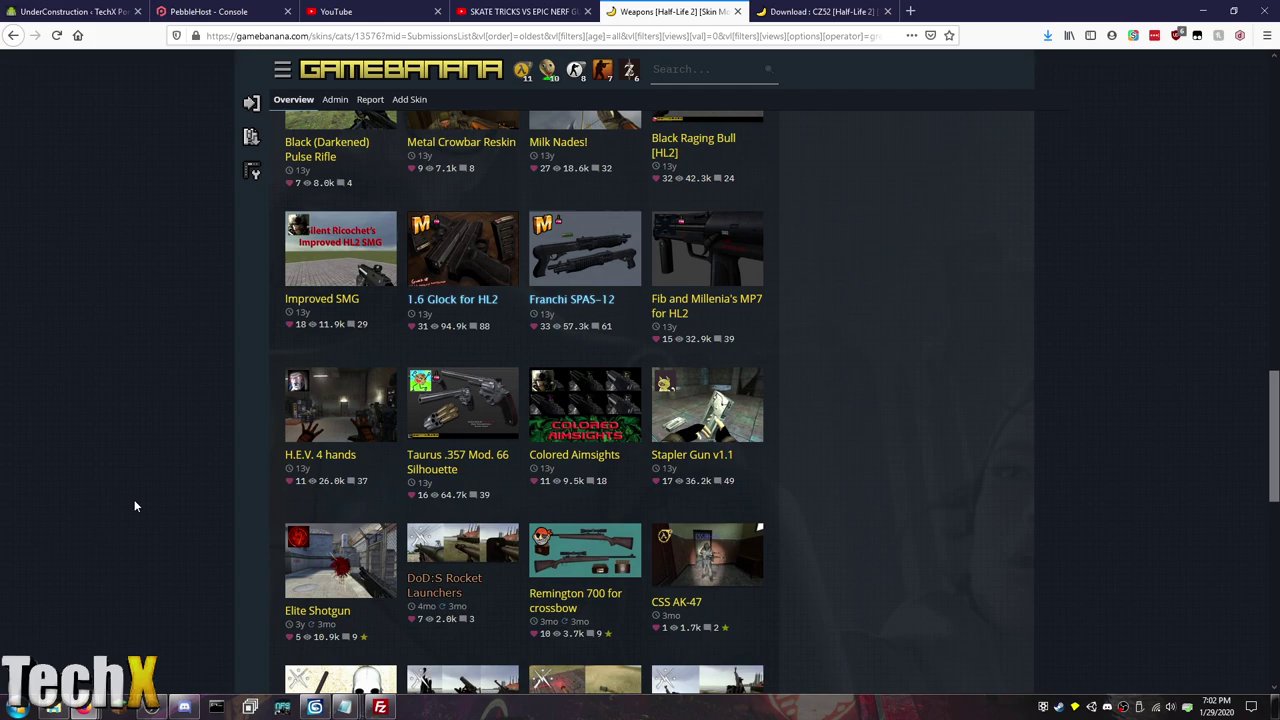
Step: Open the Taurus .357 Mod. 66 Silhouette manual download page and review hl2_silhouette.rar's contents
left_click(440, 466)
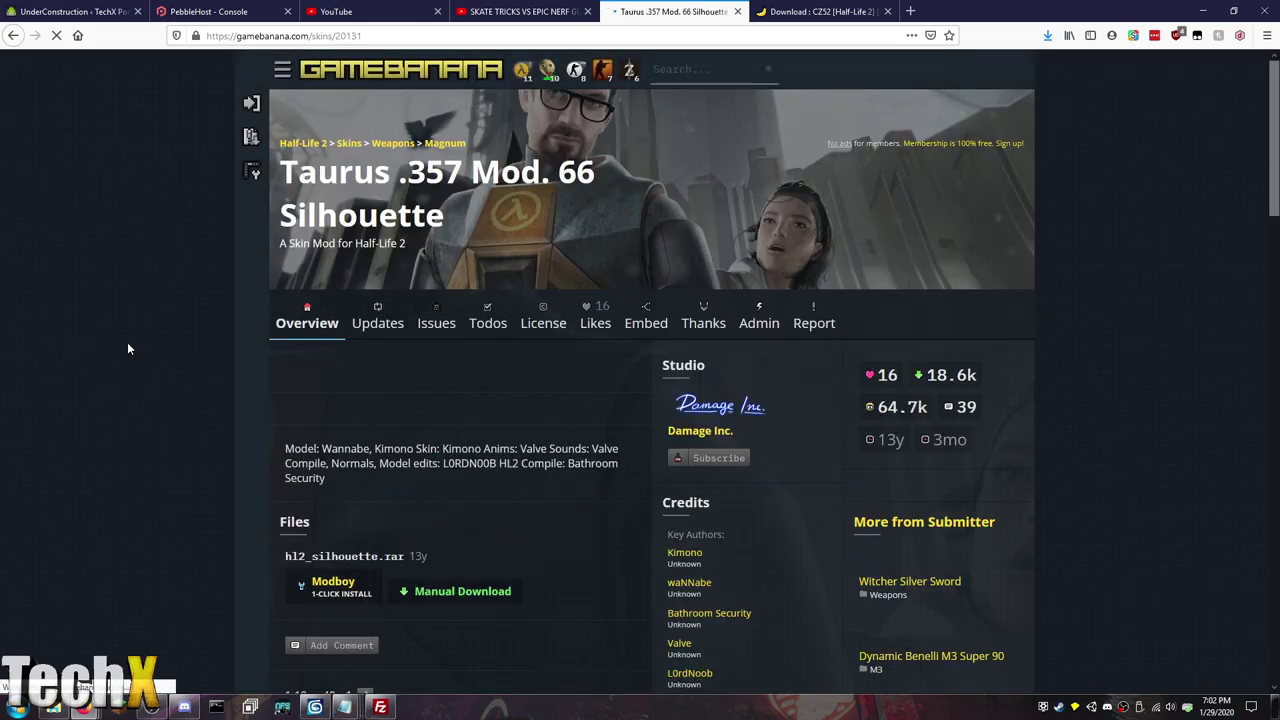
scroll(127, 342, "down", 2)
scroll(528, 542, "down", 2)
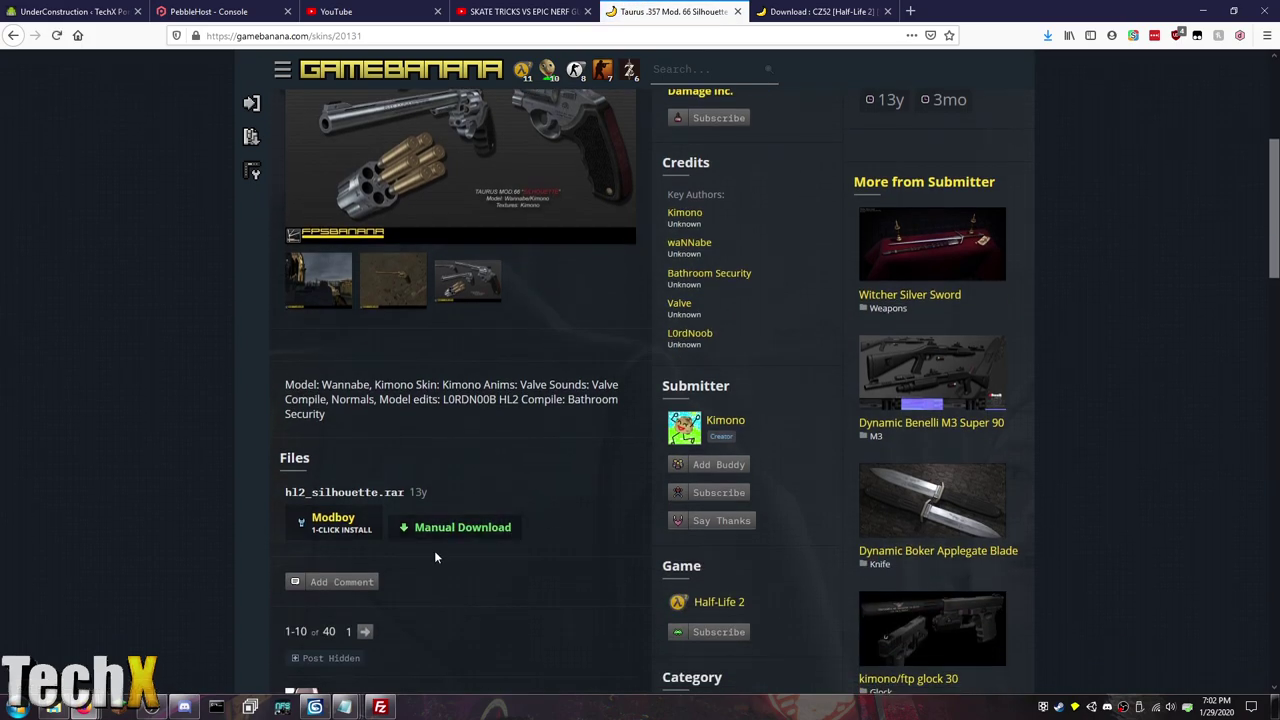
left_click(446, 540)
scroll(444, 460, "down", 2)
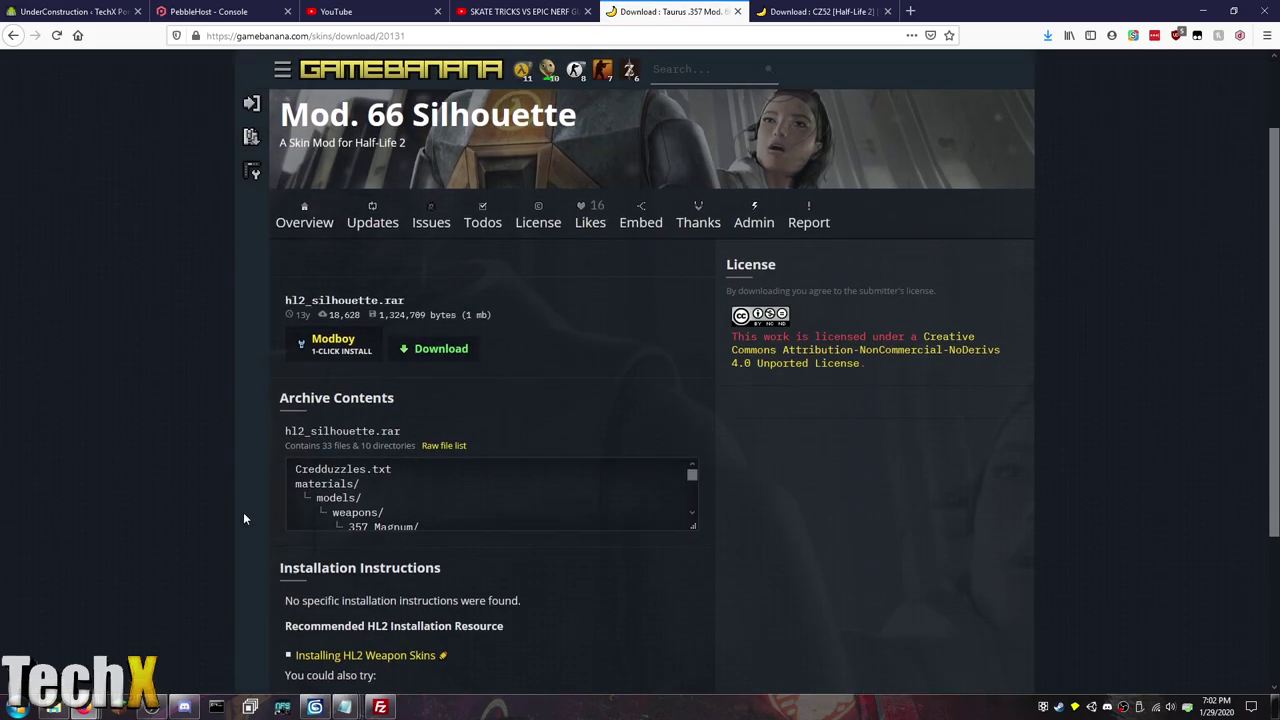
scroll(441, 449, "down", 1)
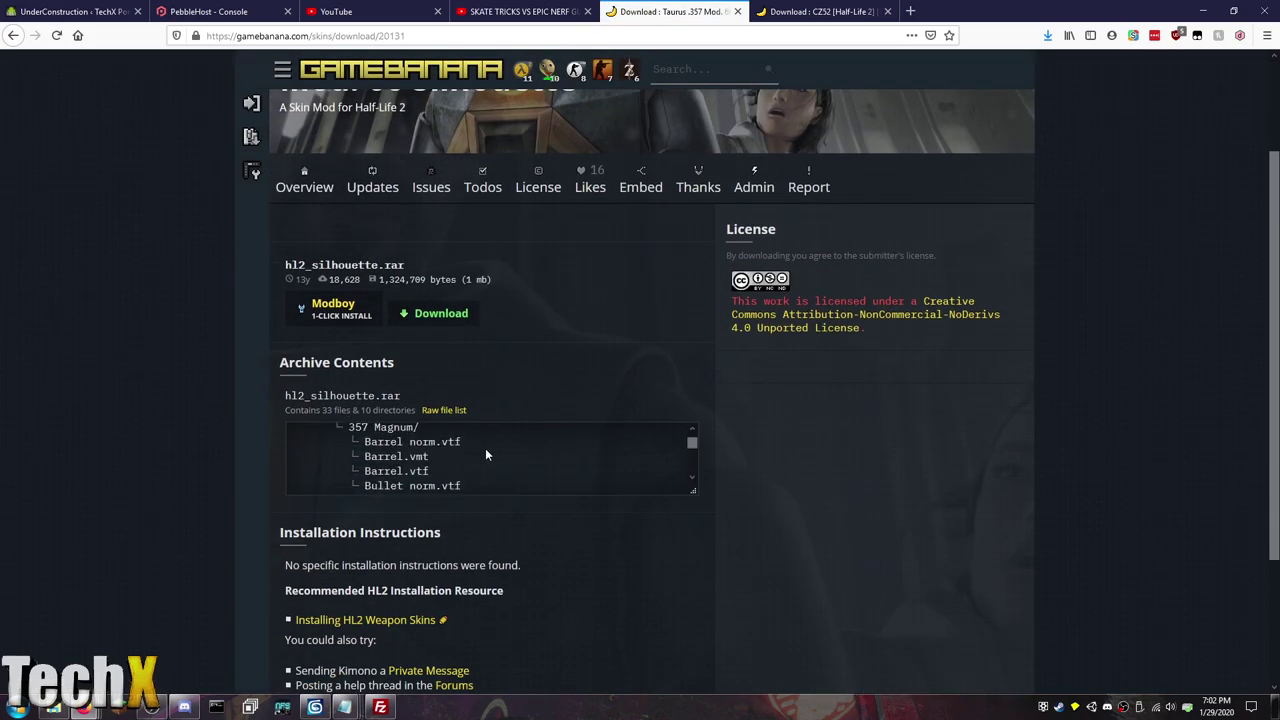
scroll(489, 455, "down", 3)
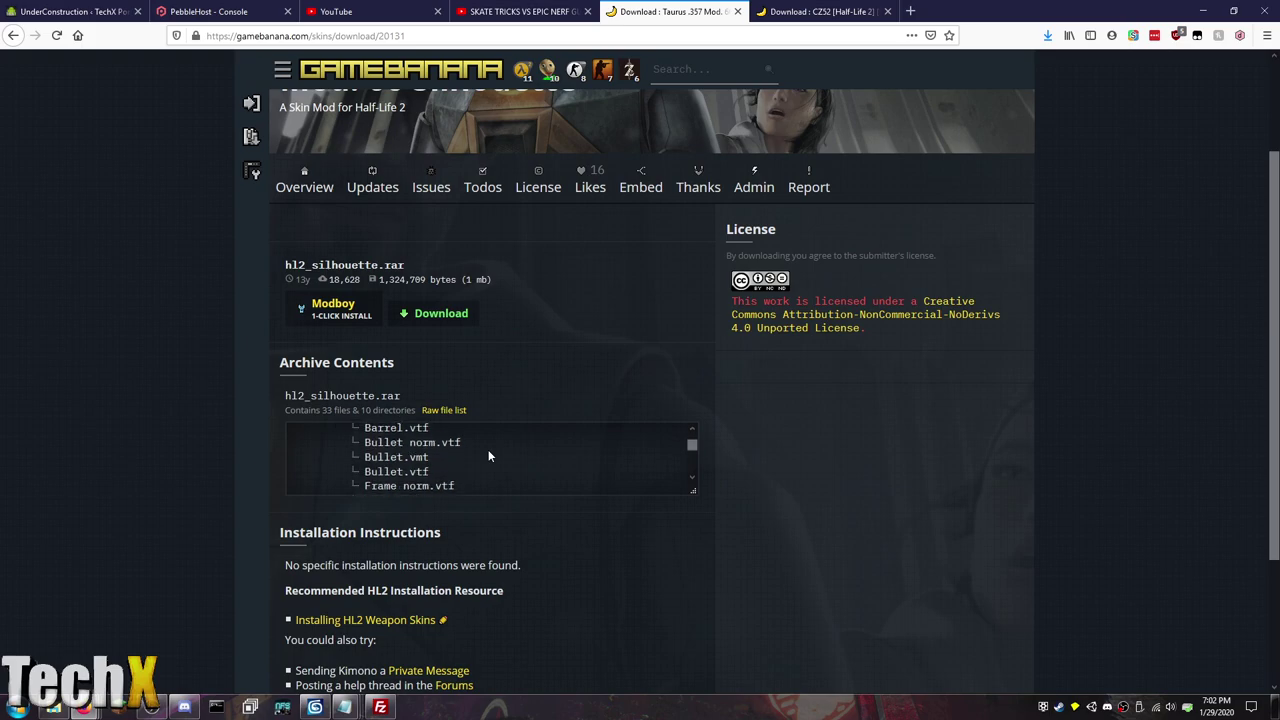
scroll(488, 456, "down", 5)
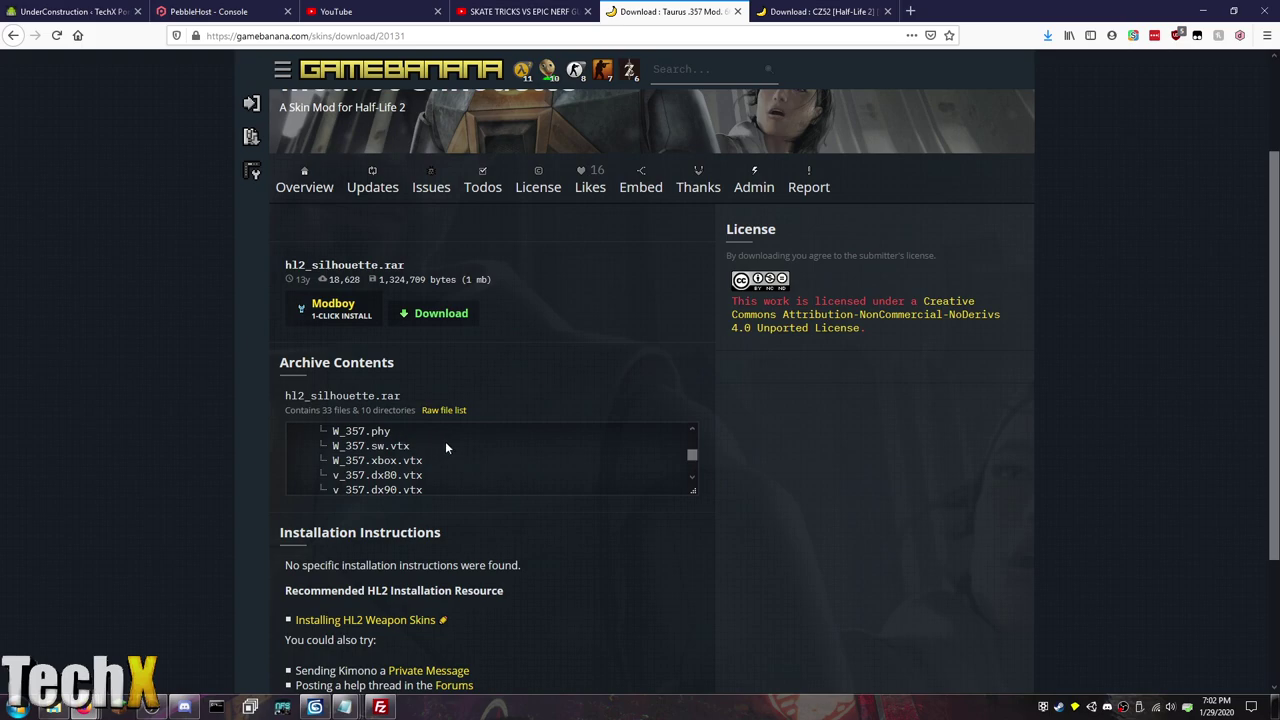
scroll(446, 448, "down", 2)
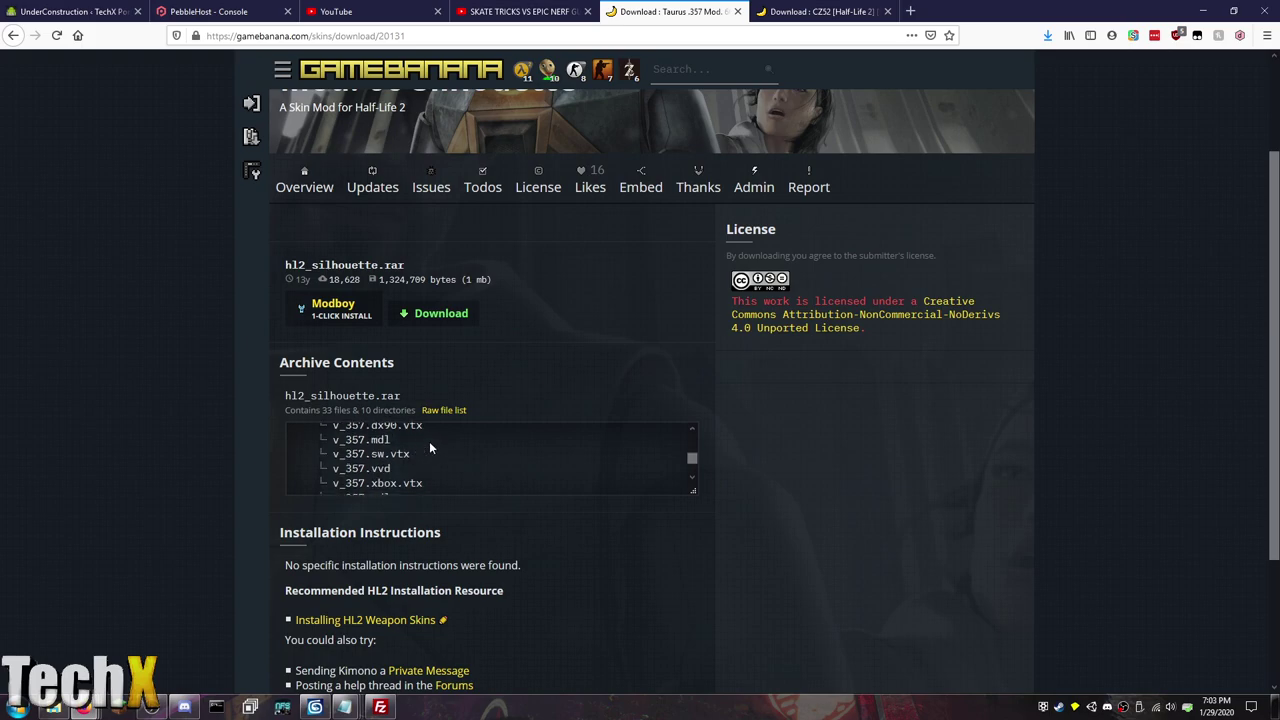
Step: Download hl2_silhouette.rar and open it in WinRAR
left_click(428, 320)
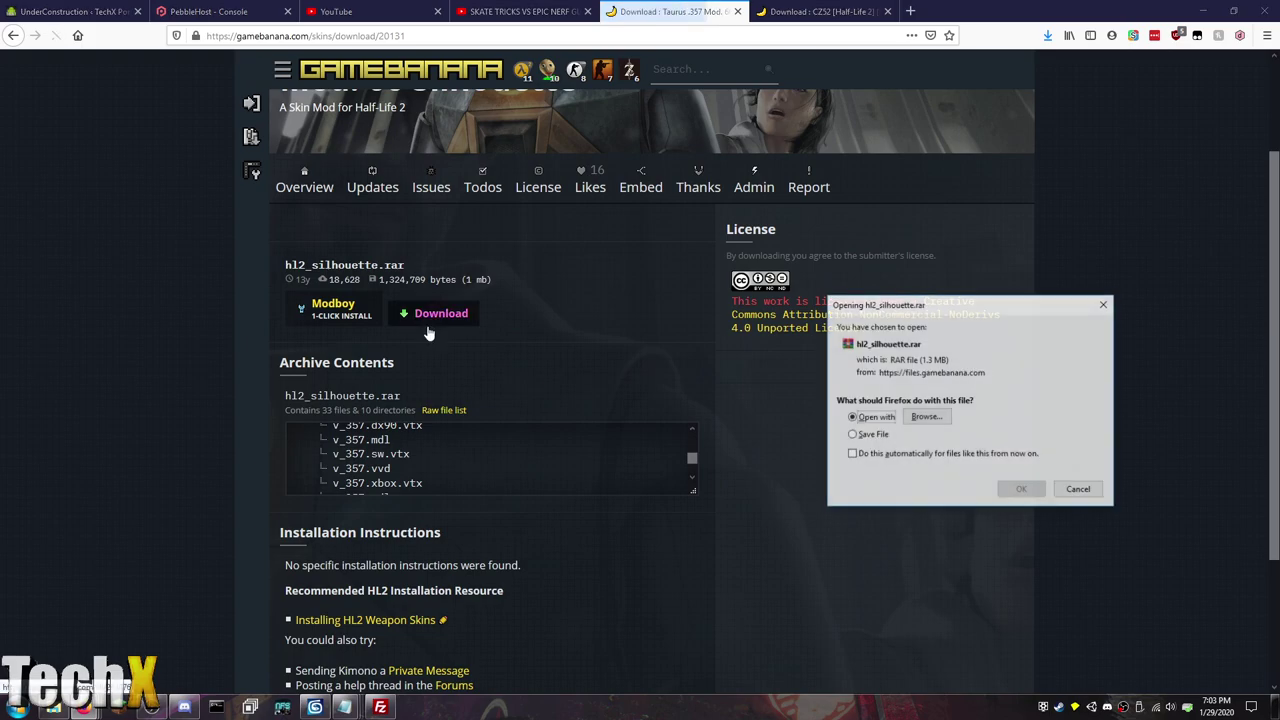
left_click(1020, 489)
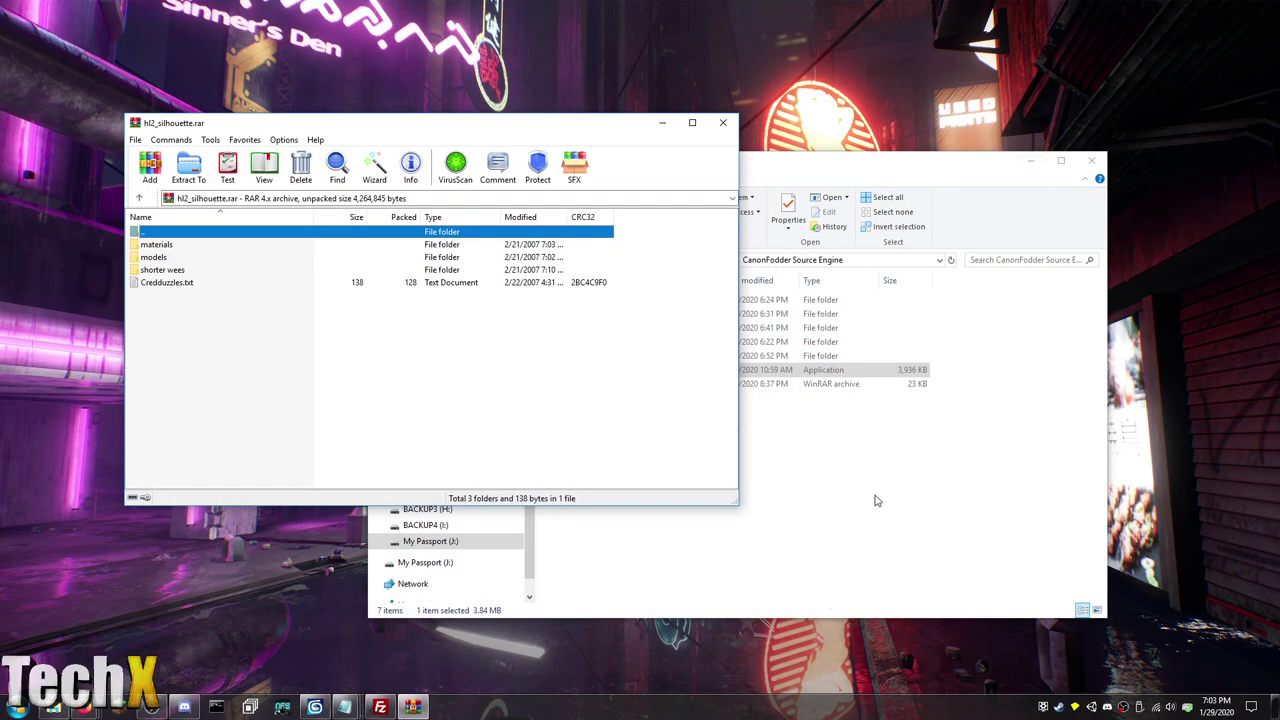
left_click(874, 500)
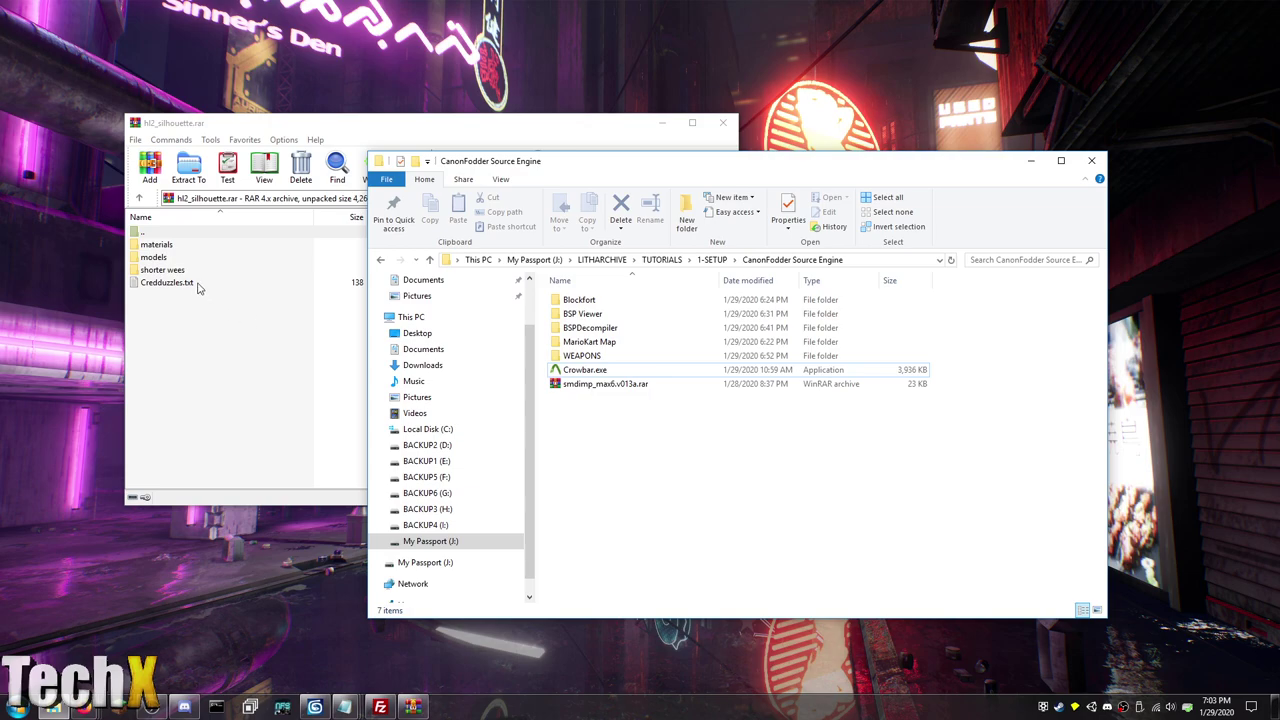
Step: Create a new folder in WEAPONS, first named Shotgun, then renamed Pistol2
double_click(582, 356)
right_click(588, 358)
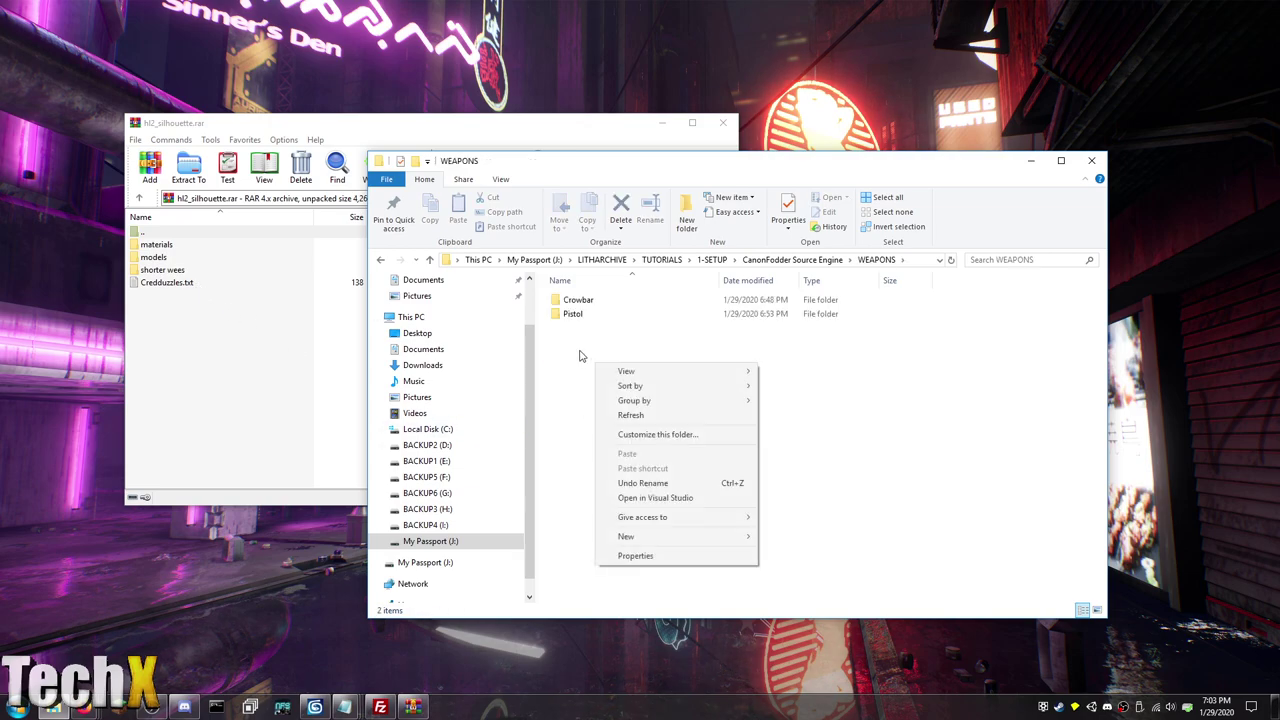
mouse_move(664, 540)
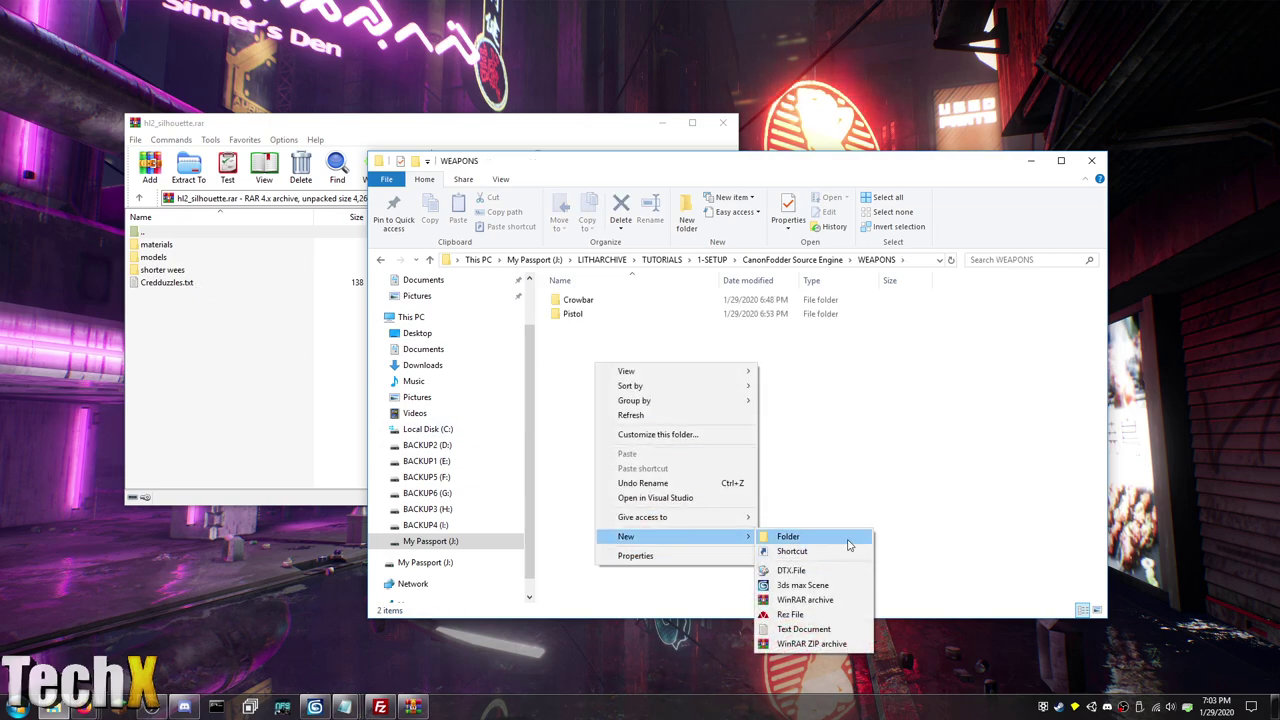
left_click(795, 537)
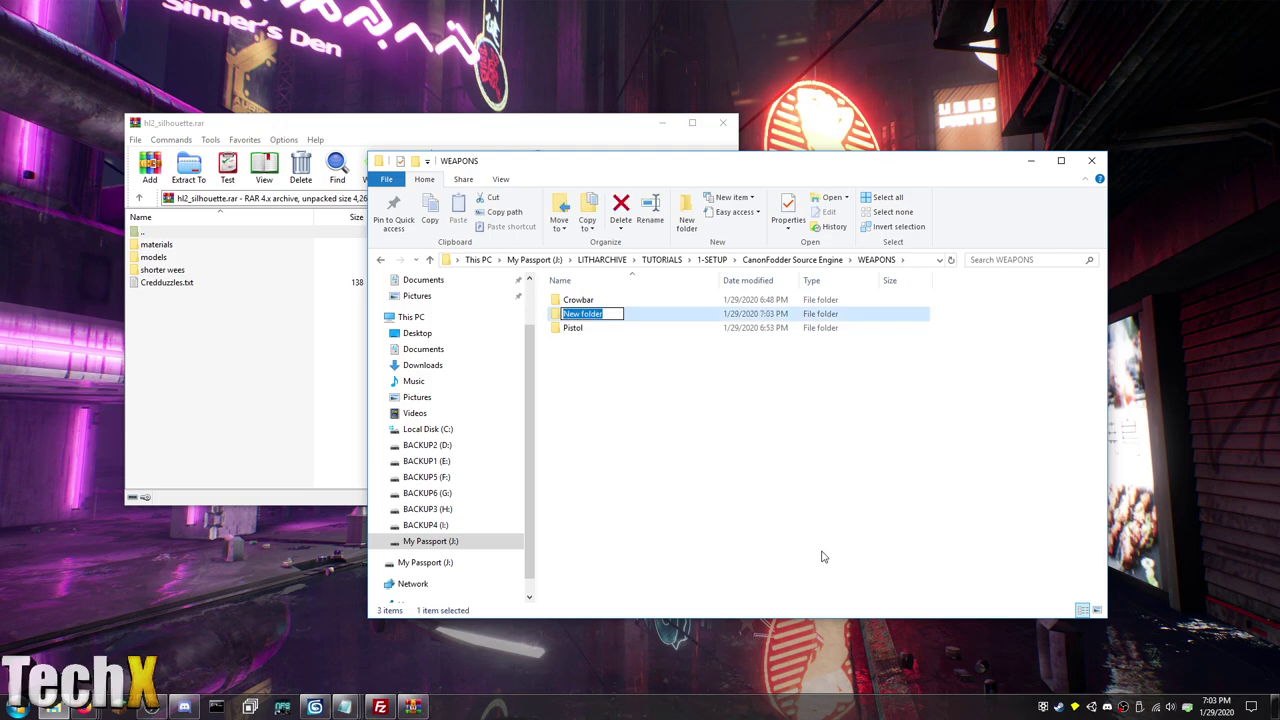
type("Shotgun")
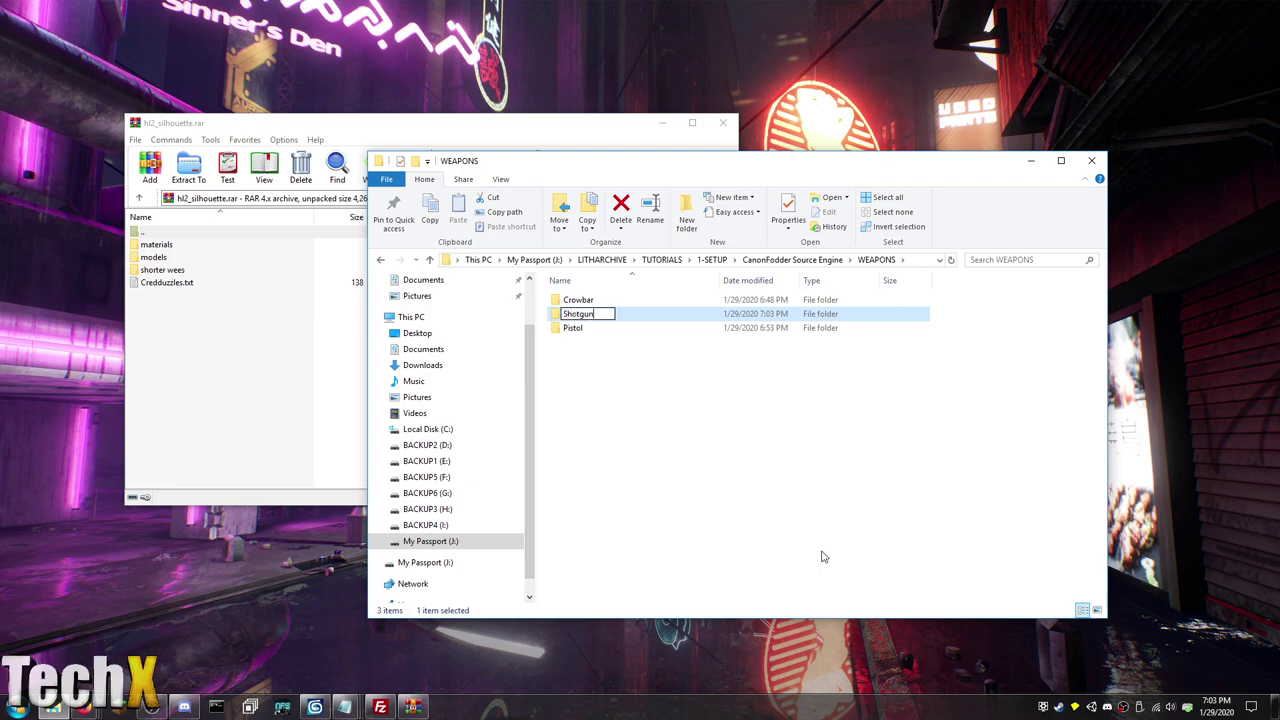
key("Return")
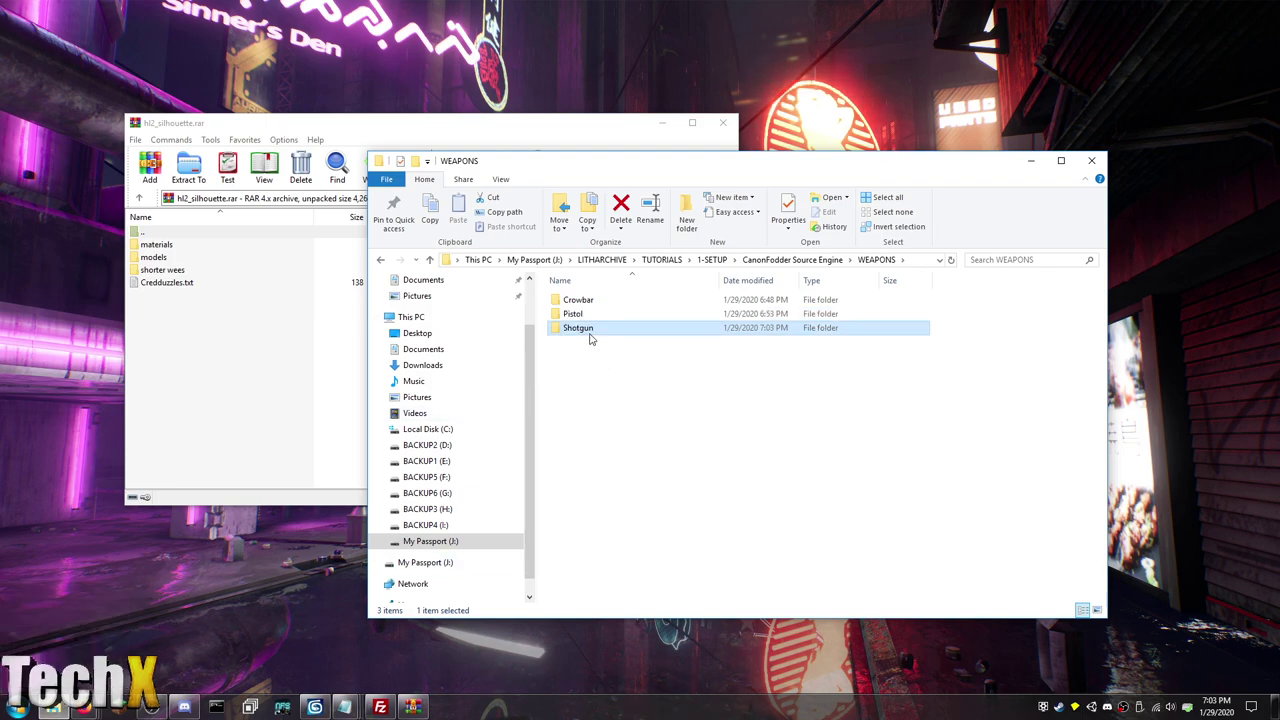
key("F2")
type("Pistol2")
key("Return")
Step: Extract all archive entries into Pistol2 and close WinRAR
double_click(591, 336)
left_click(194, 357)
key("ctrl+a")
left_click_drag(208, 262, 803, 400)
left_click(725, 118)
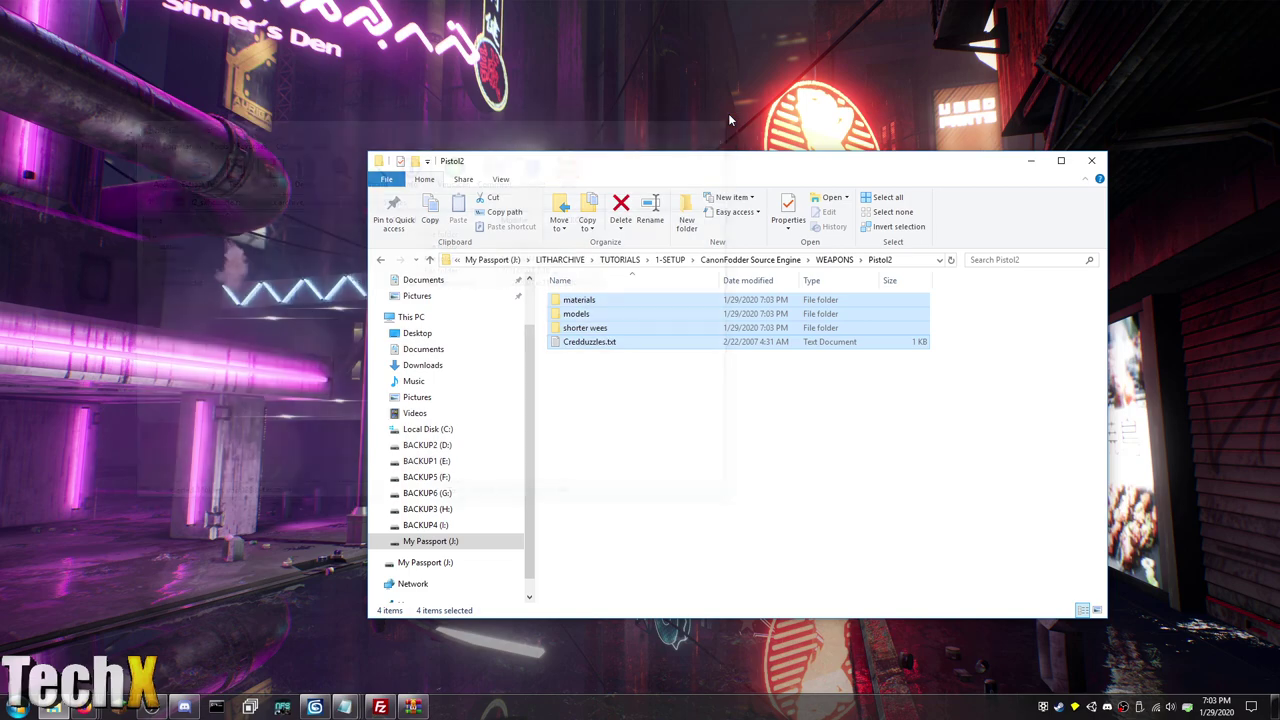
Step: Launch Crowbar from the CanonFodder Source Engine folder
left_click(832, 260)
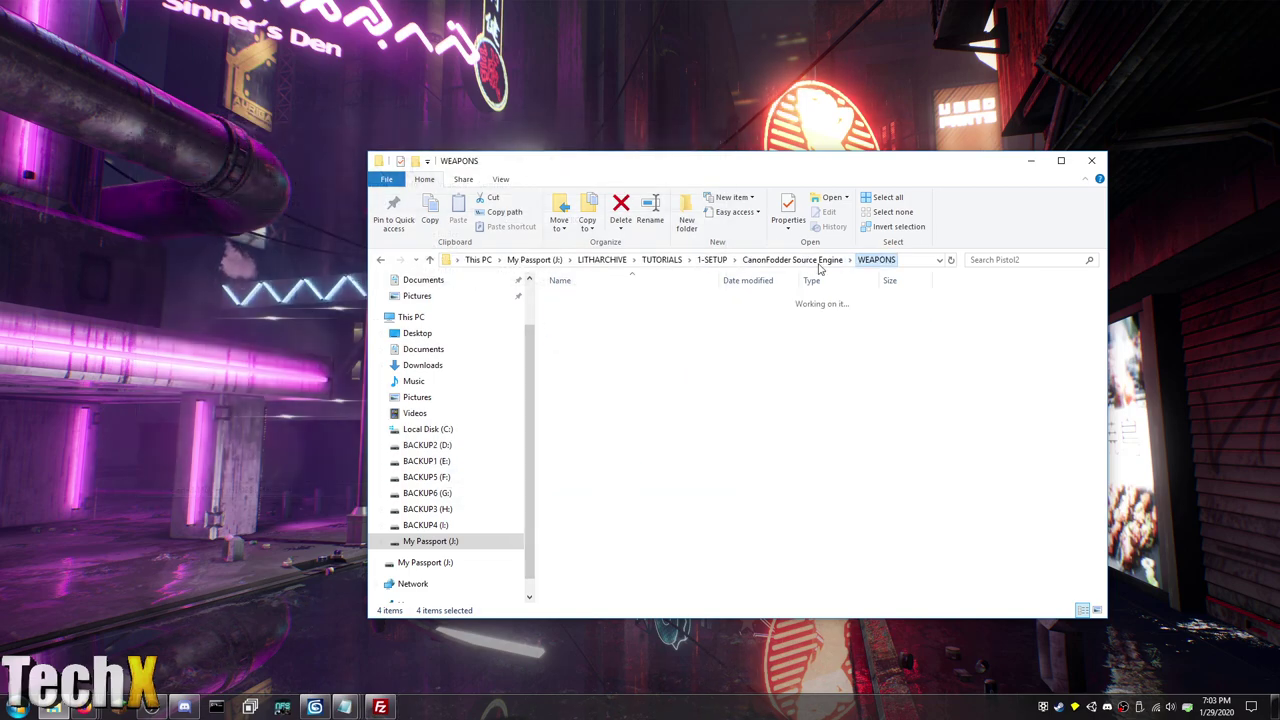
left_click(795, 260)
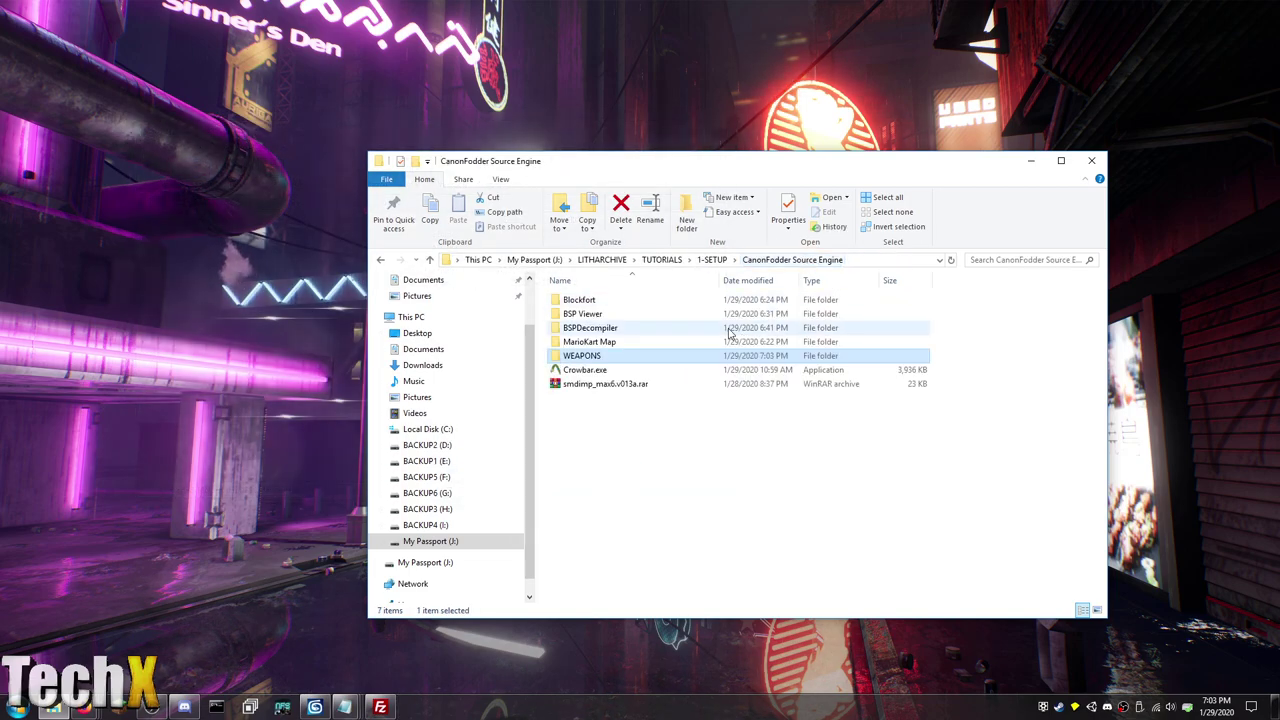
double_click(648, 370)
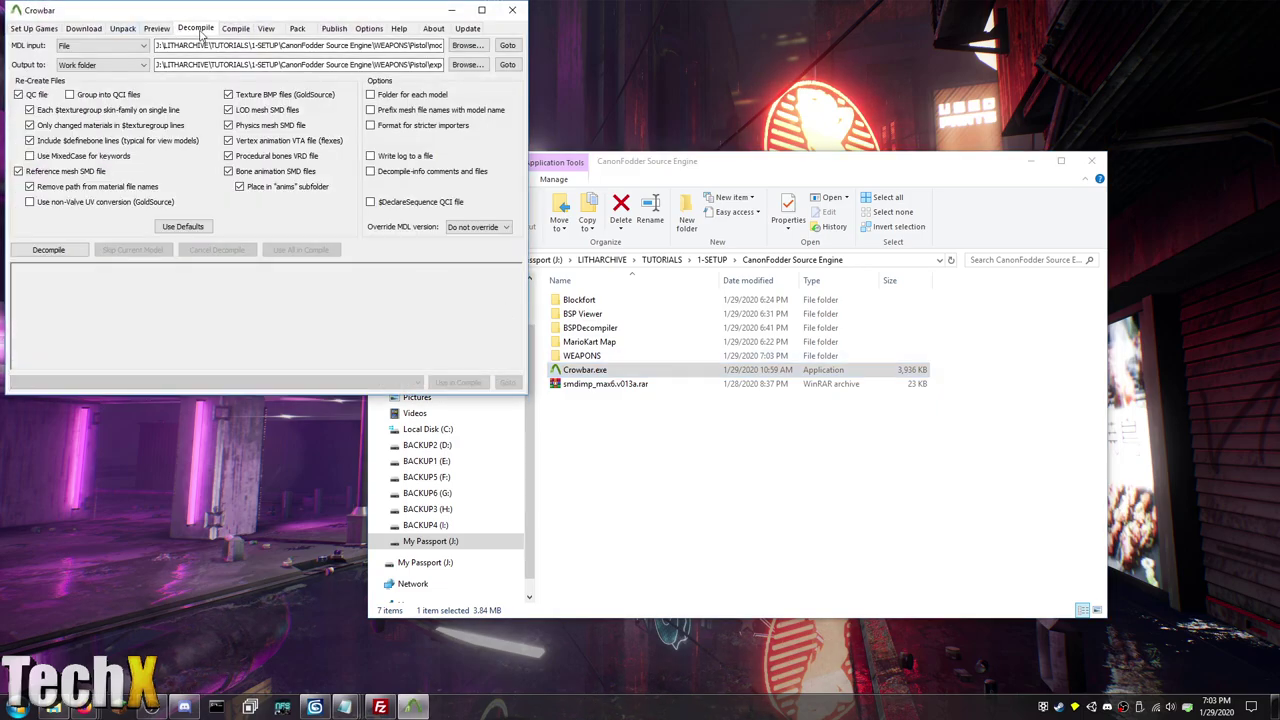
Step: Set Pistol2\models\weapons\v_357.mdl as Crowbar's MDL input, leaving QC re-creation on
left_click(467, 45)
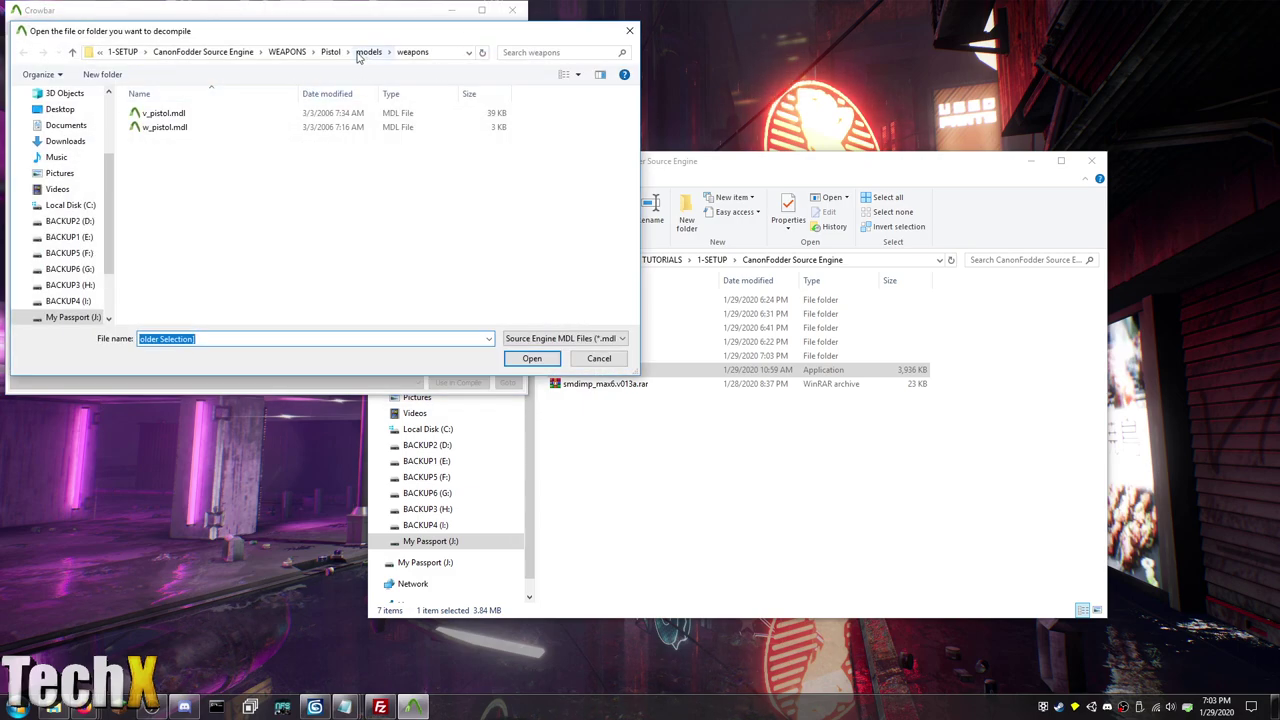
left_click(286, 54)
double_click(179, 141)
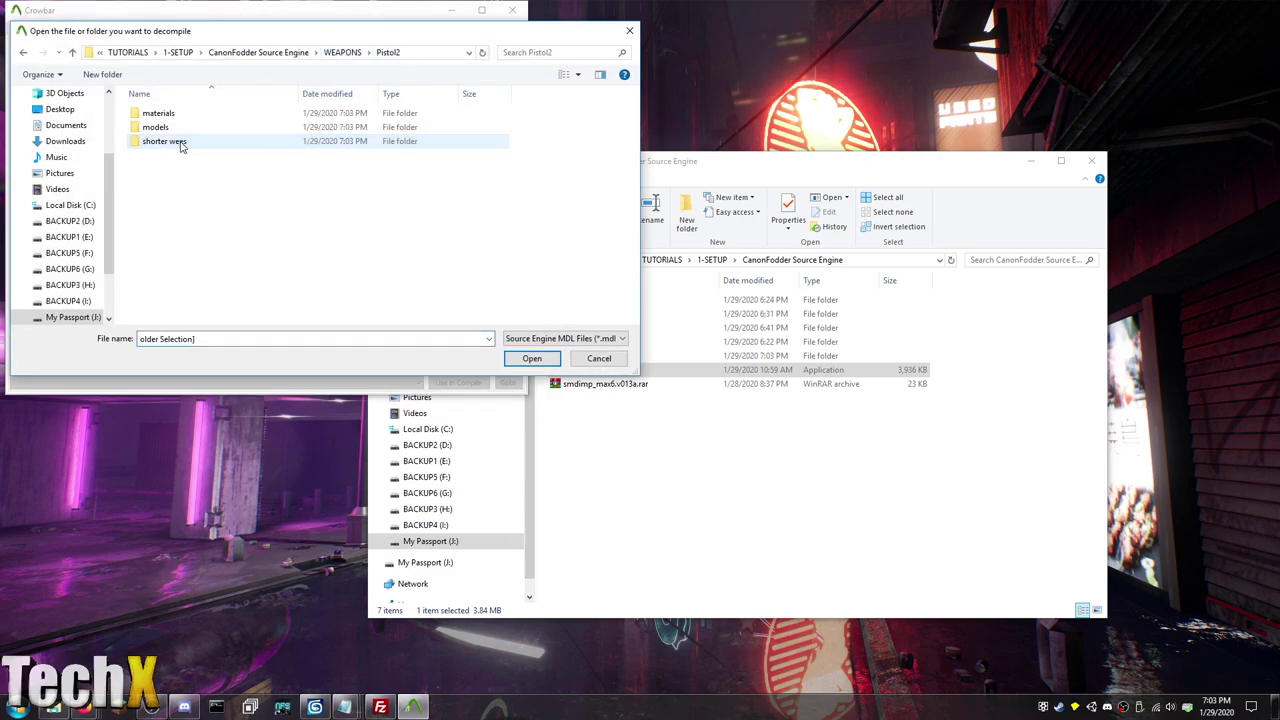
double_click(189, 128)
double_click(198, 114)
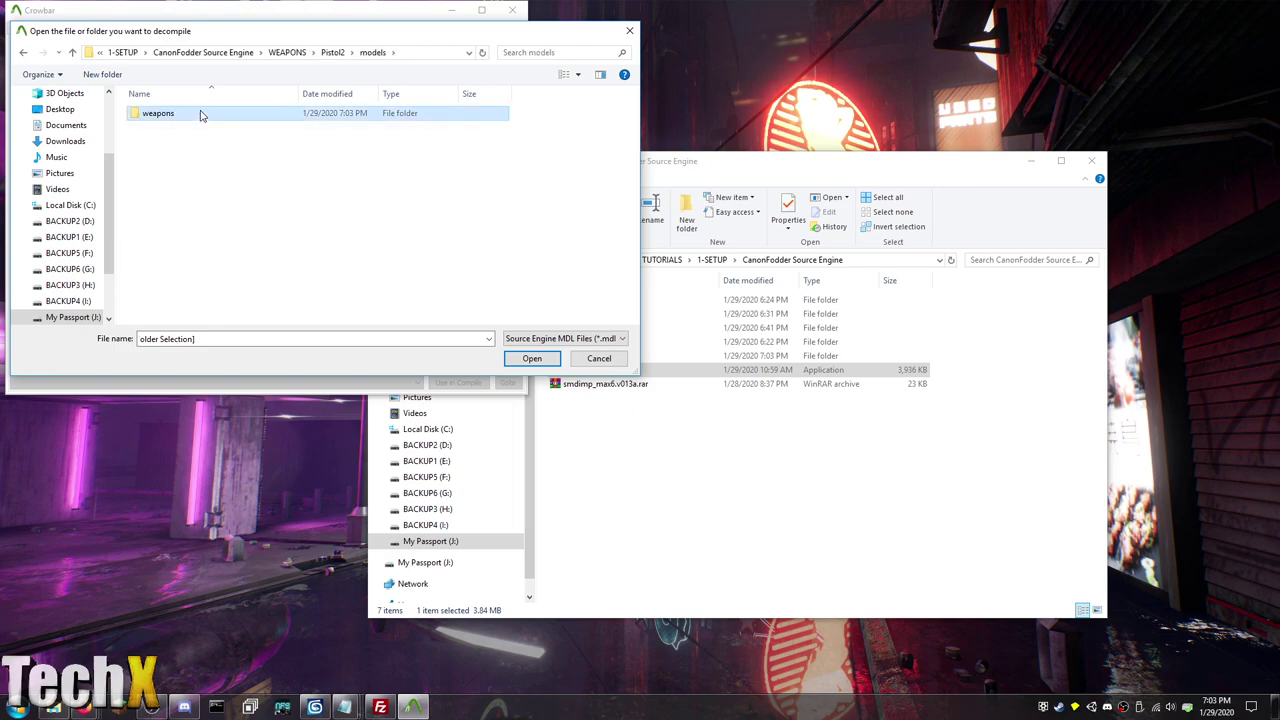
left_click(190, 117)
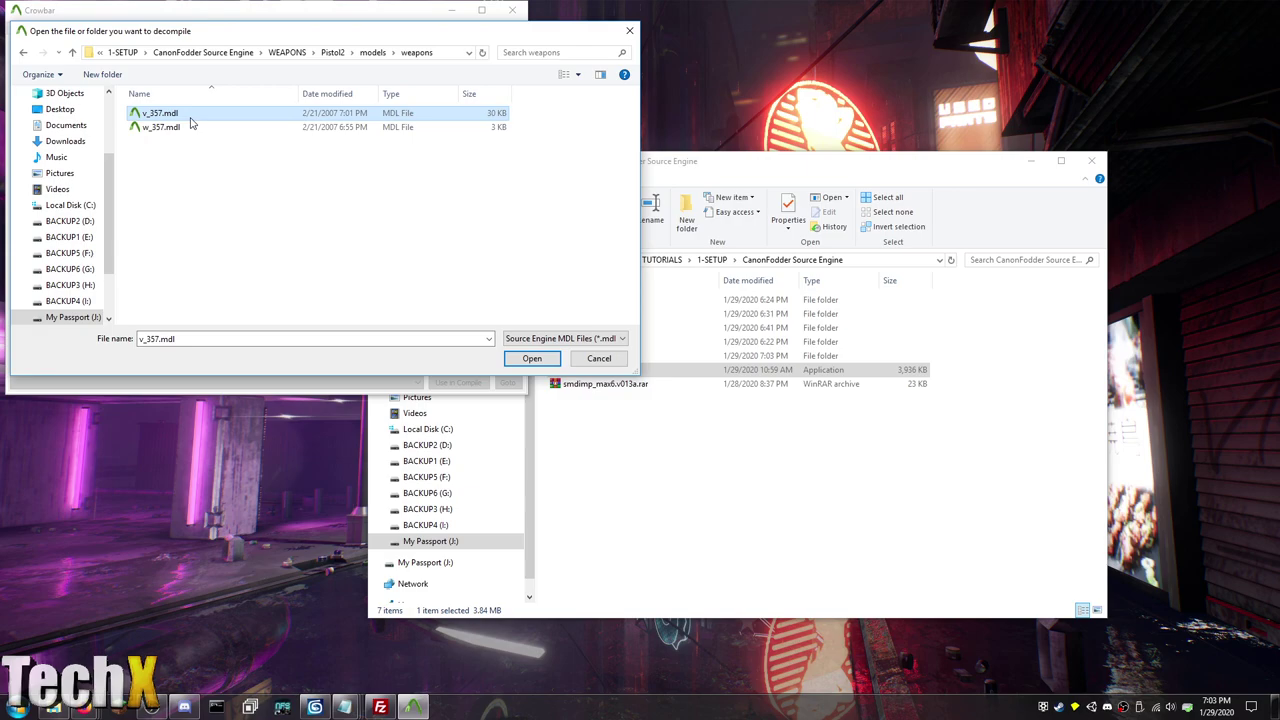
double_click(190, 117)
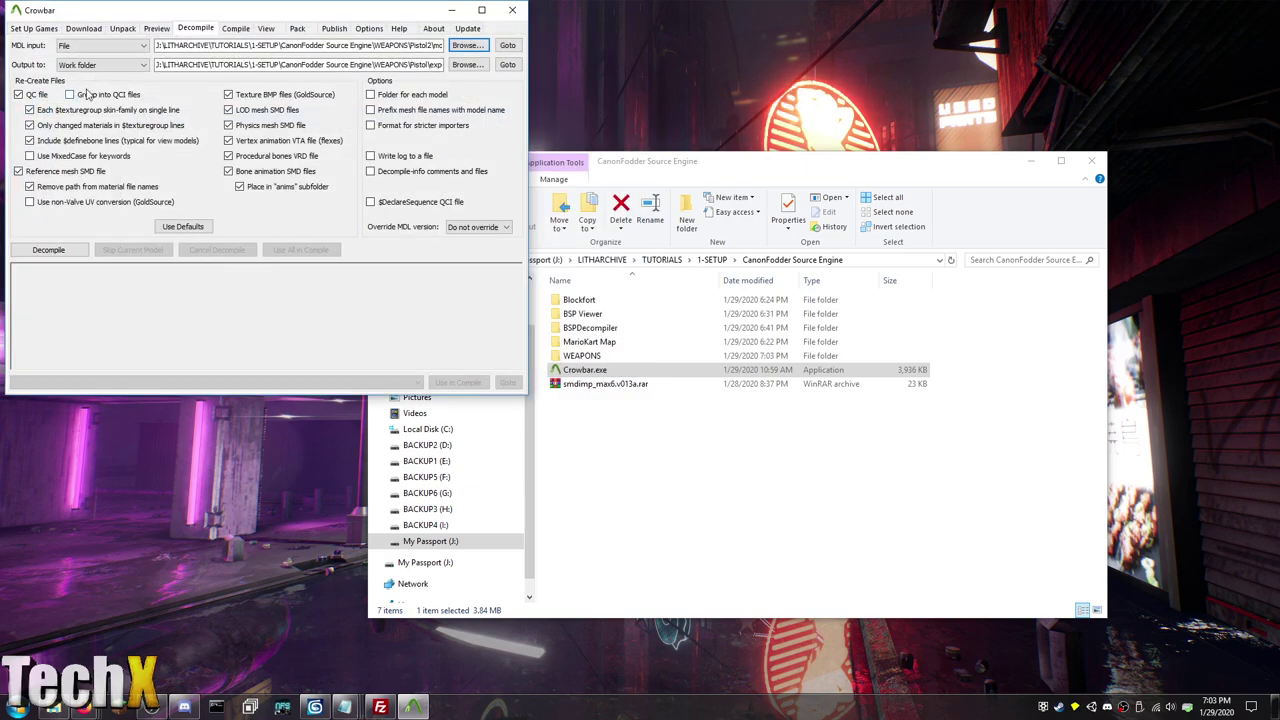
left_click(19, 95)
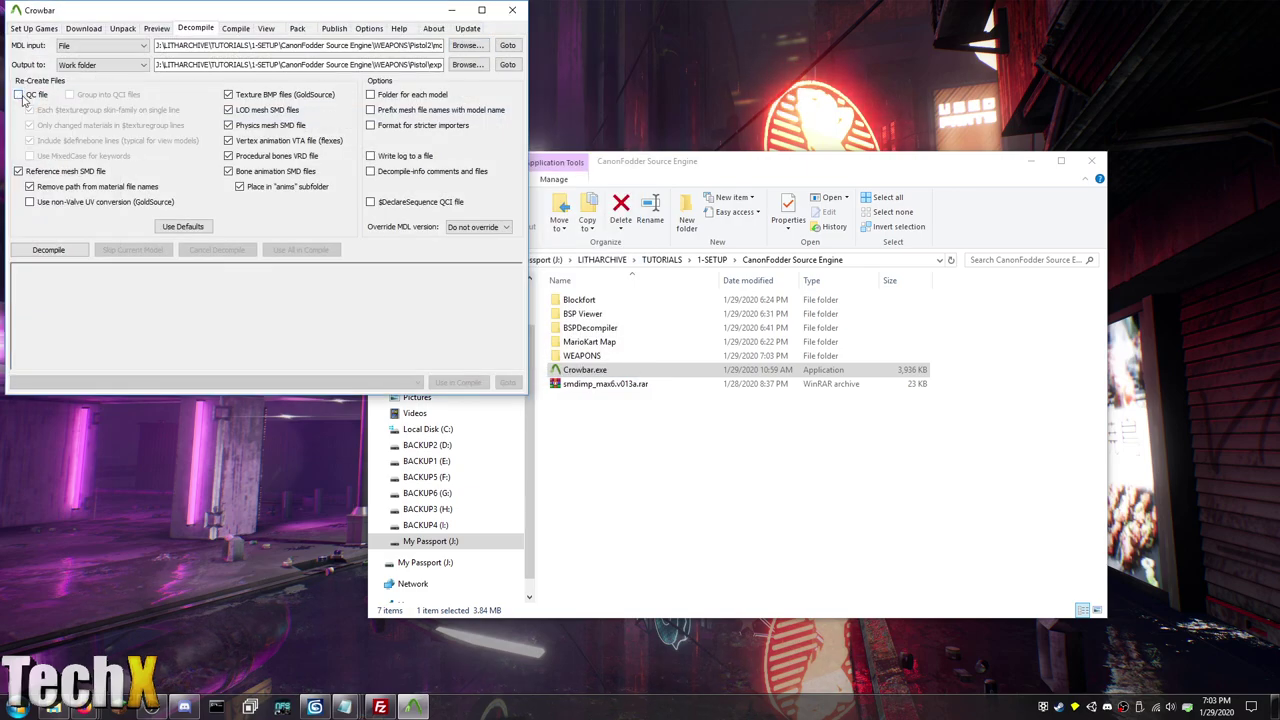
left_click(19, 95)
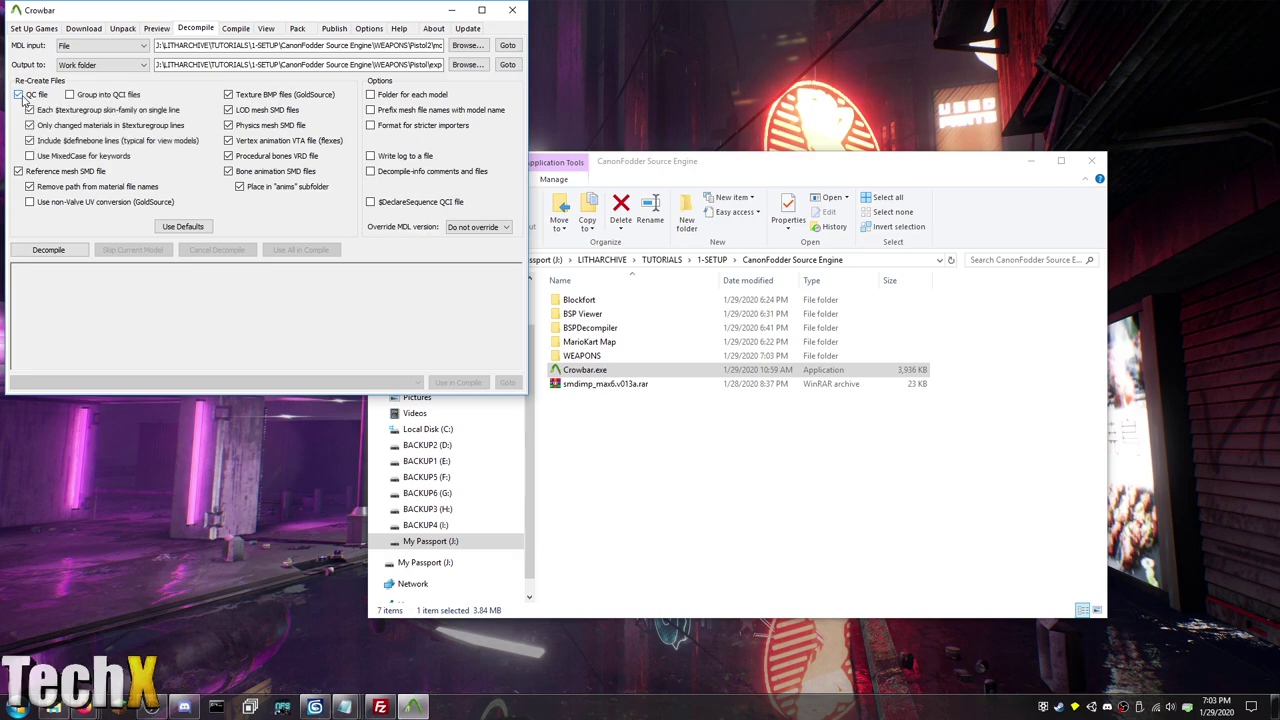
Step: Create a new folder named Export inside WEAPONS\Pistol2
double_click(635, 355)
double_click(632, 328)
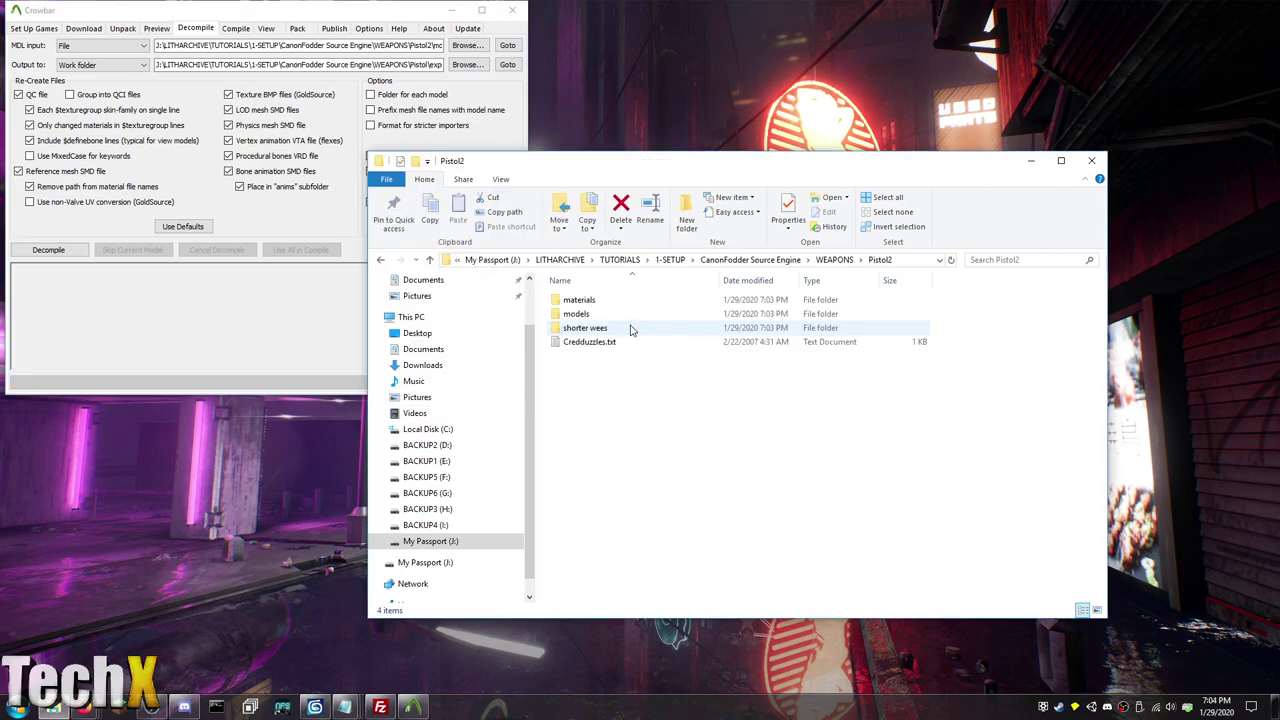
right_click(808, 404)
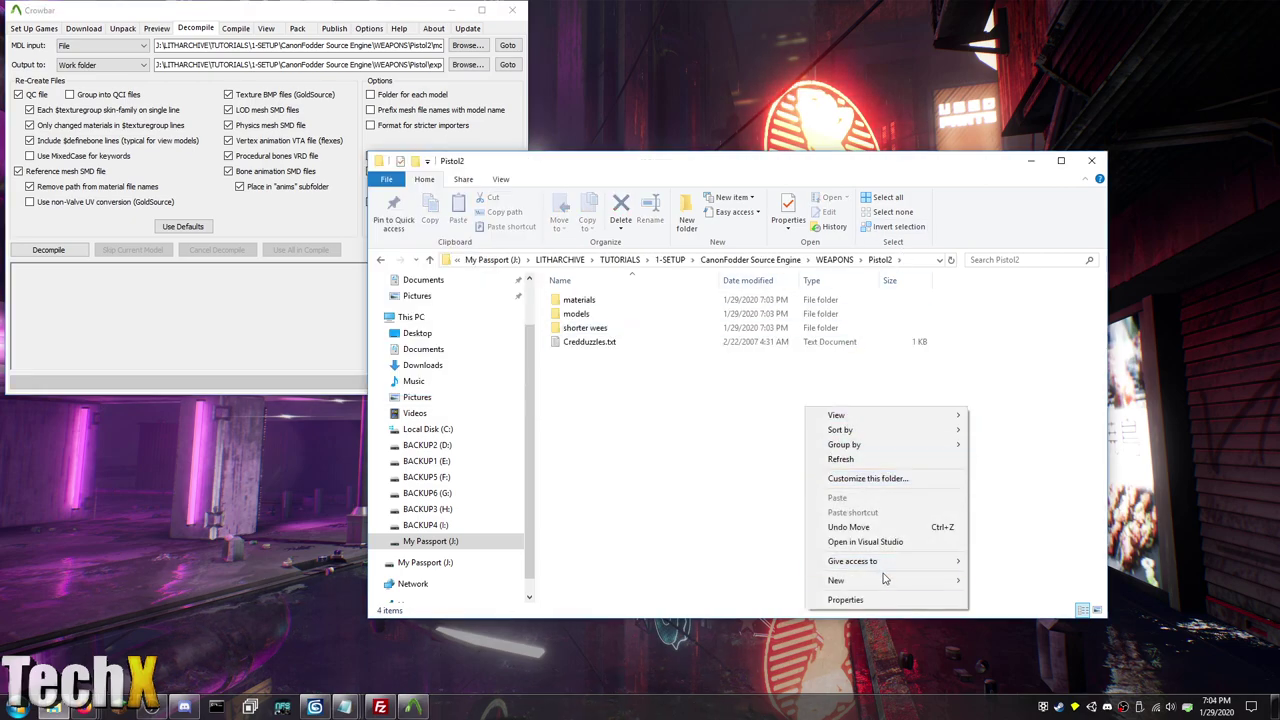
mouse_move(885, 580)
left_click(1036, 580)
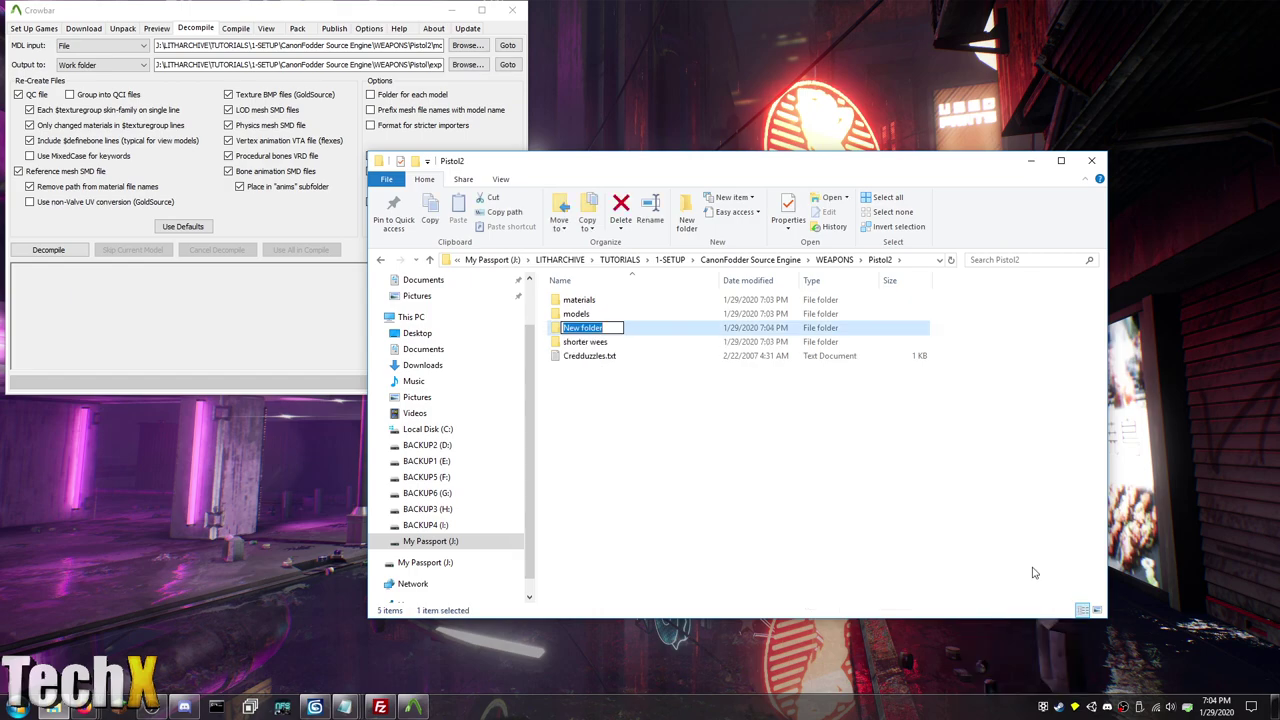
type("Export")
key("Return")
key("Return")
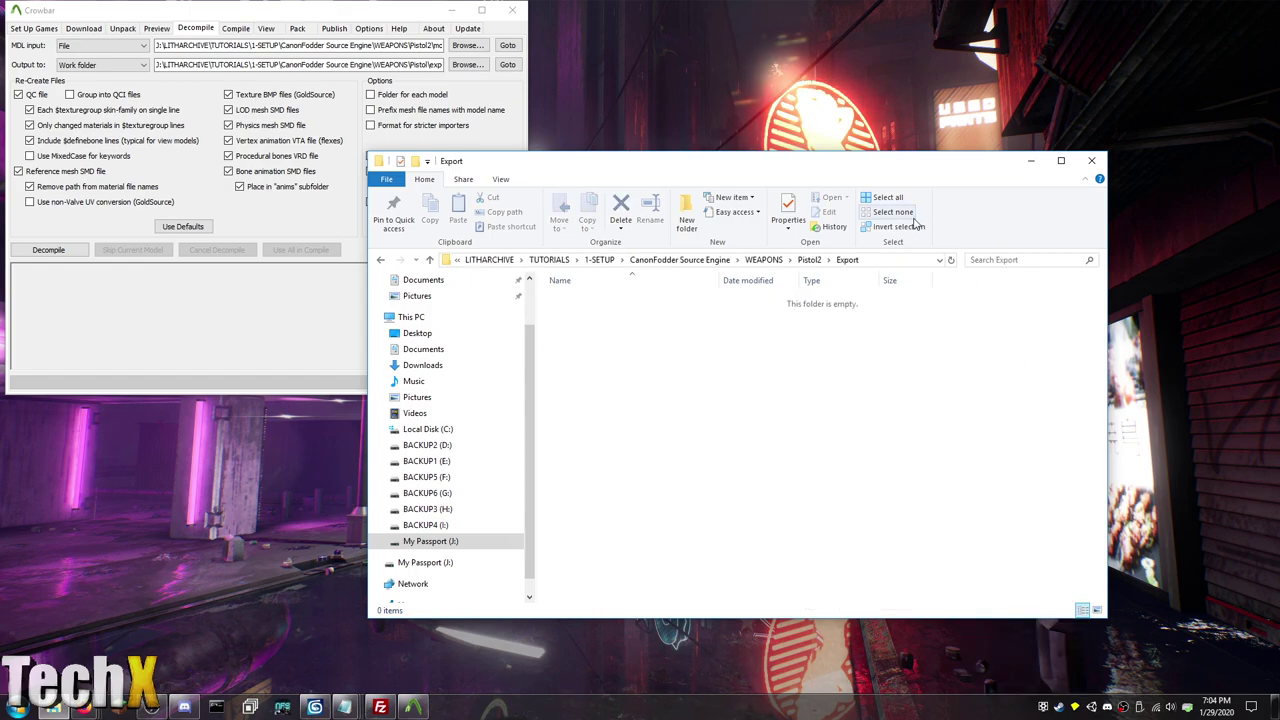
Step: Paste the Export folder path as Crowbar's output location and decompile v_357.mdl
left_click(889, 259)
key("ctrl+c")
left_click(334, 64)
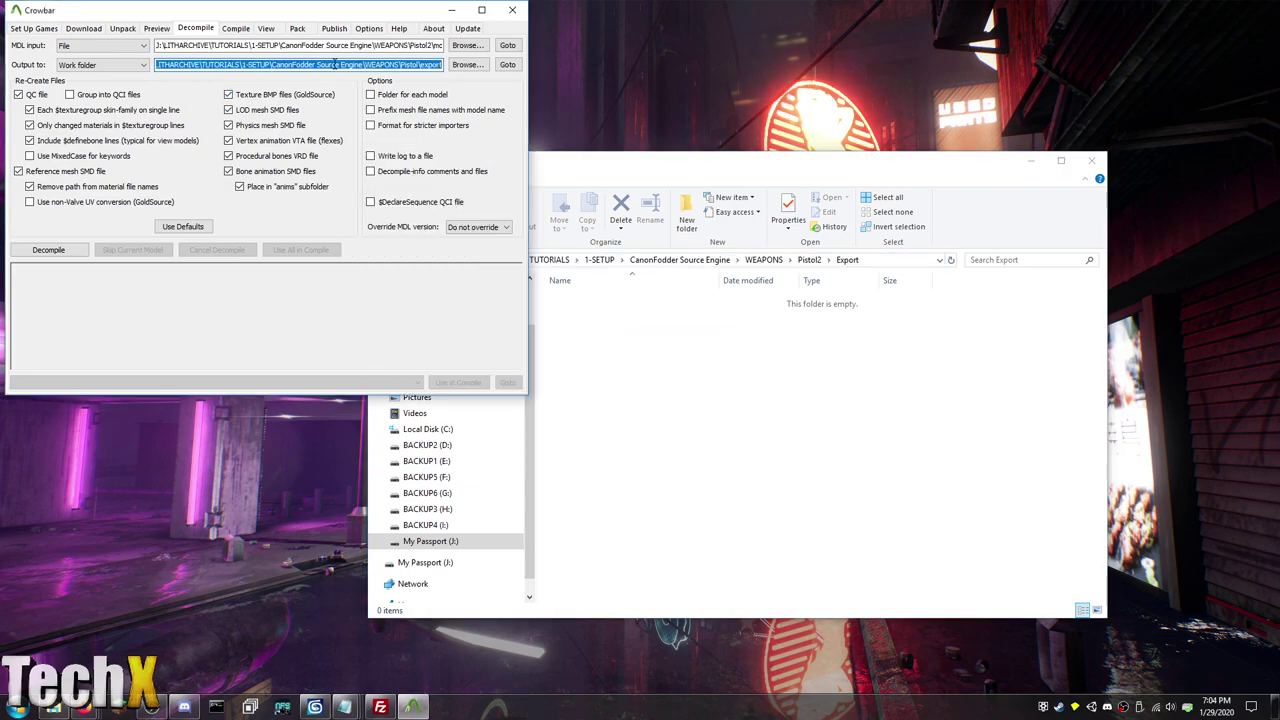
key("ctrl+v")
left_click_drag(334, 64, 444, 65)
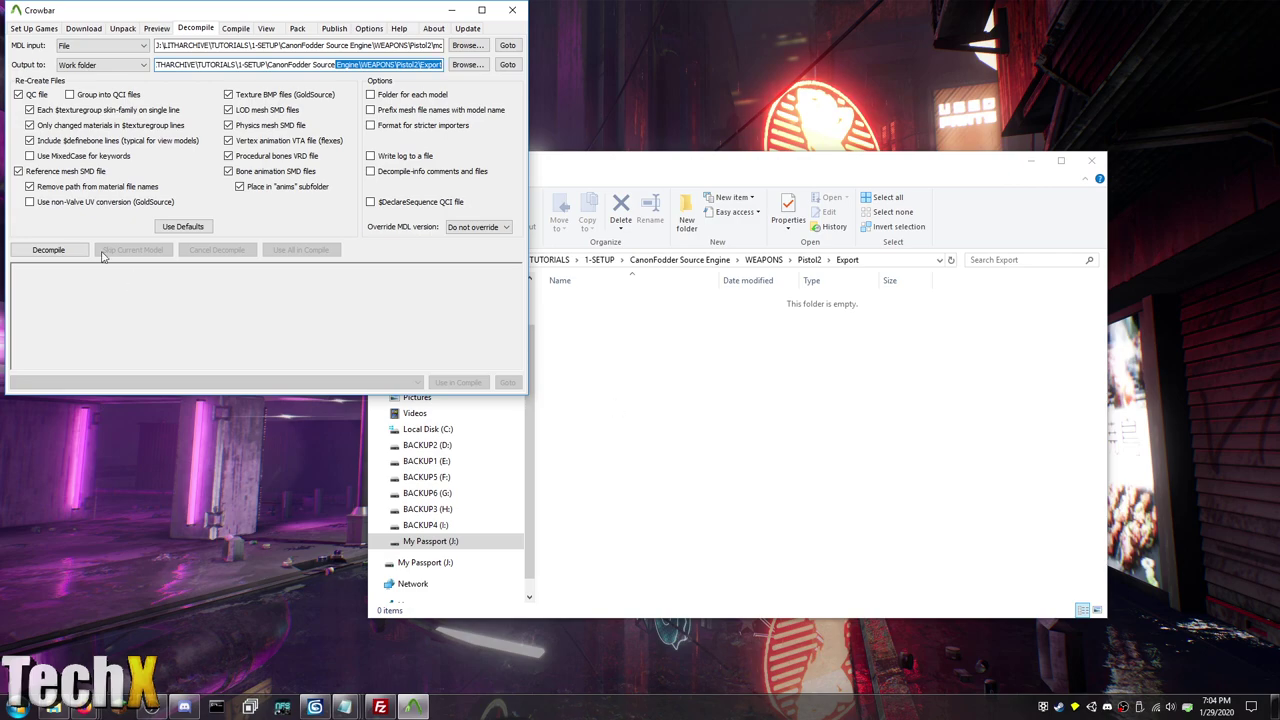
left_click(48, 250)
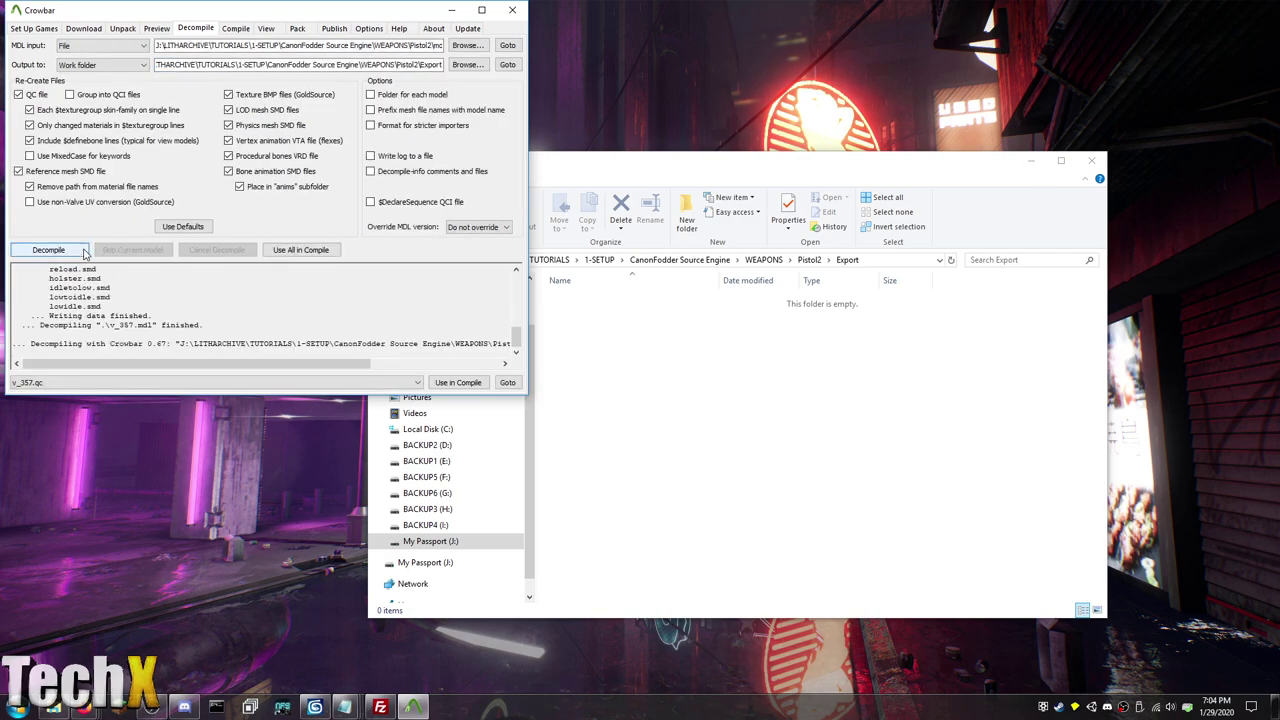
left_click(890, 397)
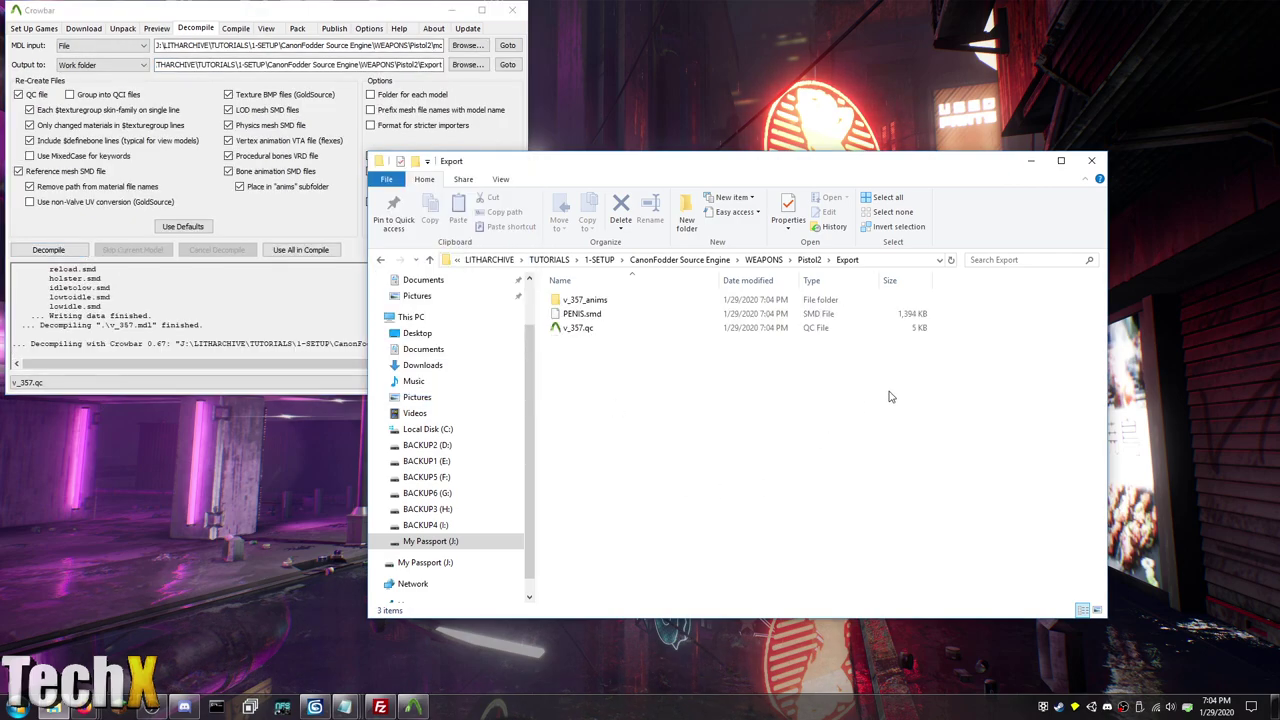
Step: Check the decompiled mesh SMD and the v_357_anims SMDs, then return to 3ds Max
left_click(603, 318)
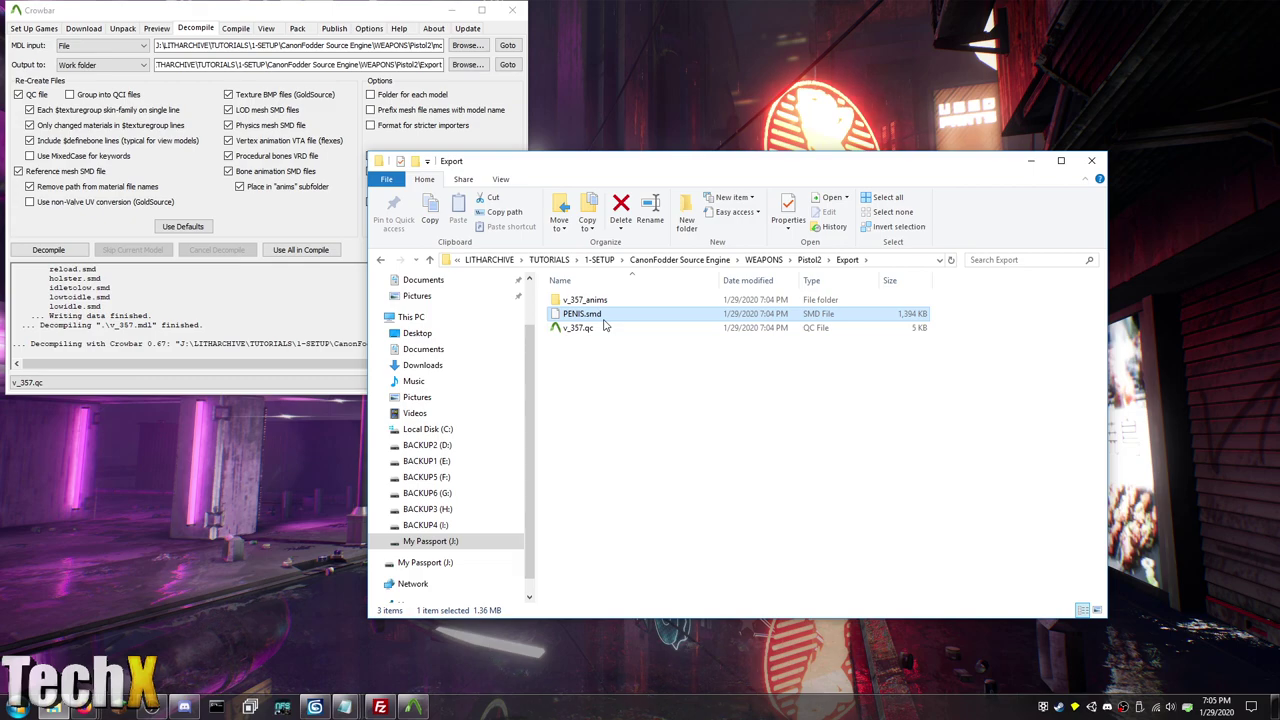
double_click(668, 299)
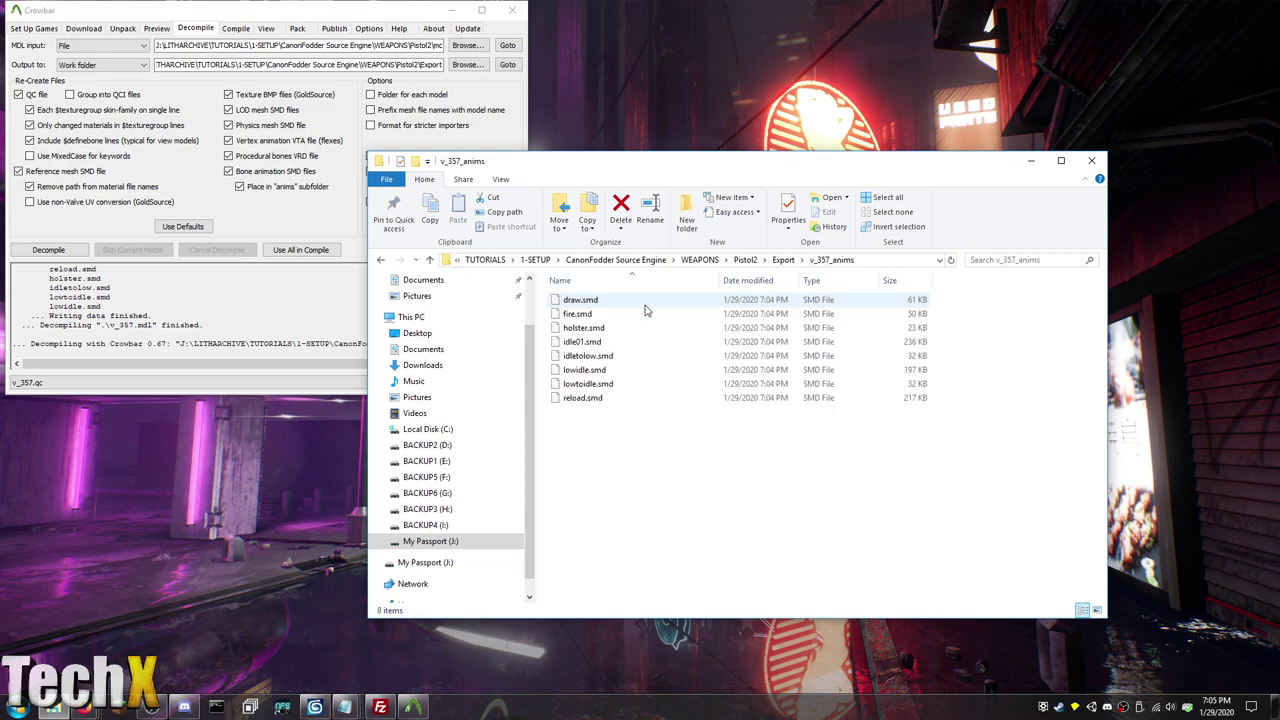
left_click(781, 260)
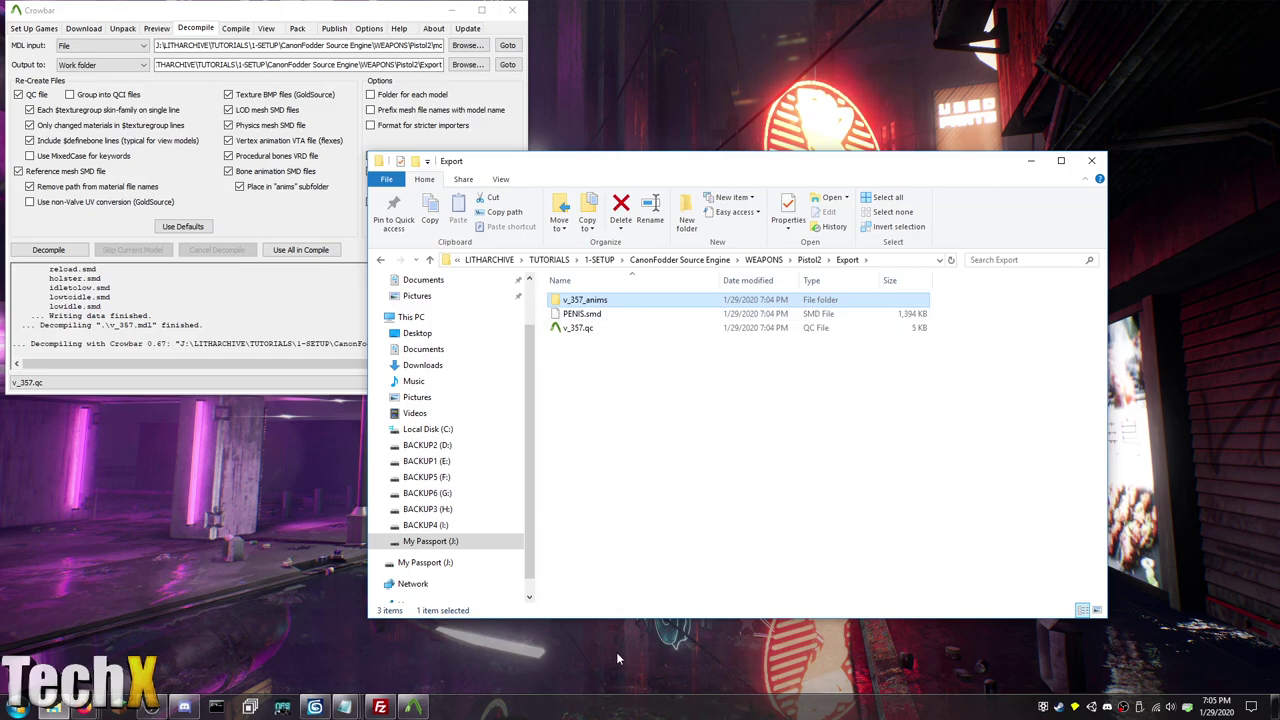
left_click(344, 707)
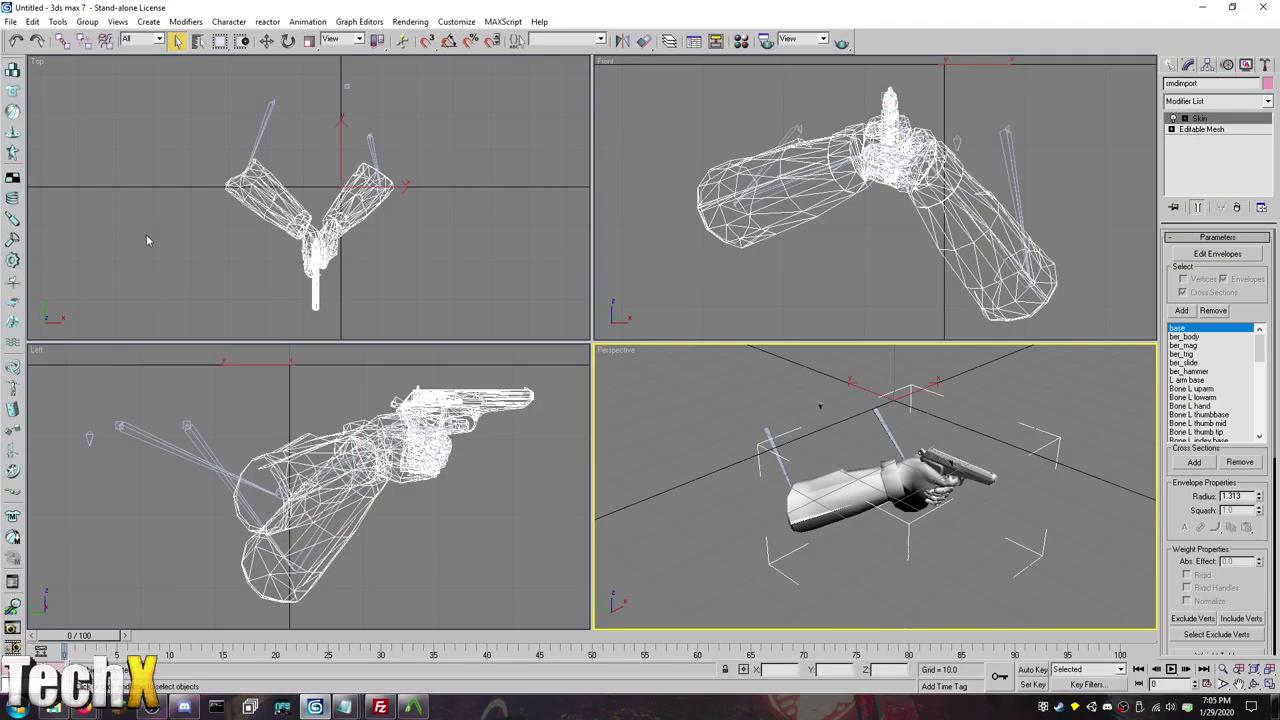
Step: Reset the 3ds Max scene, discarding the current changes
left_click(10, 21)
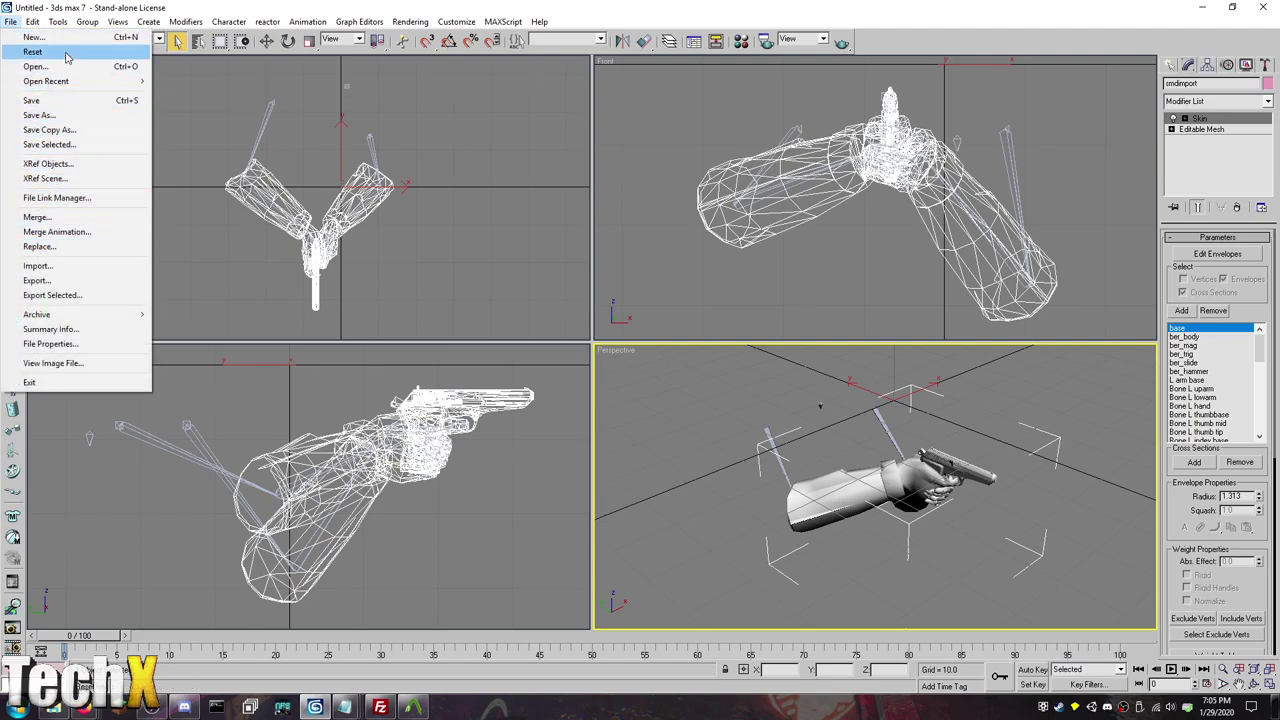
left_click(64, 51)
left_click(645, 397)
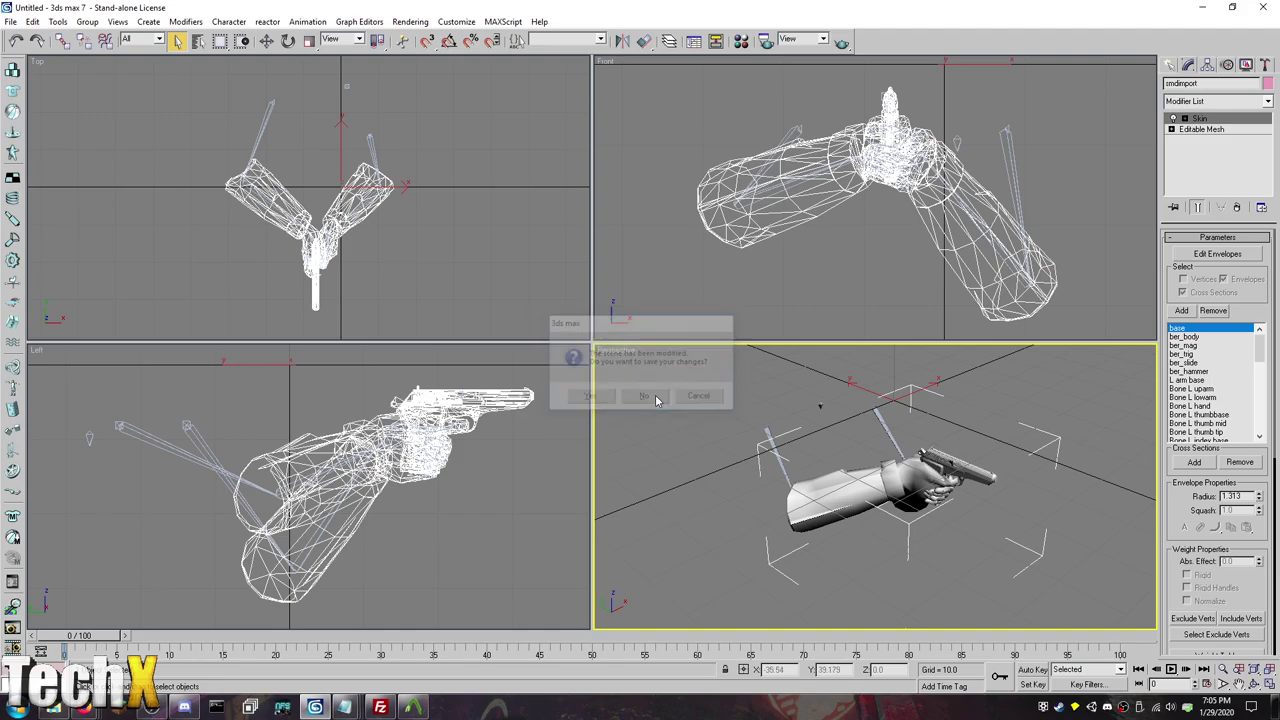
left_click(602, 375)
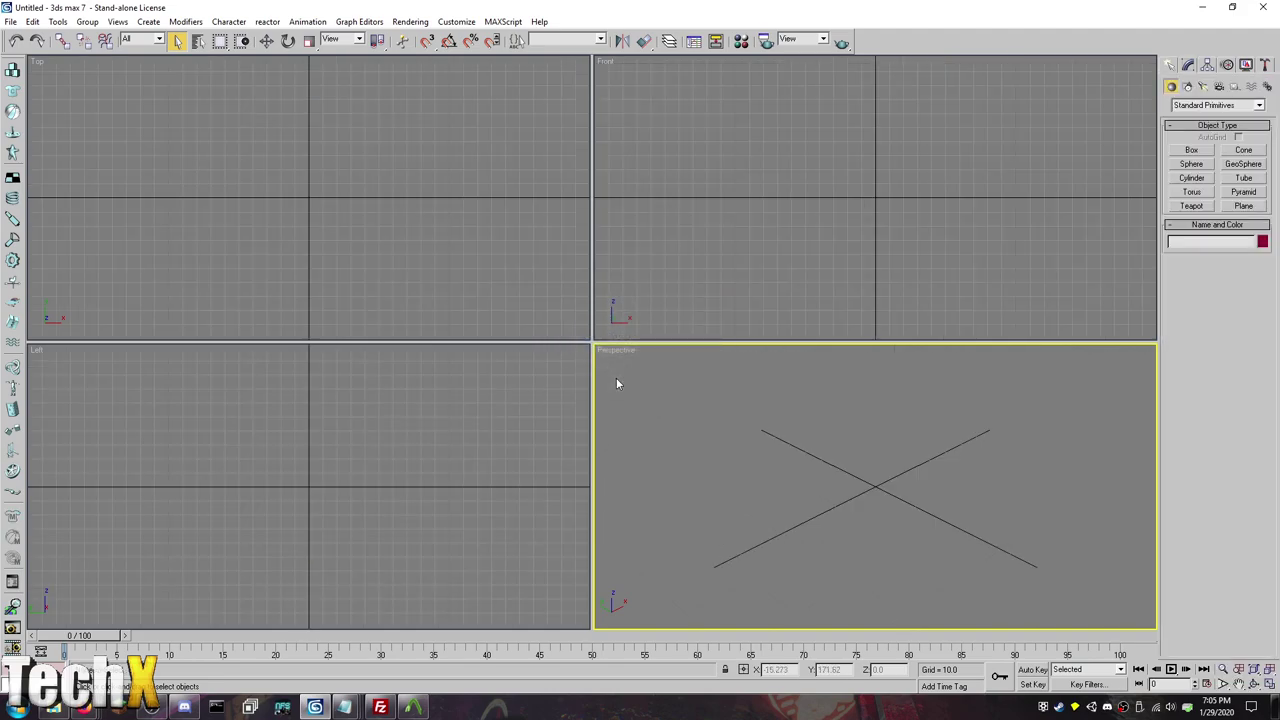
Step: Import the Half-Life 2 SMD model file from WEAPONS\Pistol2\Export
left_click(10, 21)
left_click(78, 267)
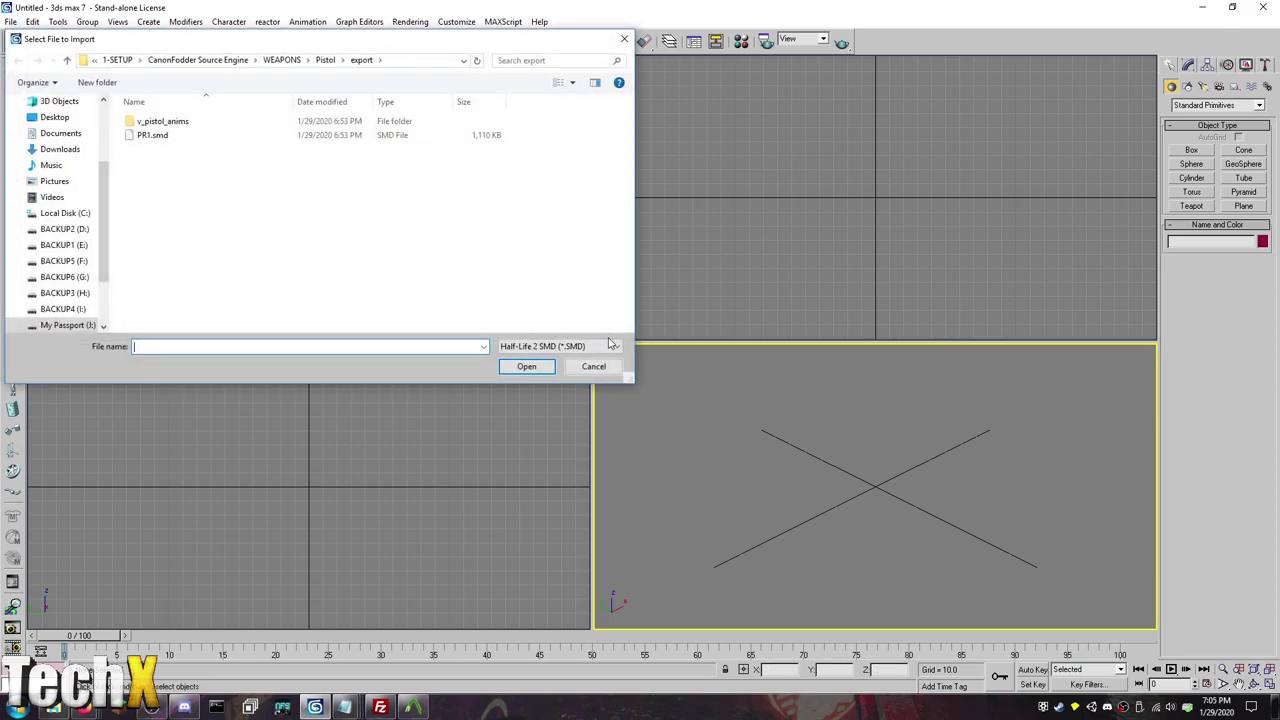
left_click(603, 346)
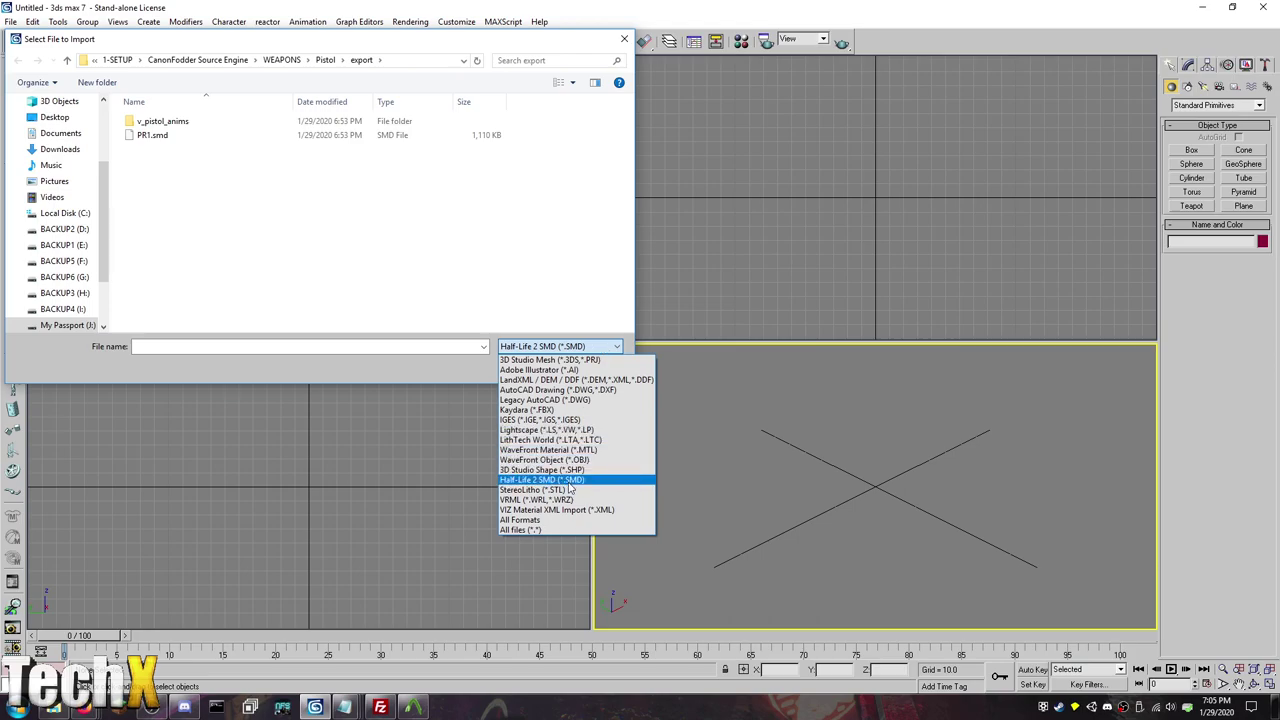
left_click(545, 479)
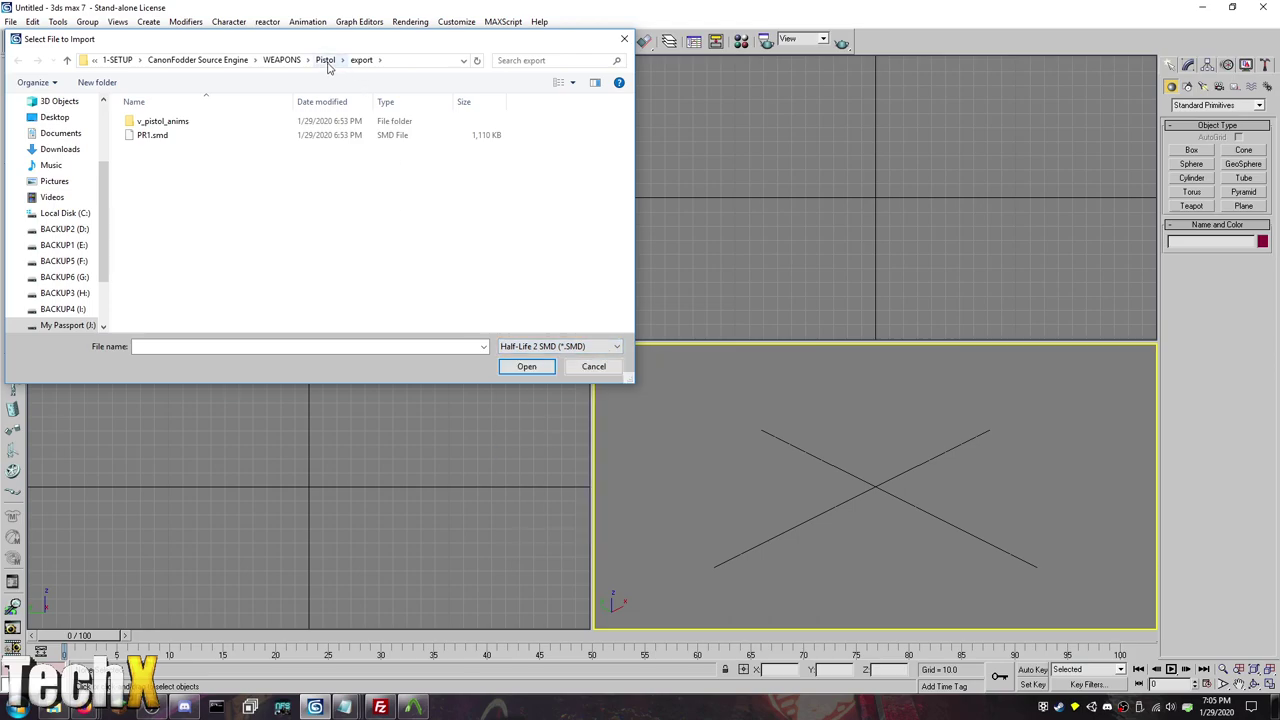
left_click(282, 60)
double_click(221, 150)
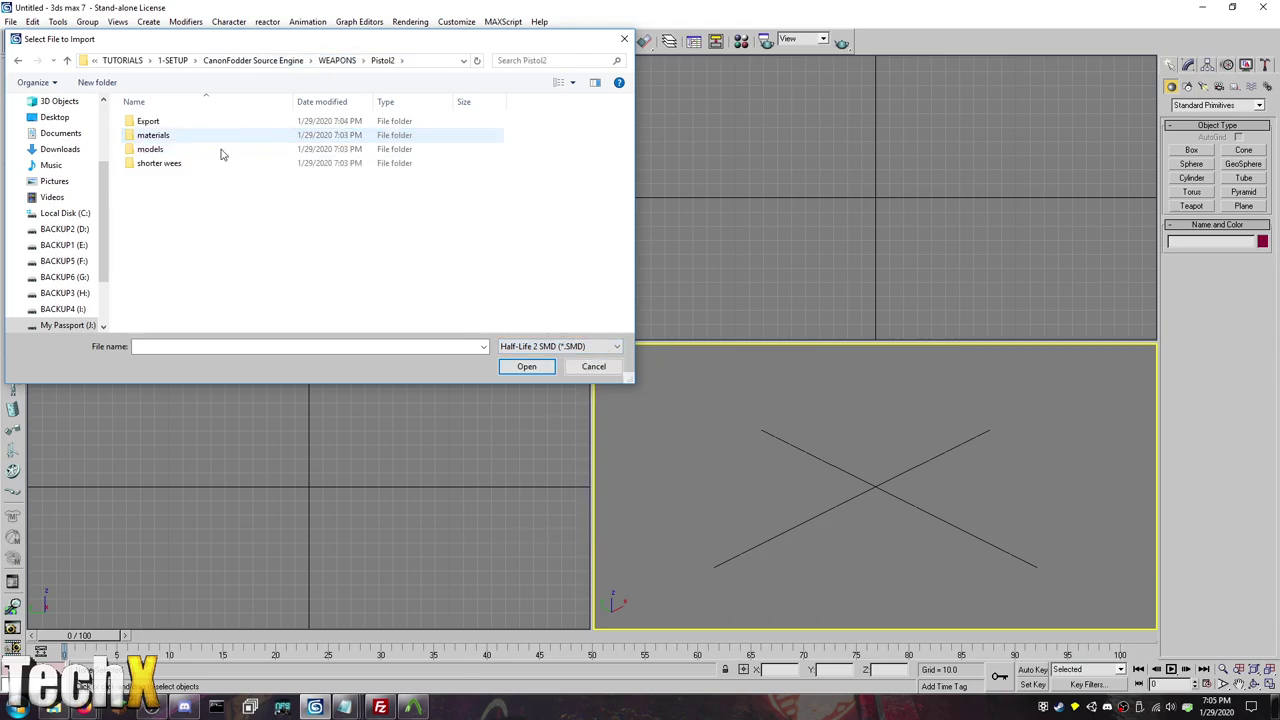
double_click(219, 125)
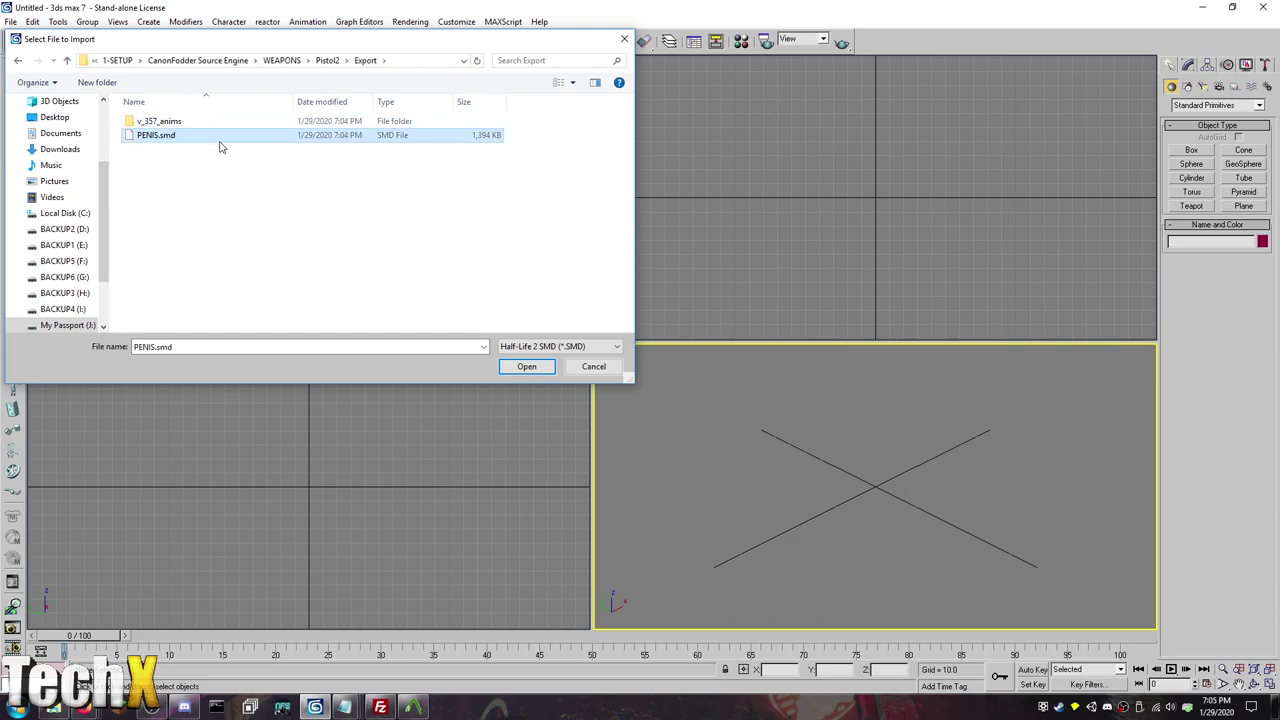
double_click(220, 143)
Step: Import the v_357 model with missing-texture prompts off and play its animation to about frame 97
left_click(597, 398)
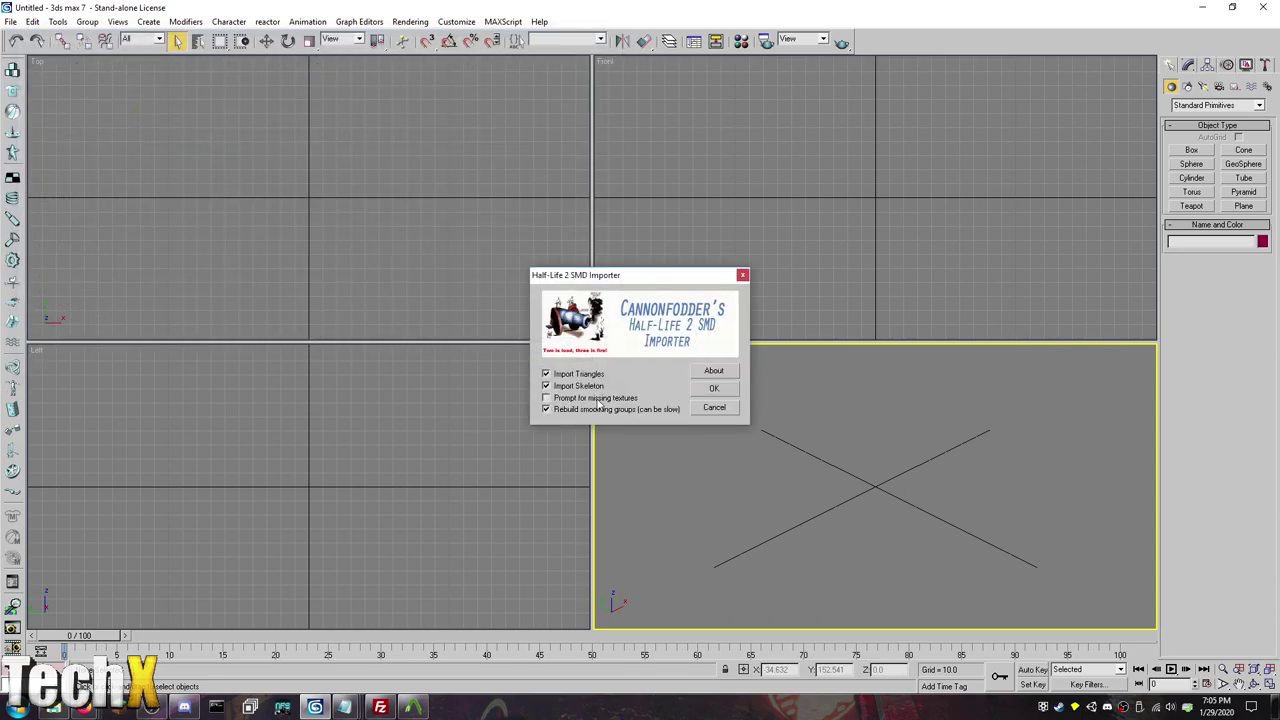
left_click(705, 392)
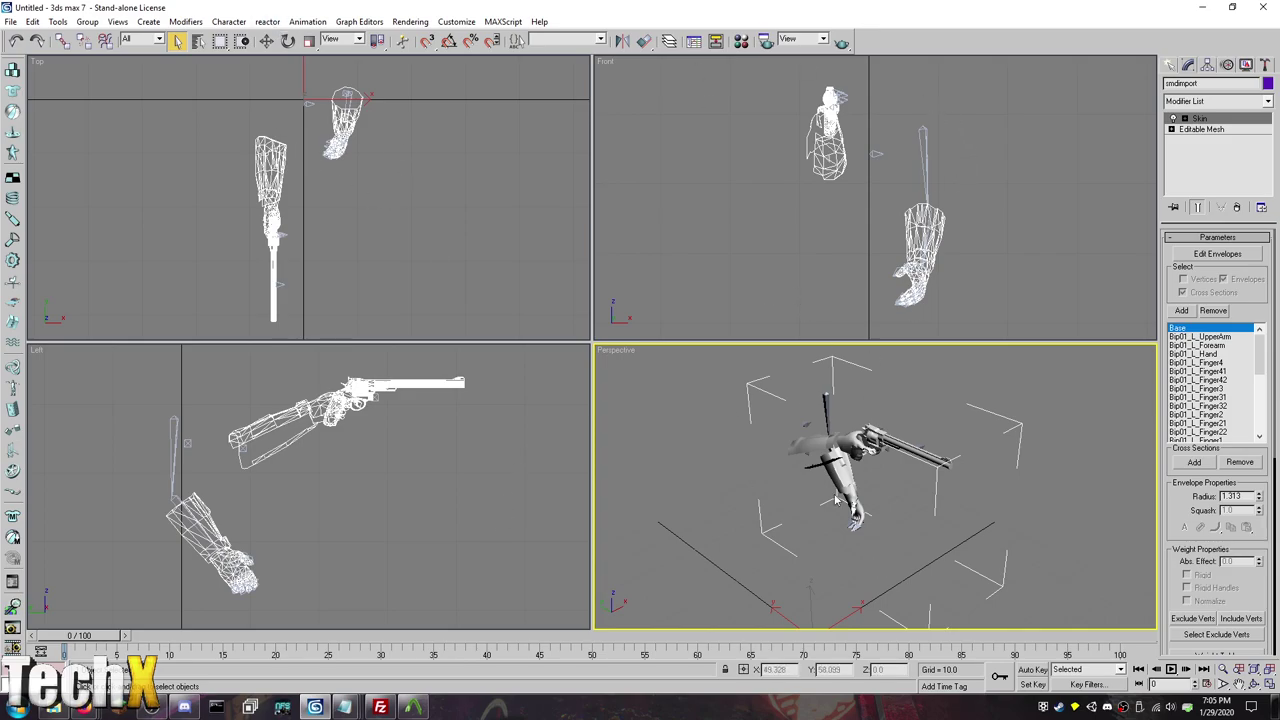
left_click(1171, 670)
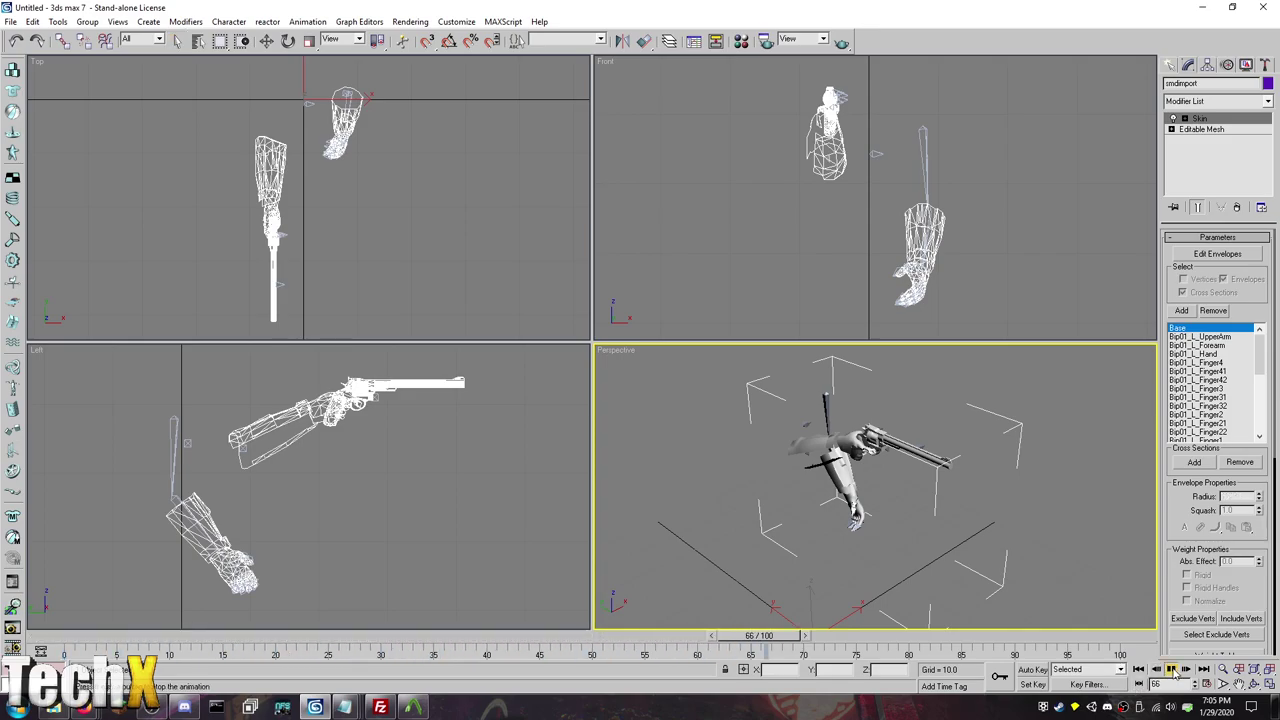
left_click(1171, 670)
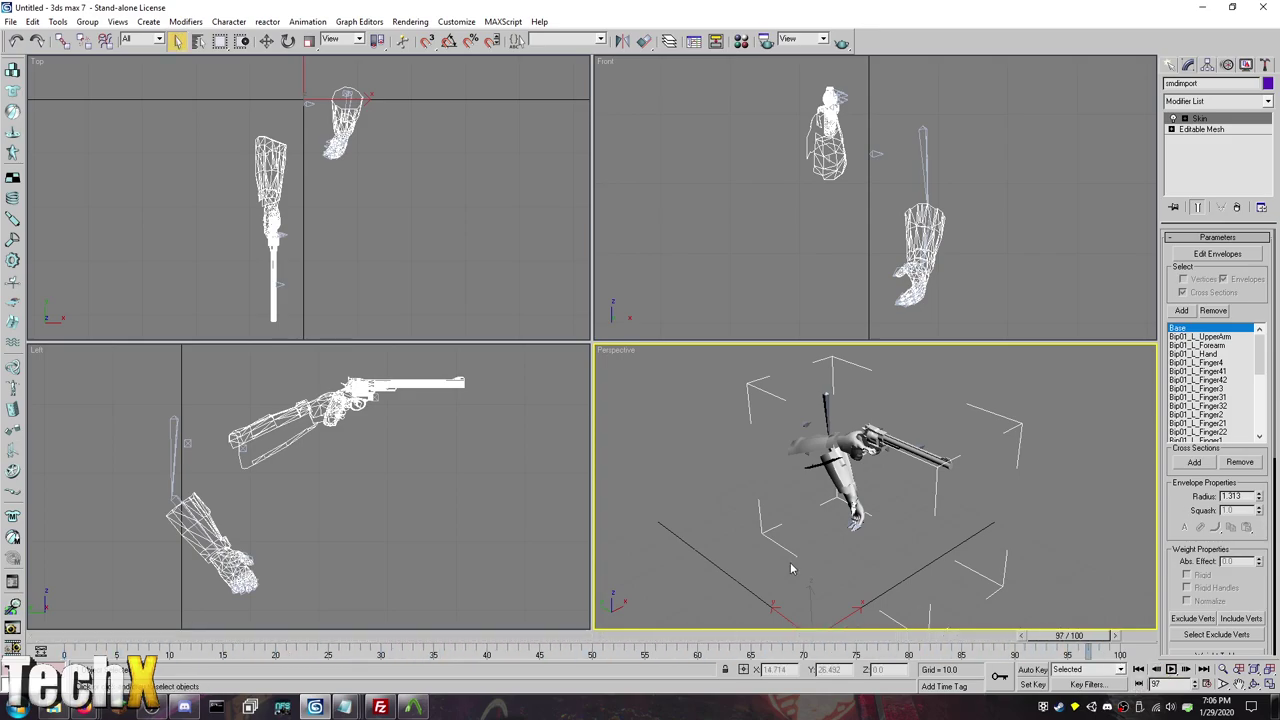
Step: Re-import the v_357 model SMD with the current importer options
left_click(10, 21)
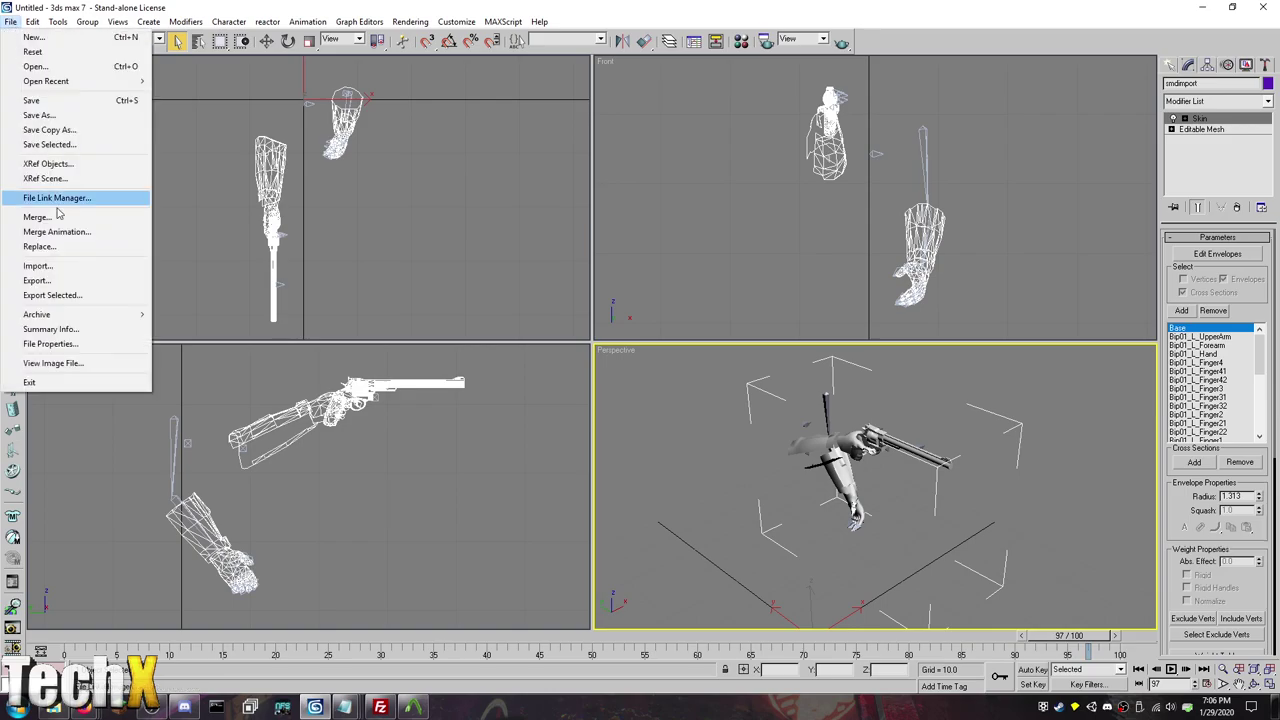
left_click(62, 266)
double_click(281, 134)
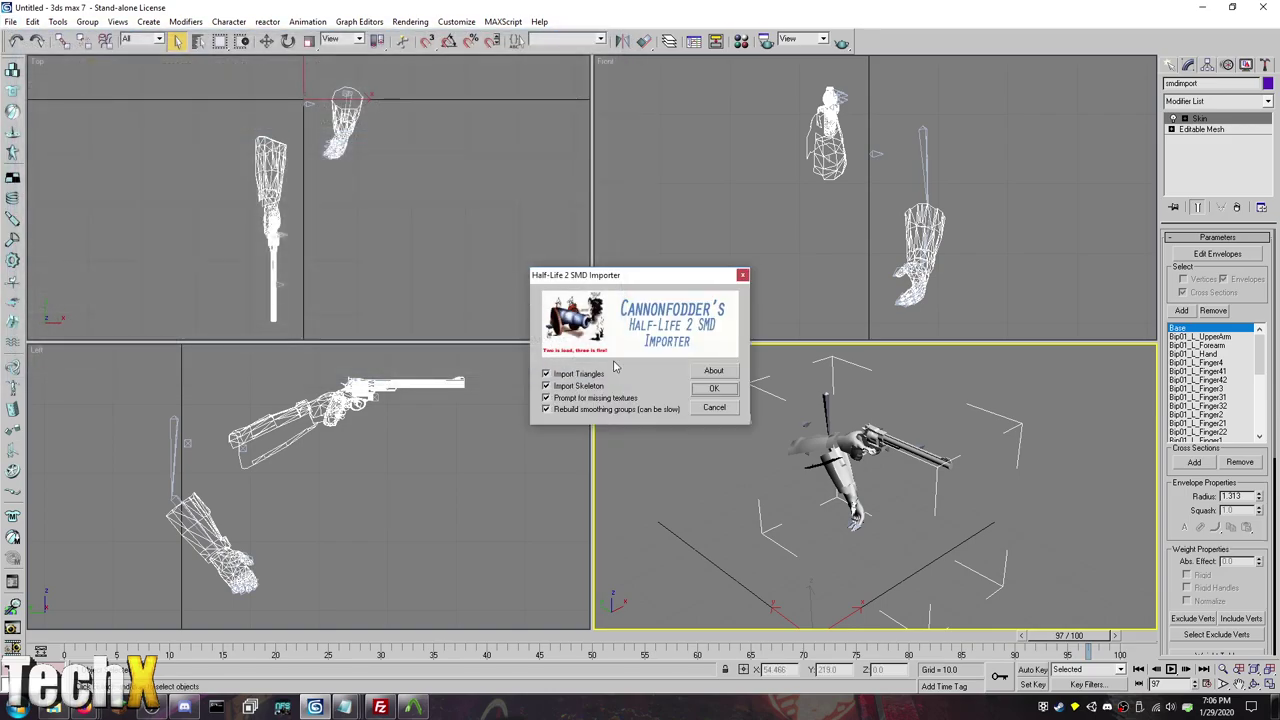
left_click(712, 372)
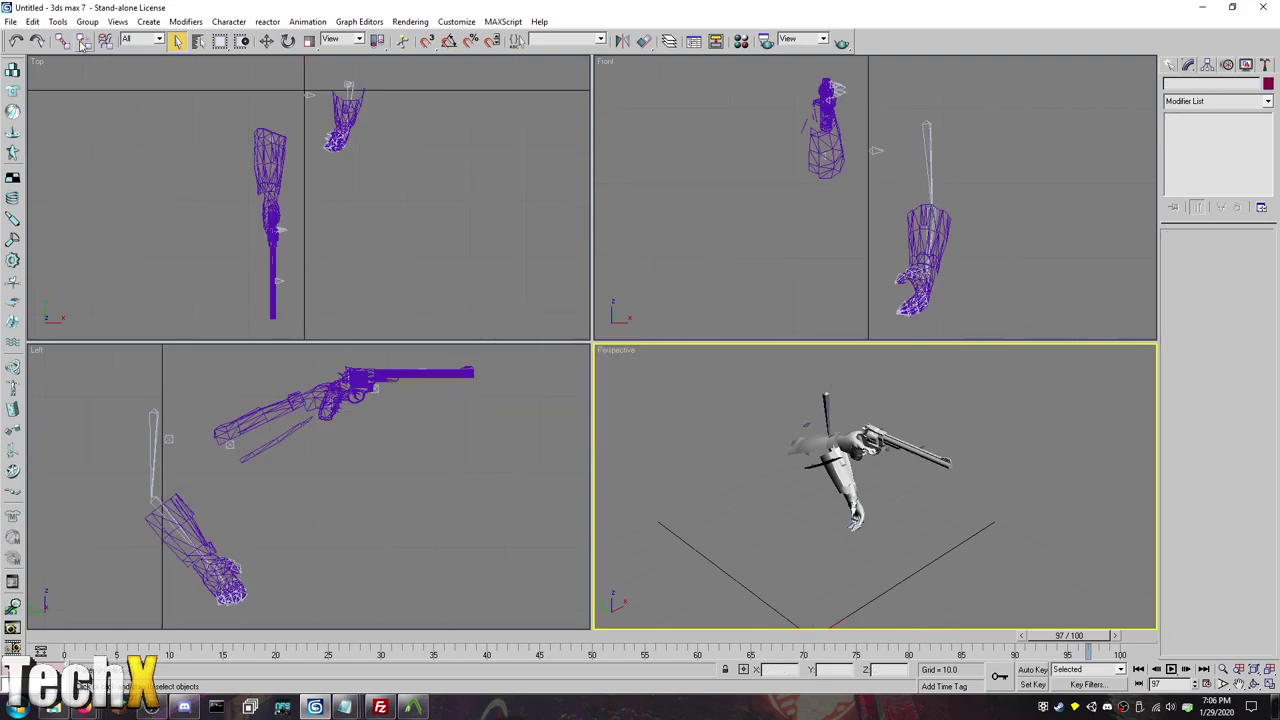
Step: Import draw.smd from v_357_anims onto the rig and play the 30-frame animation
left_click(10, 21)
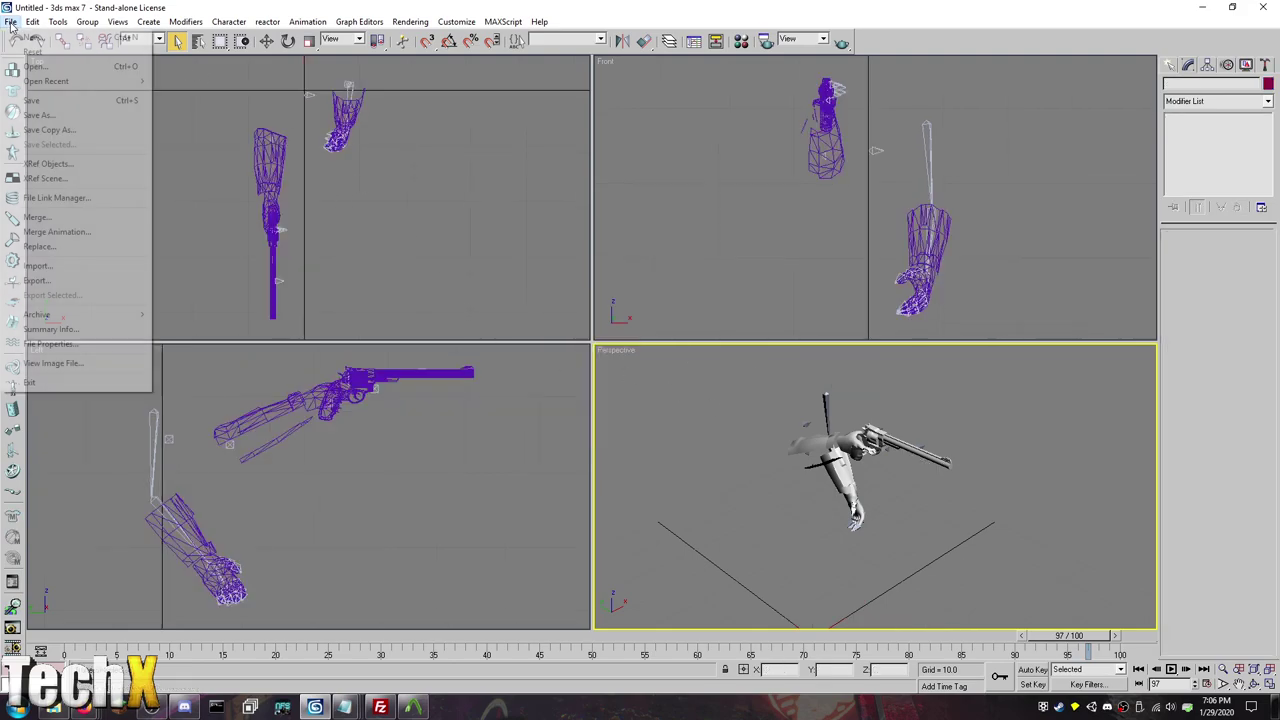
left_click(40, 266)
double_click(227, 124)
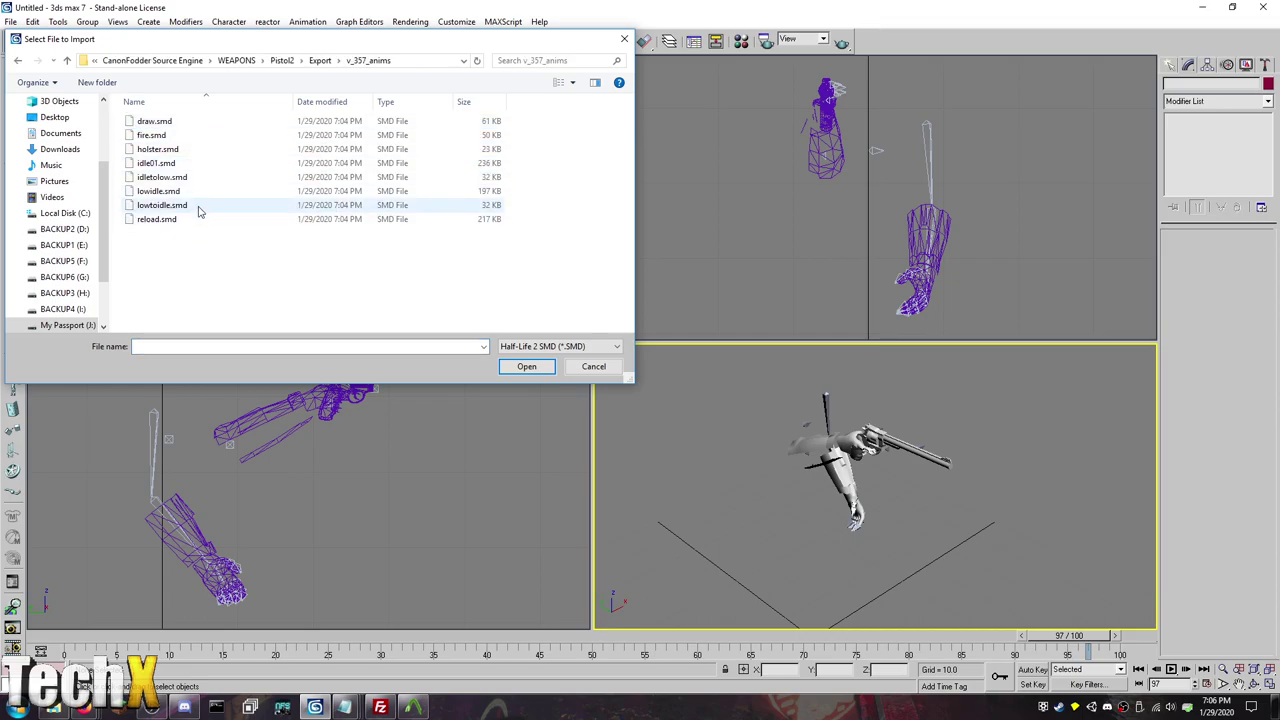
double_click(211, 125)
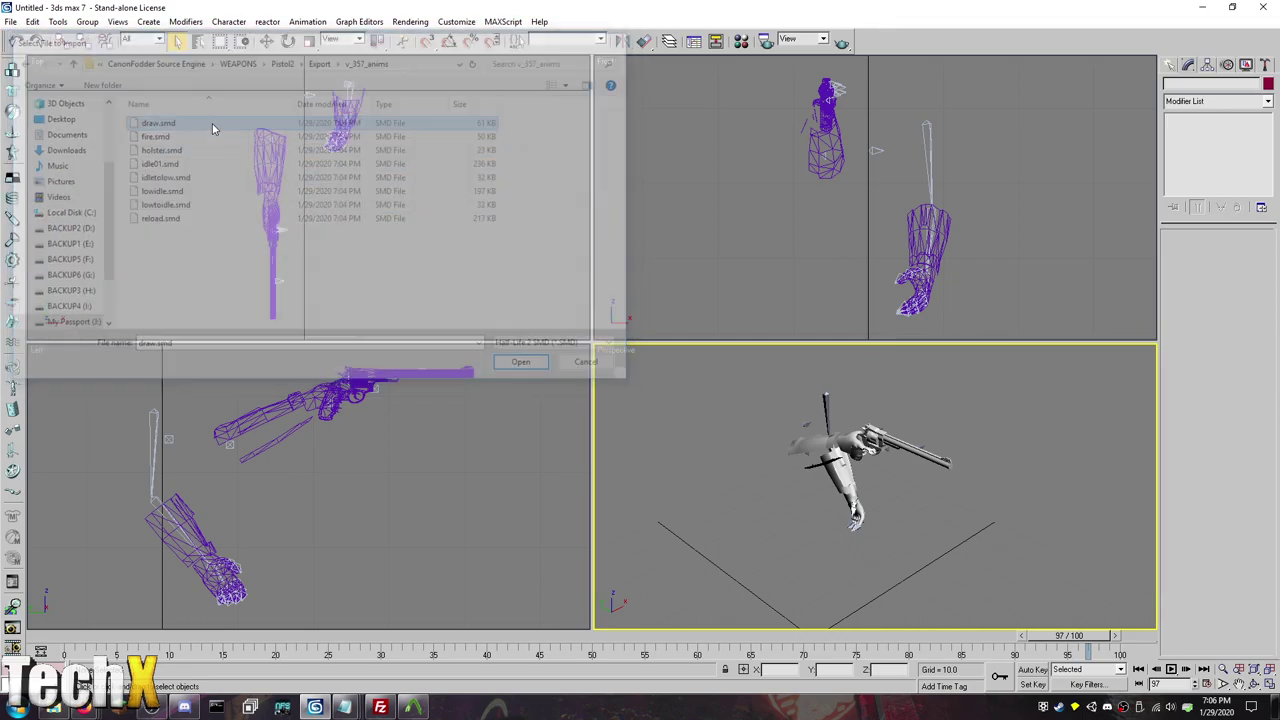
left_click(711, 395)
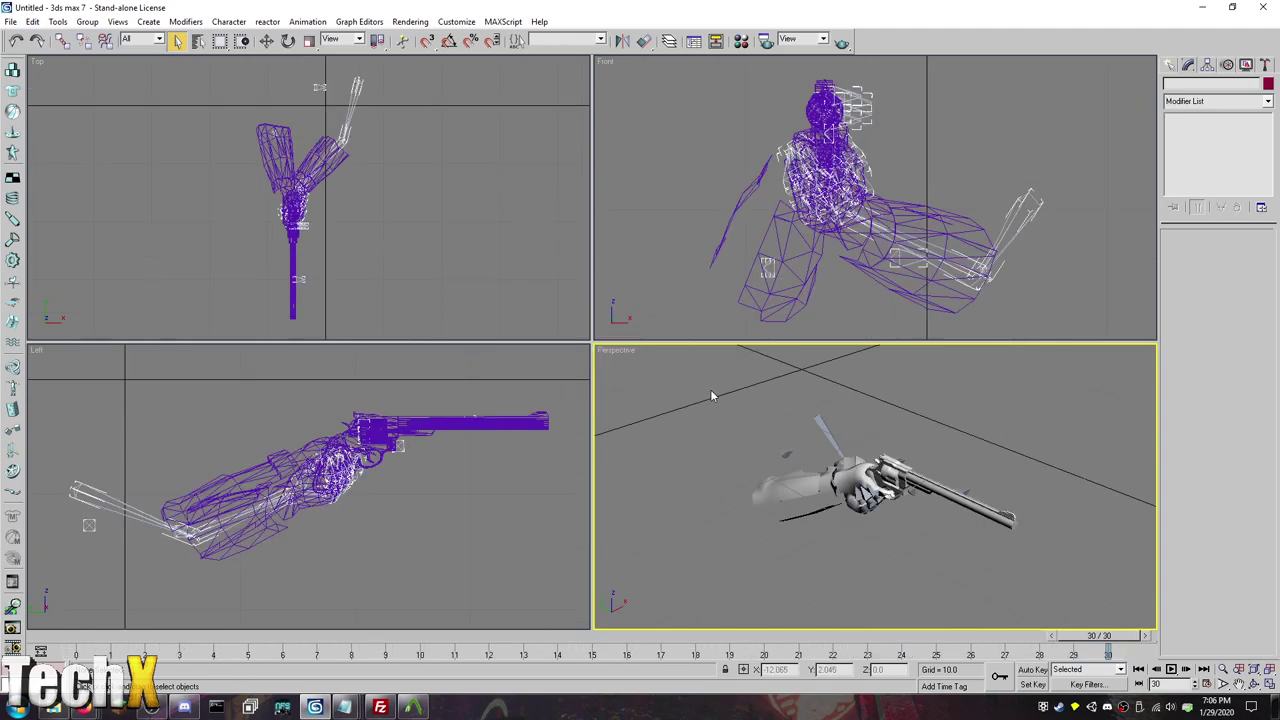
left_click(1171, 669)
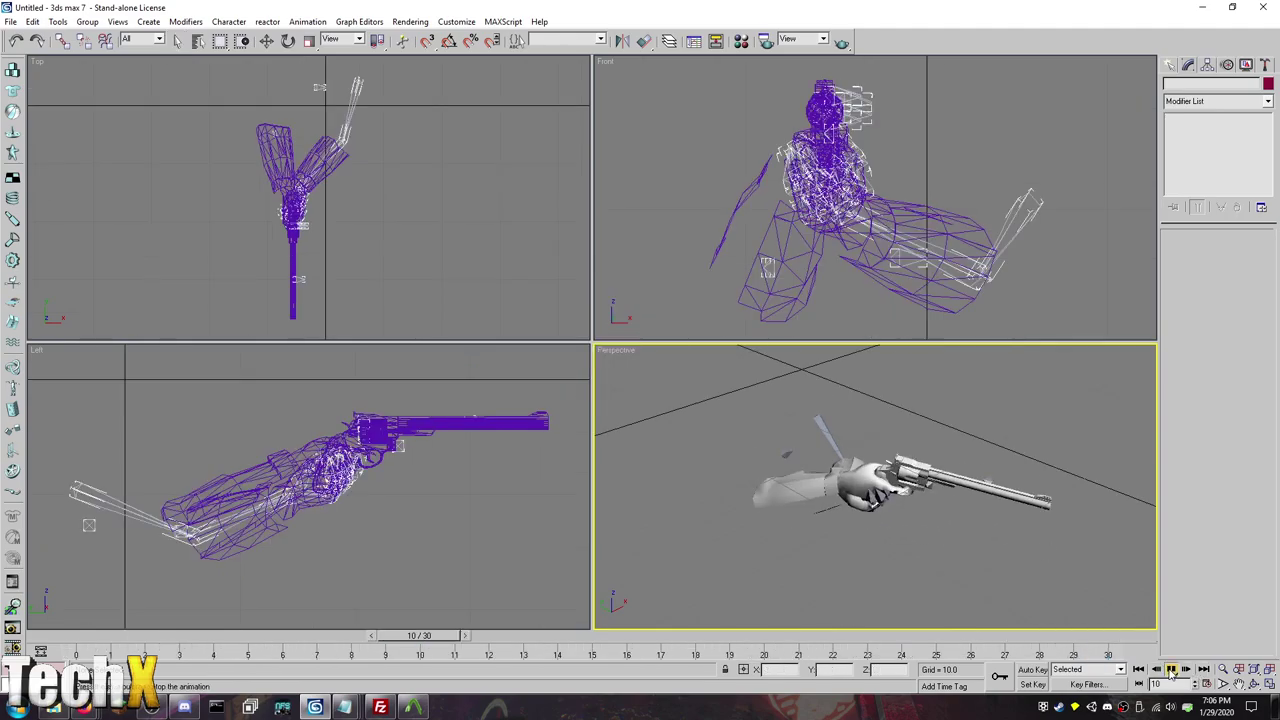
left_click(1171, 669)
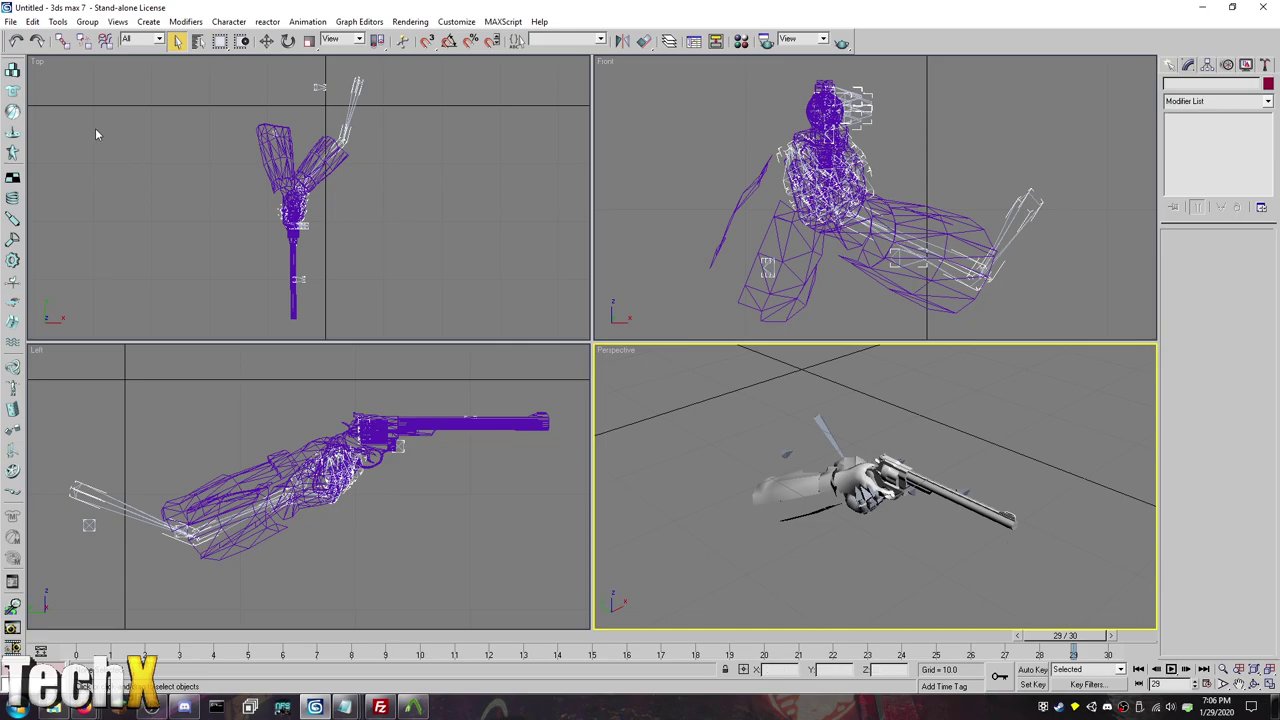
Step: Export the scene as a LithTech Model (*.LTA,*.LTC) file named DRAW
left_click(17, 24)
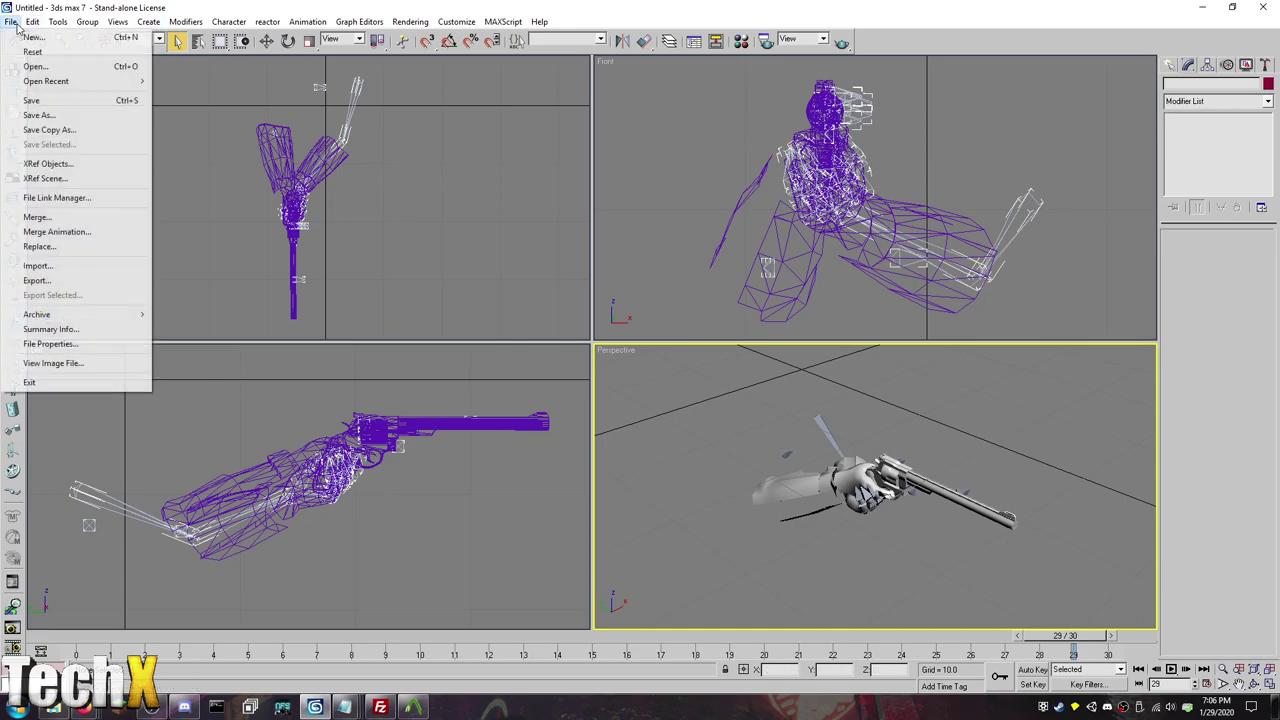
left_click(36, 280)
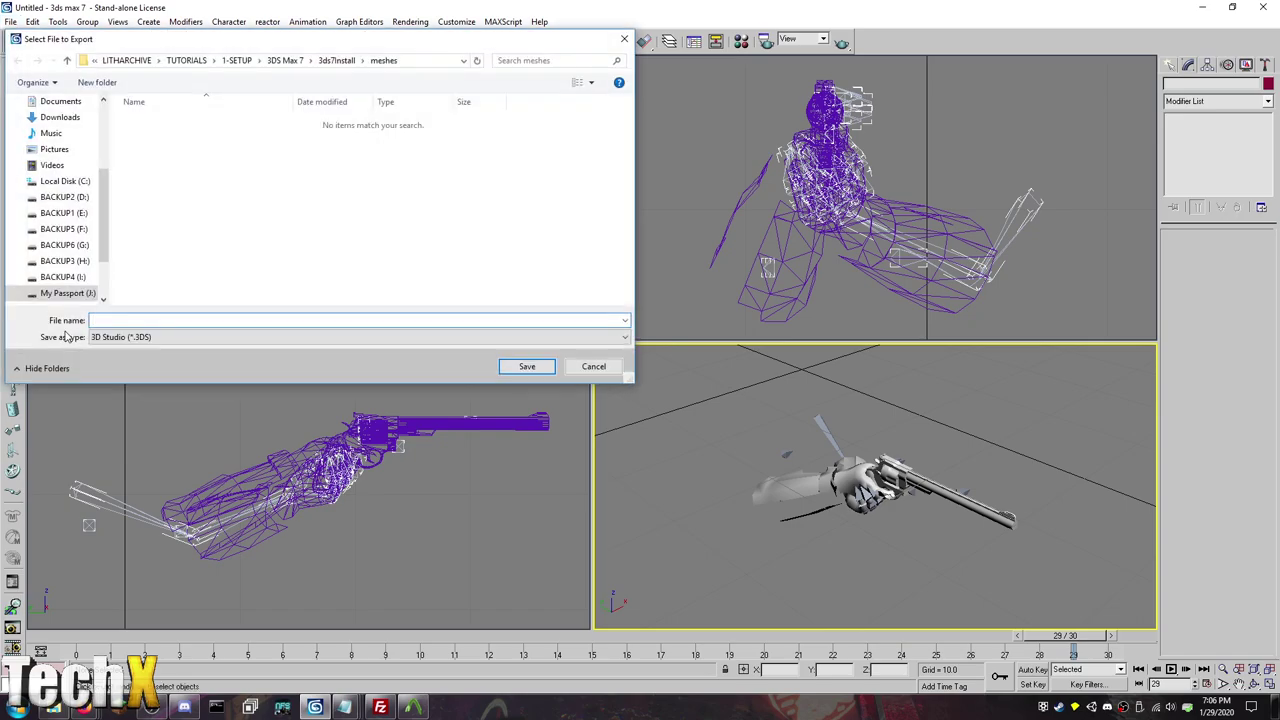
left_click(271, 338)
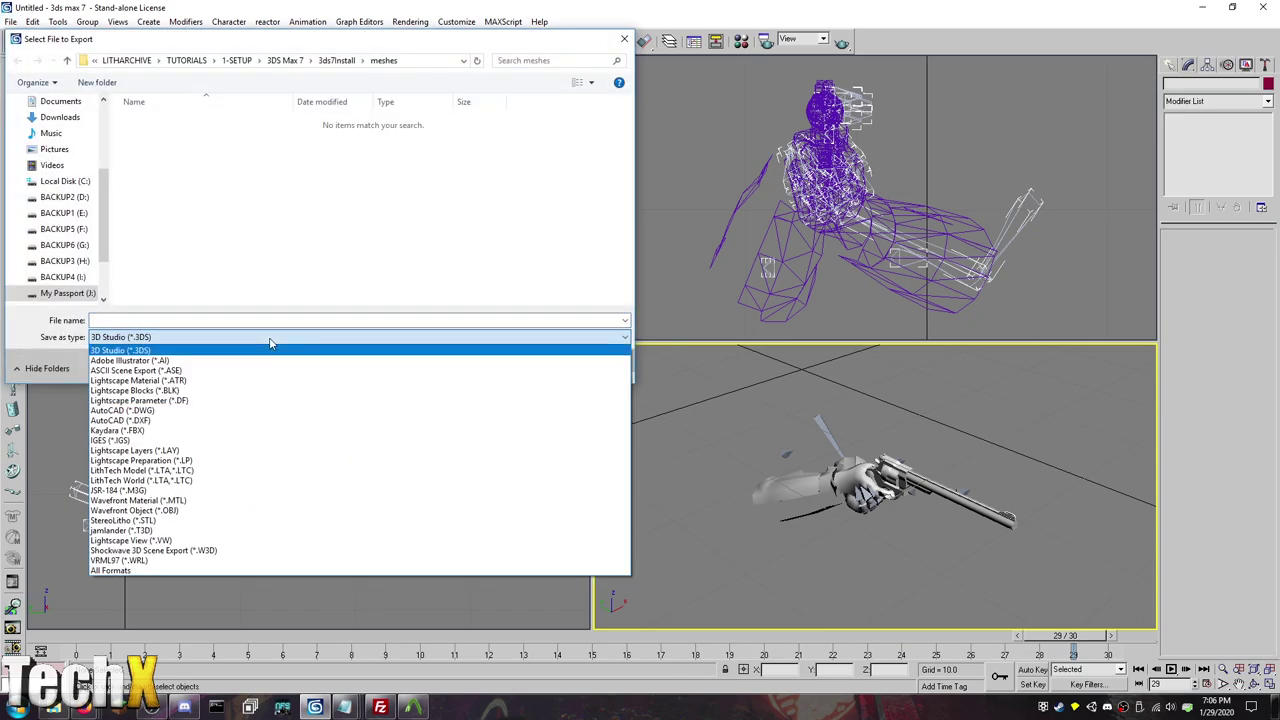
left_click(246, 470)
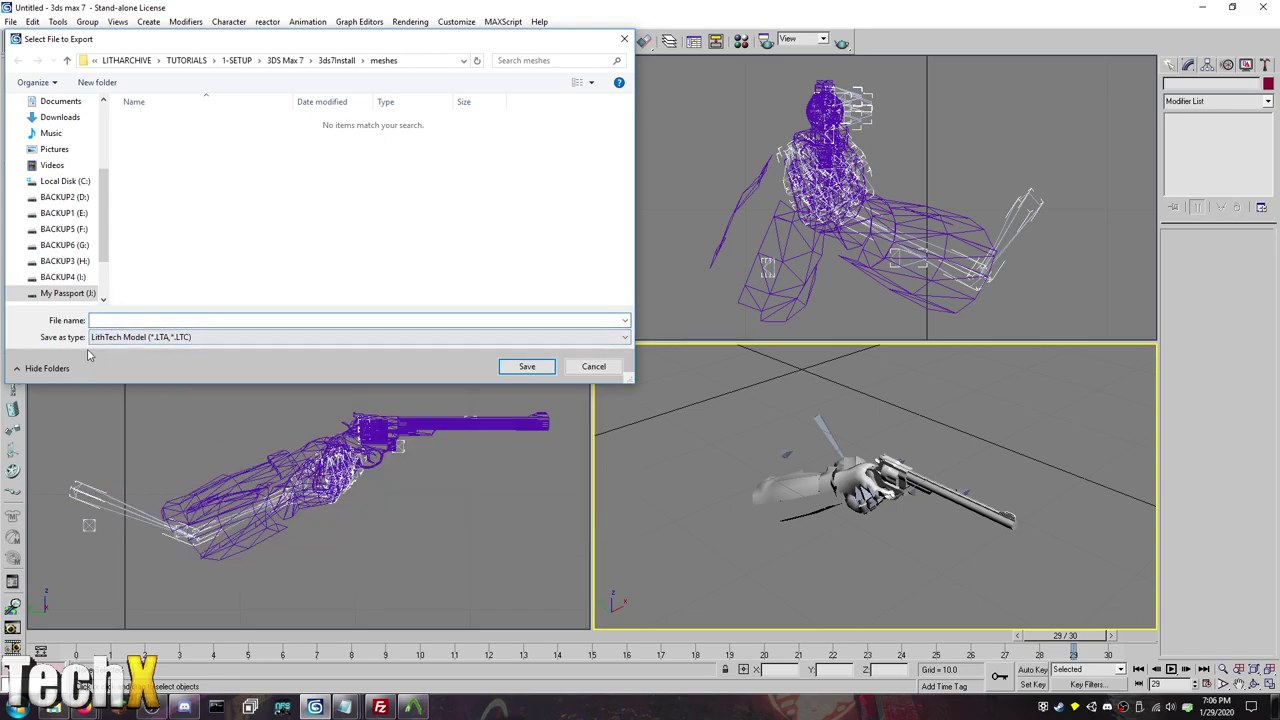
type("DRAW")
key("Return")
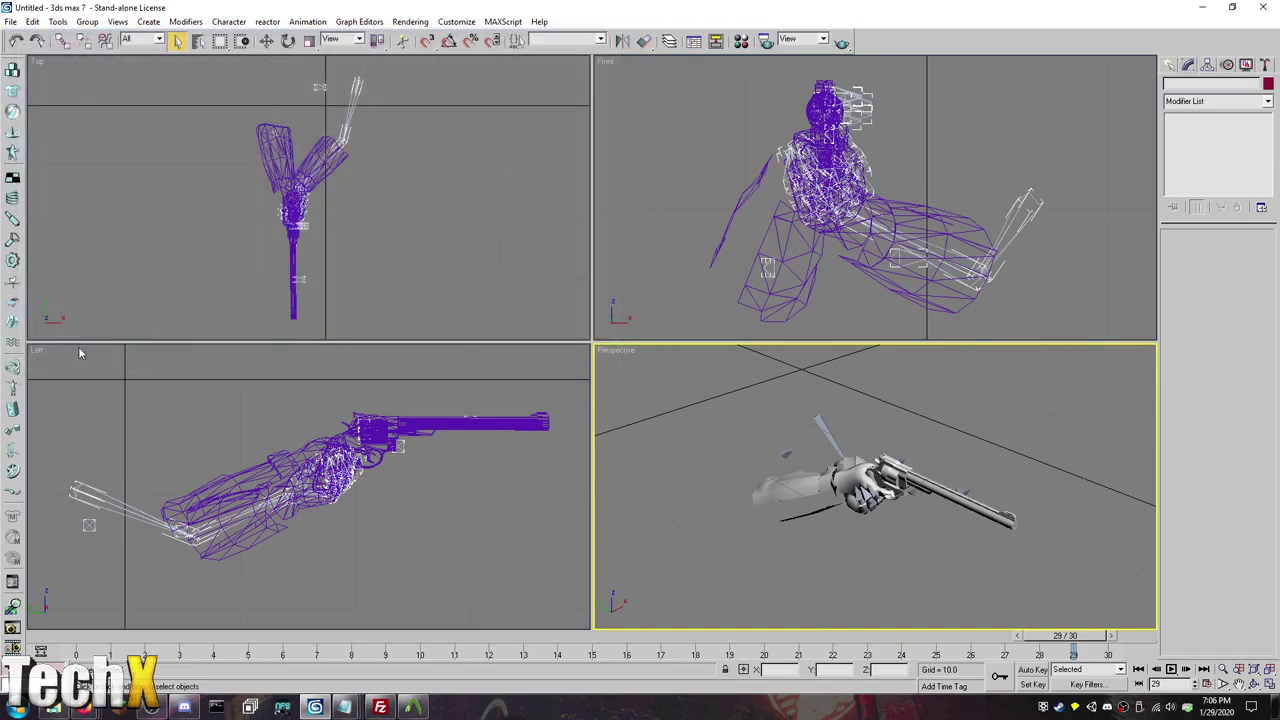
key("Return")
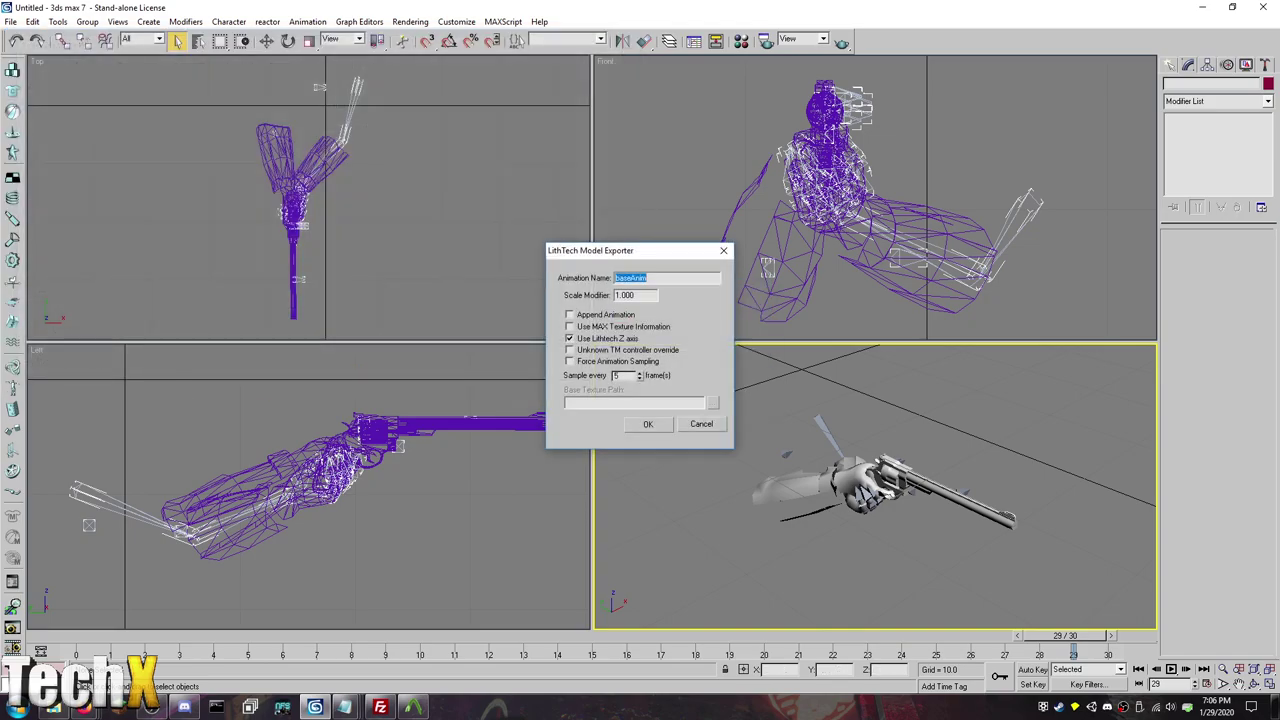
Step: Name the animation draw, leave MAX texture information off, and run the export
left_click(1171, 707)
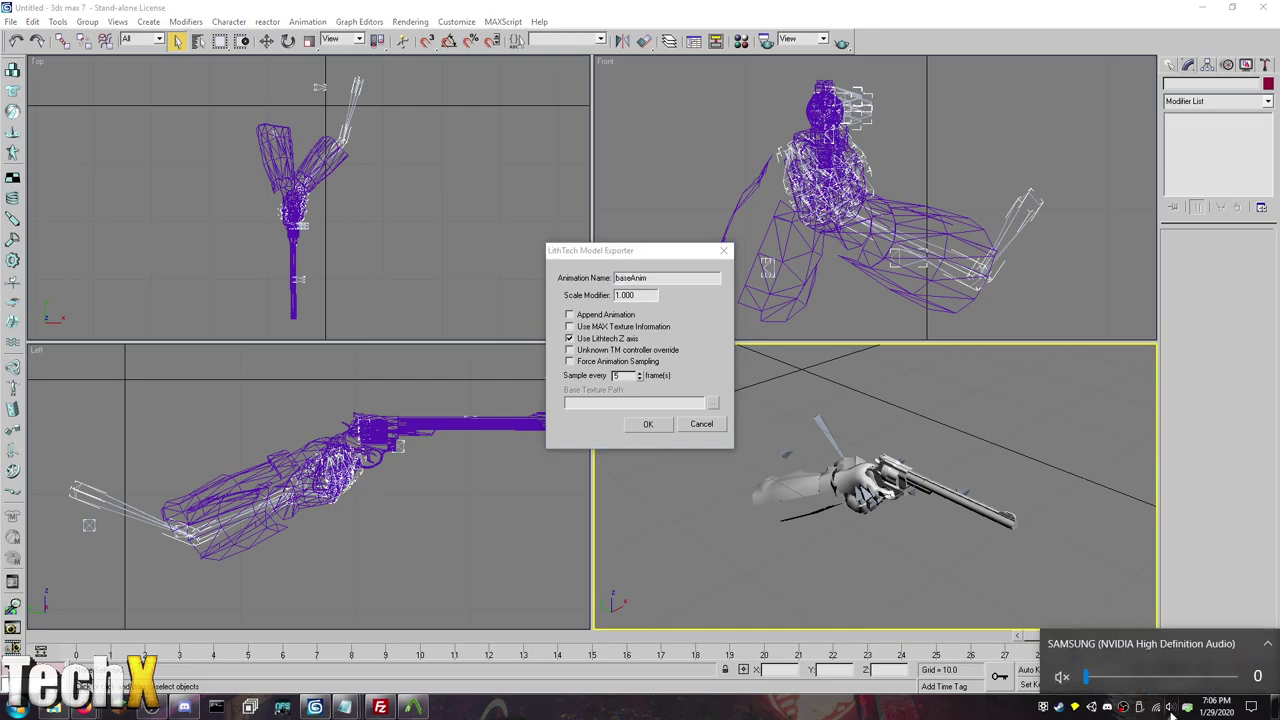
left_click(657, 272)
type("draw")
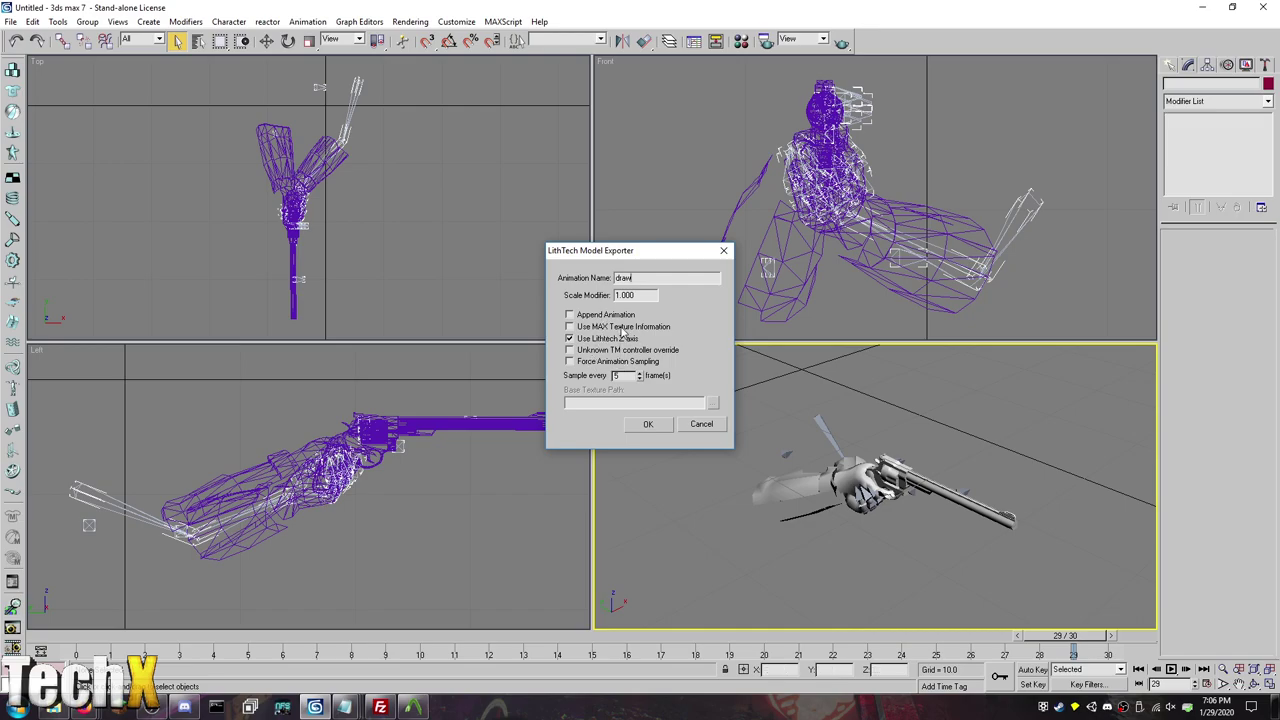
left_click(622, 328)
left_click(668, 328)
left_click(637, 425)
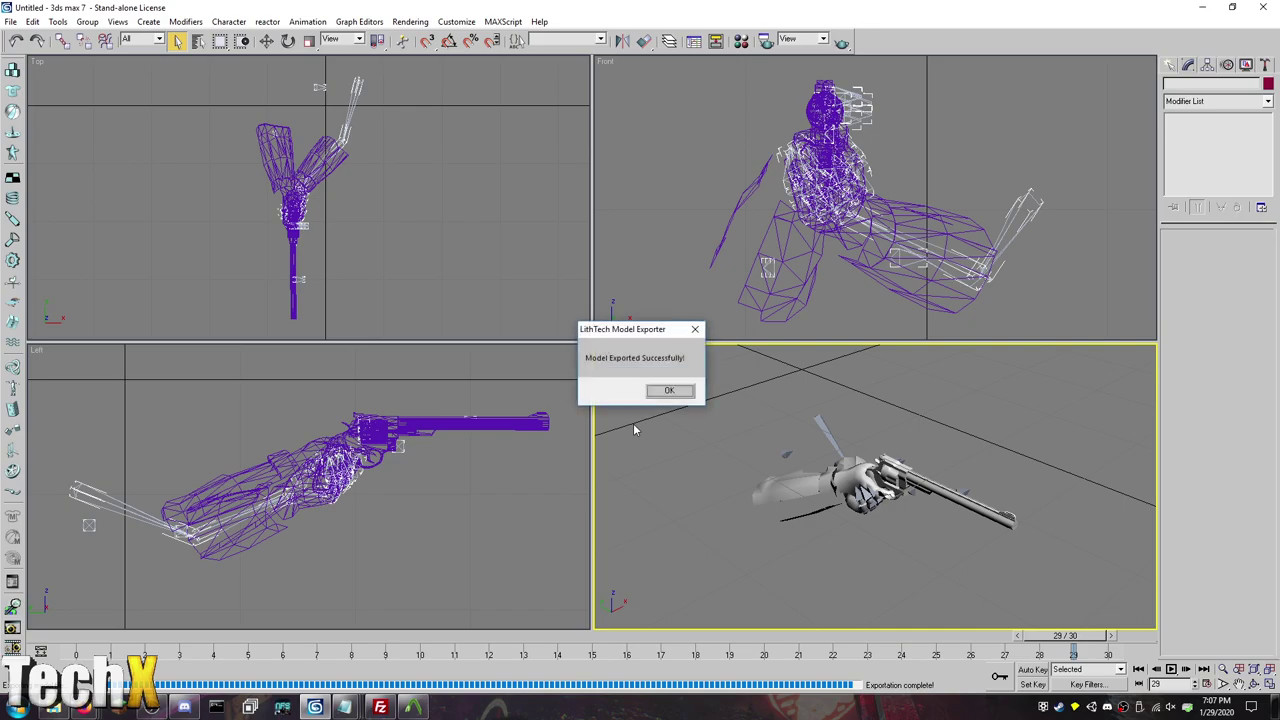
Step: Import the next animation SMD onto the pistol rig and preview its playback
left_click(670, 391)
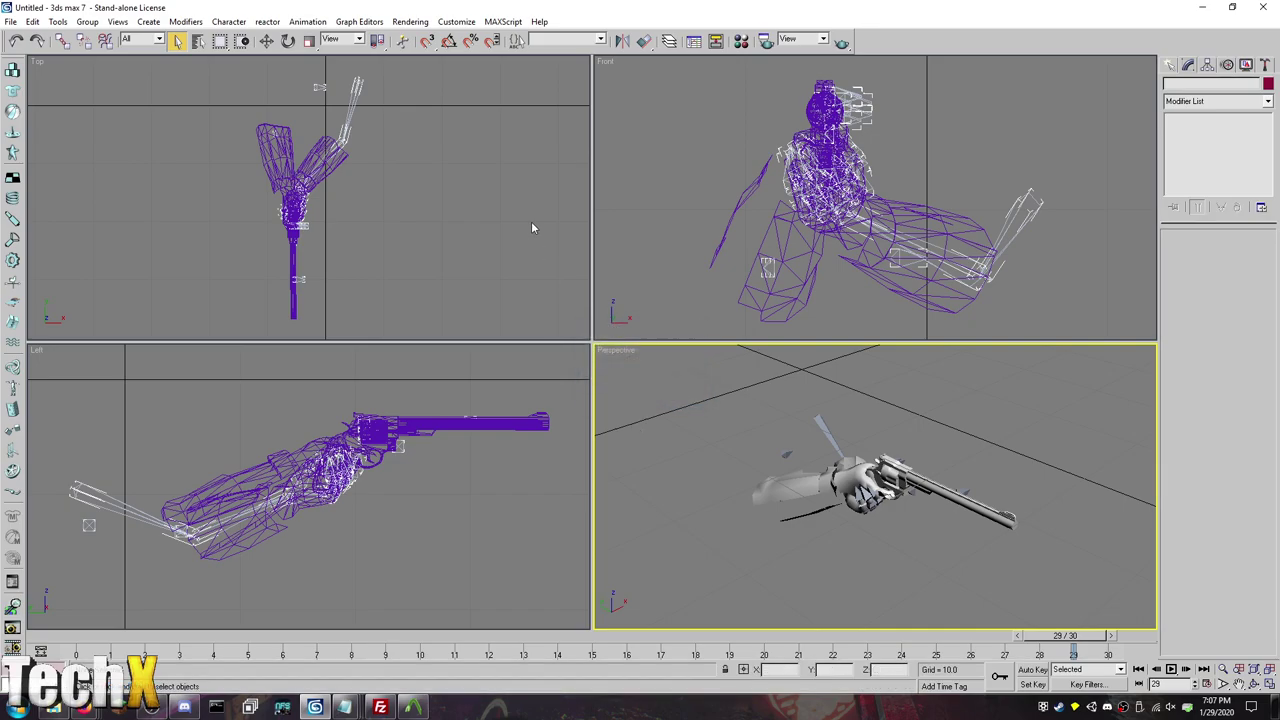
left_click(10, 21)
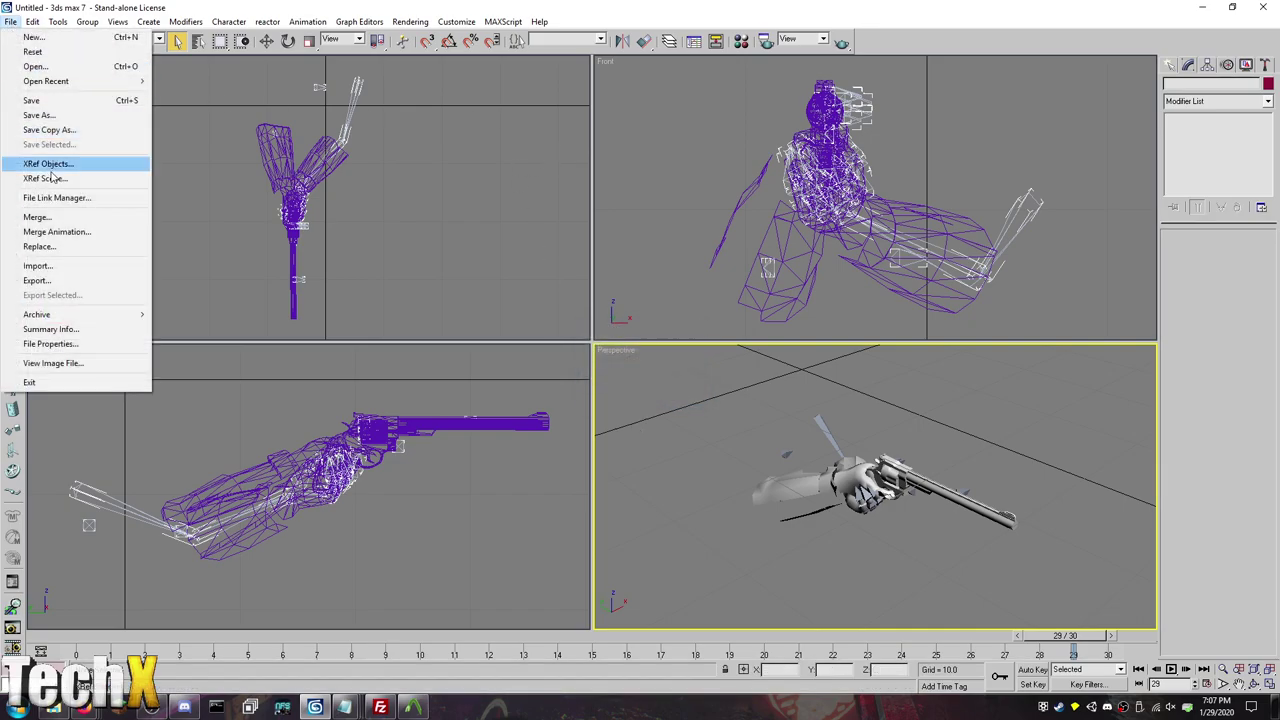
left_click(62, 265)
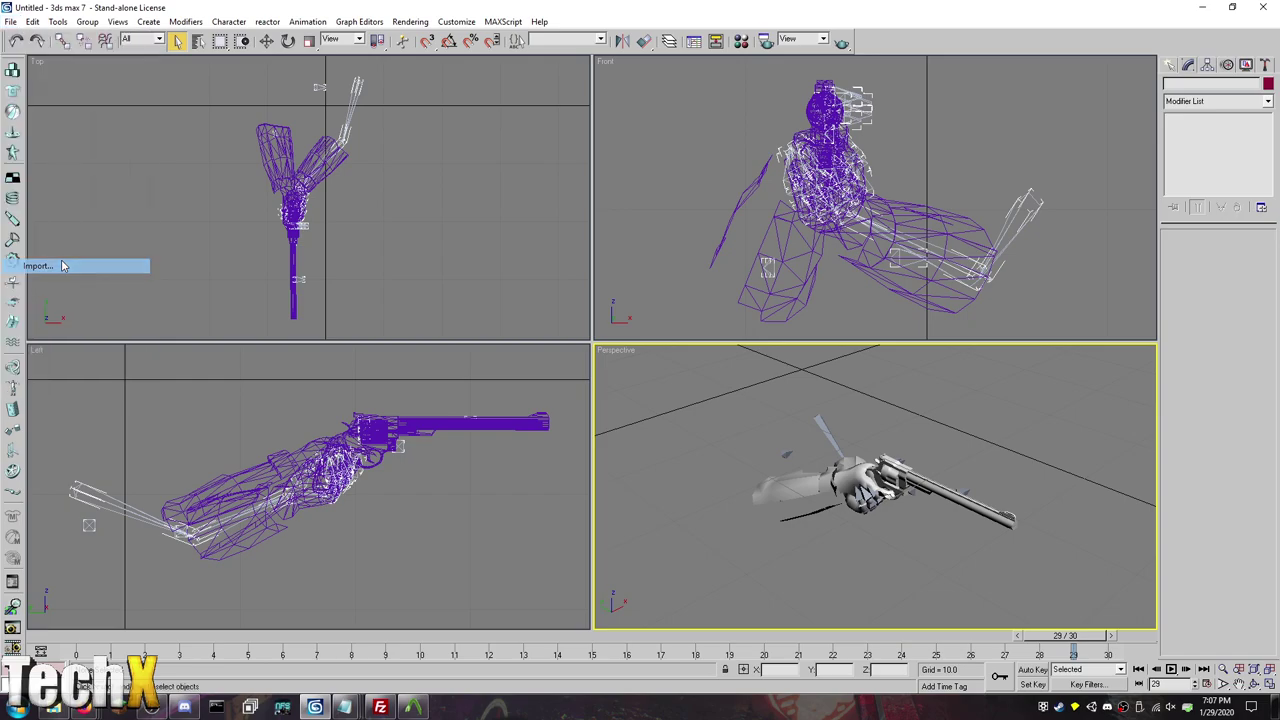
double_click(224, 141)
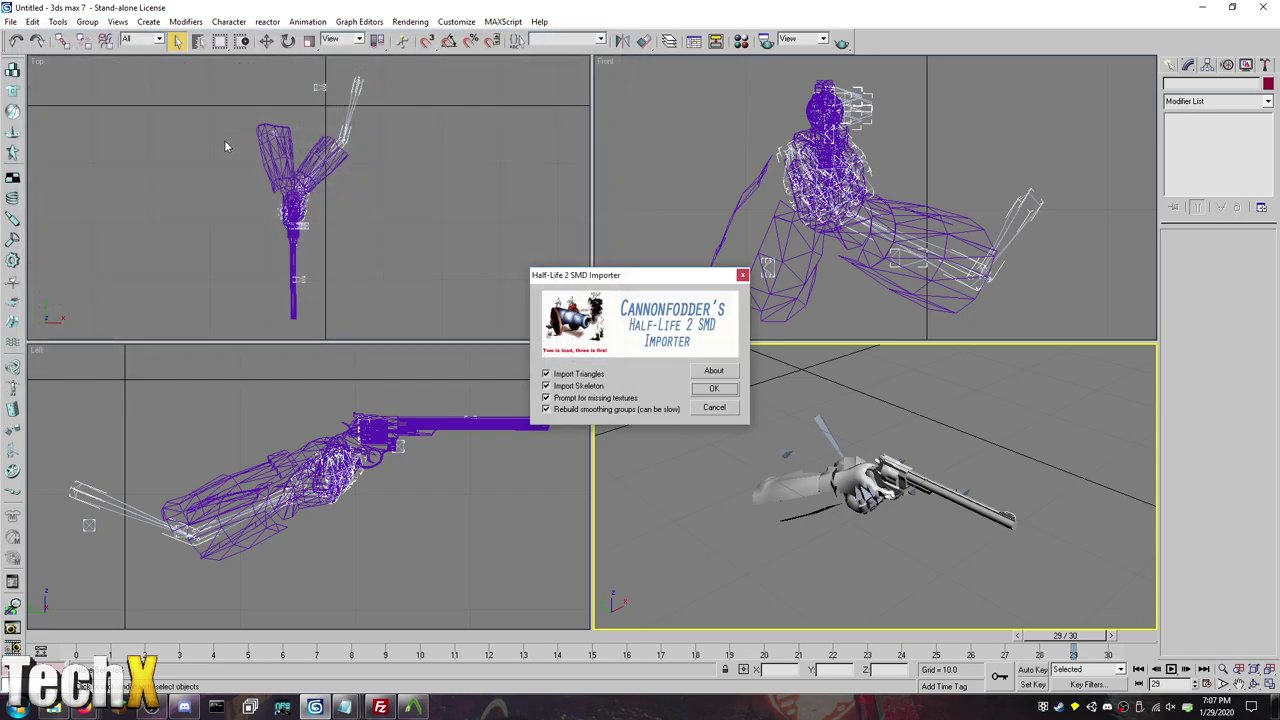
left_click(714, 388)
left_click(1170, 669)
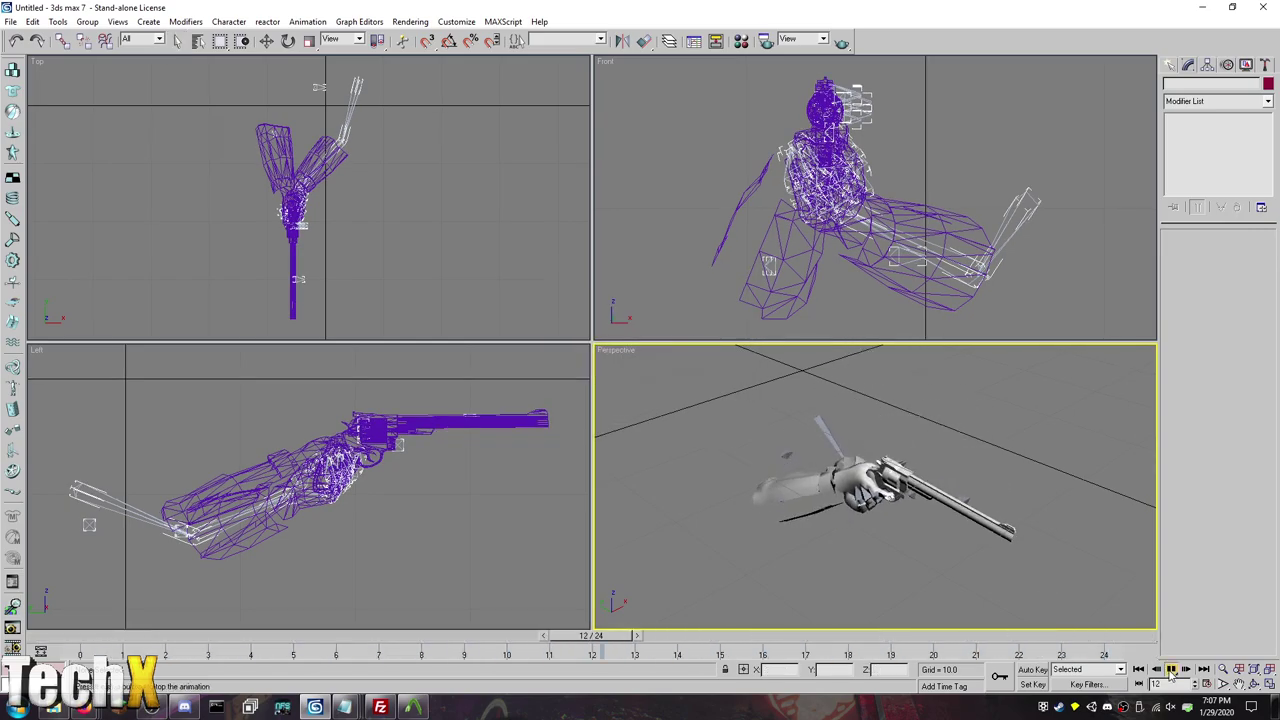
left_click(1170, 669)
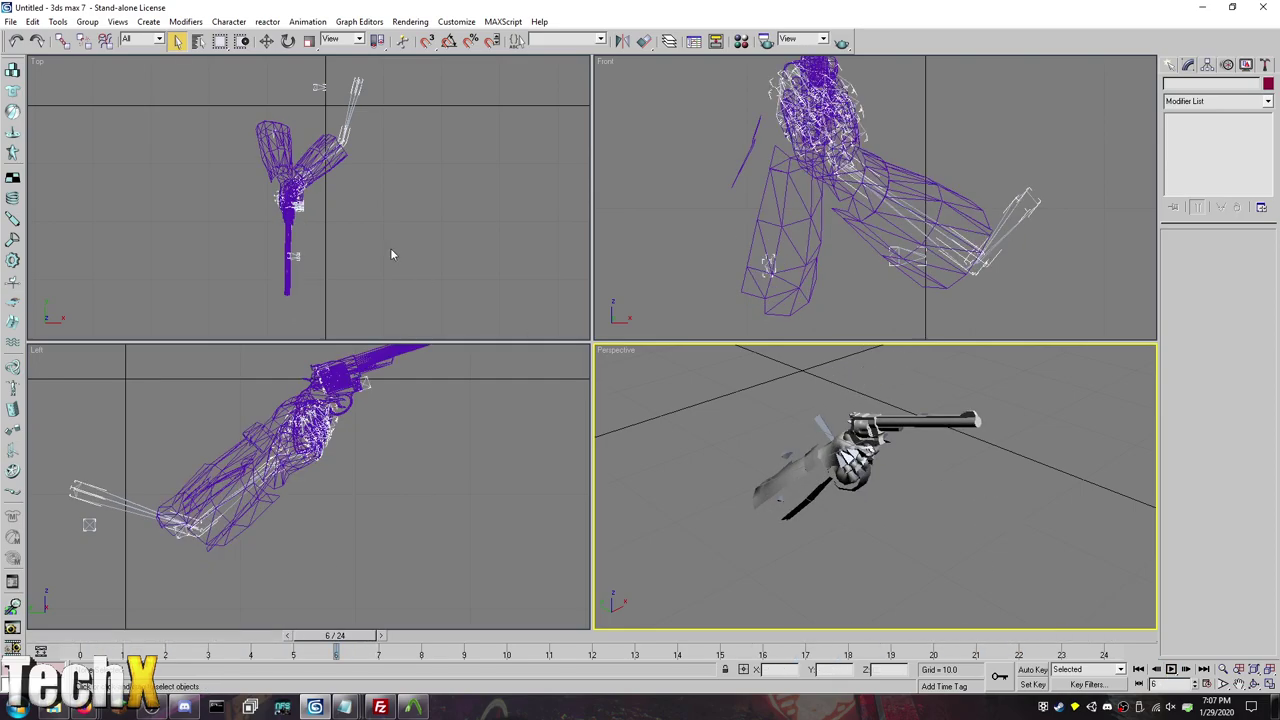
Step: Export the scene as LithTech model FIRE.LTA with animation name FIRE
left_click(10, 21)
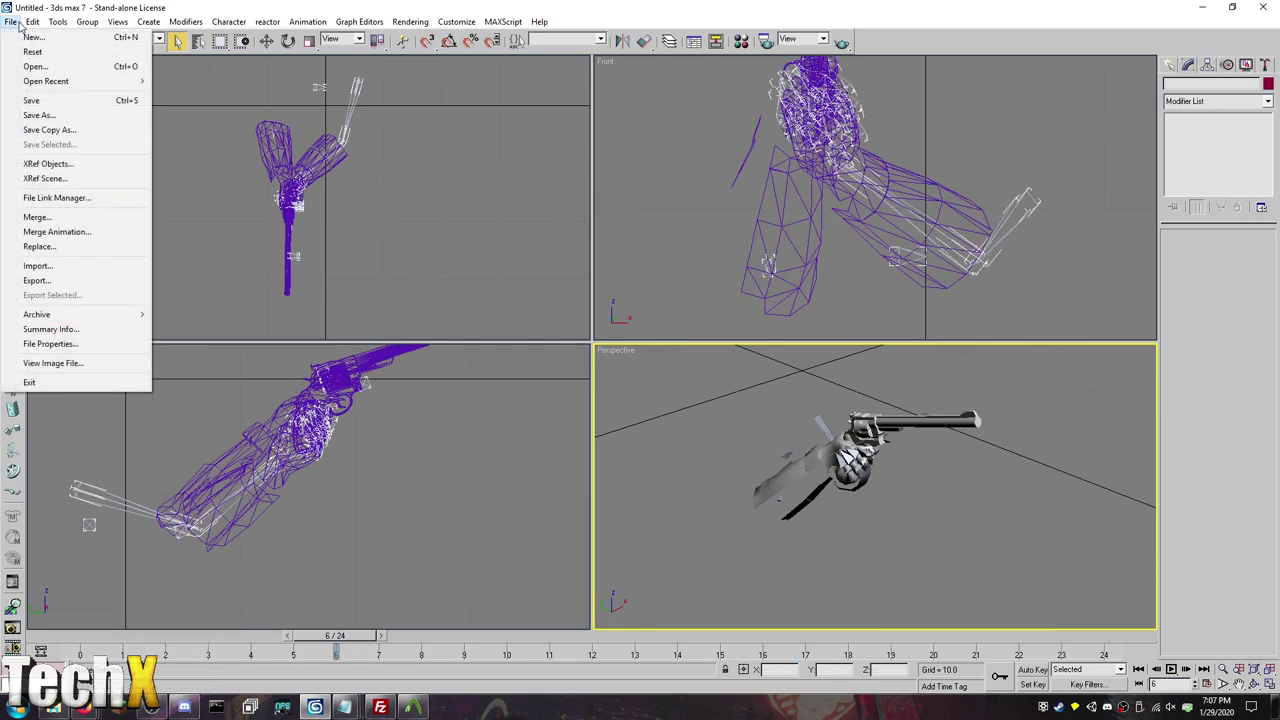
left_click(36, 280)
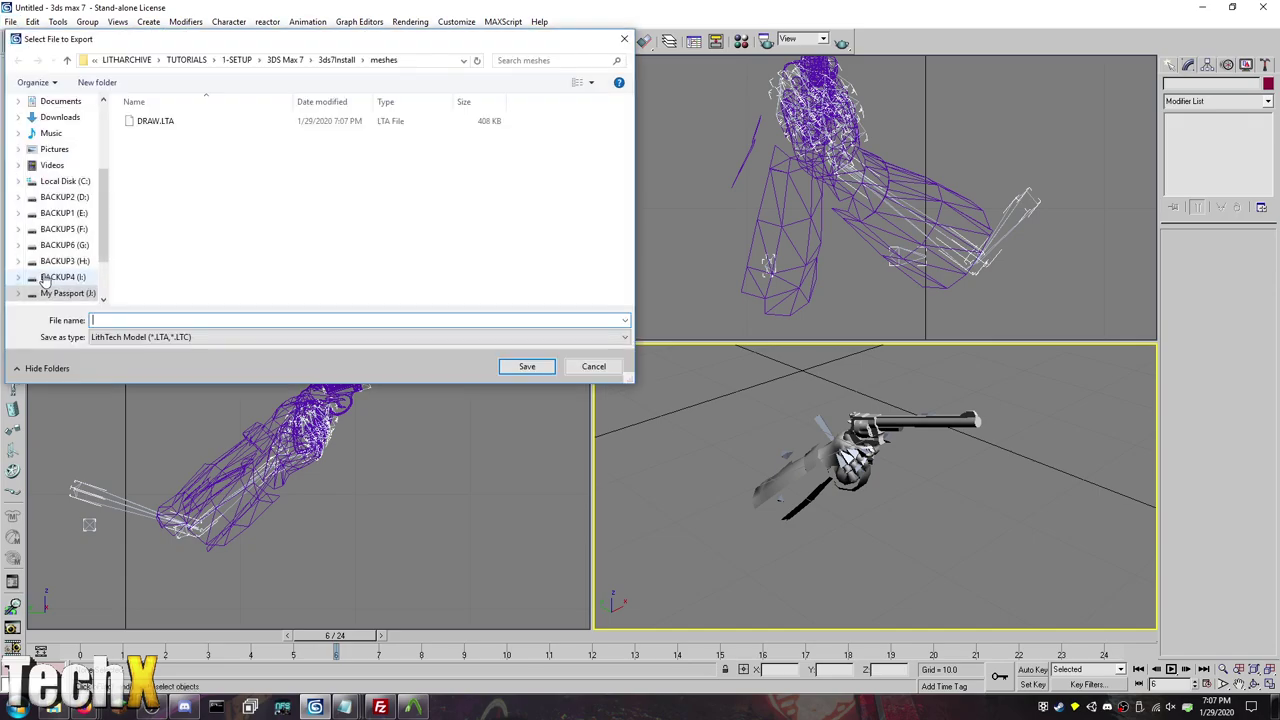
type("firE")
key("Return")
key("Return")
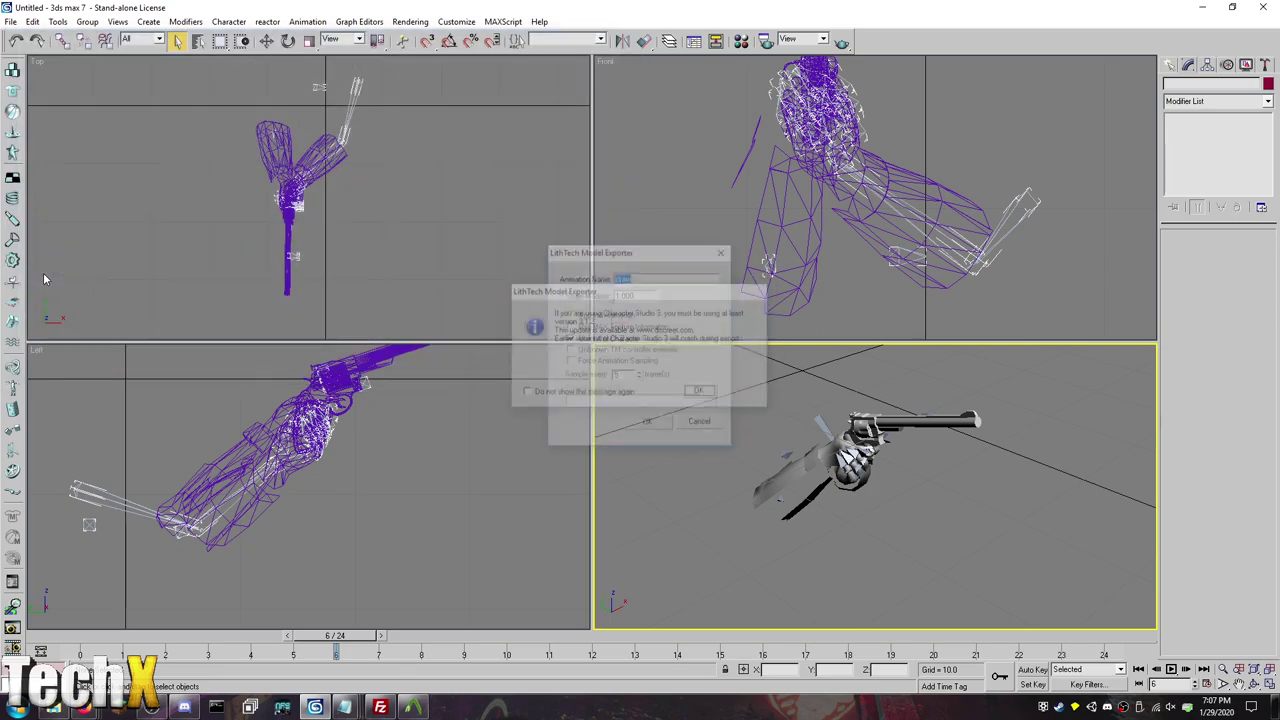
type("FIRE")
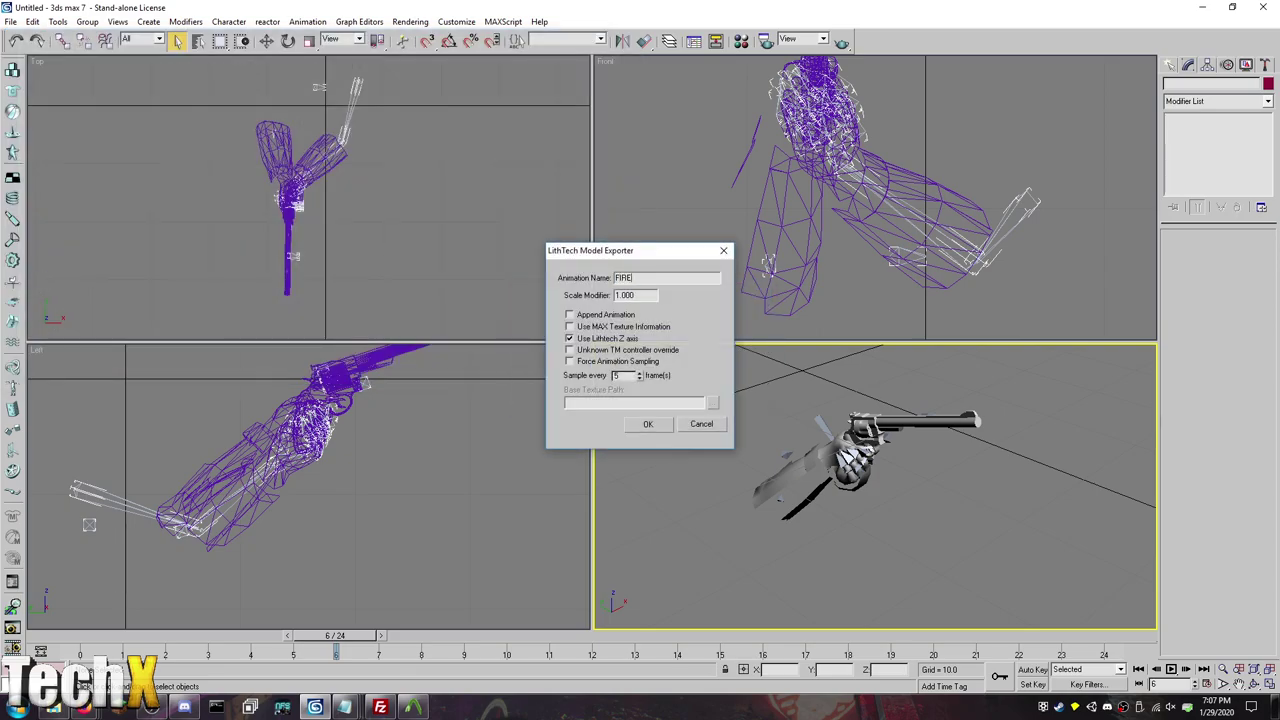
key("Return")
key("Return")
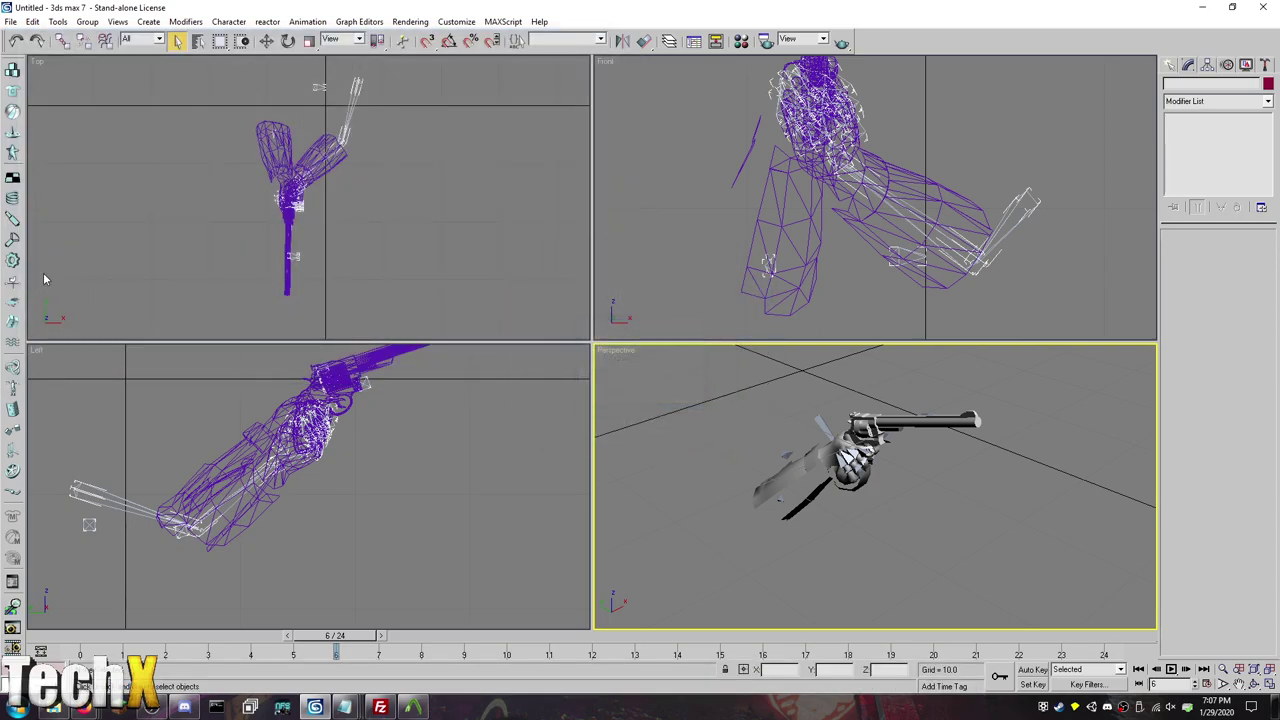
Step: Import holster.smd onto the pistol rig and preview its playback
left_click(9, 21)
left_click(40, 266)
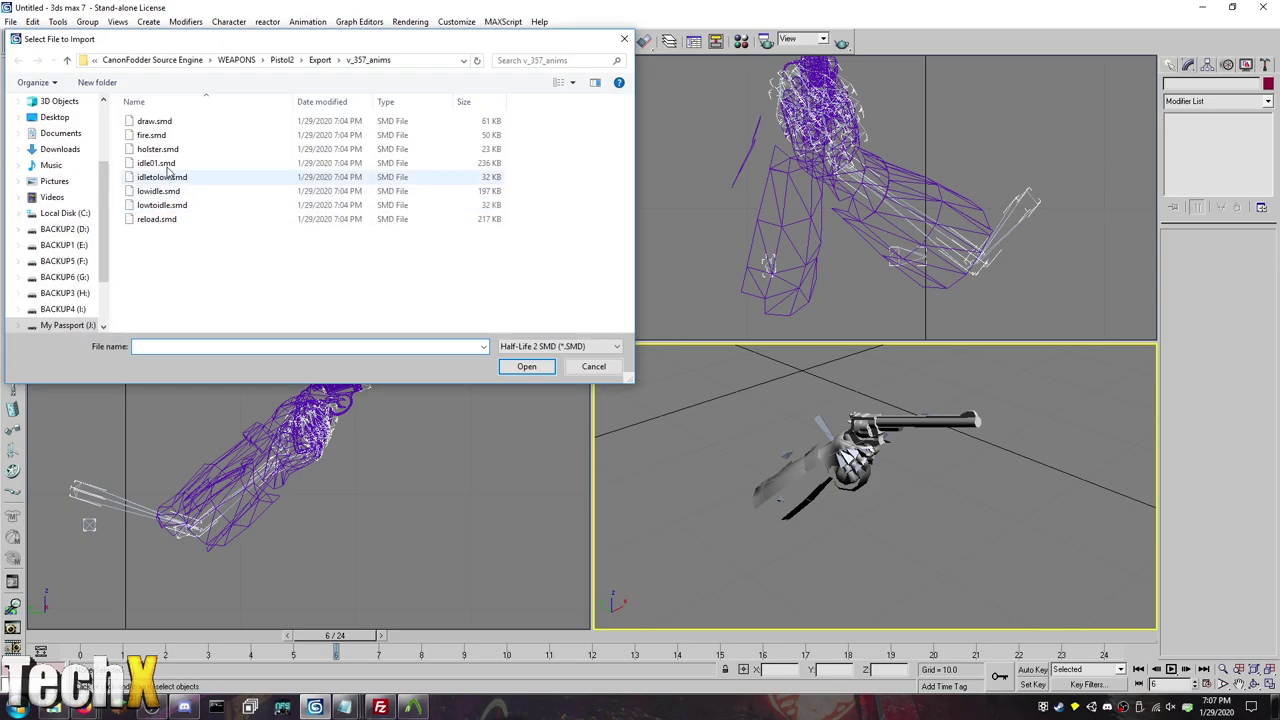
double_click(174, 151)
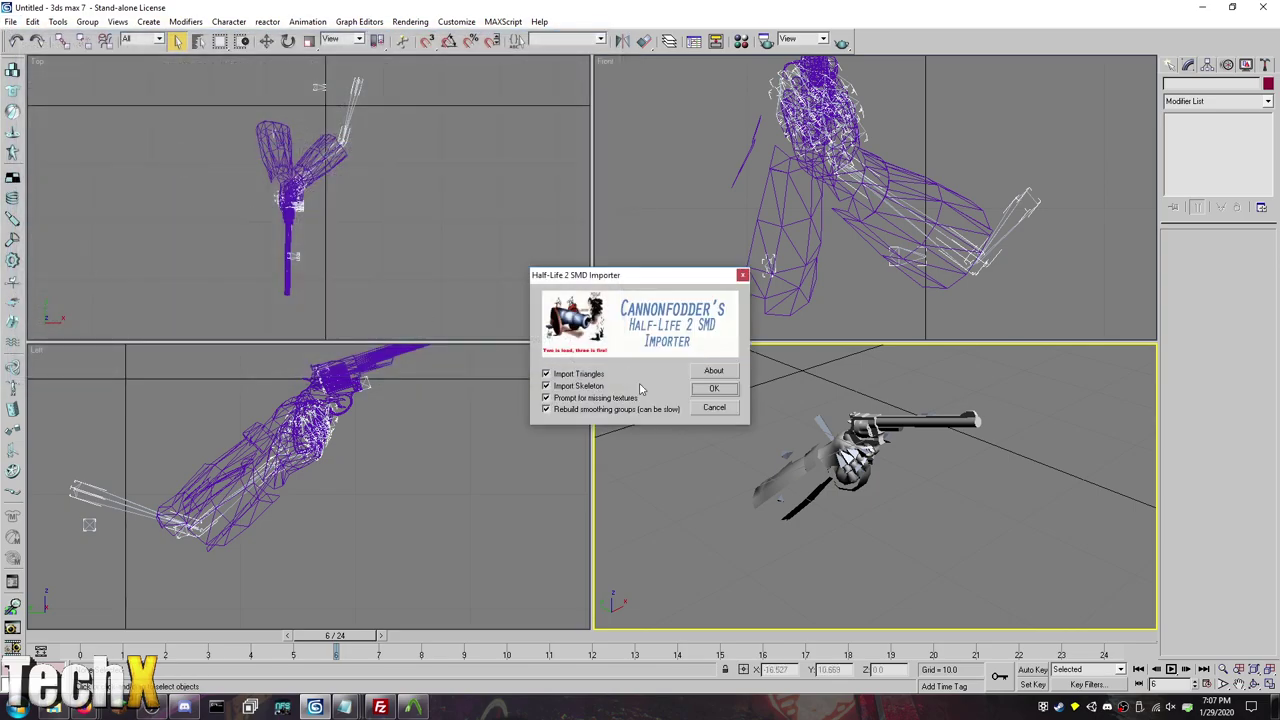
left_click(715, 390)
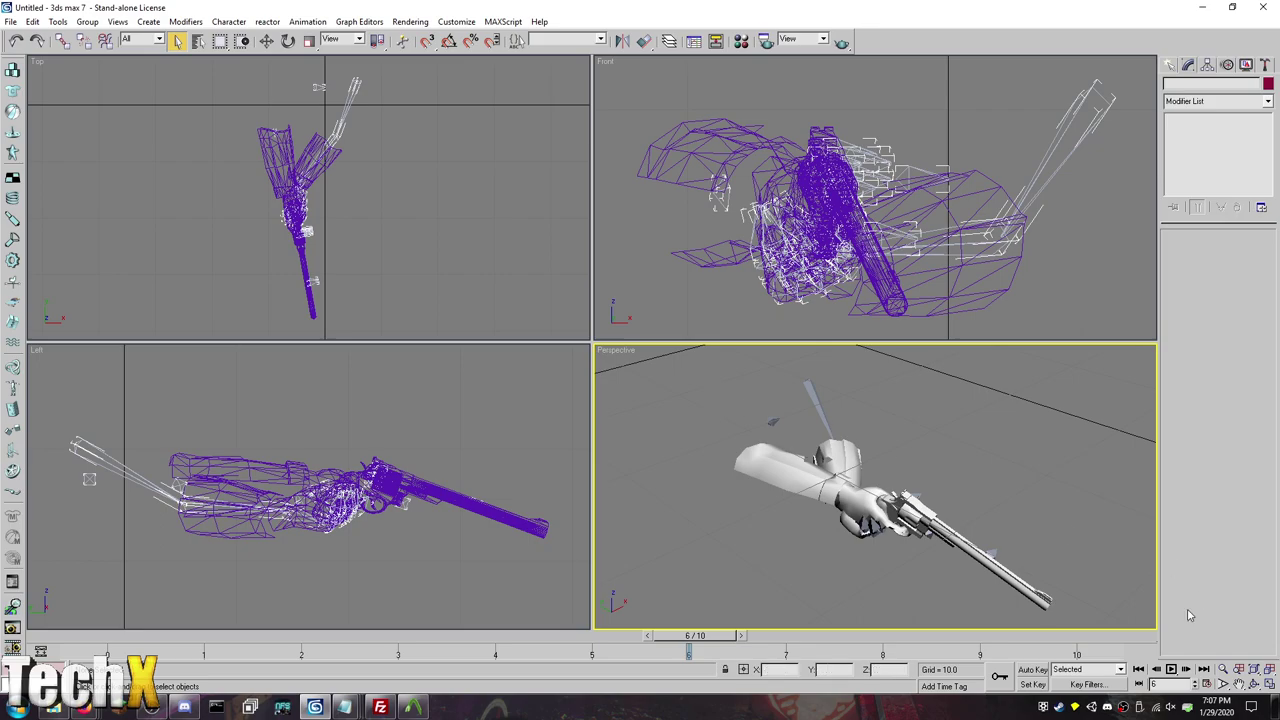
left_click(1171, 670)
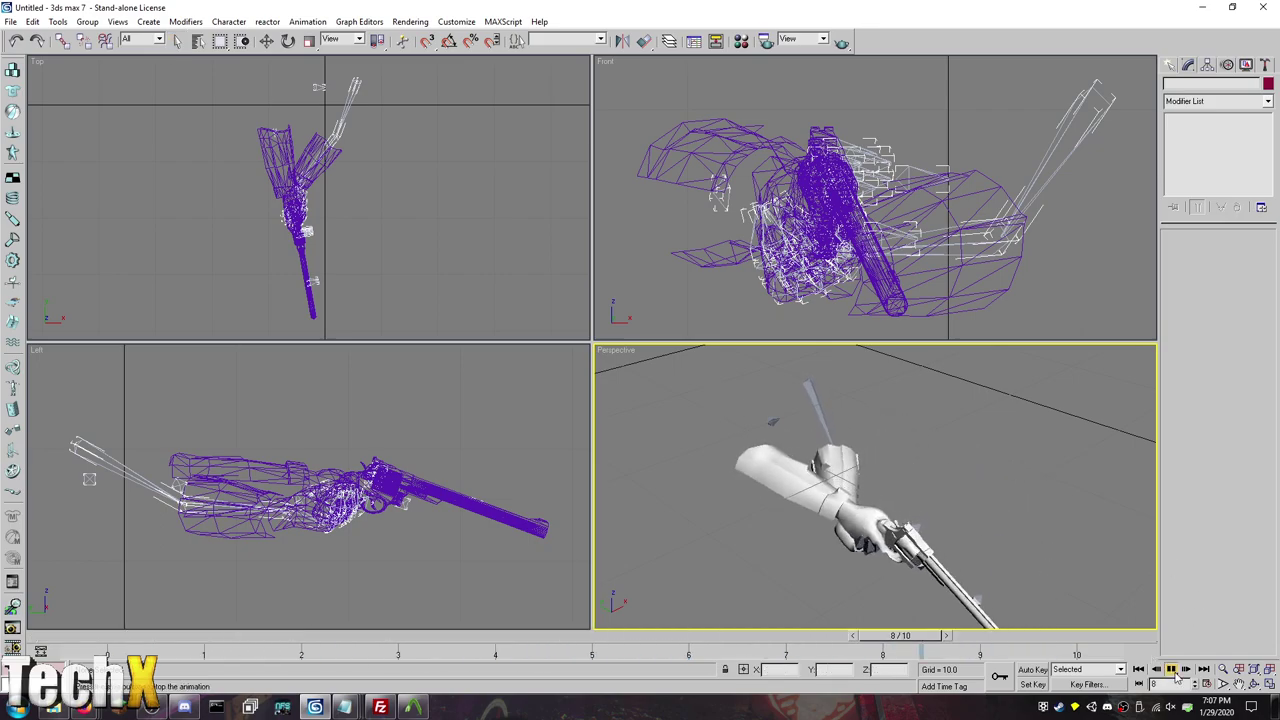
left_click(1171, 670)
Step: Export the holster animation as LithTech model DESELECT.LTA
left_click(12, 22)
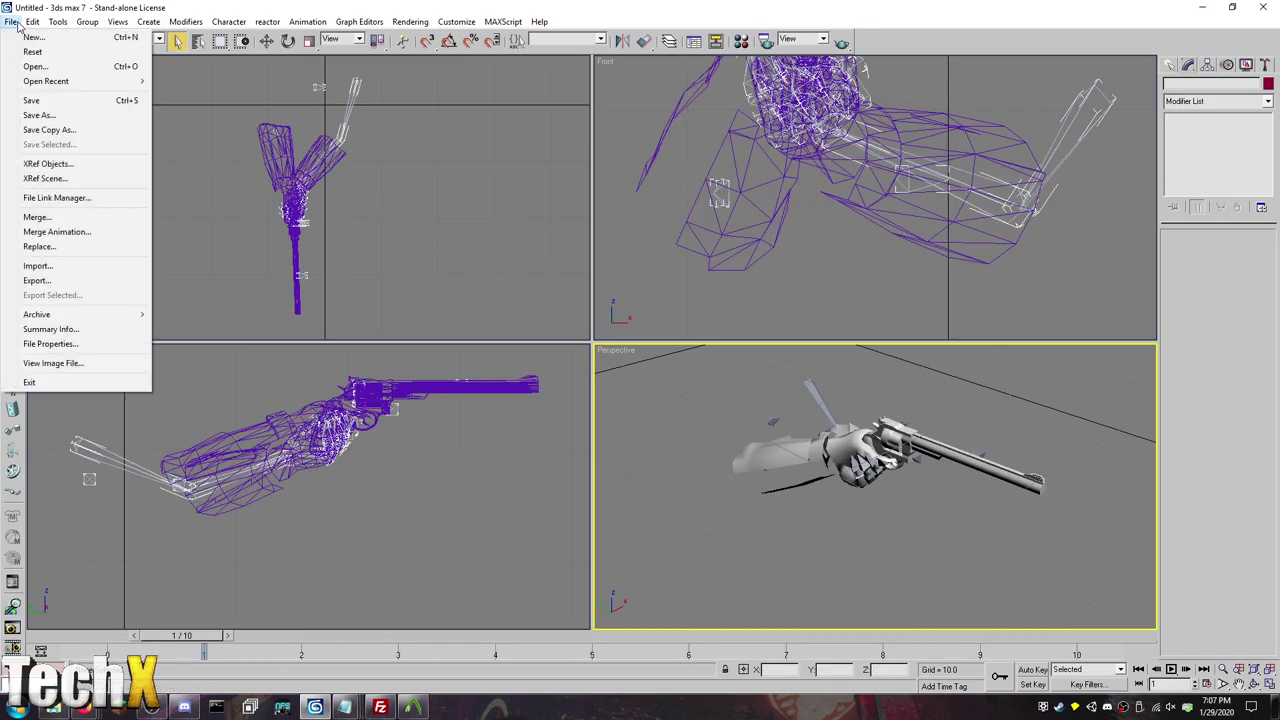
left_click(55, 280)
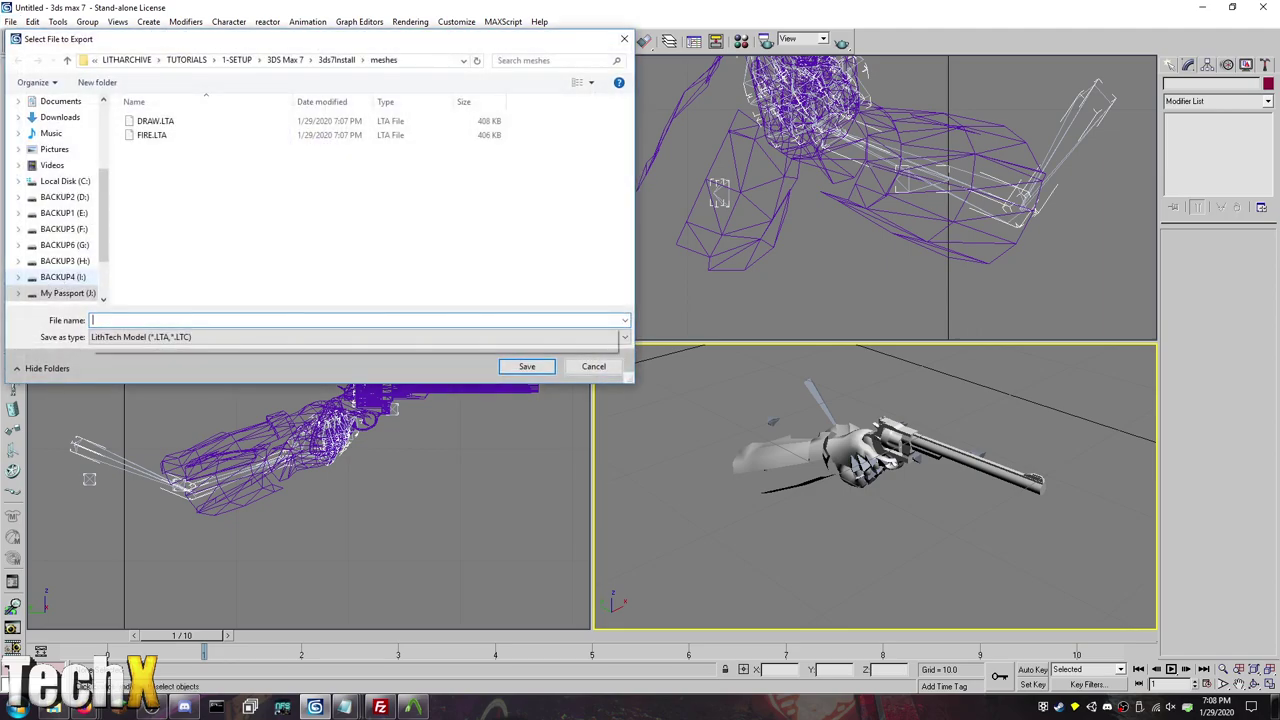
type("DE")
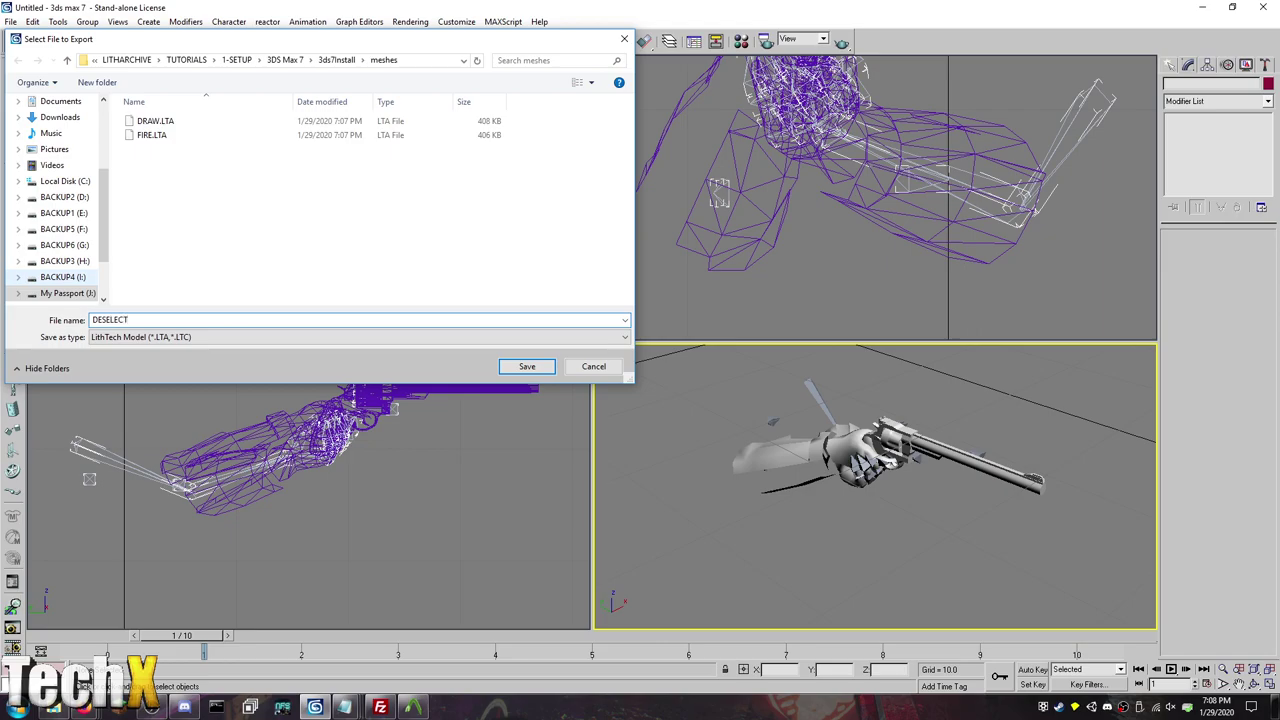
type("SELECT")
key("Return")
key("Return")
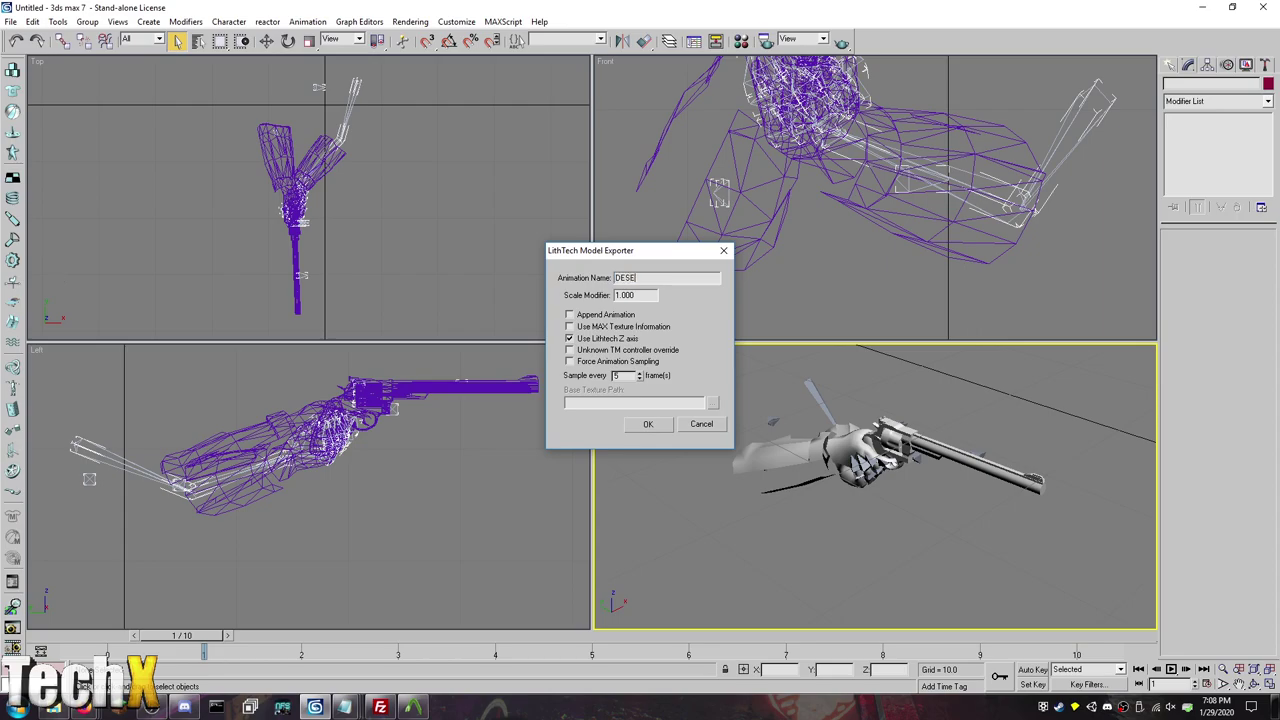
key("Return")
key("Return")
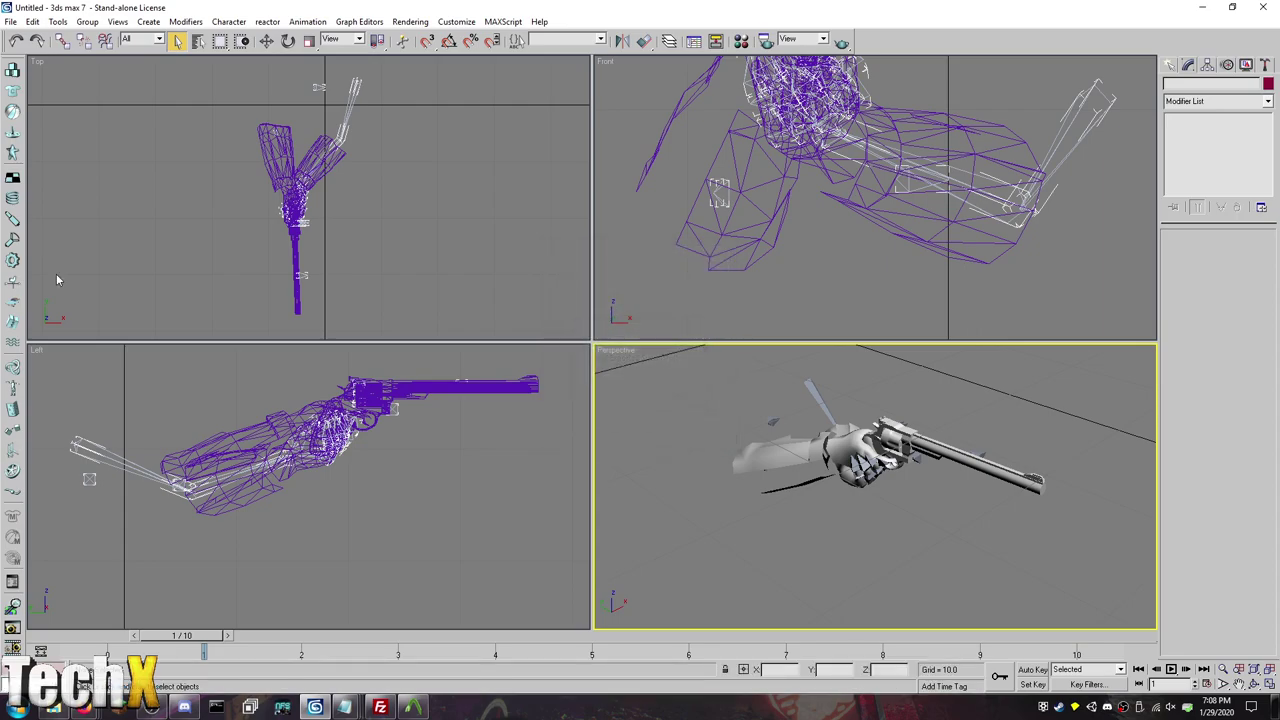
Step: Import the idle01.smd animation onto the rig and preview its playback
left_click(12, 22)
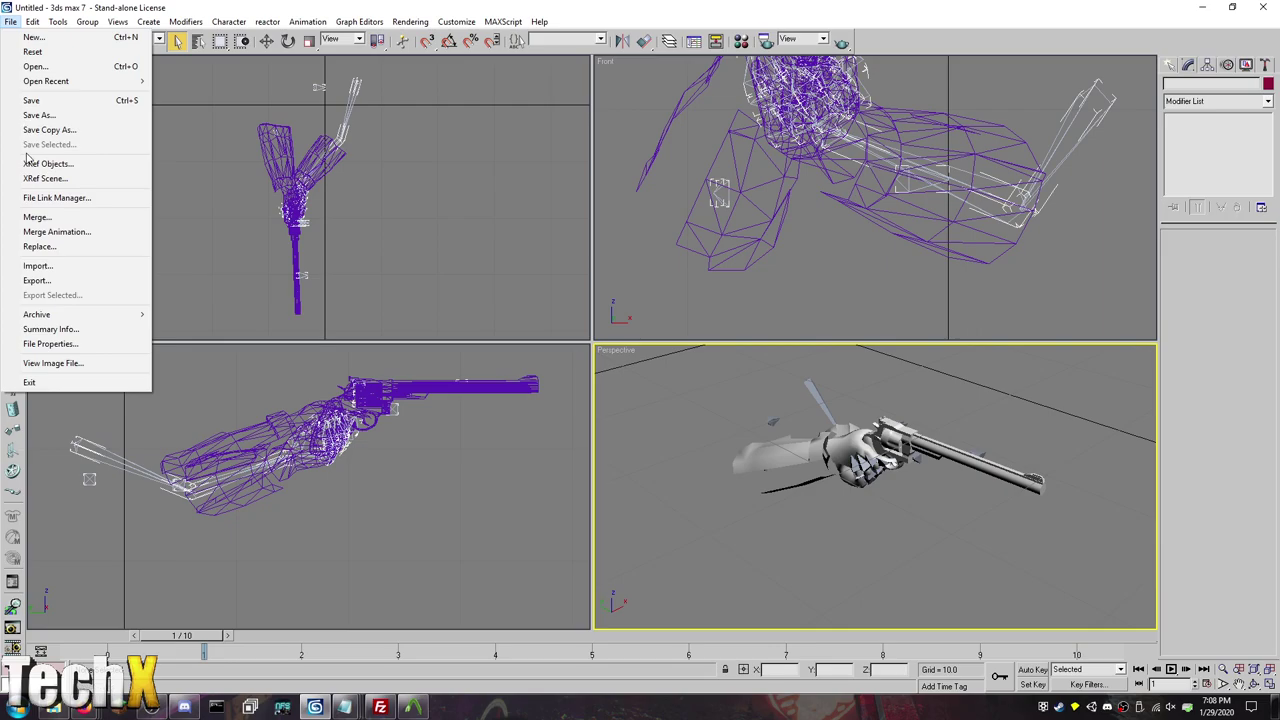
left_click(35, 266)
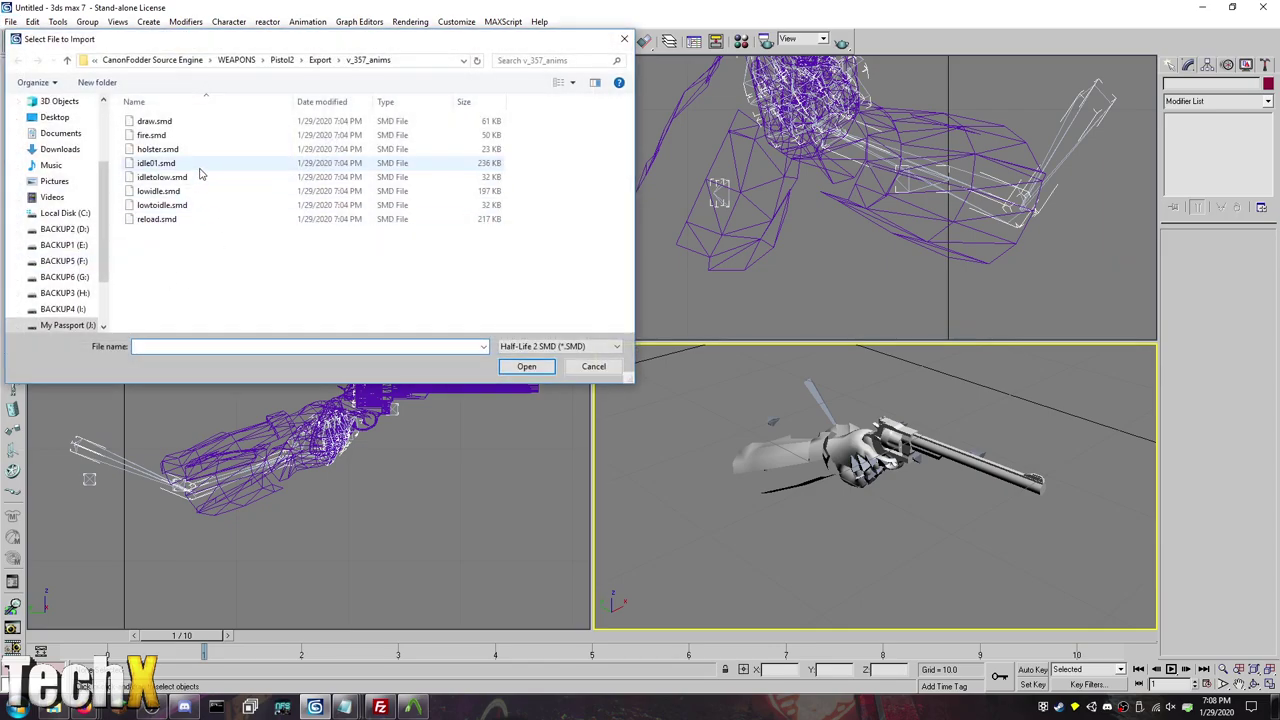
double_click(211, 183)
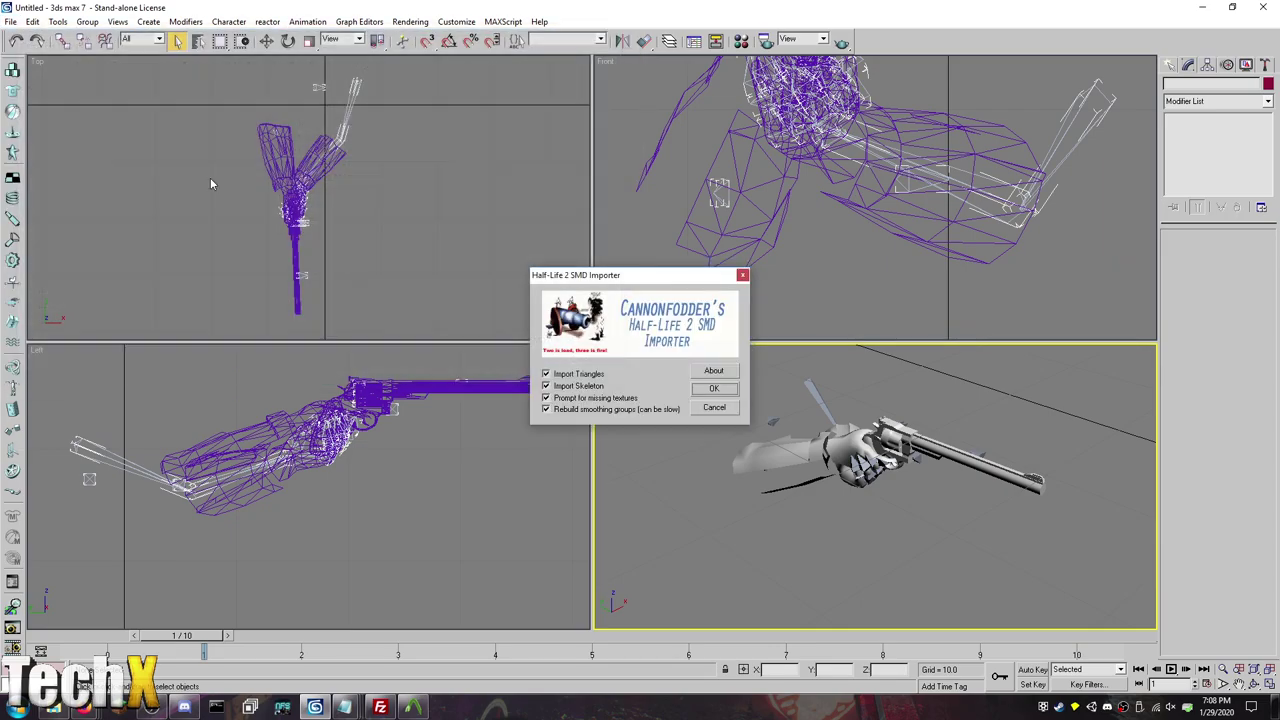
left_click(714, 389)
left_click(1170, 669)
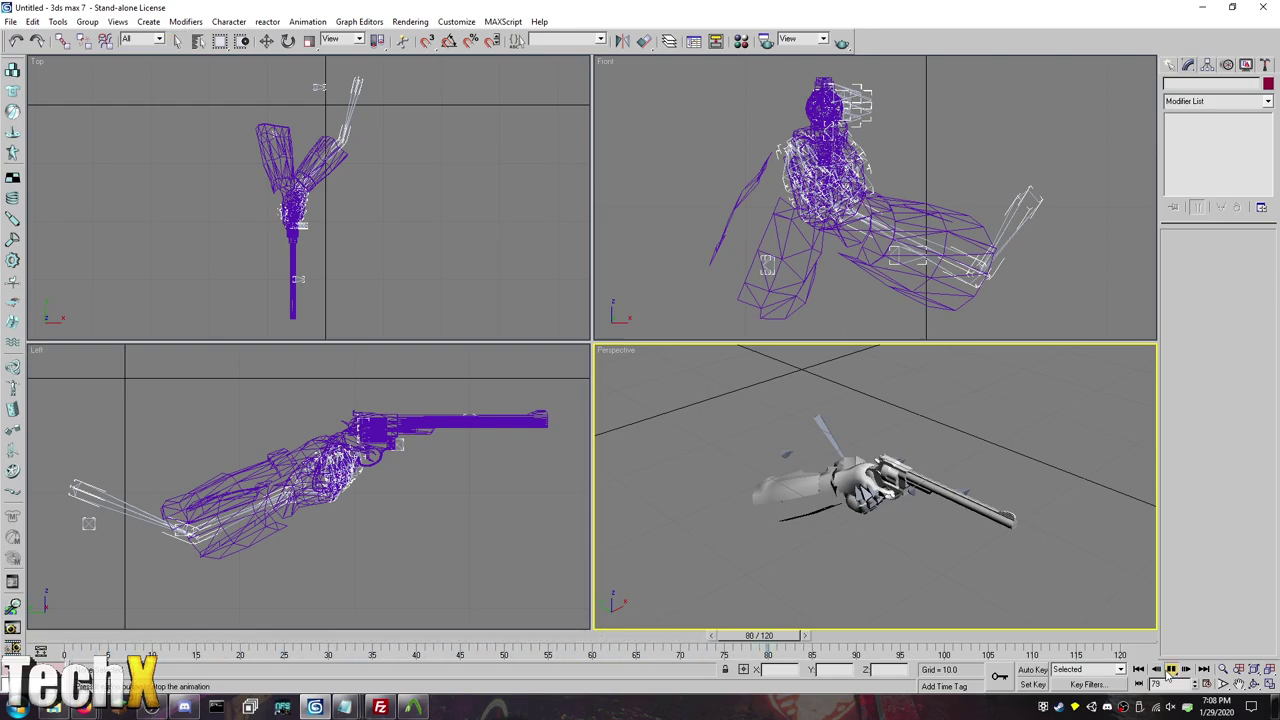
left_click(1170, 669)
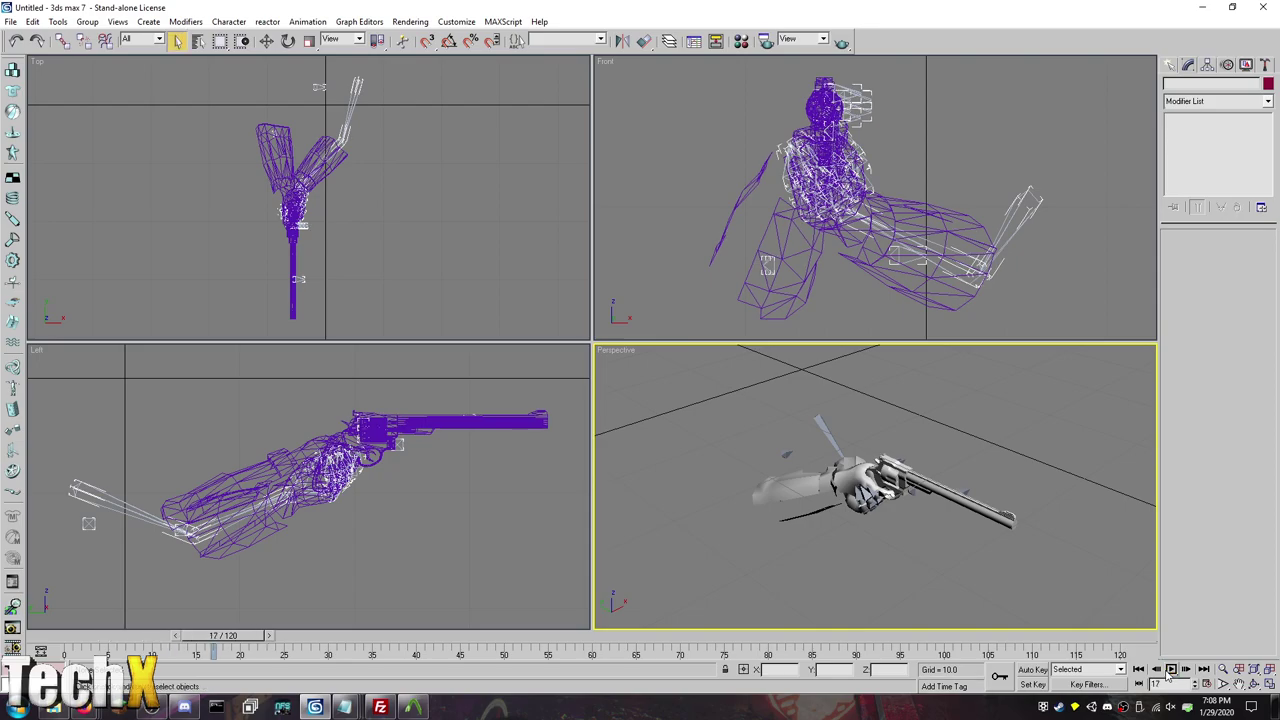
Step: Export the 120-frame idle animation as LithTech model IDLE.LTA
left_click(12, 21)
left_click(37, 282)
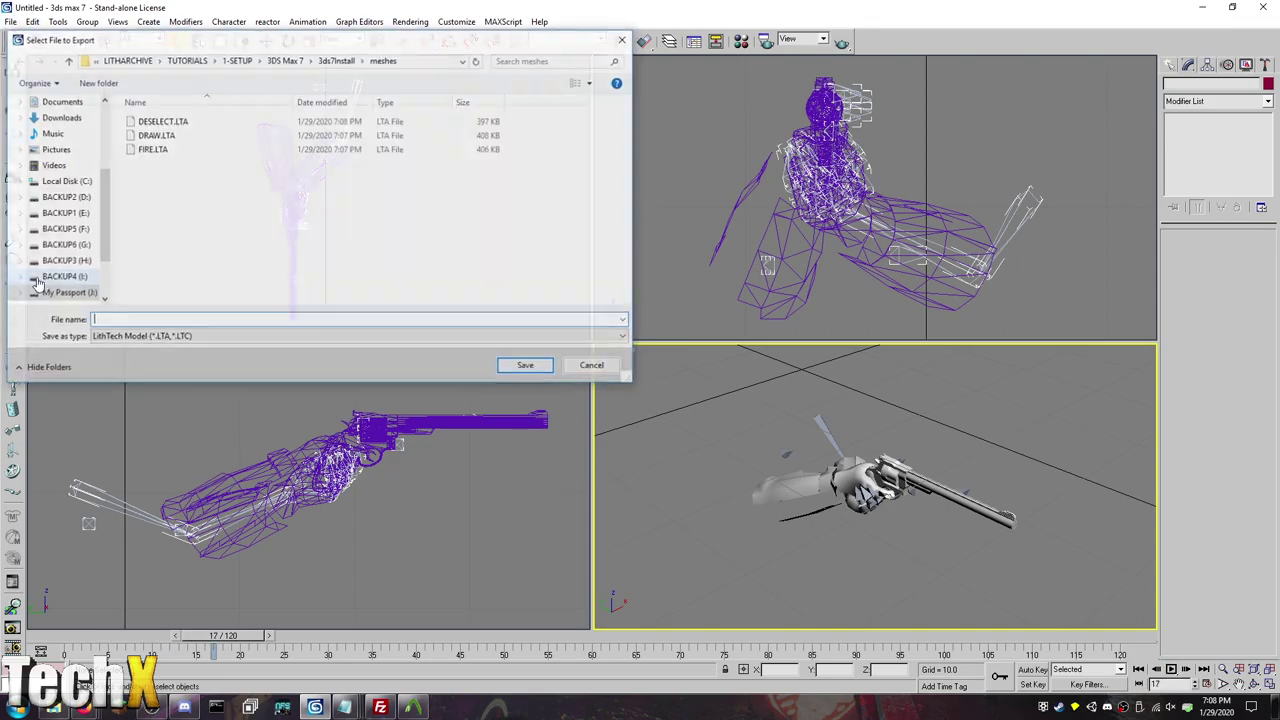
type("IDLE_0")
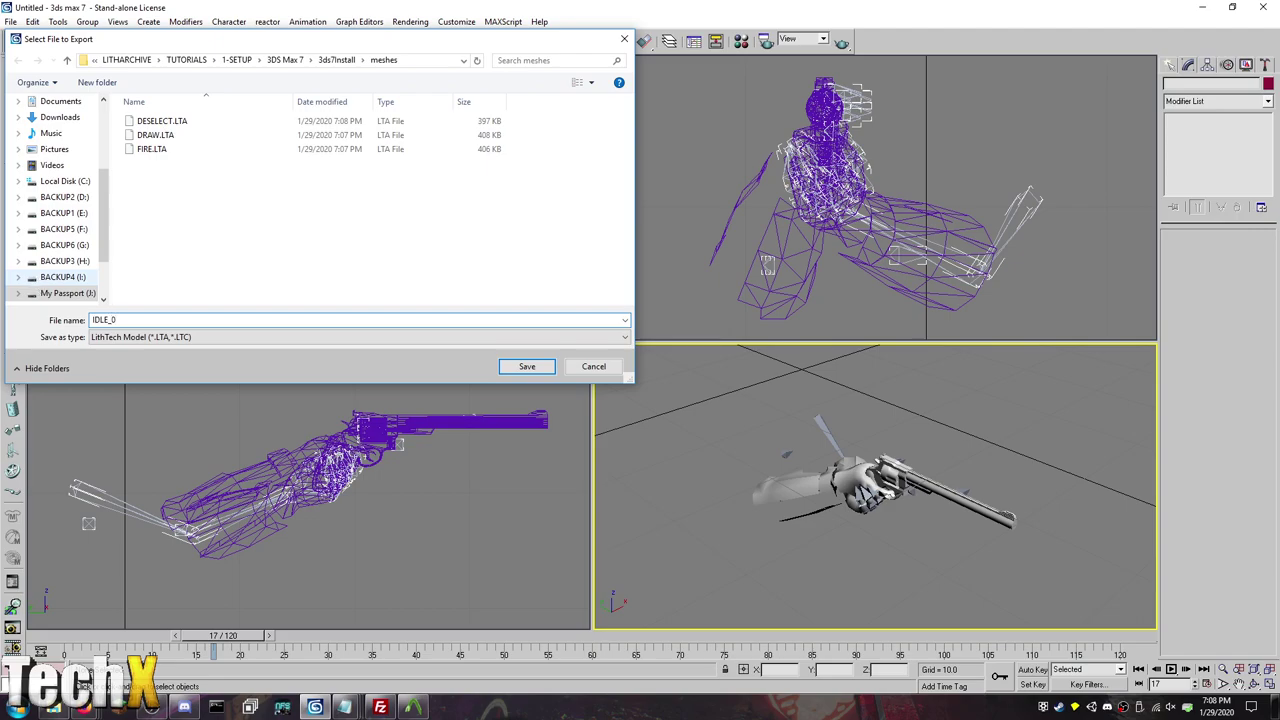
key("Return")
key("Return")
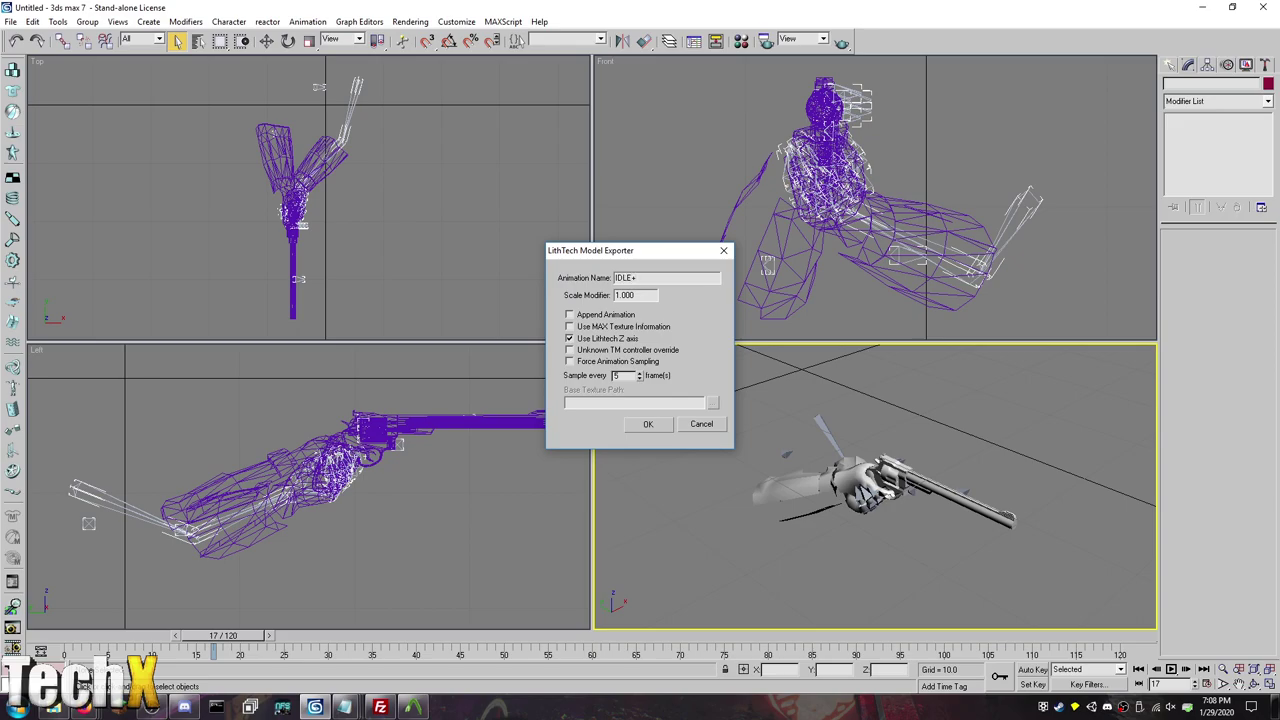
key("Return")
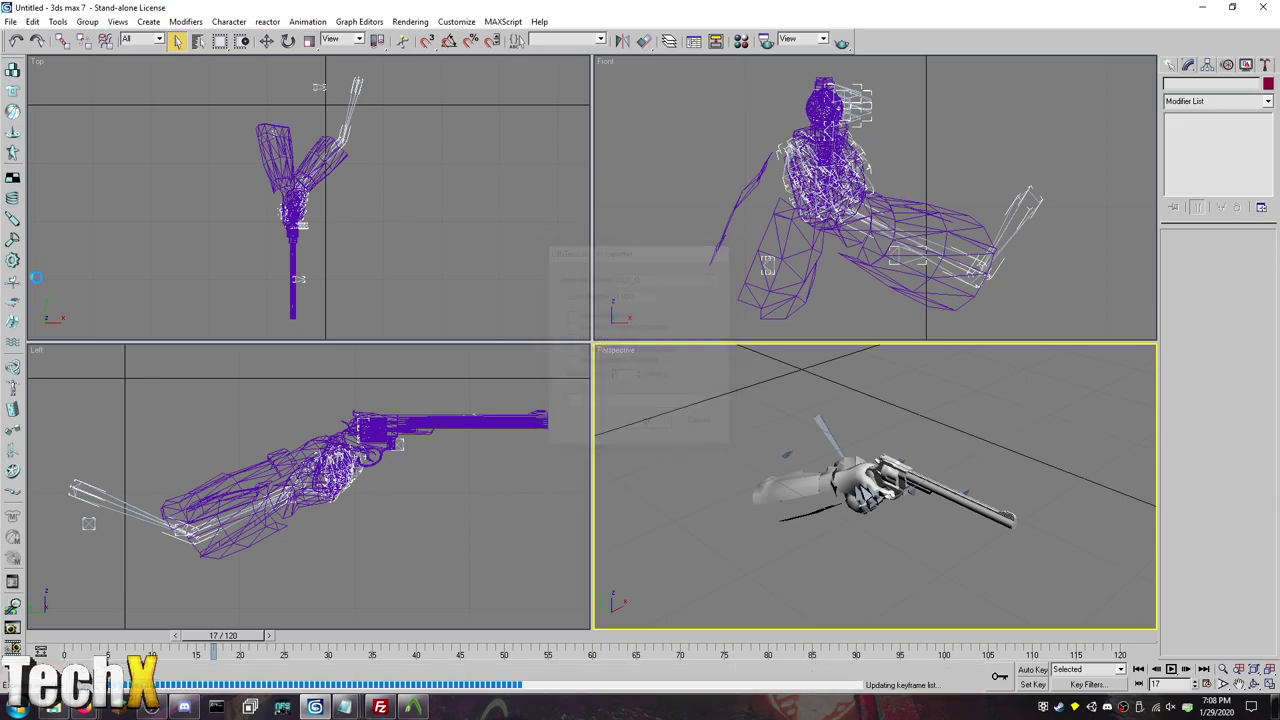
key("Return")
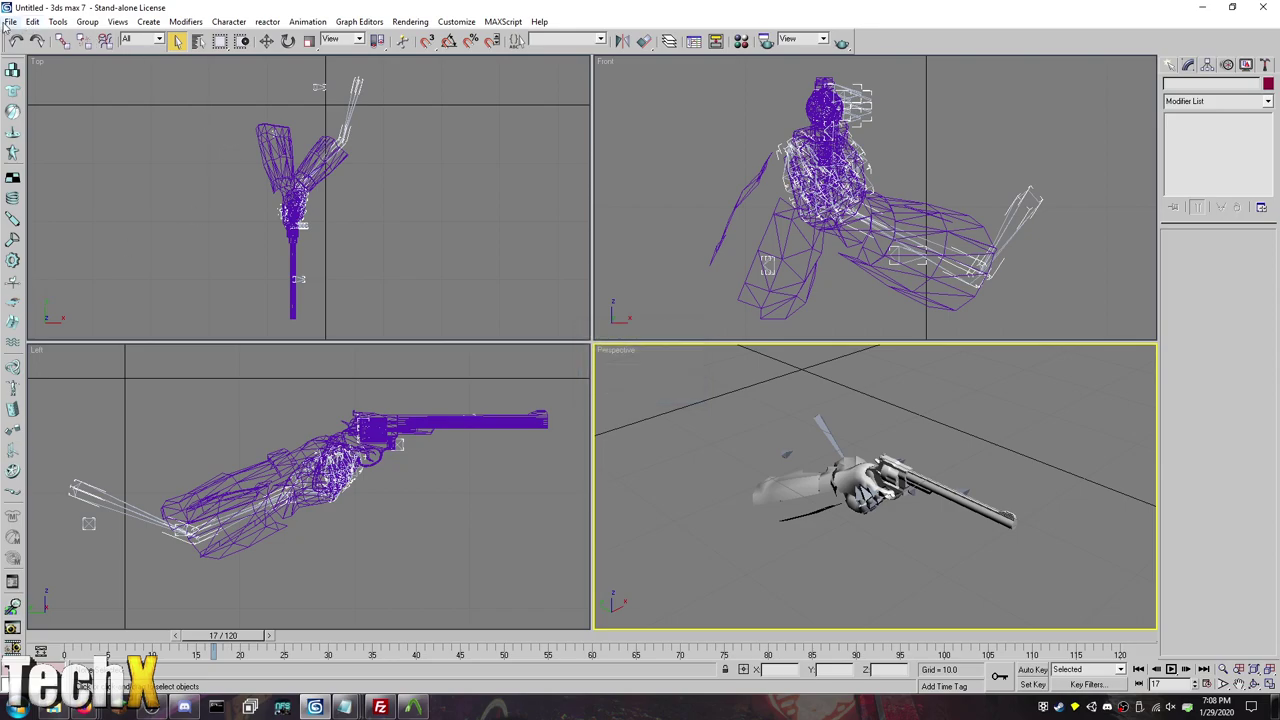
left_click(11, 21)
Step: Import idletolow.smd onto the rig and preview its playback
left_click(37, 266)
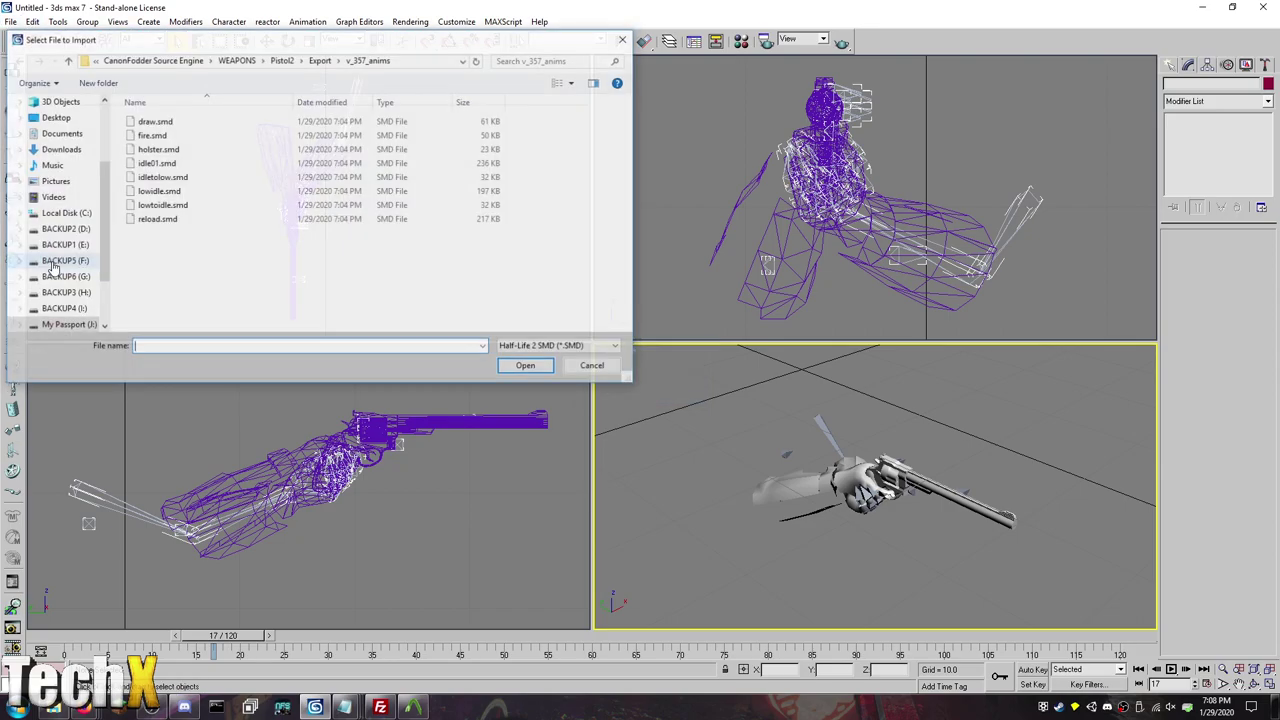
double_click(220, 177)
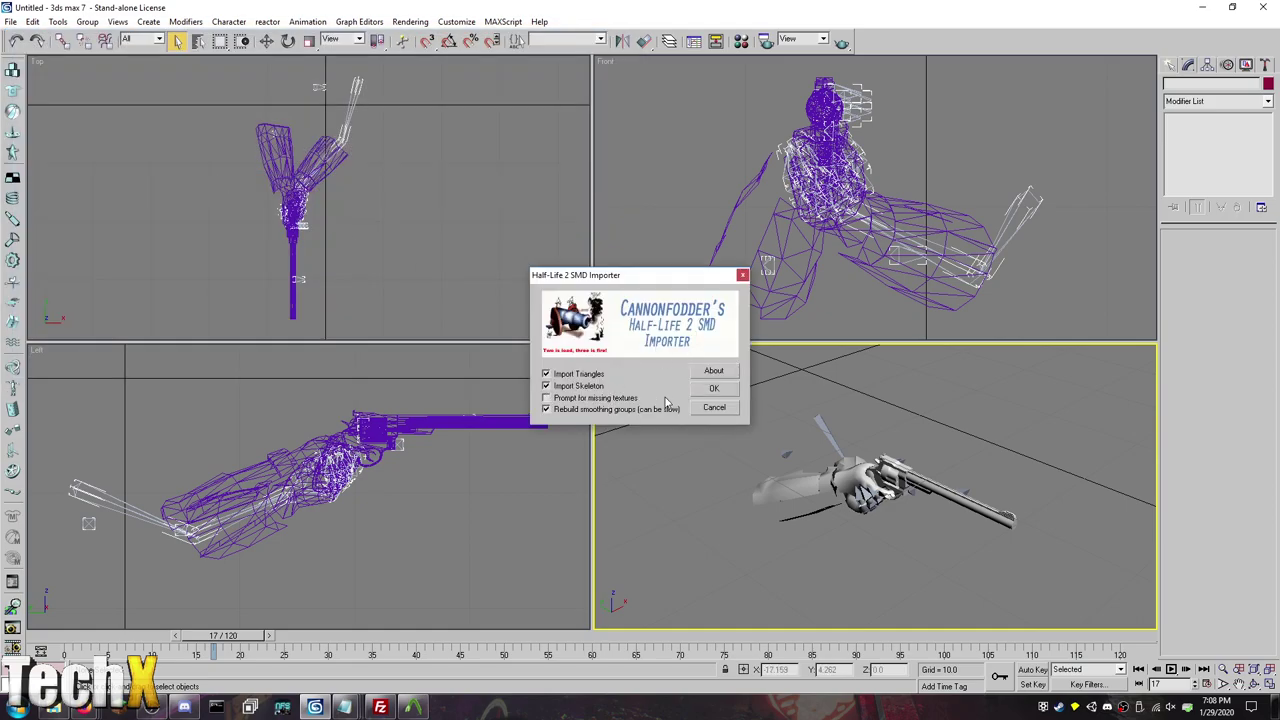
left_click(713, 389)
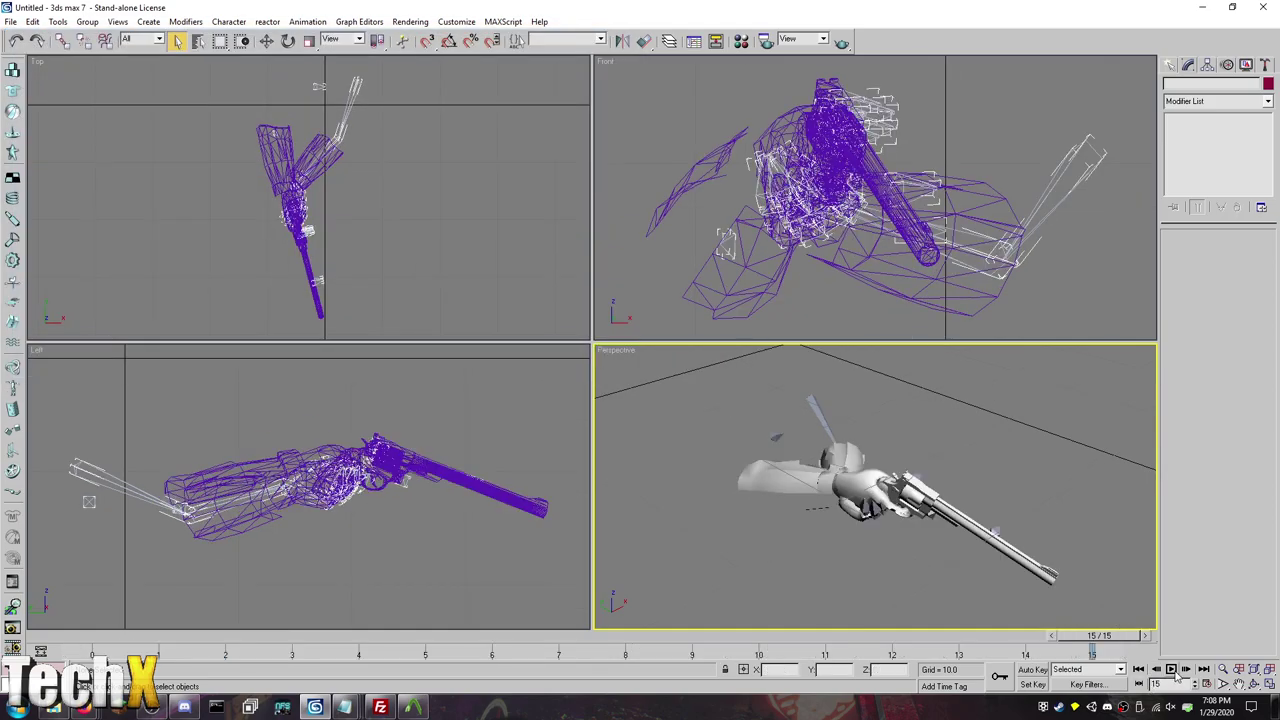
left_click(1173, 670)
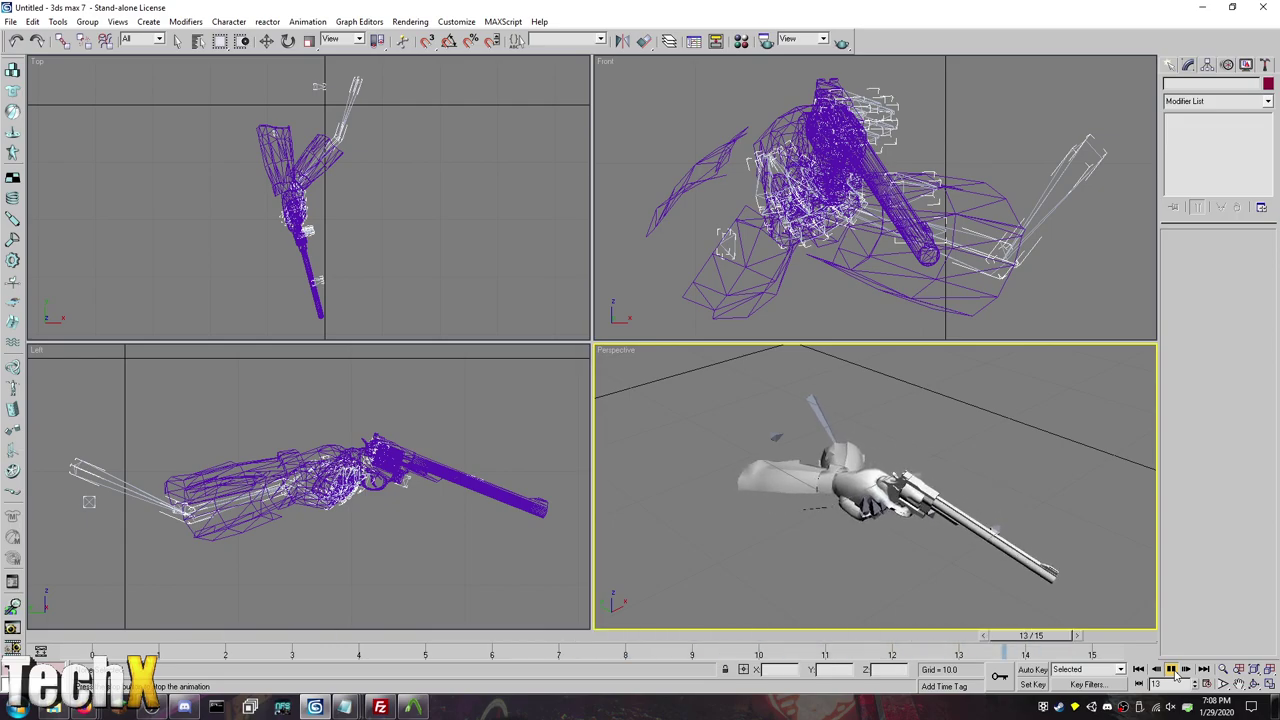
left_click(1172, 670)
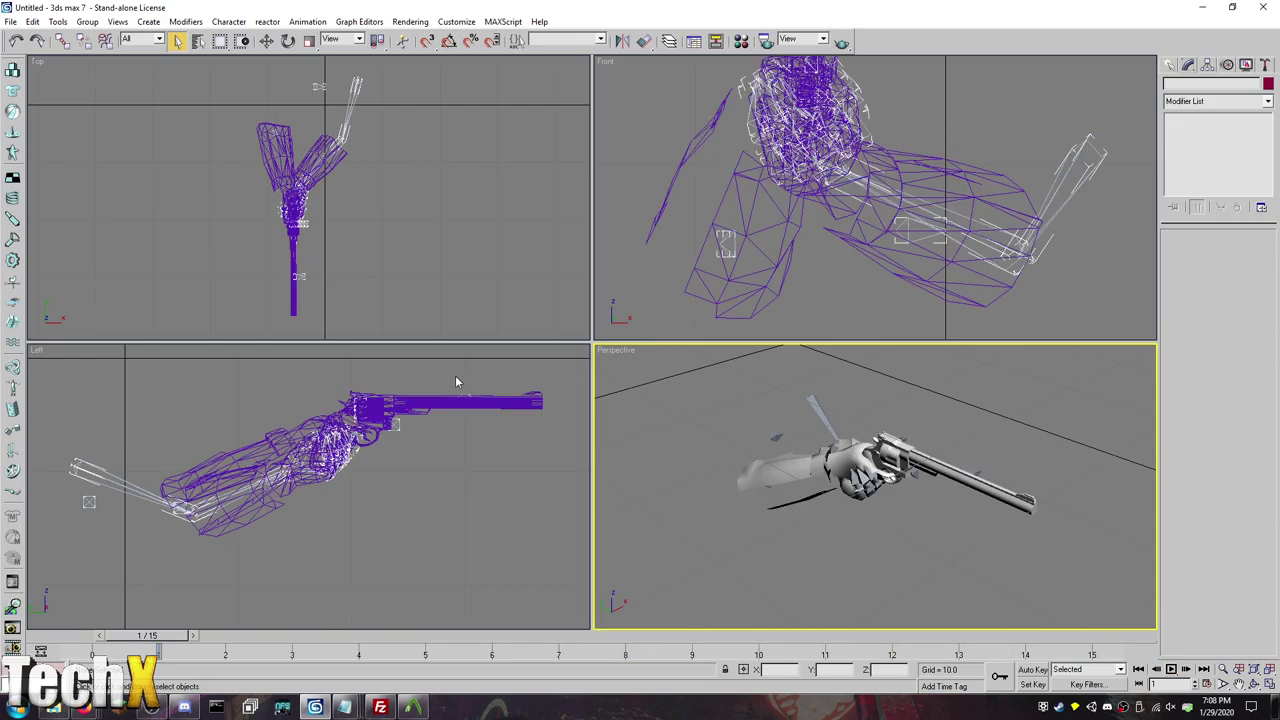
Step: Import lowidle.smd onto the revolver rig and play it on the 100-frame timeline
left_click(10, 21)
left_click(36, 266)
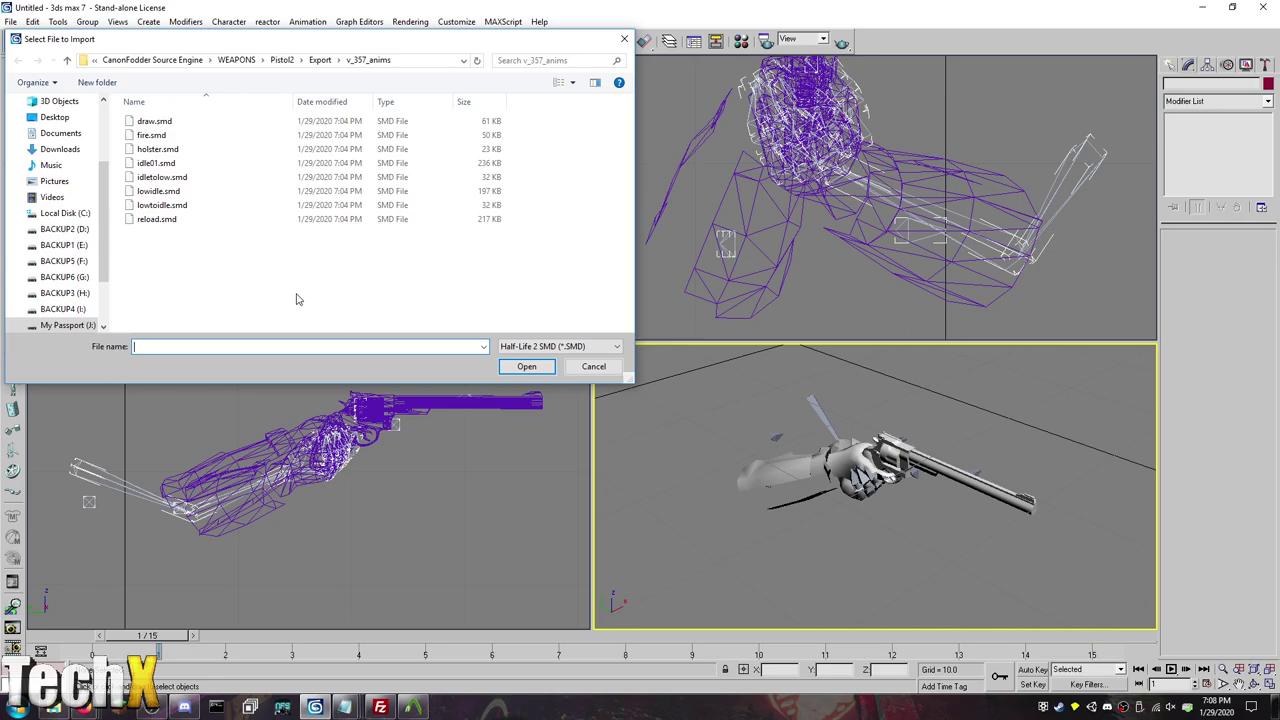
double_click(158, 191)
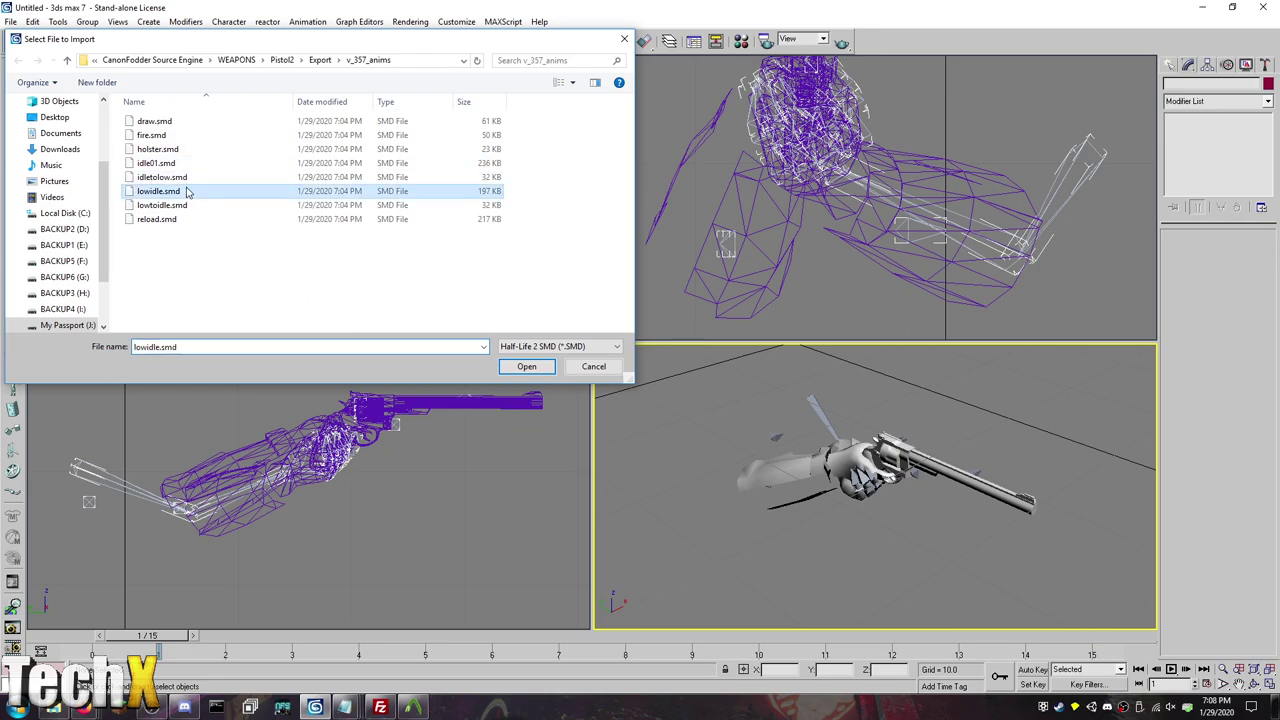
left_click(706, 391)
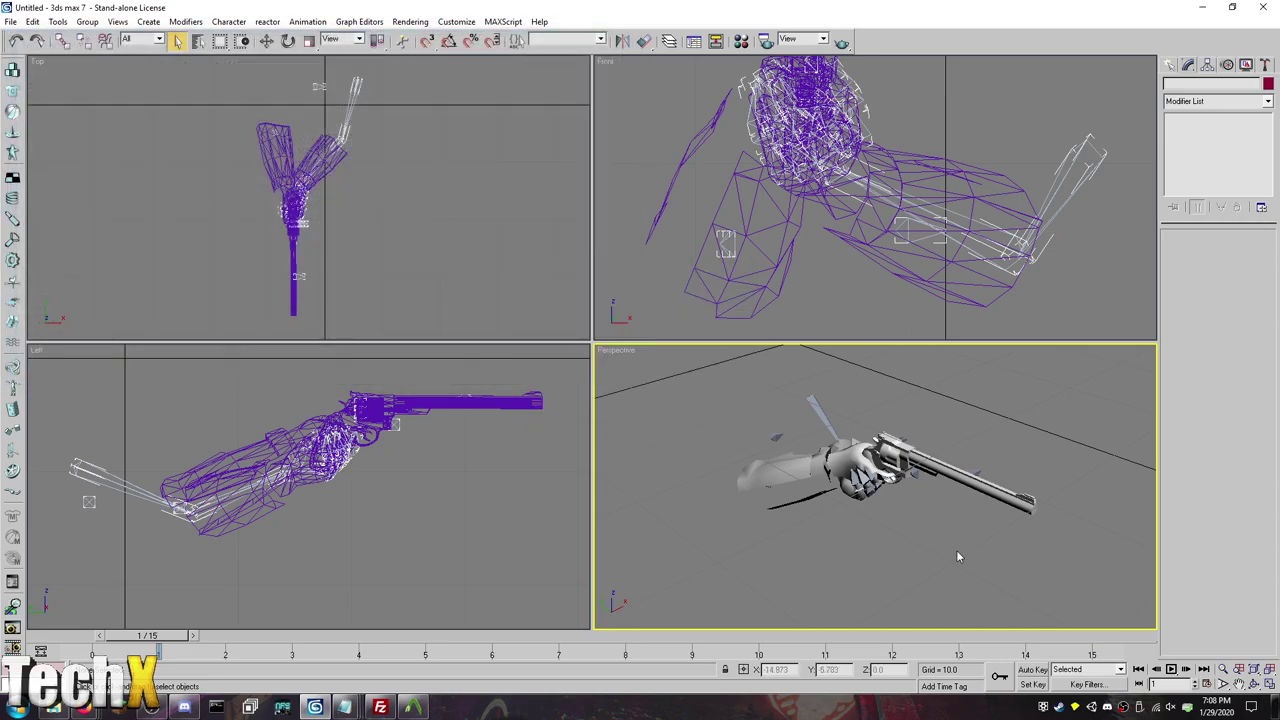
left_click(1171, 670)
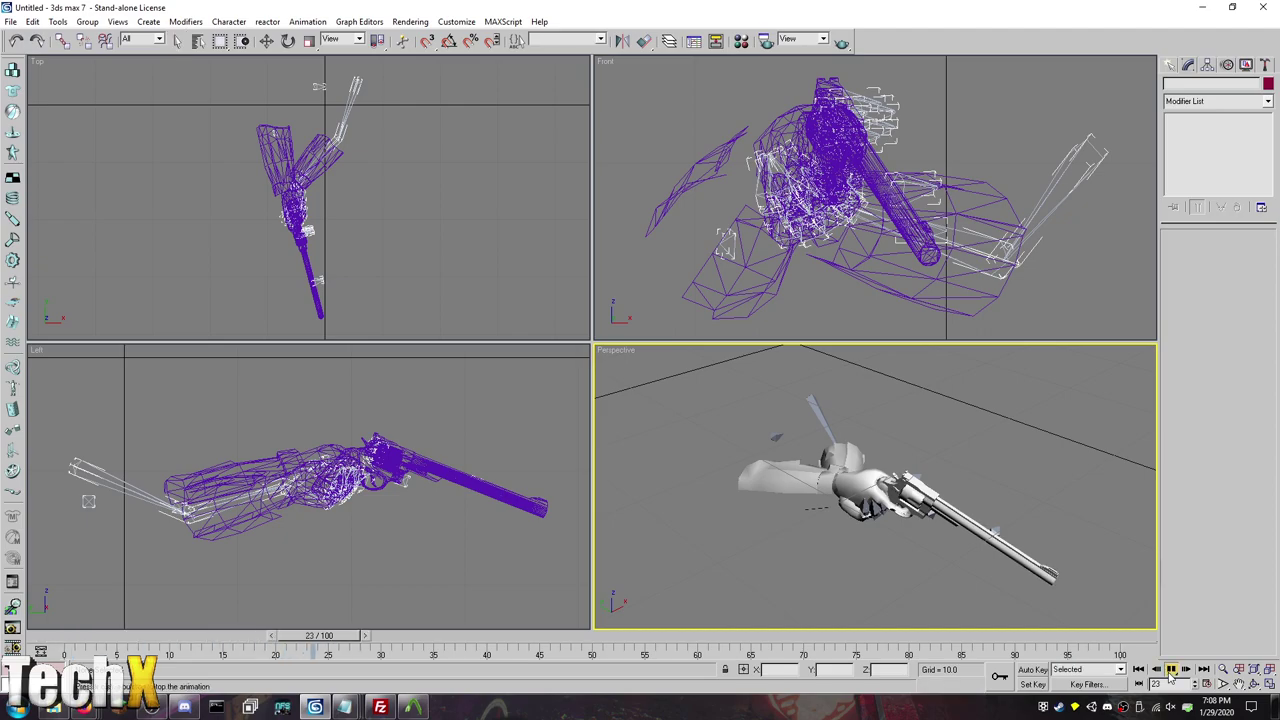
left_click(10, 21)
Step: Import reload.smd, preview it, and stop playback at frame 0
left_click(37, 266)
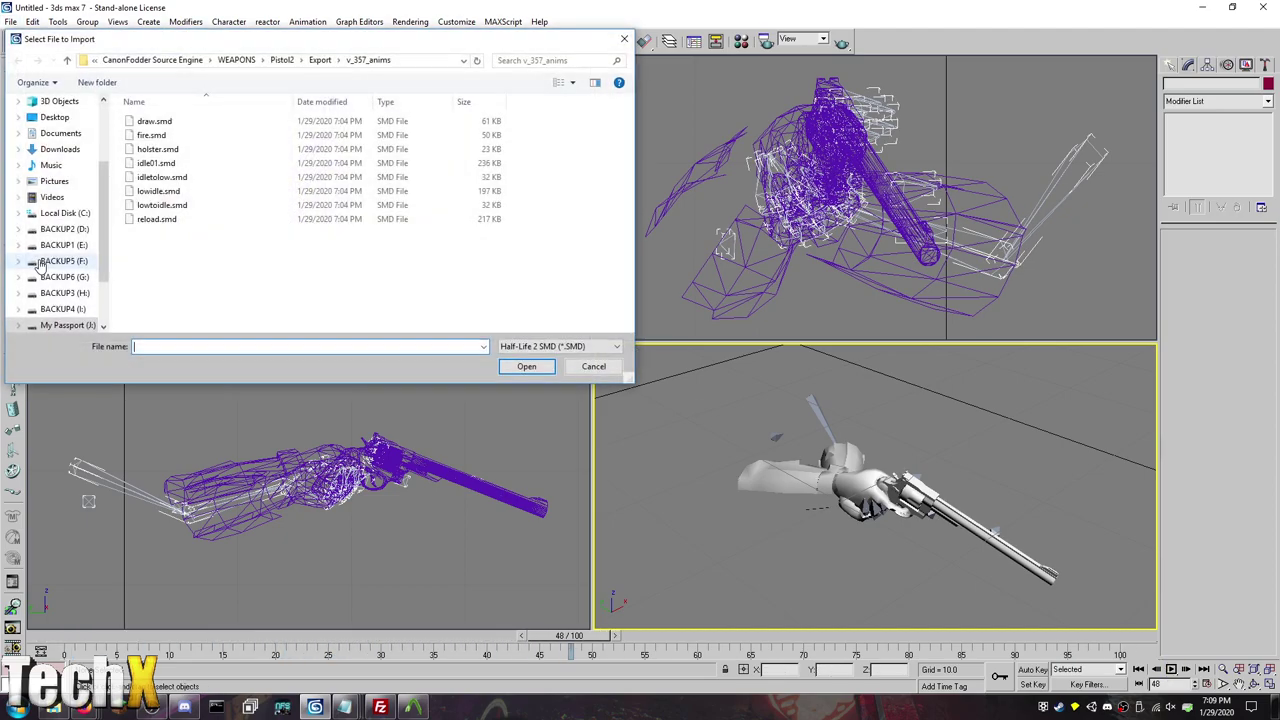
double_click(214, 219)
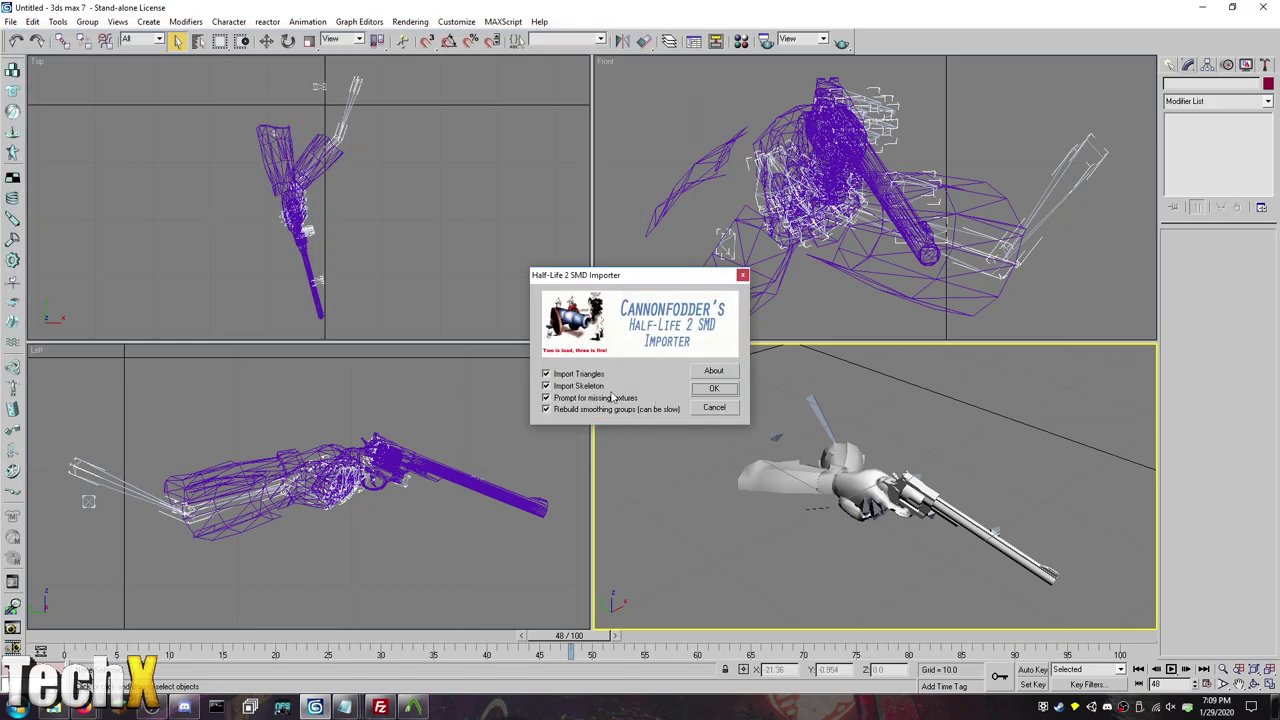
left_click(722, 392)
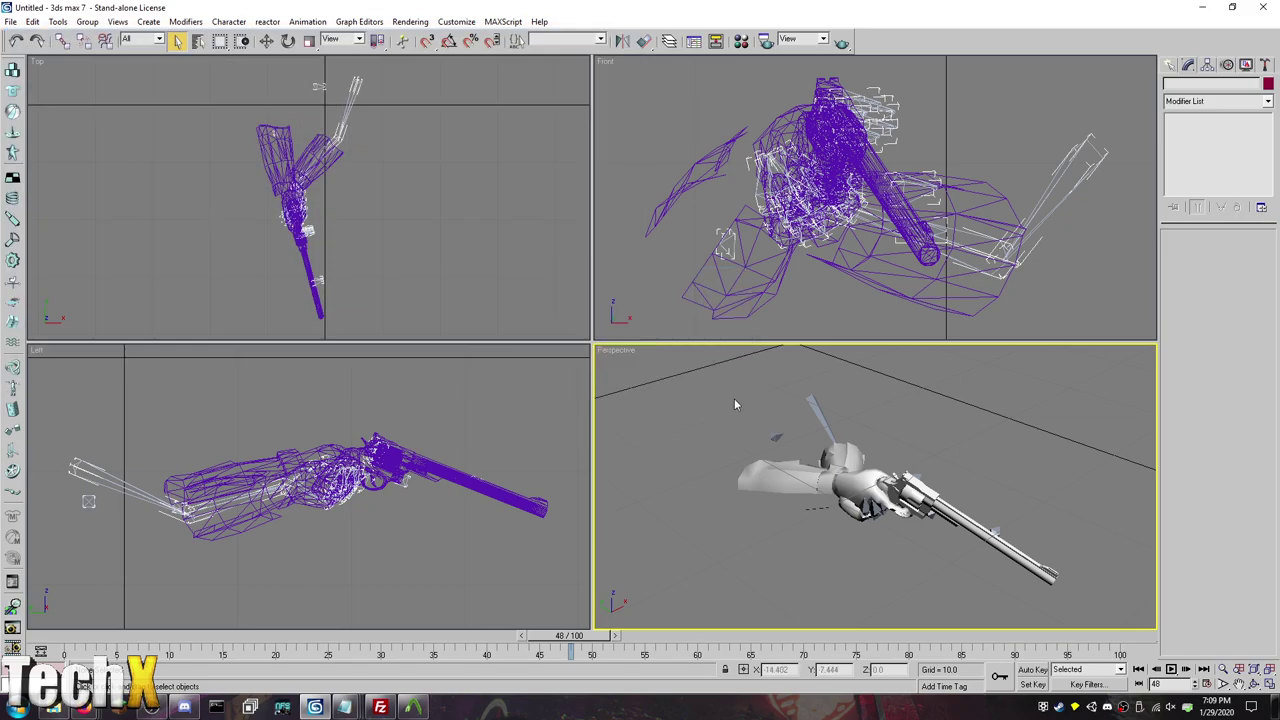
left_click(1172, 669)
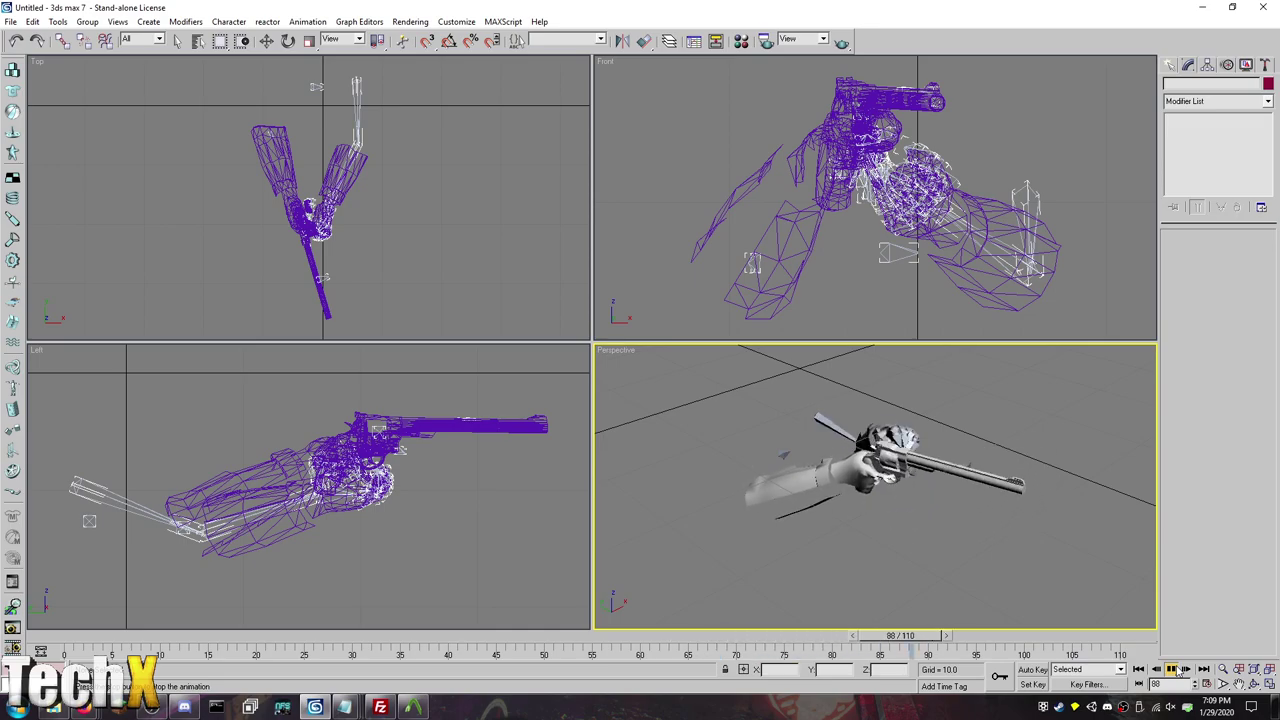
left_click(1140, 668)
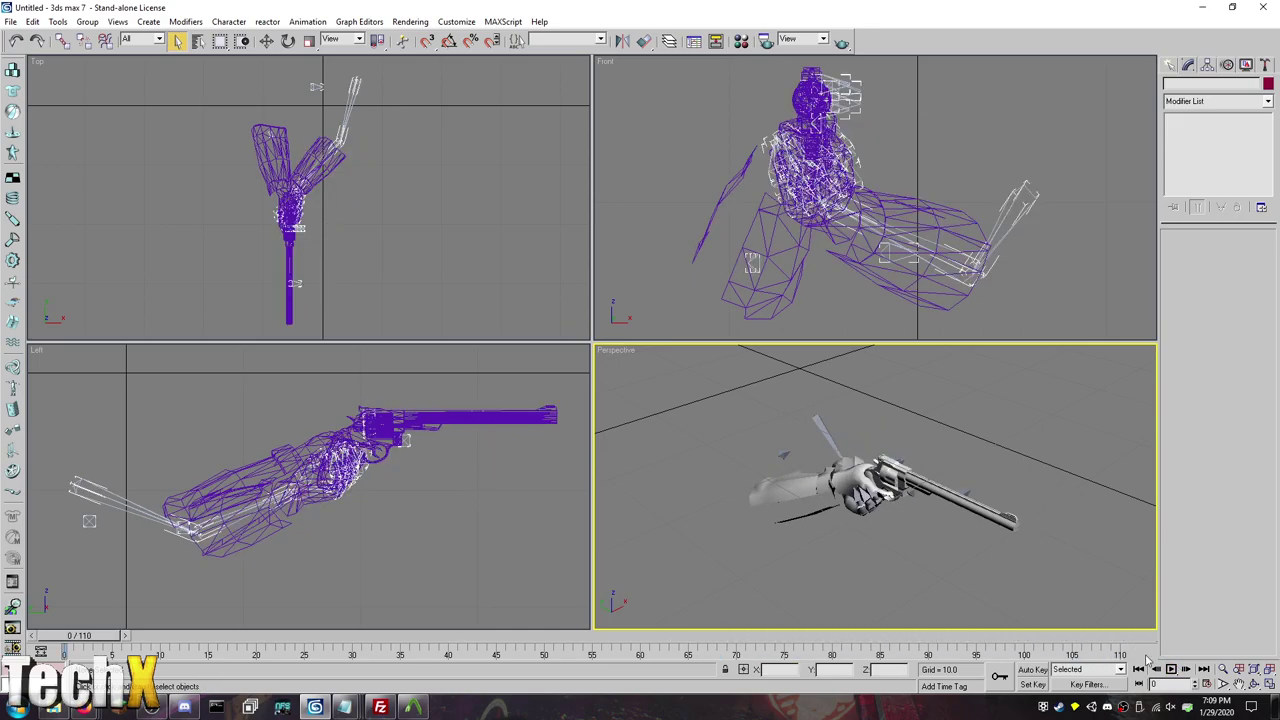
Step: Export the reload animation as LithTech model RELOAD and minimize 3ds Max
left_click(10, 21)
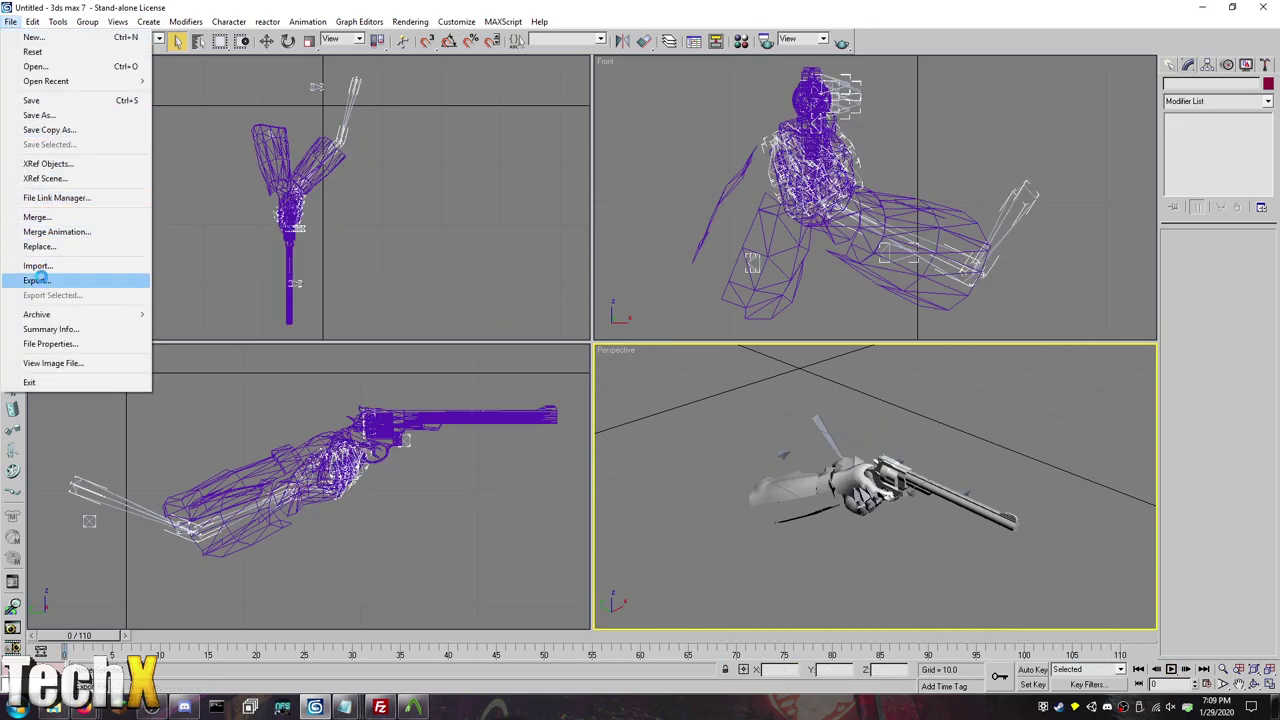
left_click(38, 280)
type("REL")
key("Return")
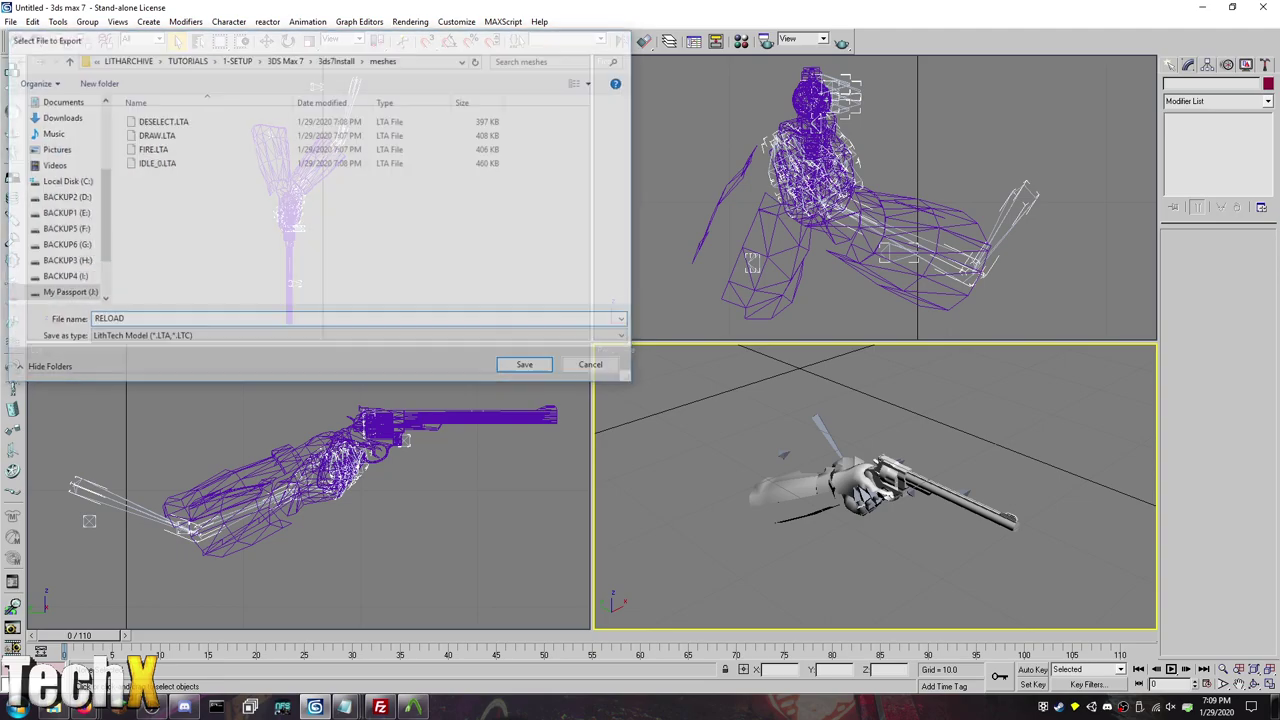
key("Return")
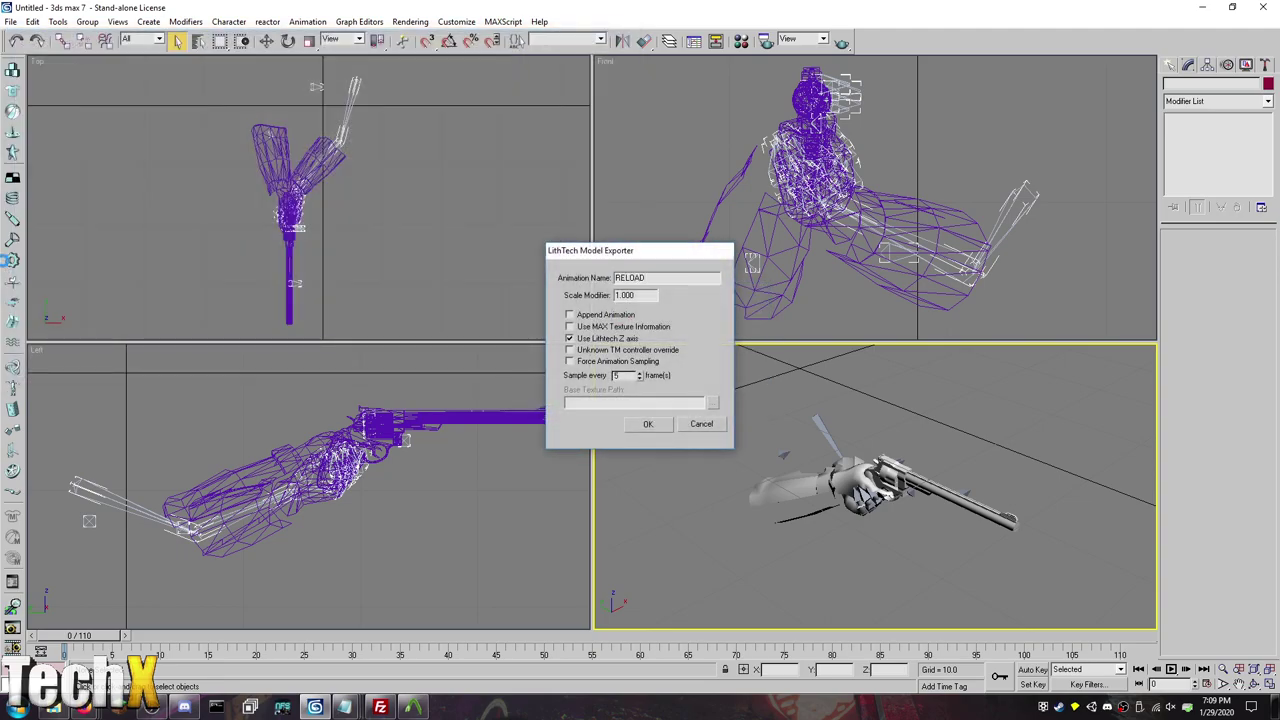
key("Return")
key("Return")
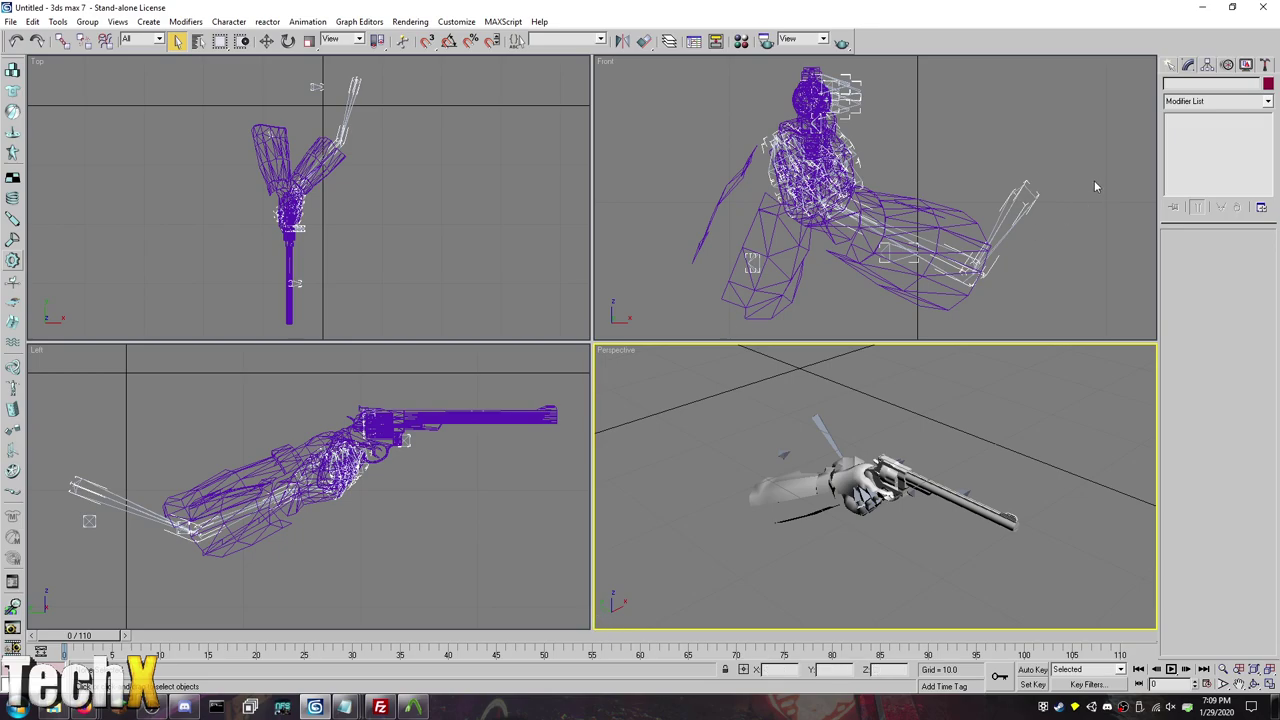
left_click(1203, 8)
Step: Go from Export up to 1-SETUP, into JUPITER_ENT INSTALL\Tools, and launch ModelEdit.exe
left_click(757, 472)
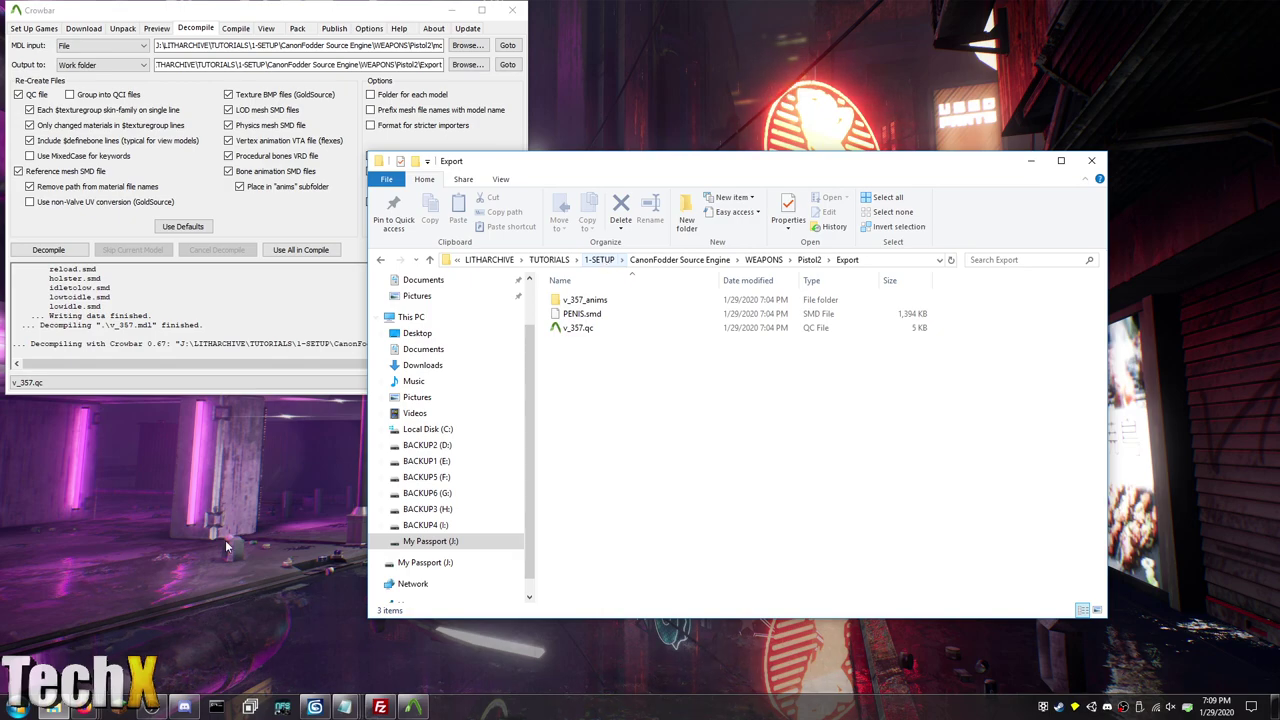
left_click(600, 260)
double_click(600, 342)
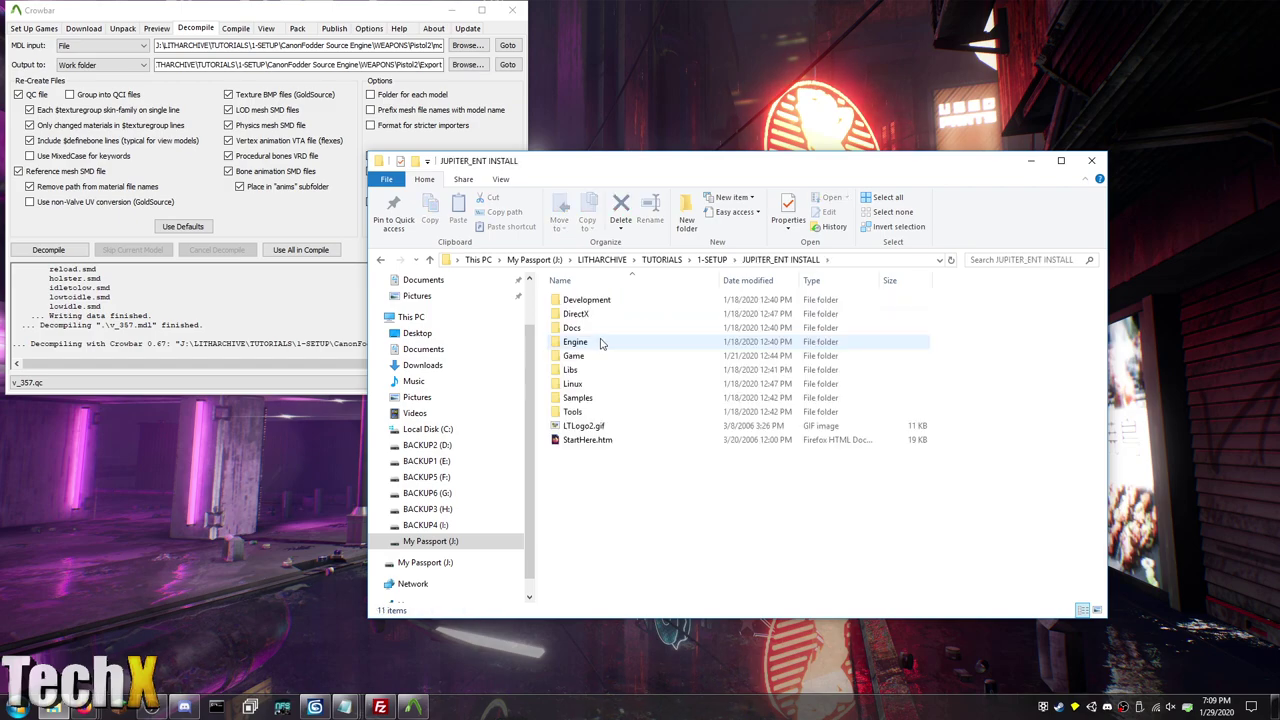
double_click(600, 413)
left_click(585, 397)
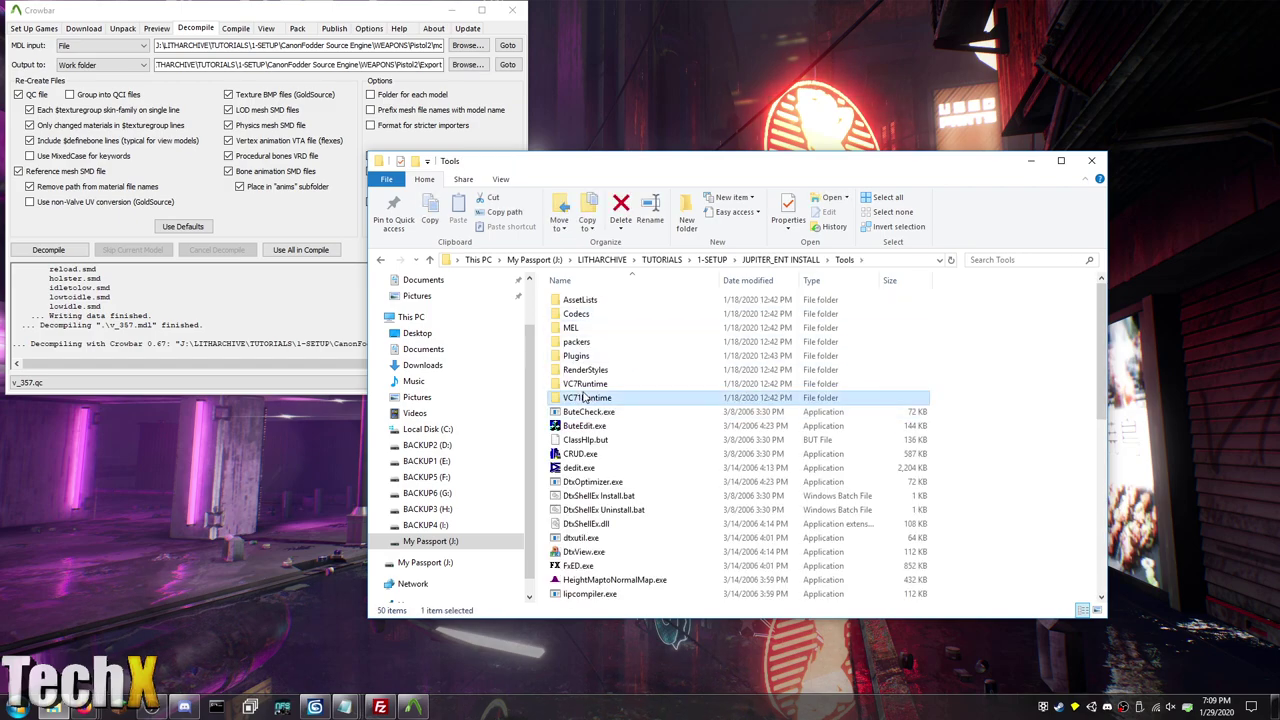
type("mo")
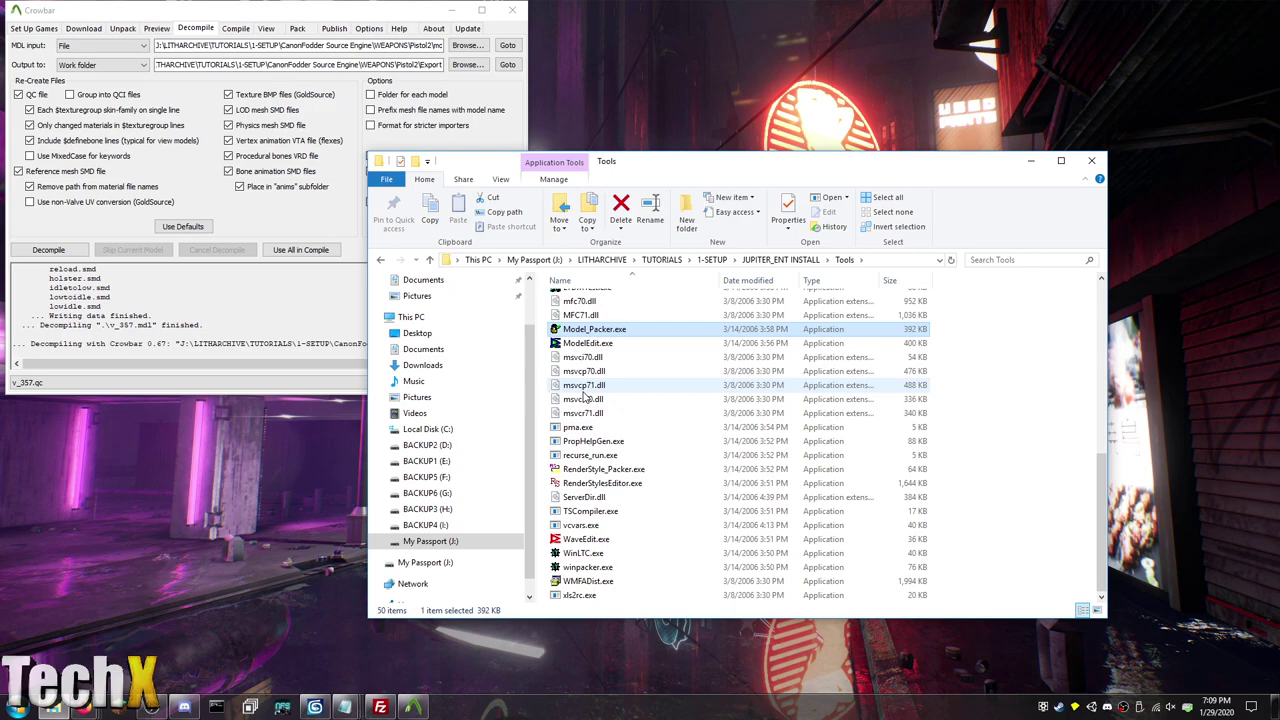
left_click(604, 344)
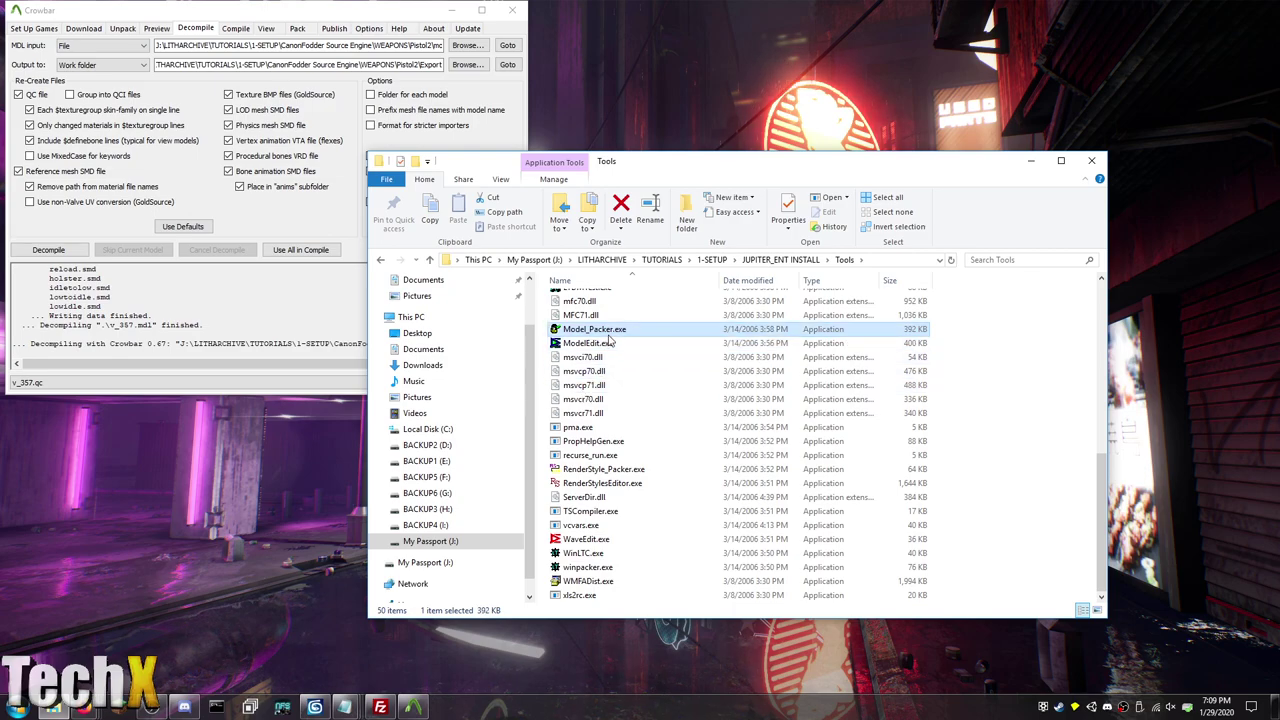
double_click(606, 345)
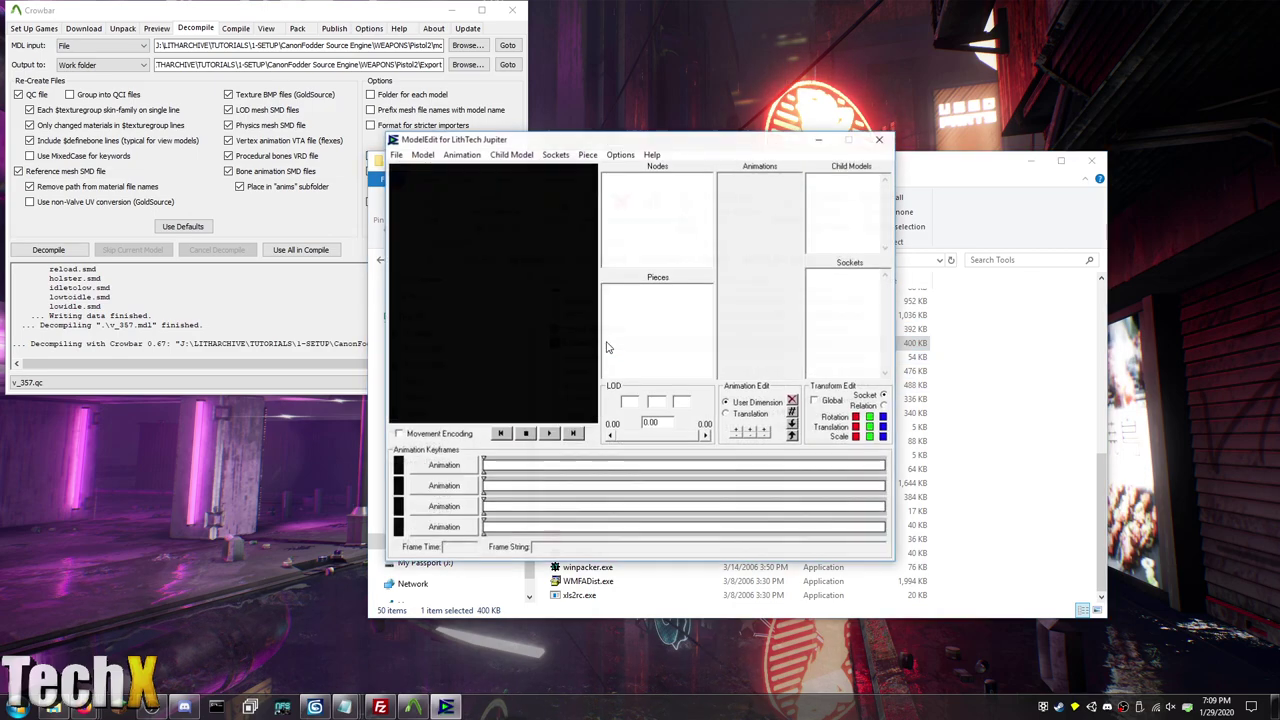
Step: In ModelEdit's Open dialog, browse to My Passport (J:)\LITHARCHIVE\TUTORIALS\1-SETUP
left_click(396, 155)
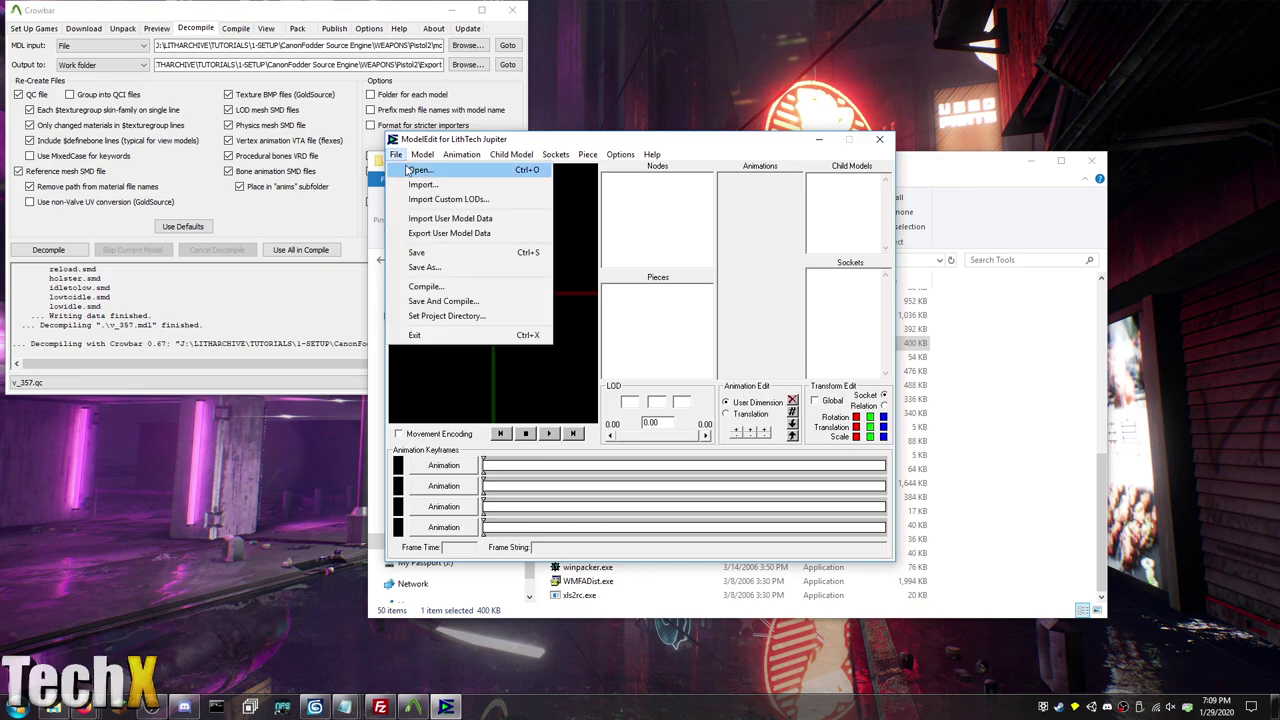
left_click(418, 169)
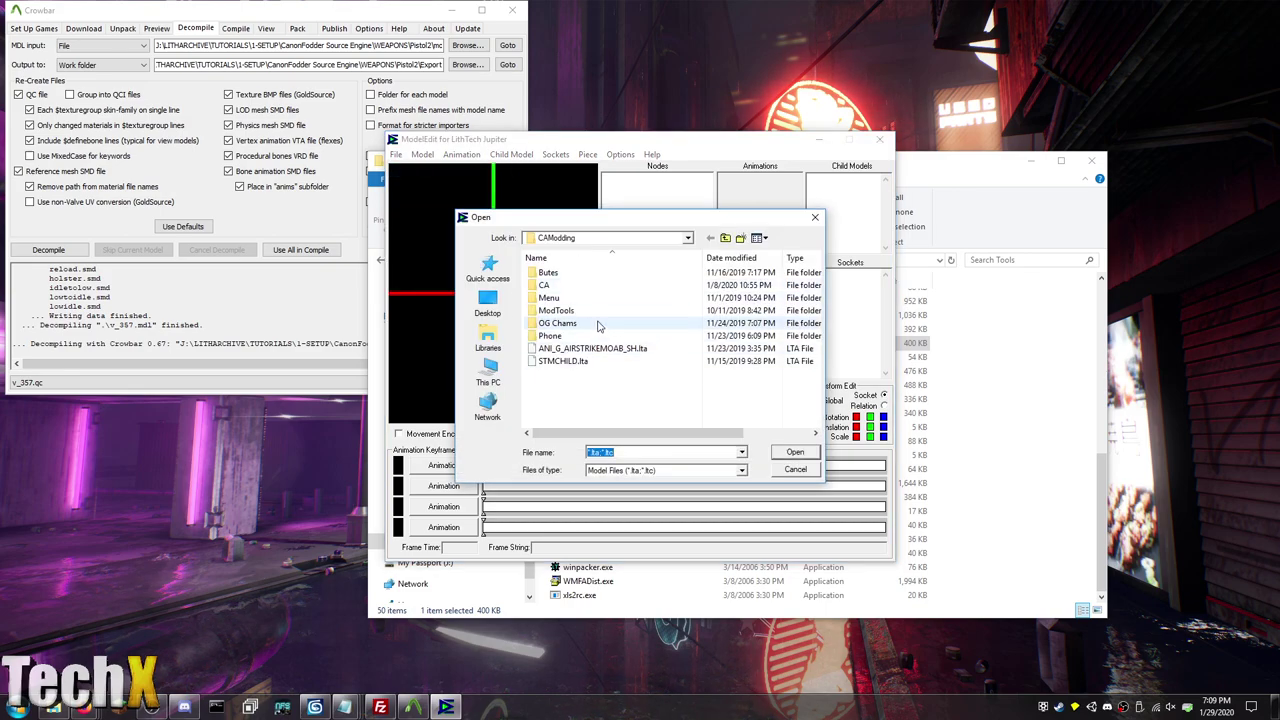
left_click(488, 372)
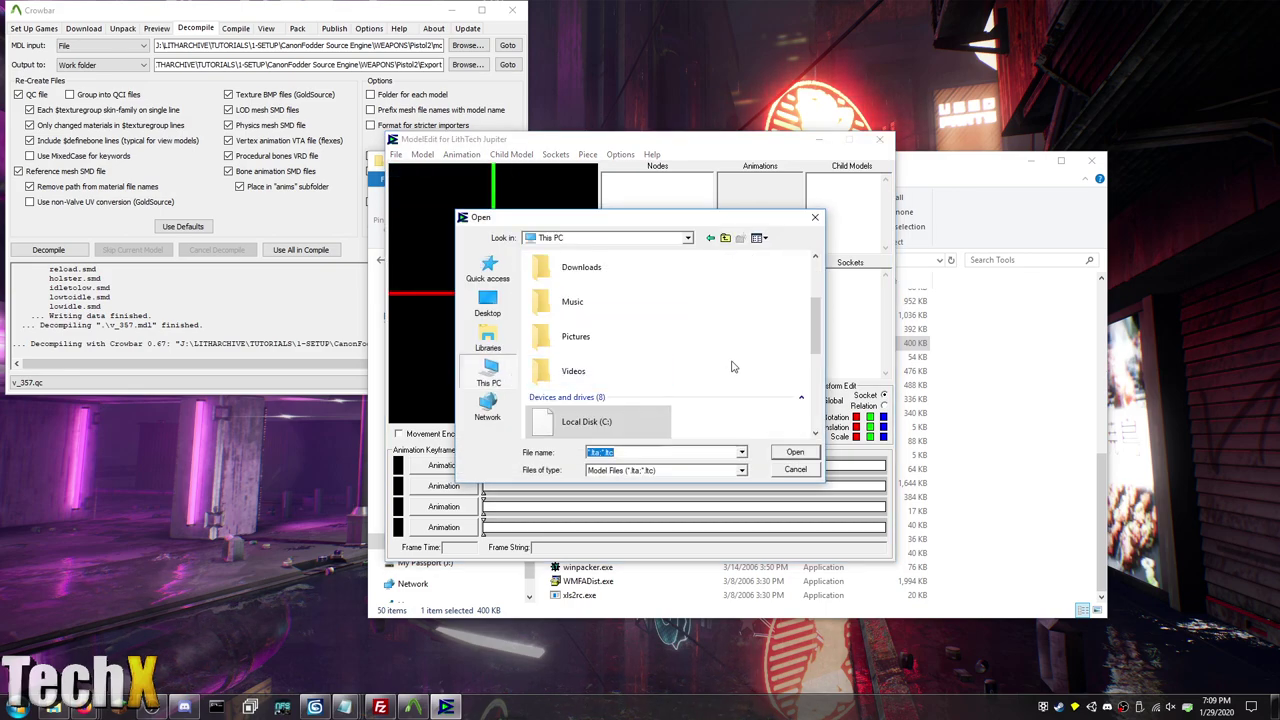
scroll(631, 409, "down", 5)
double_click(620, 414)
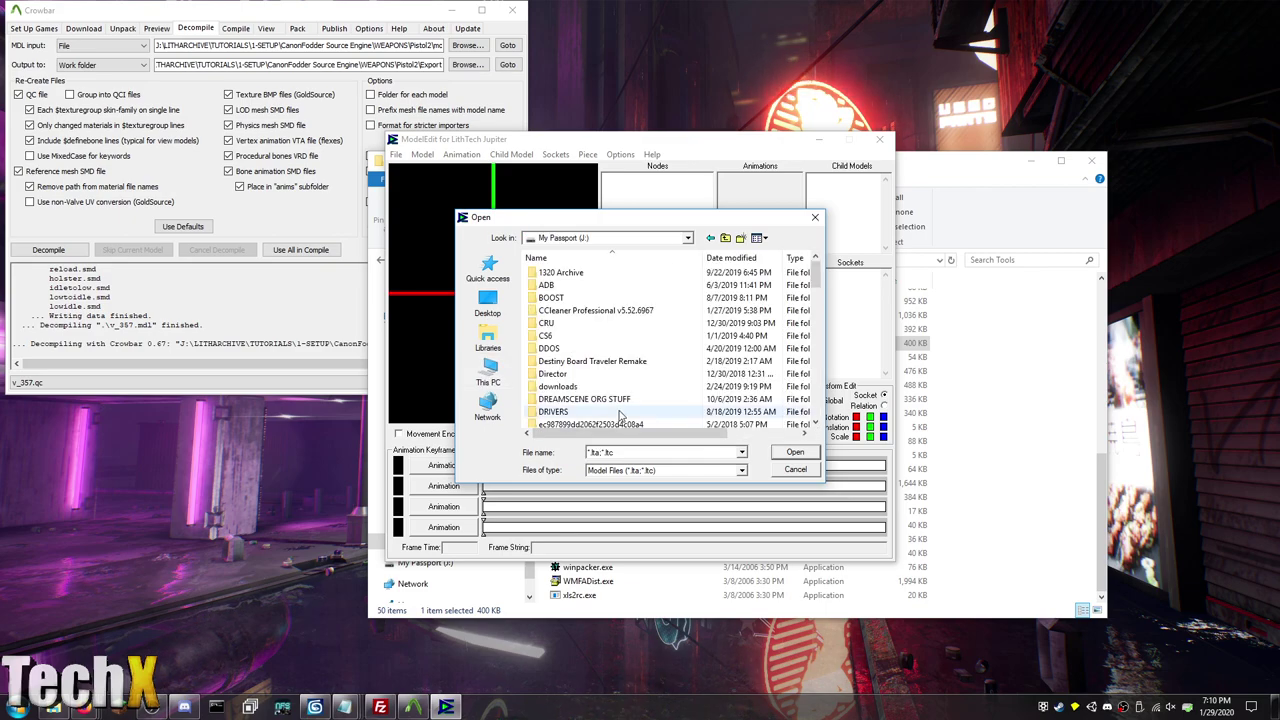
key("l")
key("Return")
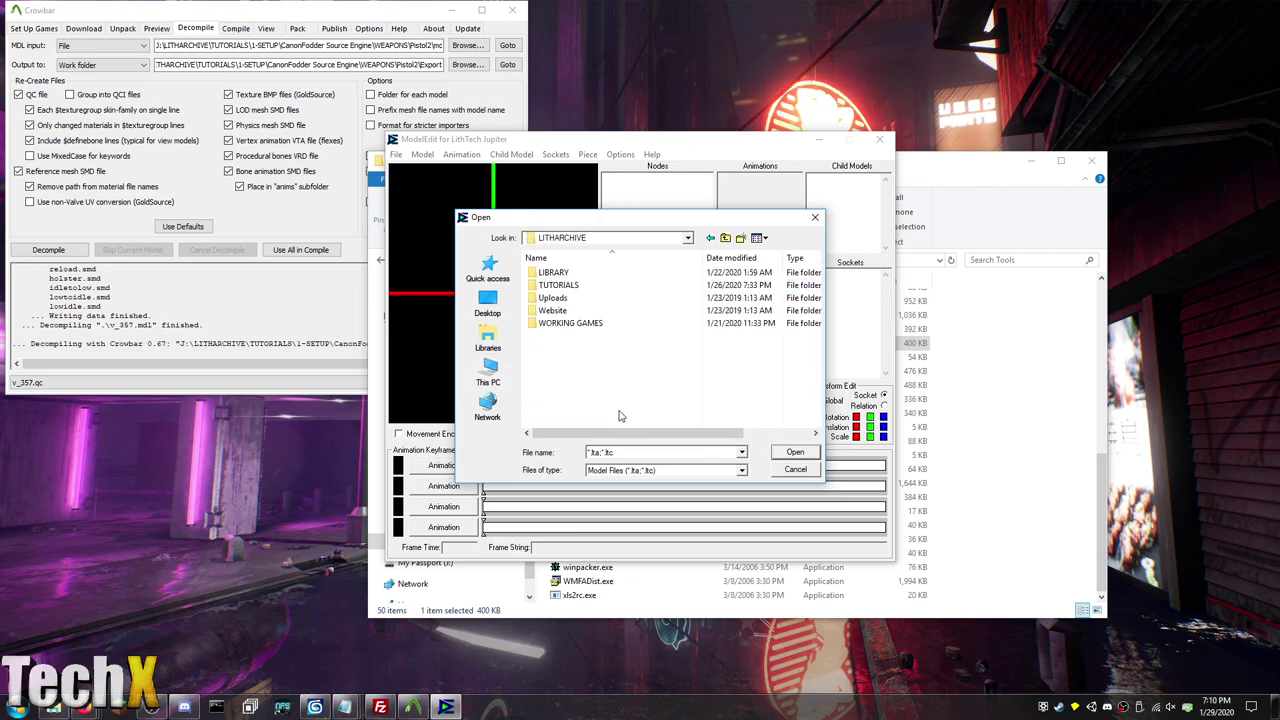
key("t")
key("Return")
key("1")
key("Return")
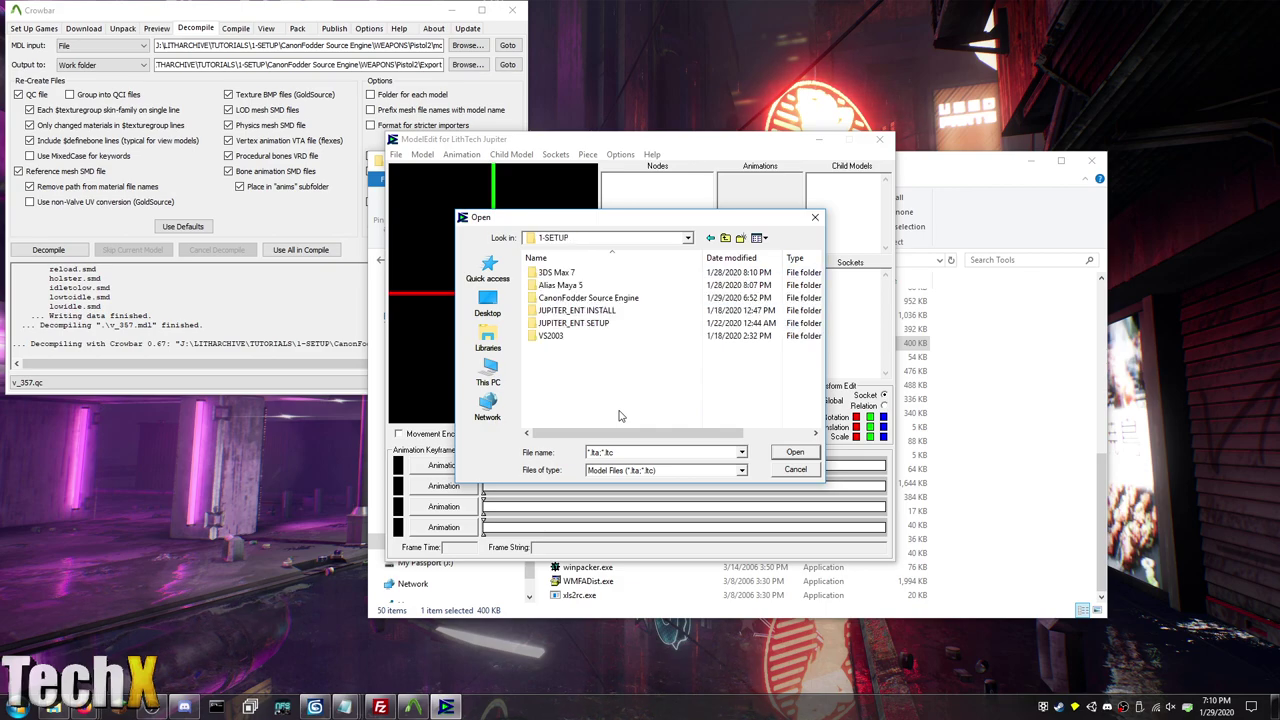
Step: Continue into CanonFodder Source Engine\WEAPONS\Pistol2\Export\v_357_anims and set file type to All Files (*.*)
key("c")
key("Return")
key("w")
key("Return")
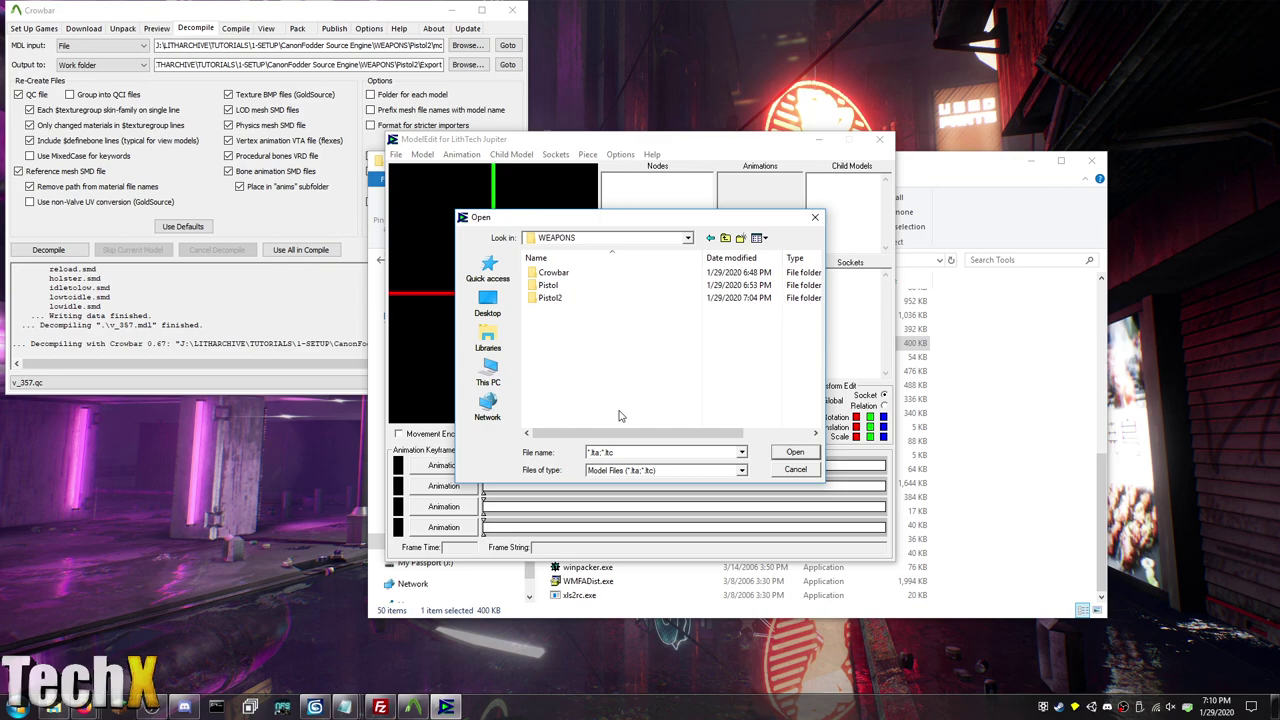
key("p")
key("p")
key("Return")
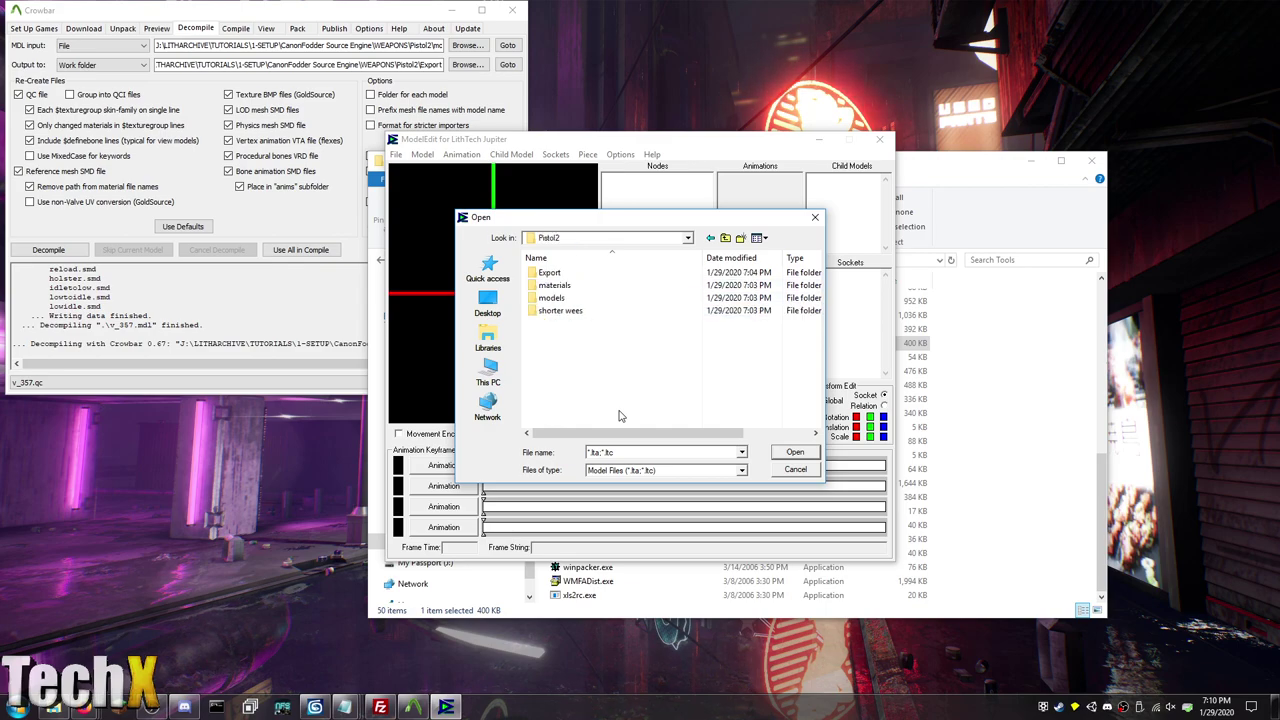
key("e")
key("Return")
key("v")
key("Return")
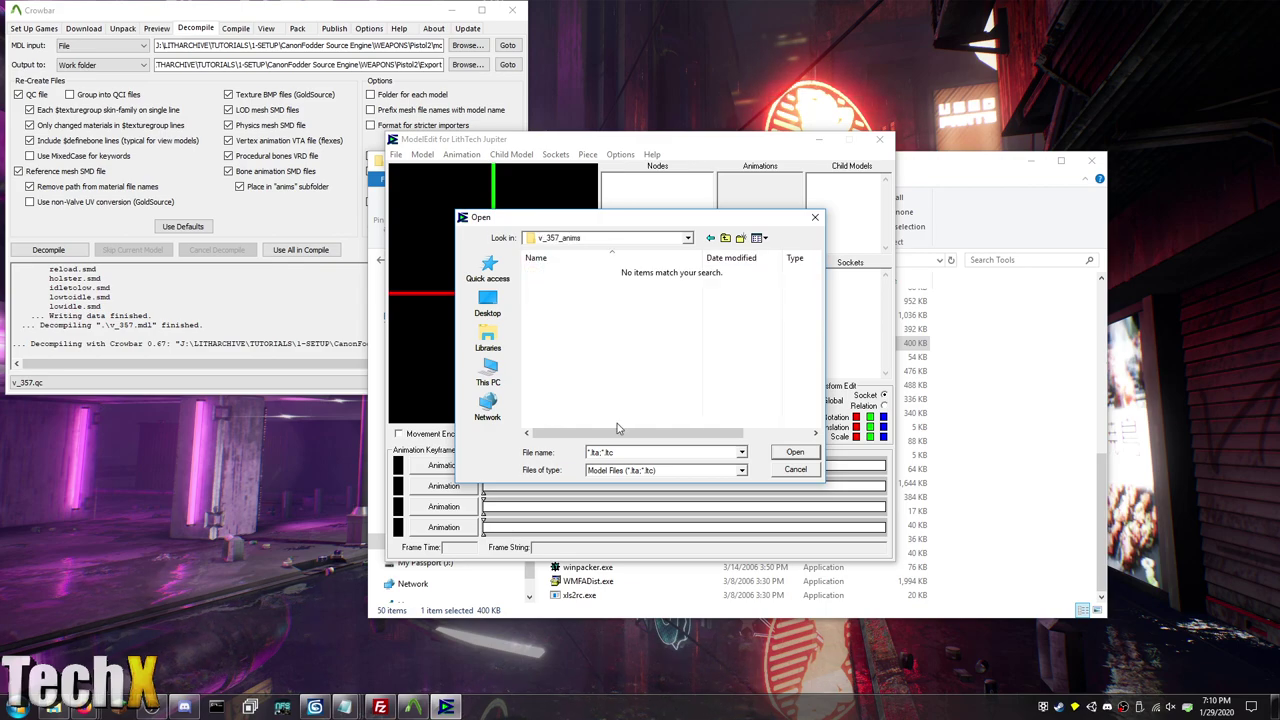
left_click(659, 476)
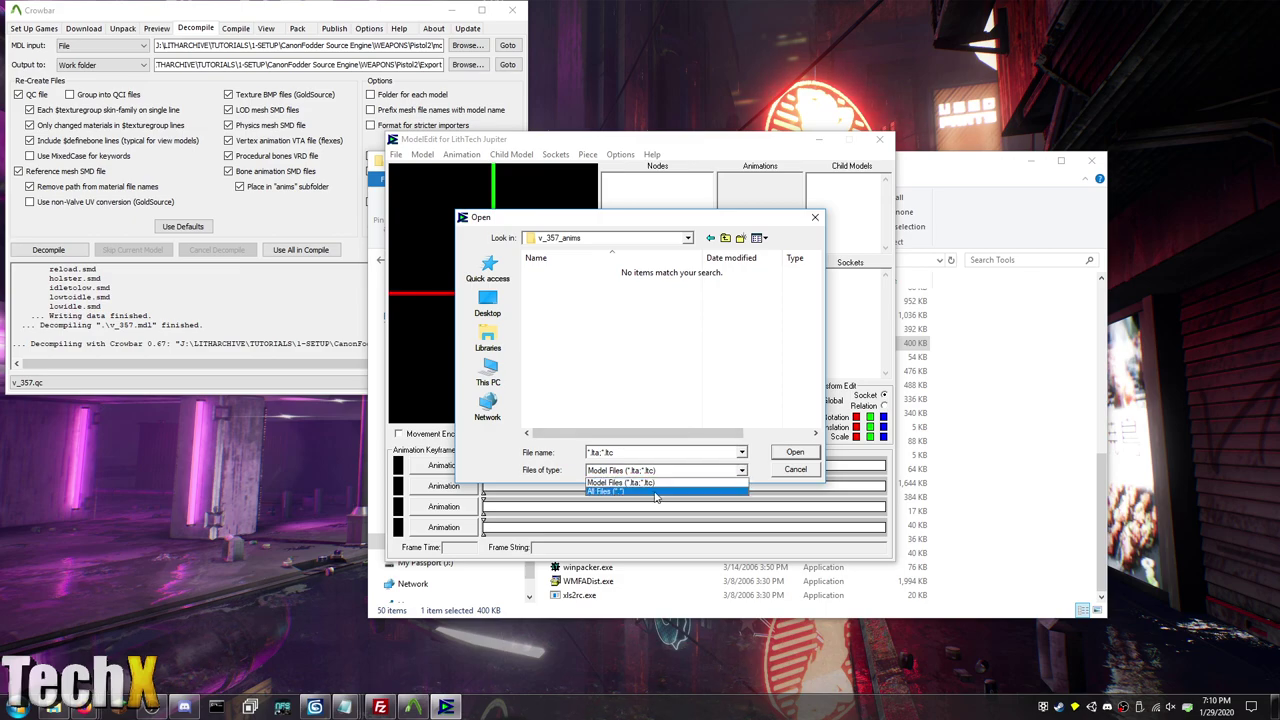
left_click(657, 492)
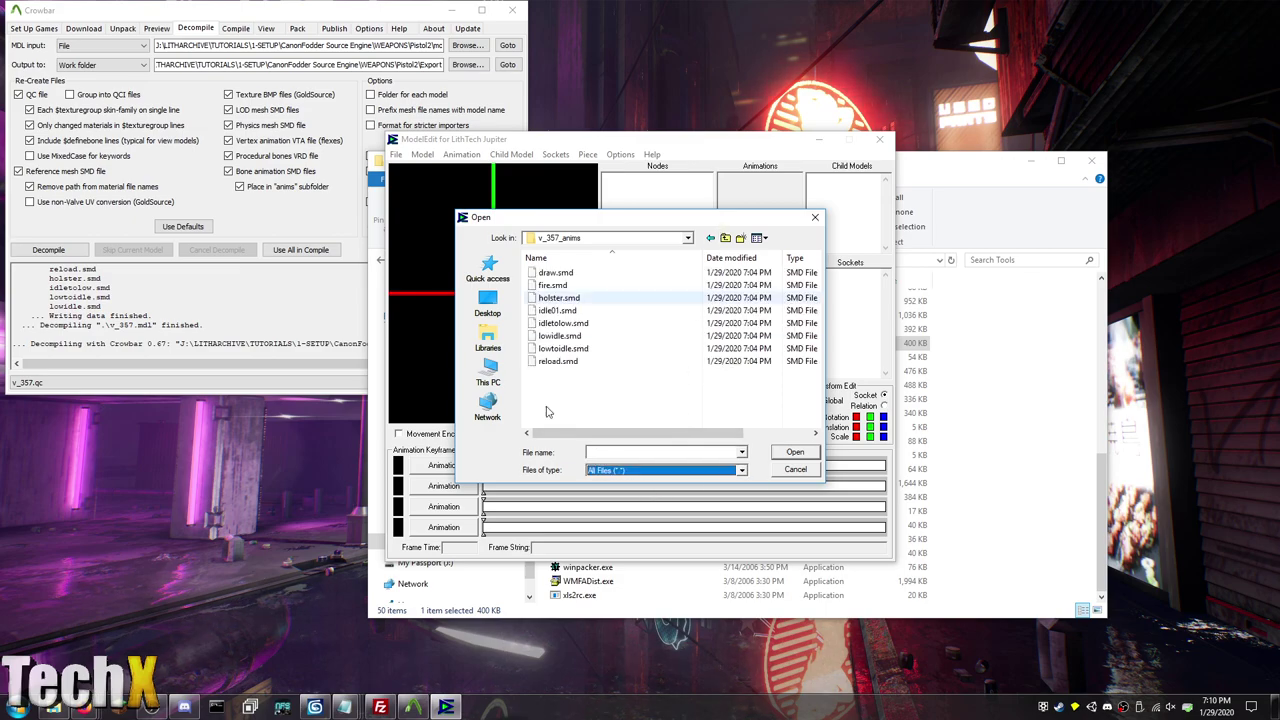
Step: Return to 3ds Max and cancel the File Import window
left_click(330, 708)
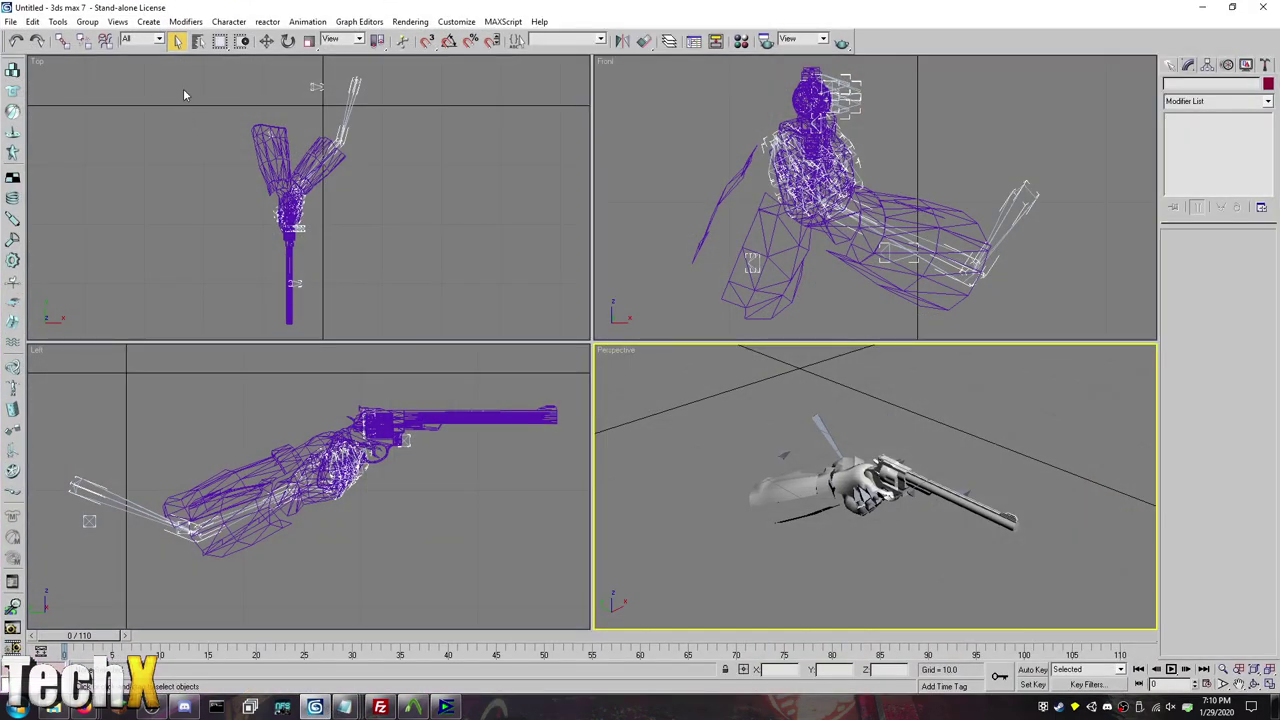
left_click(10, 21)
left_click(76, 269)
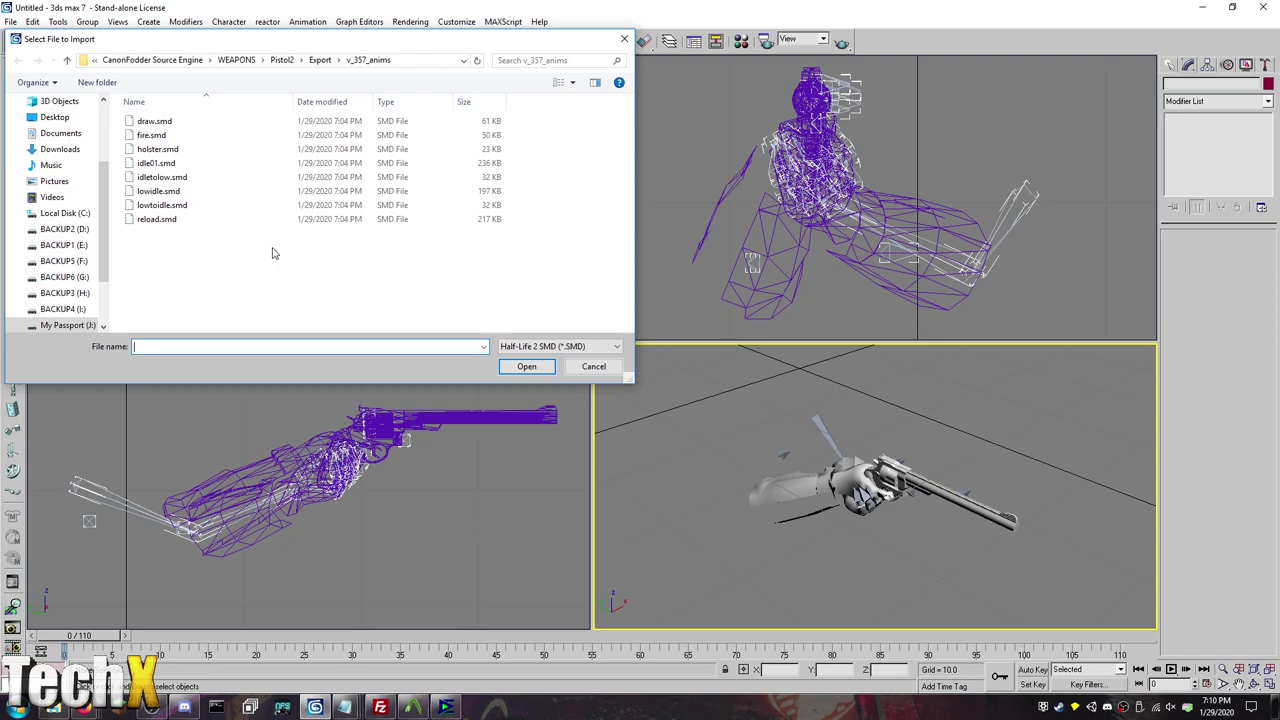
left_click(593, 366)
Step: Open the export window and browse the five LTA files in the meshes folder
left_click(10, 21)
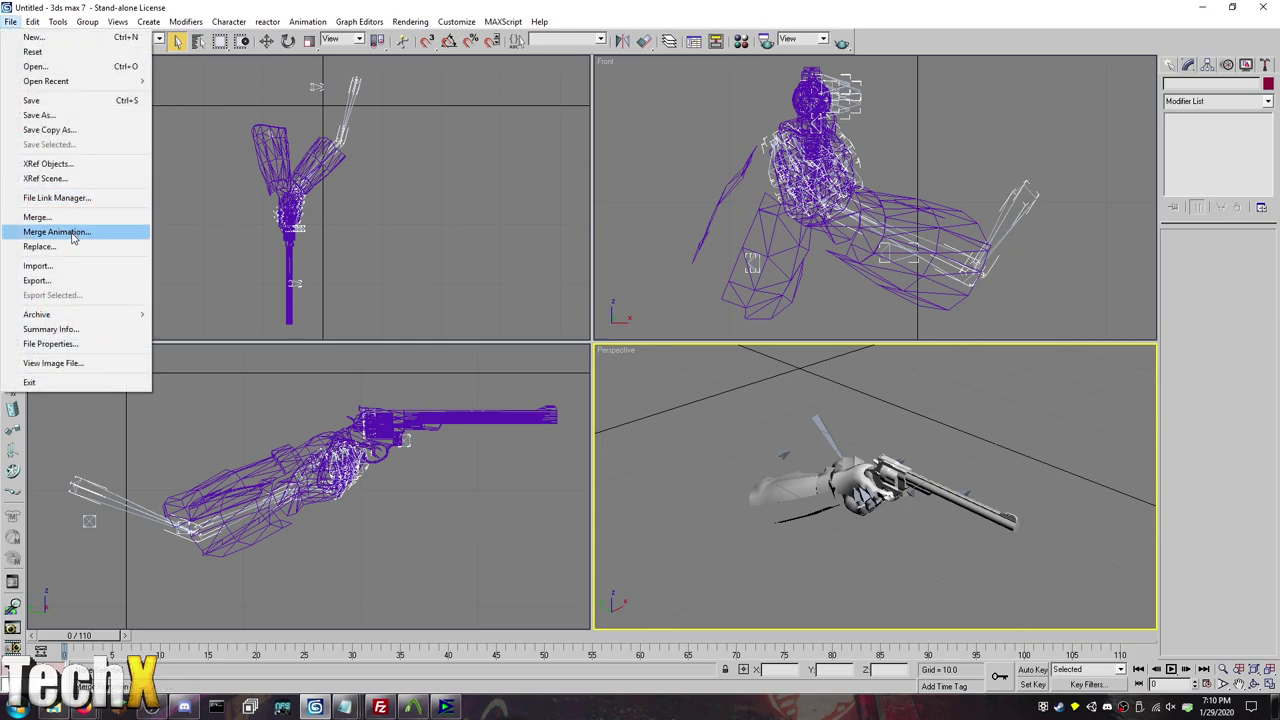
left_click(60, 281)
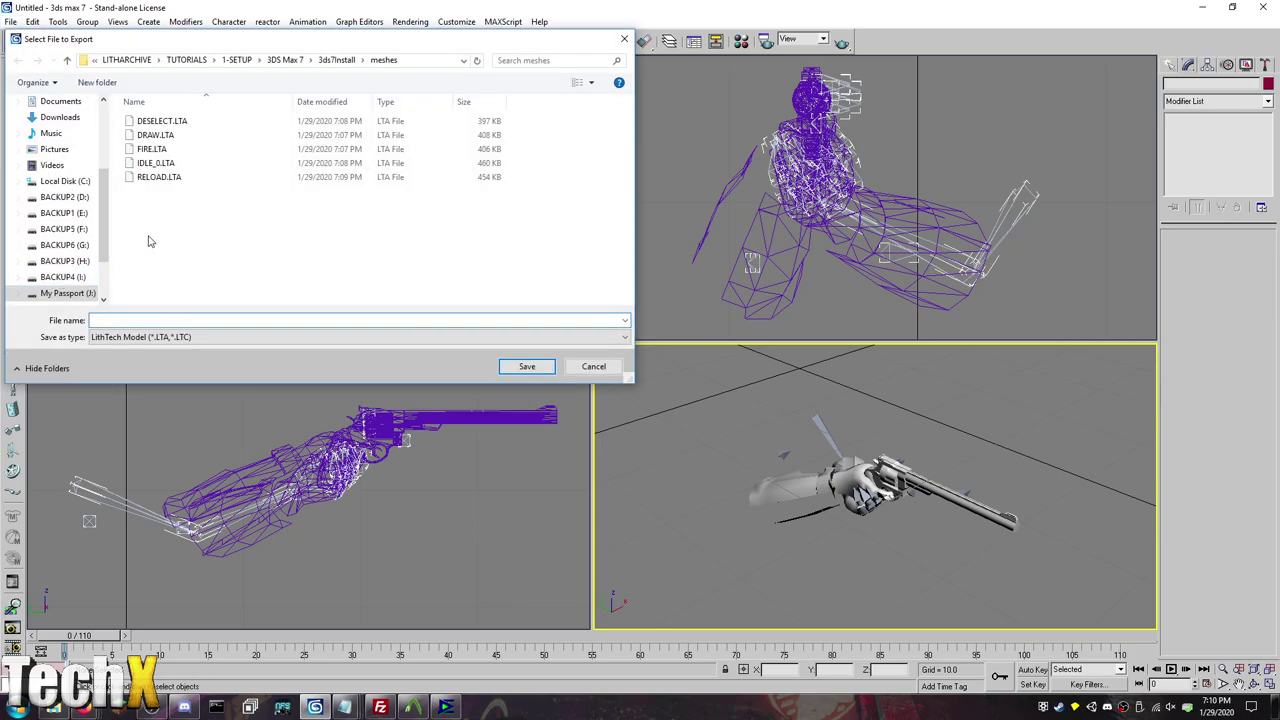
left_click(166, 122)
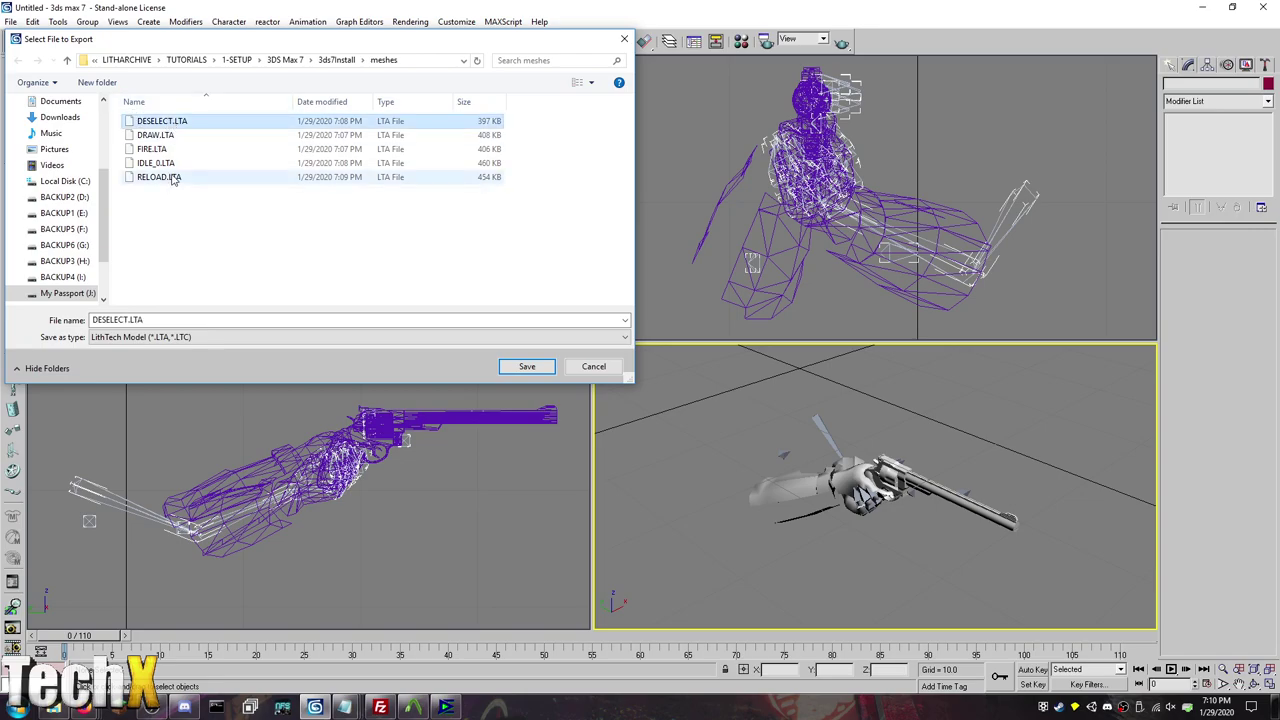
left_click(172, 177)
left_click(235, 239)
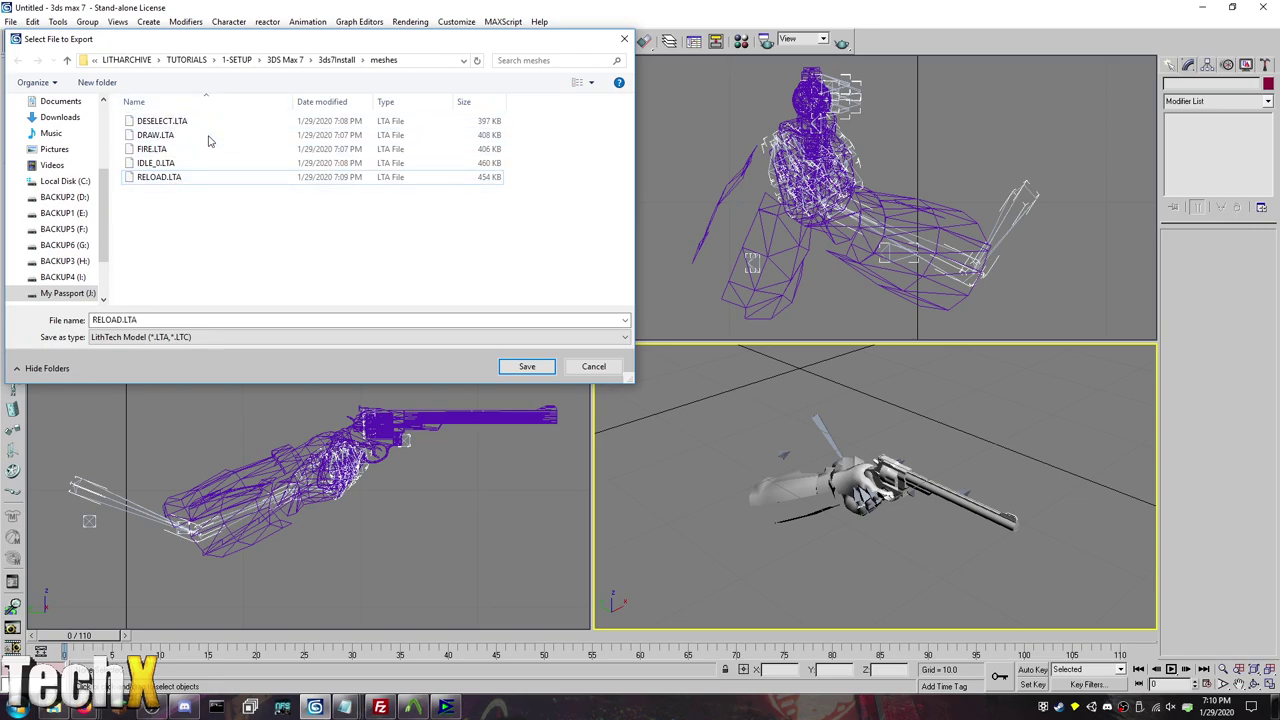
left_click(213, 122)
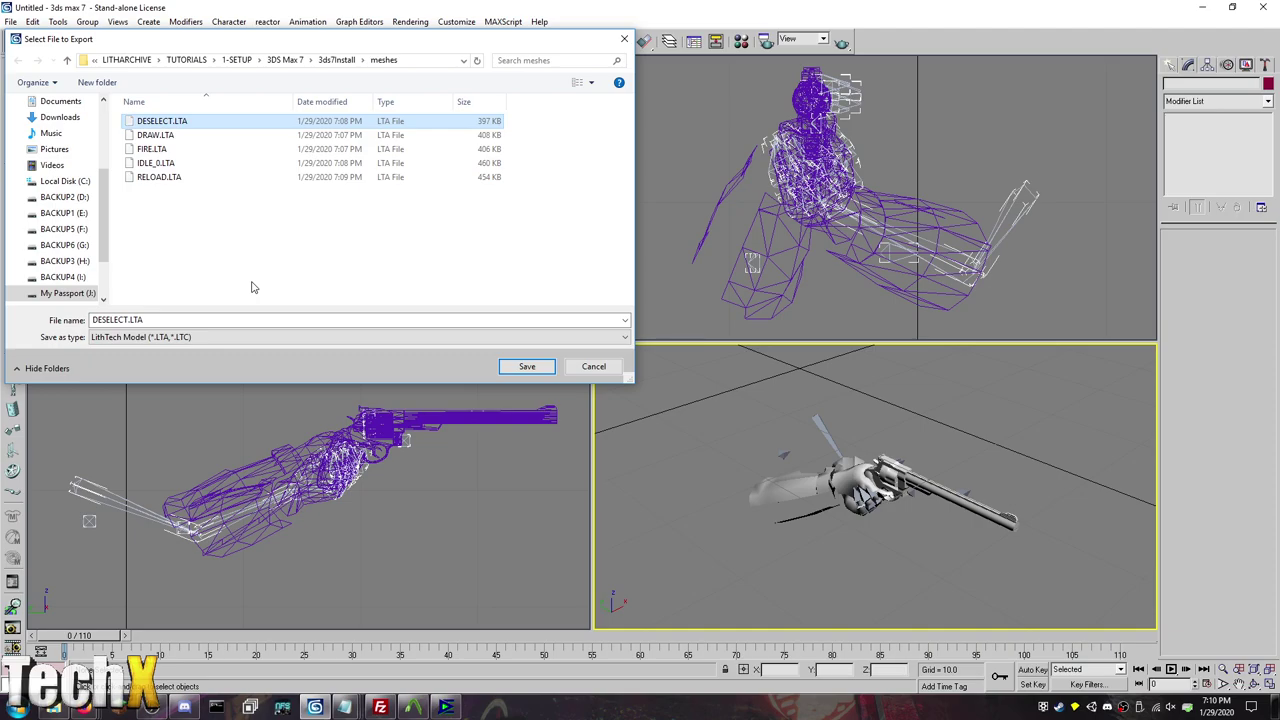
key("alt+Tab")
key("alt+Tab")
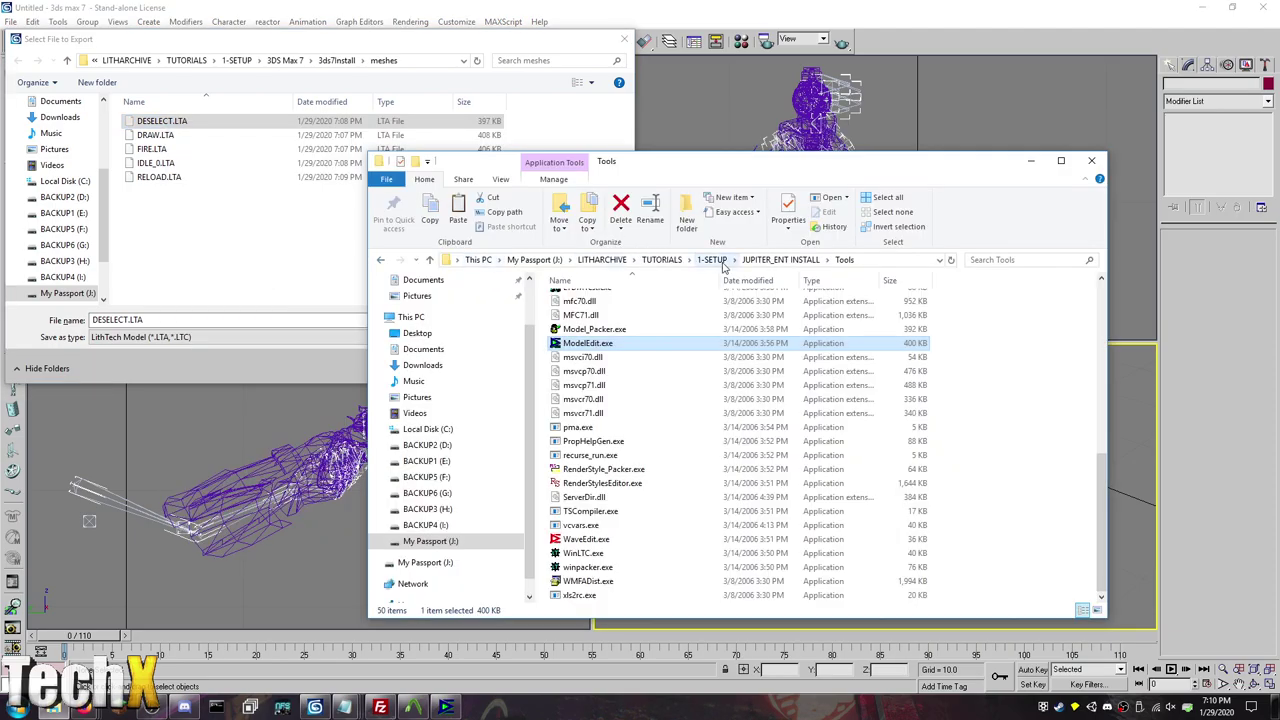
Step: Browse to TUTORIALS\1-SETUP\CanonFodder Source Engine\WEAPONS\Pistol2\Export and create a folder named LTA
left_click(662, 259)
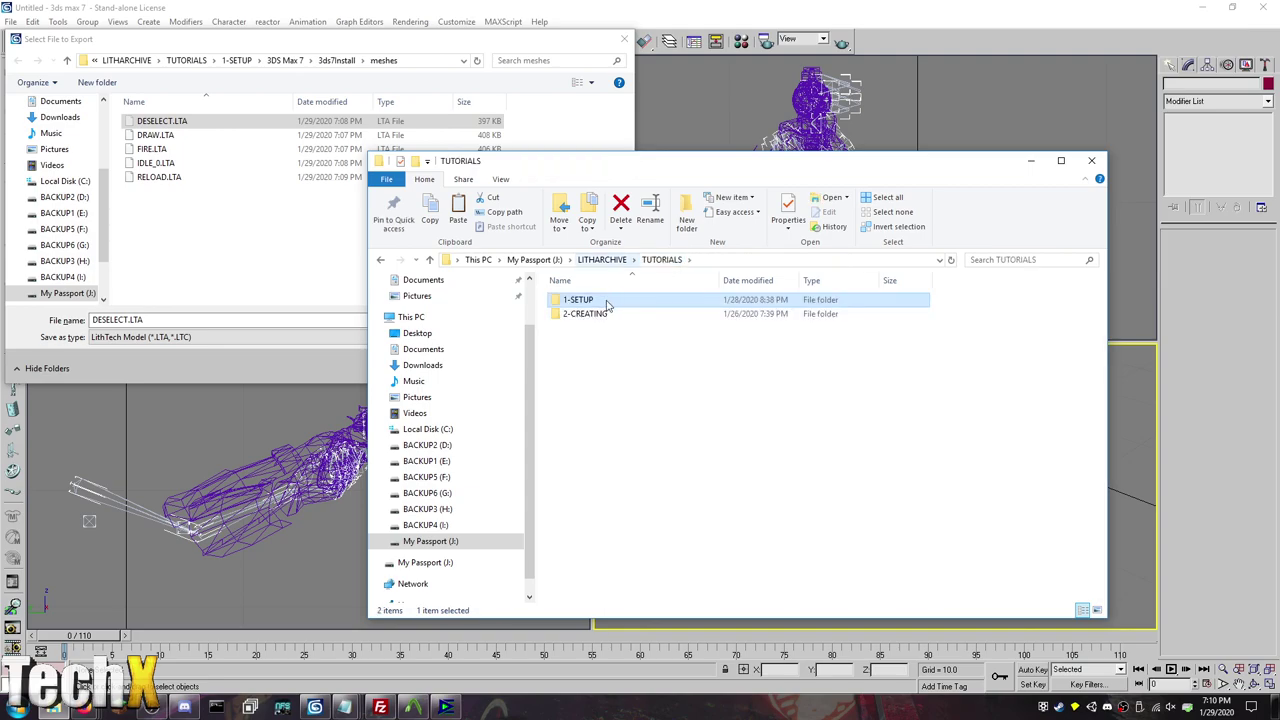
double_click(606, 301)
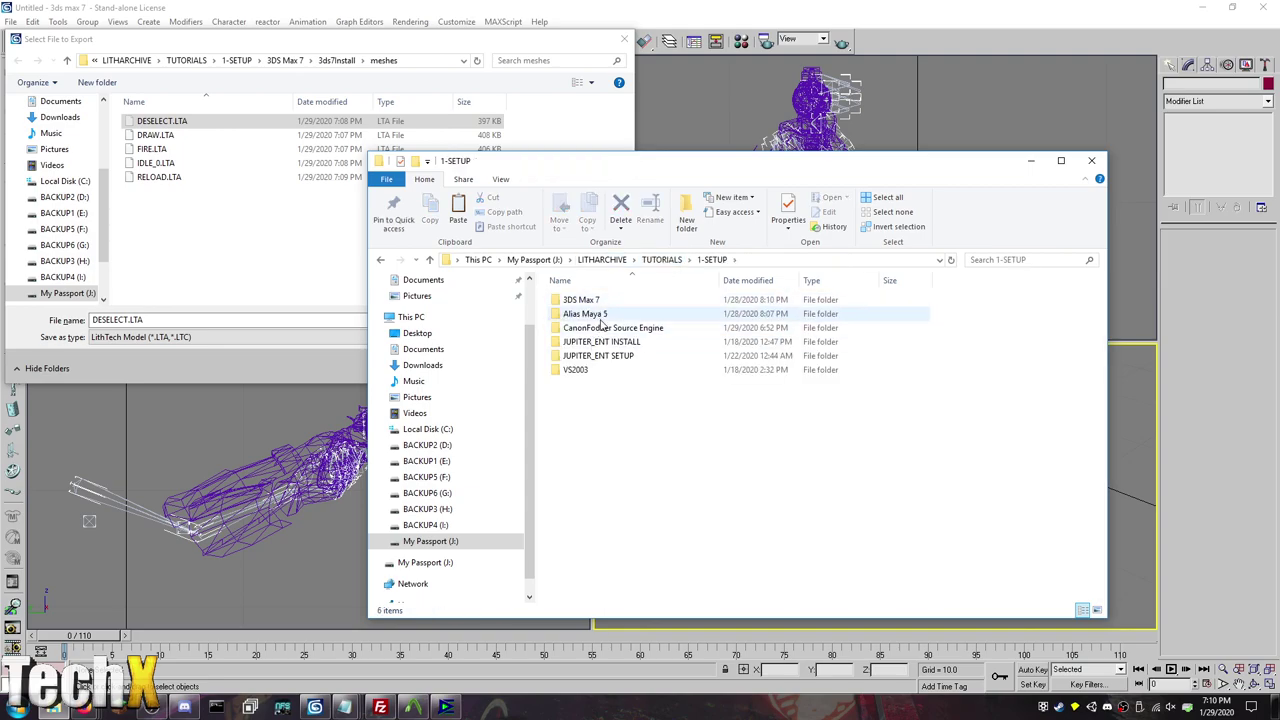
double_click(603, 328)
double_click(590, 354)
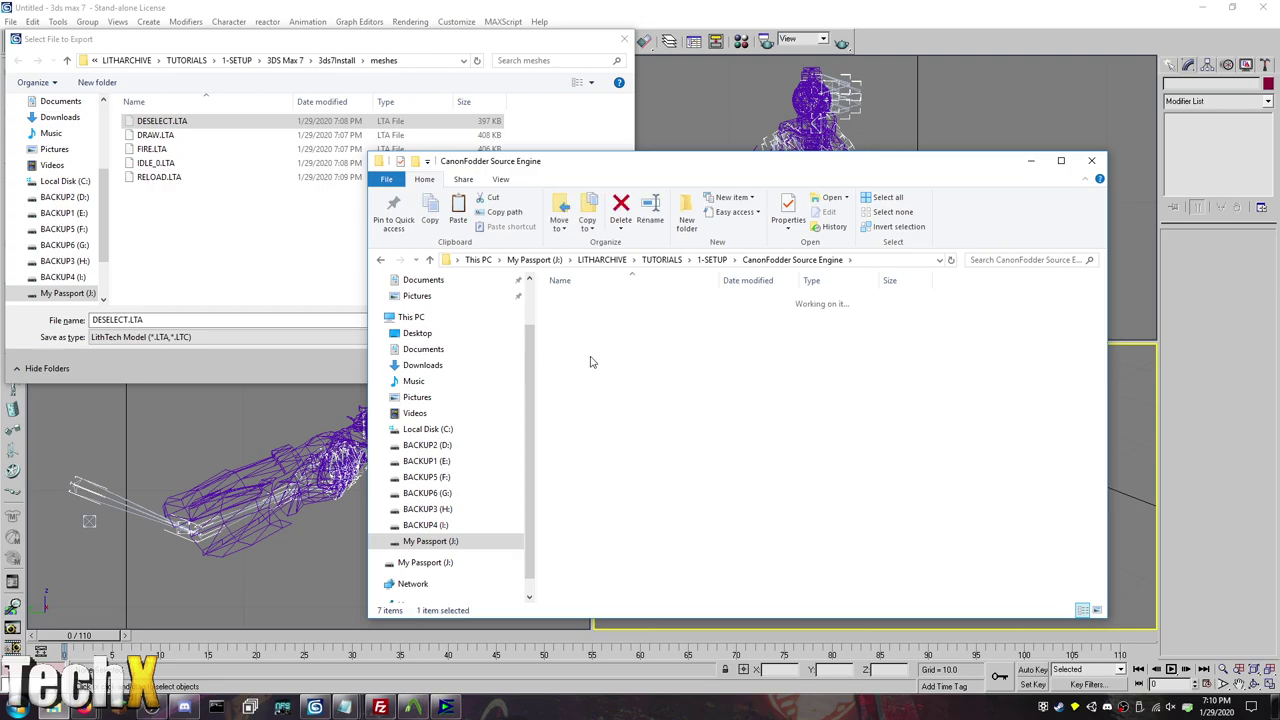
double_click(591, 330)
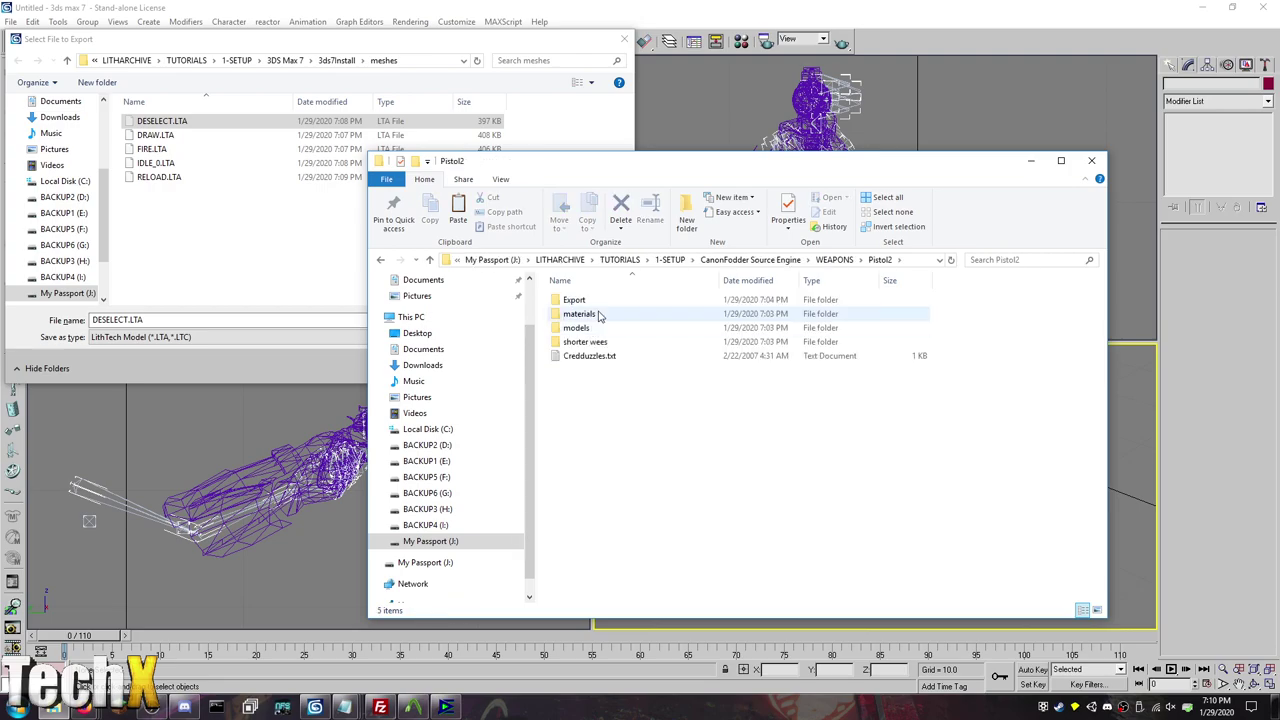
double_click(588, 302)
left_click(687, 205)
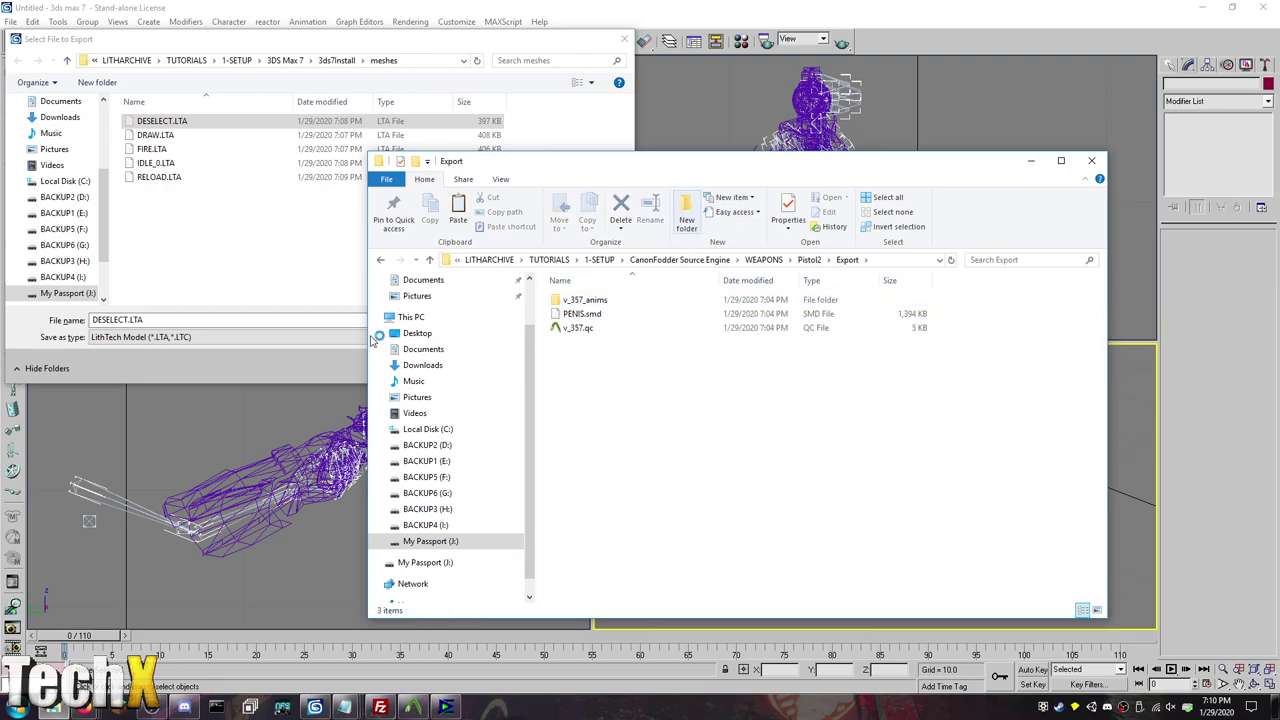
type("LTA")
key("Return")
key("Return")
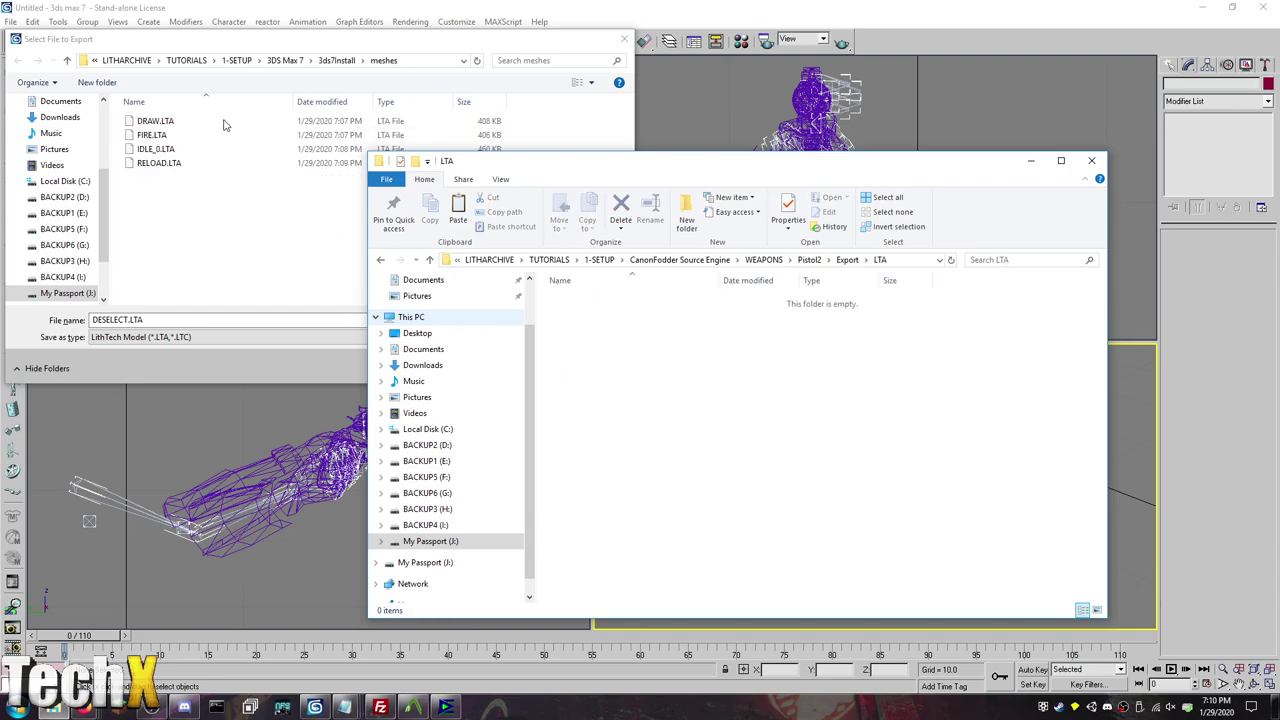
Step: Move DRAW, FIRE, IDLE_0 and RELOAD .LTA files from meshes into the LTA folder
left_click(183, 122)
left_click(264, 280)
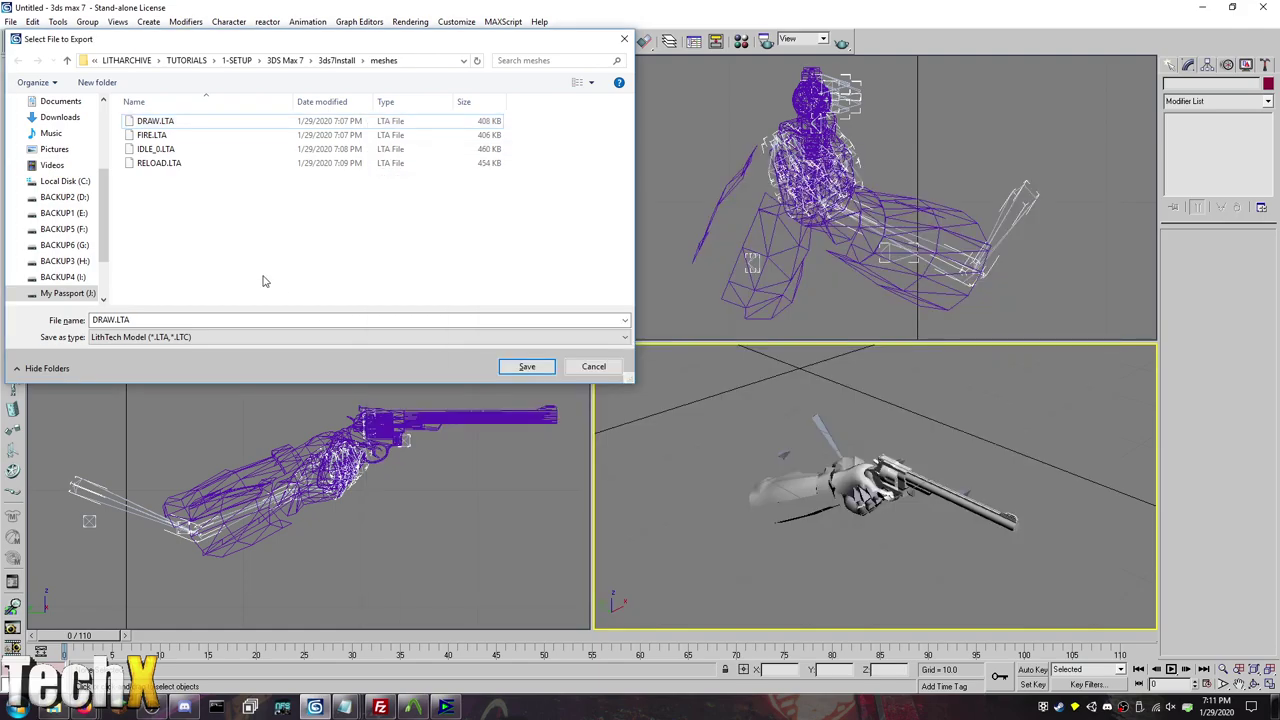
key("alt+Tab")
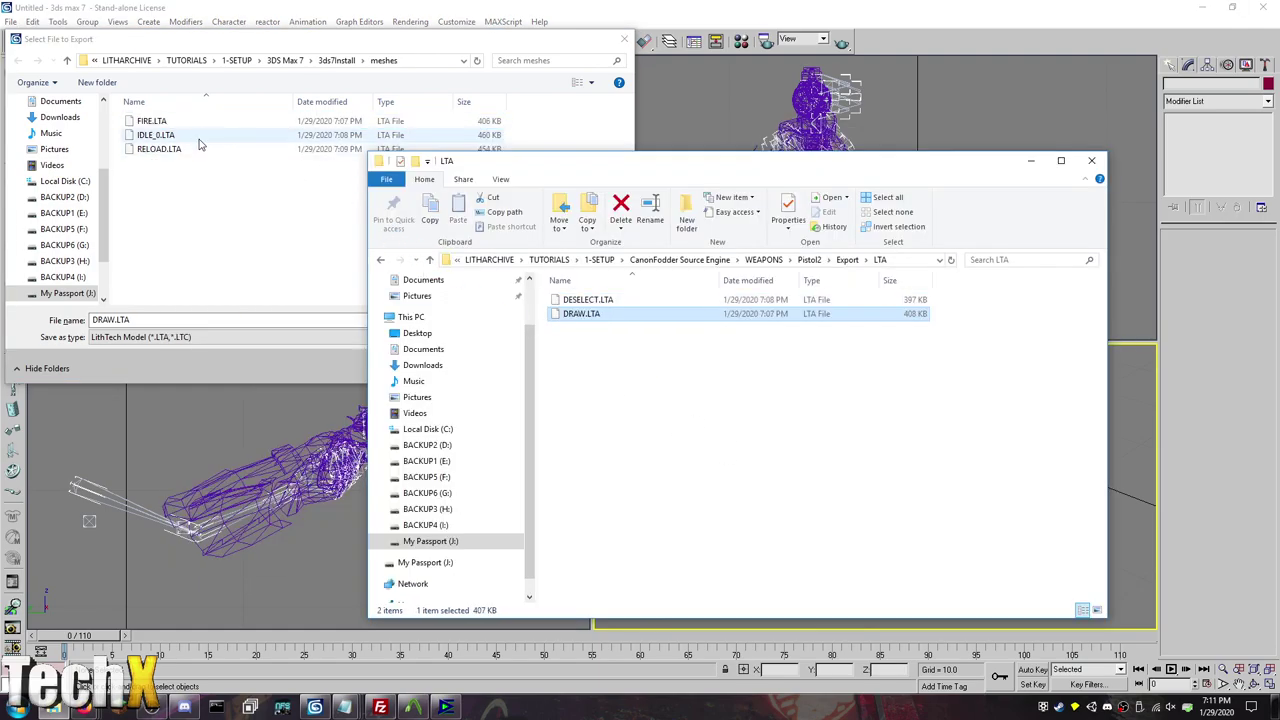
left_click(190, 123)
key("alt+Tab")
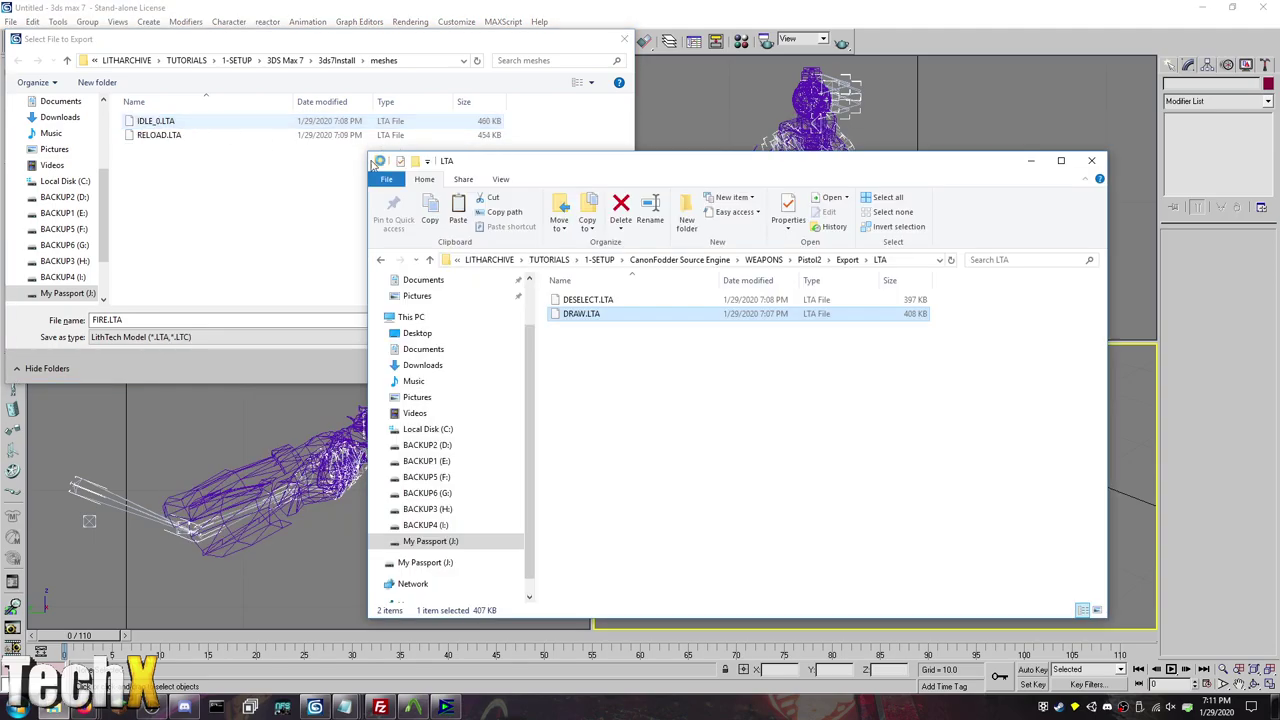
left_click(253, 120)
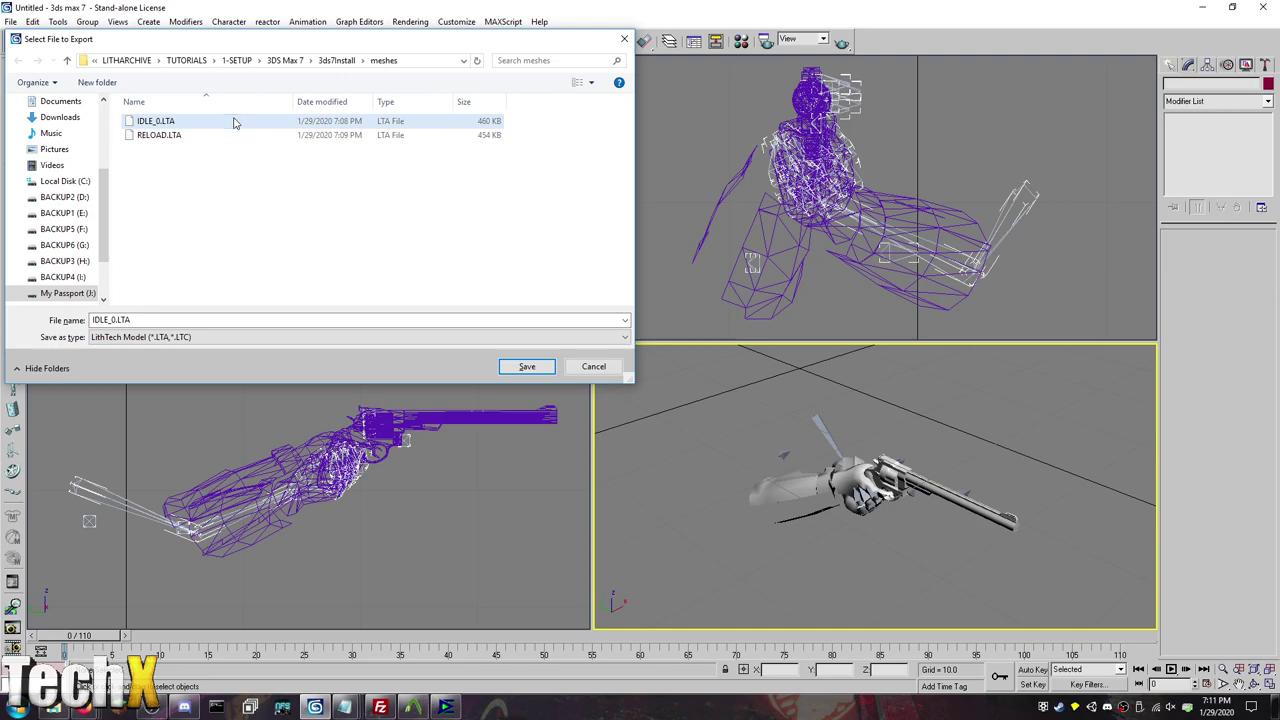
key("alt+Tab")
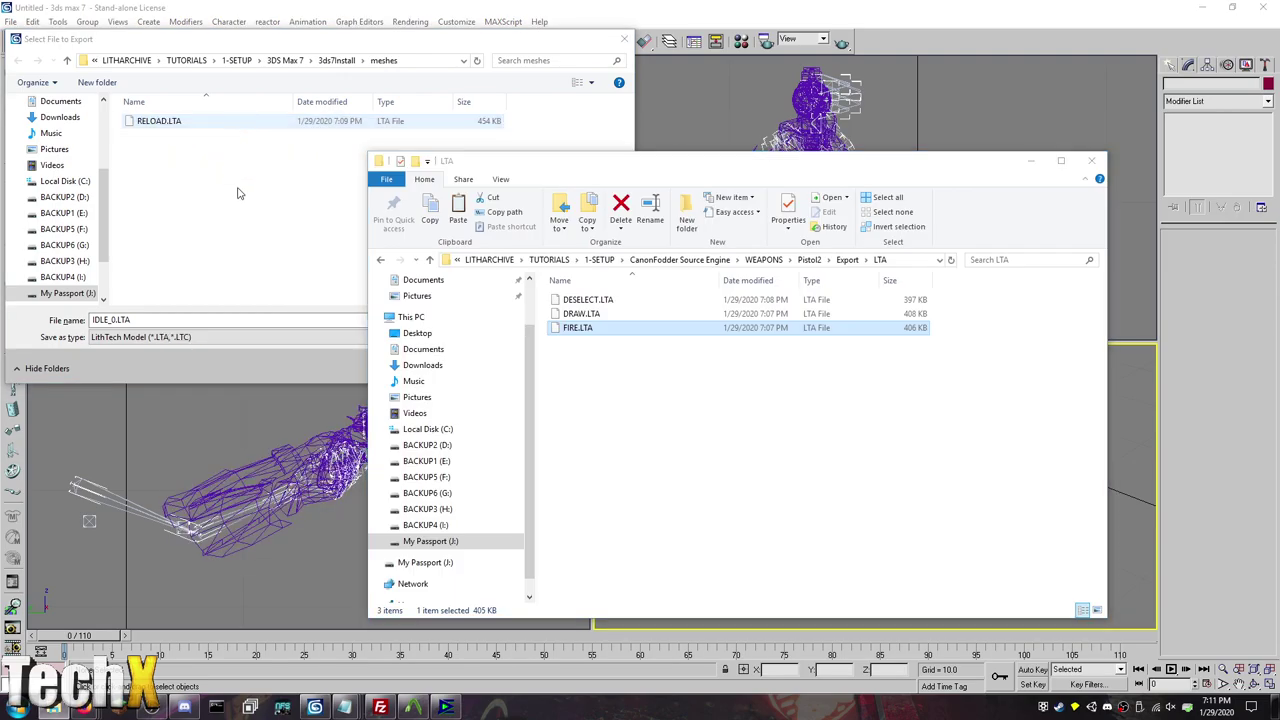
left_click(190, 163)
left_click(189, 122)
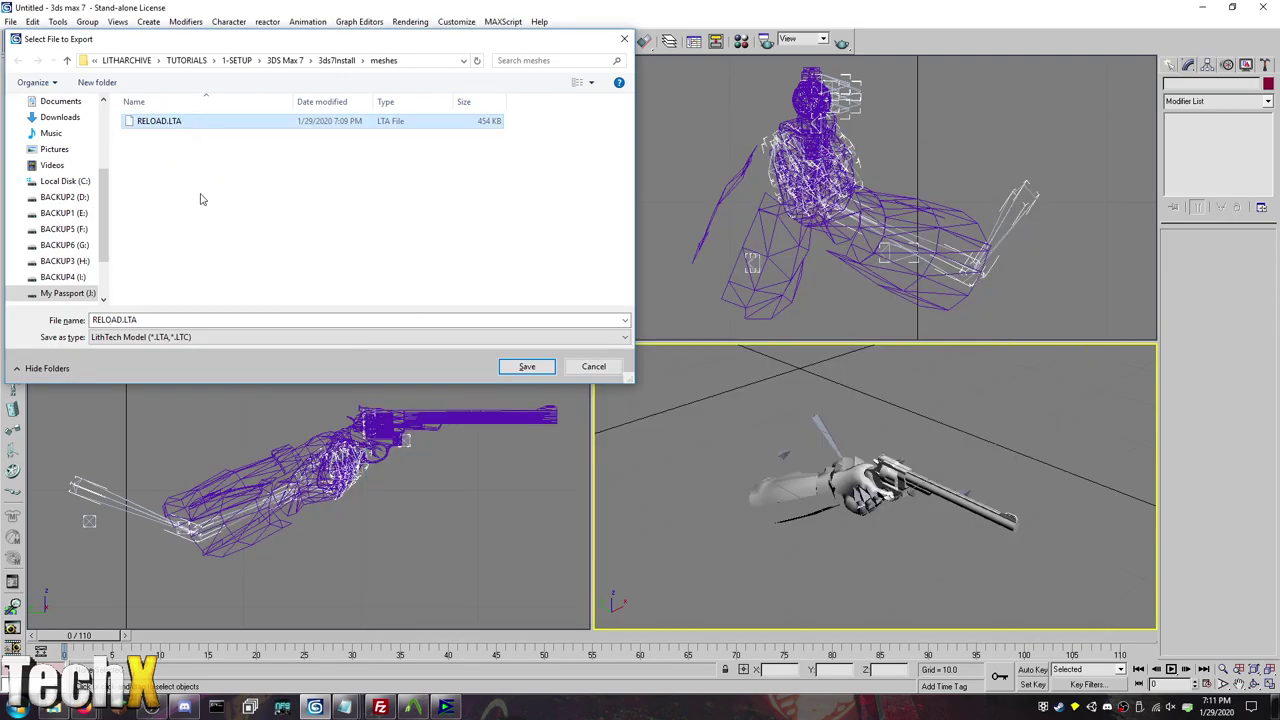
key("alt+Tab")
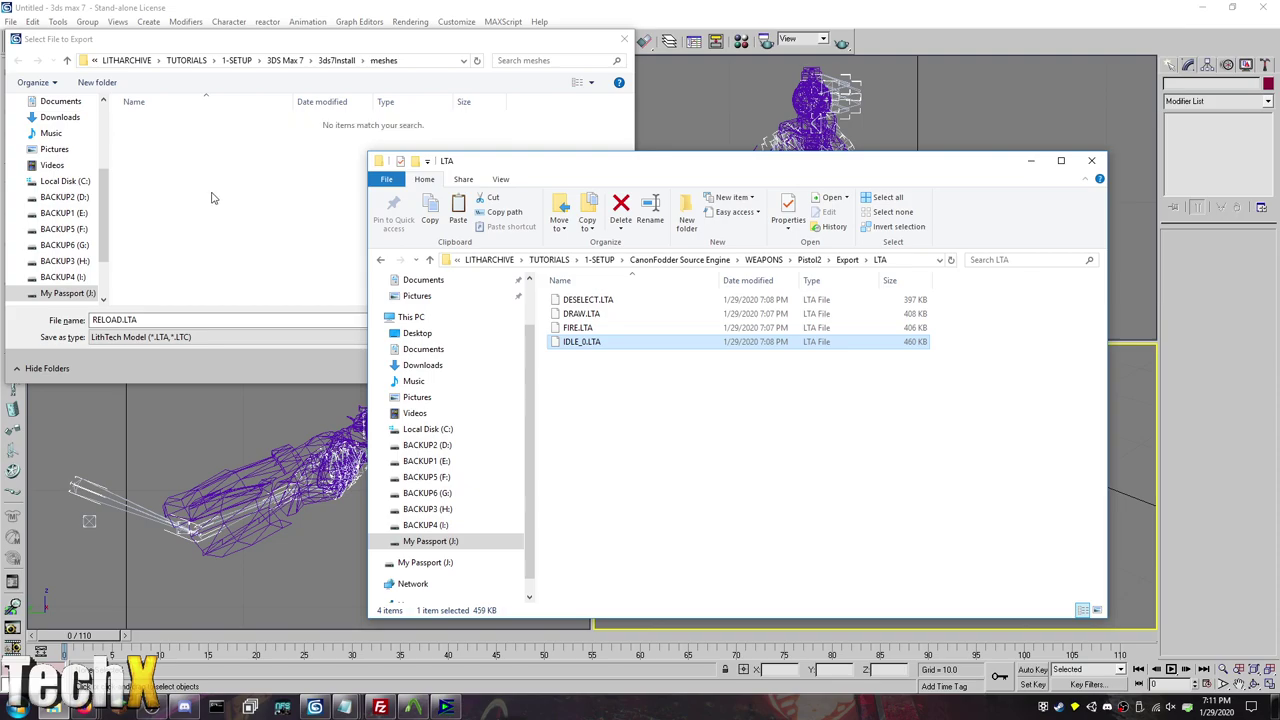
Step: Open DESELECT.LTA from Pistol2\Export\LTA in ModelEdit and acknowledge the loading log
left_click(446, 707)
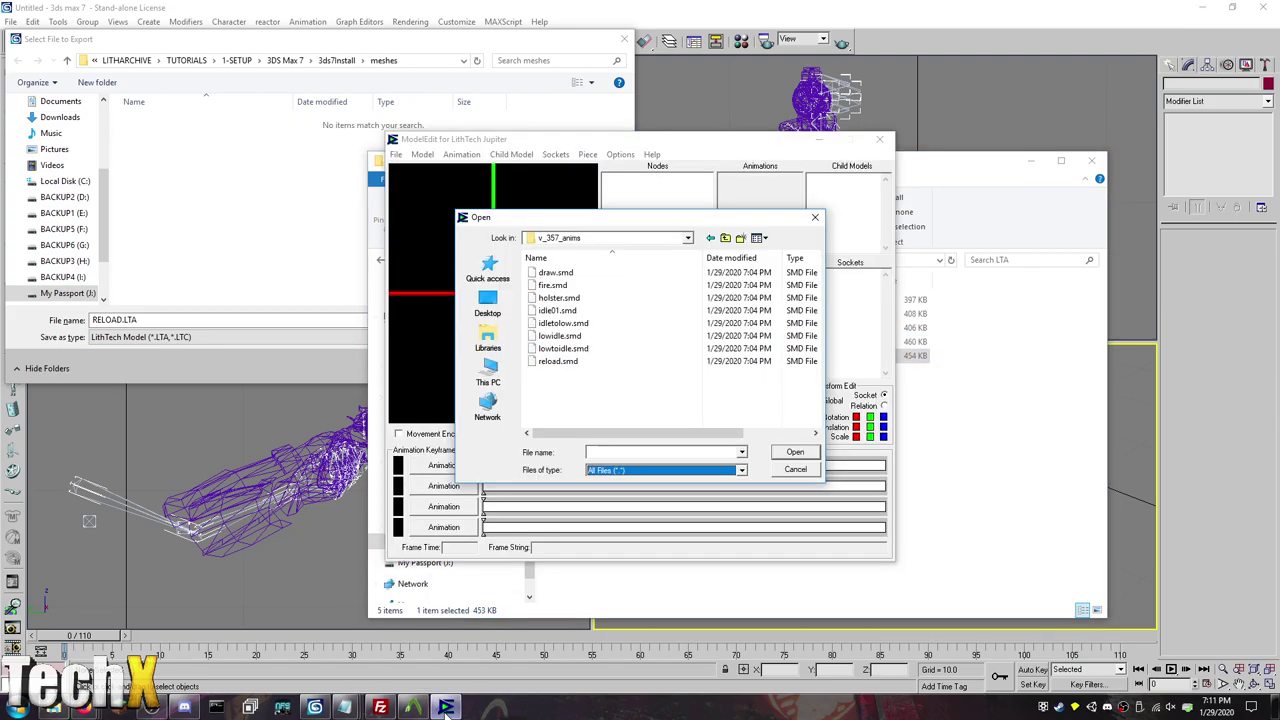
left_click(724, 238)
left_click(600, 285)
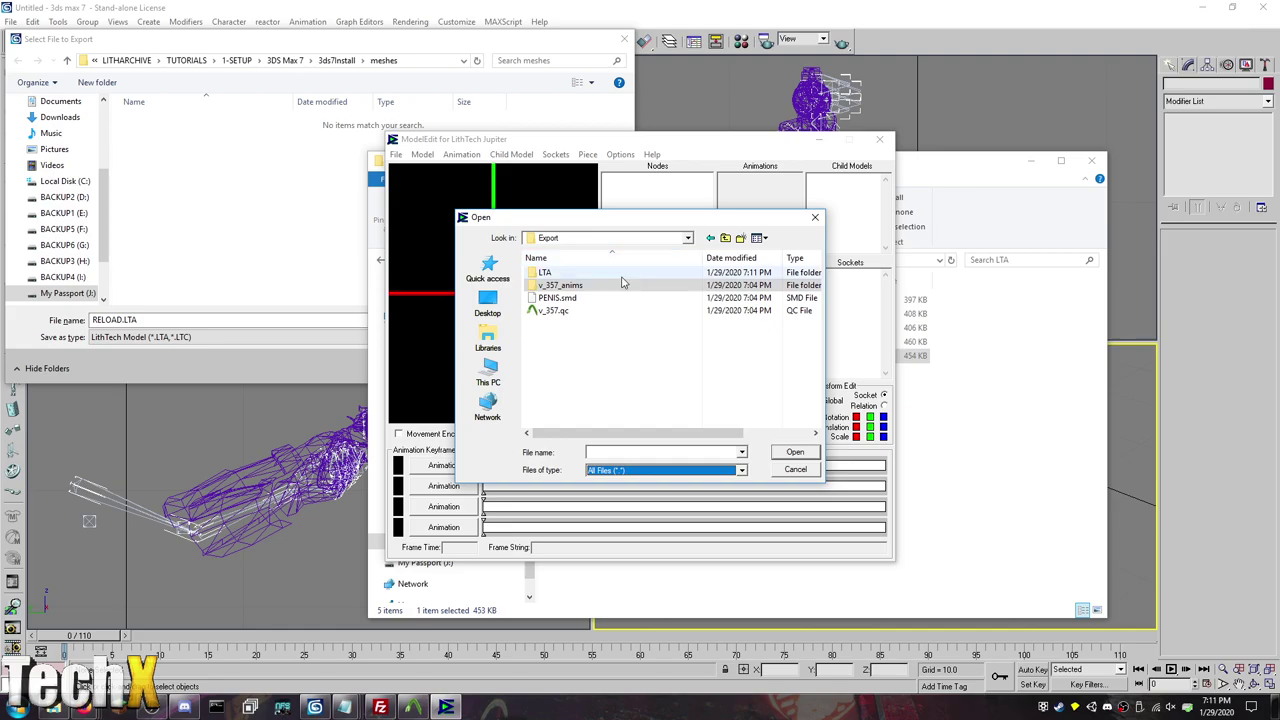
double_click(602, 284)
double_click(603, 274)
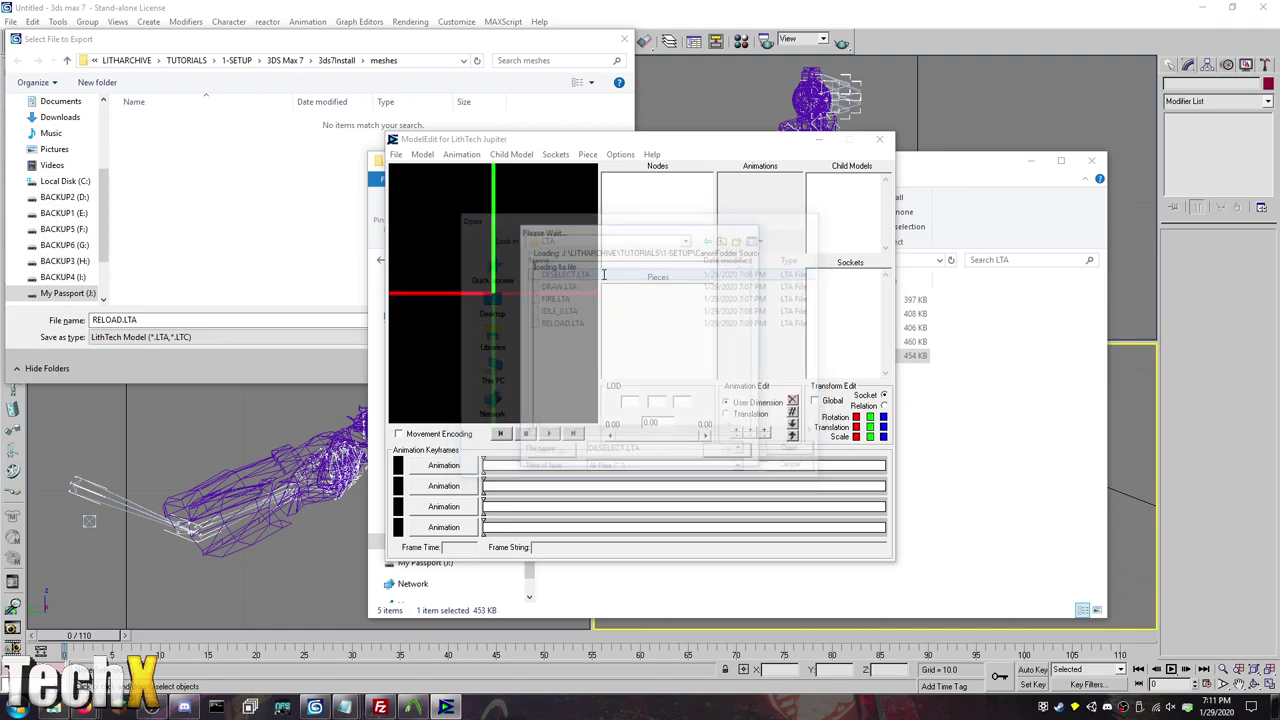
left_click(731, 452)
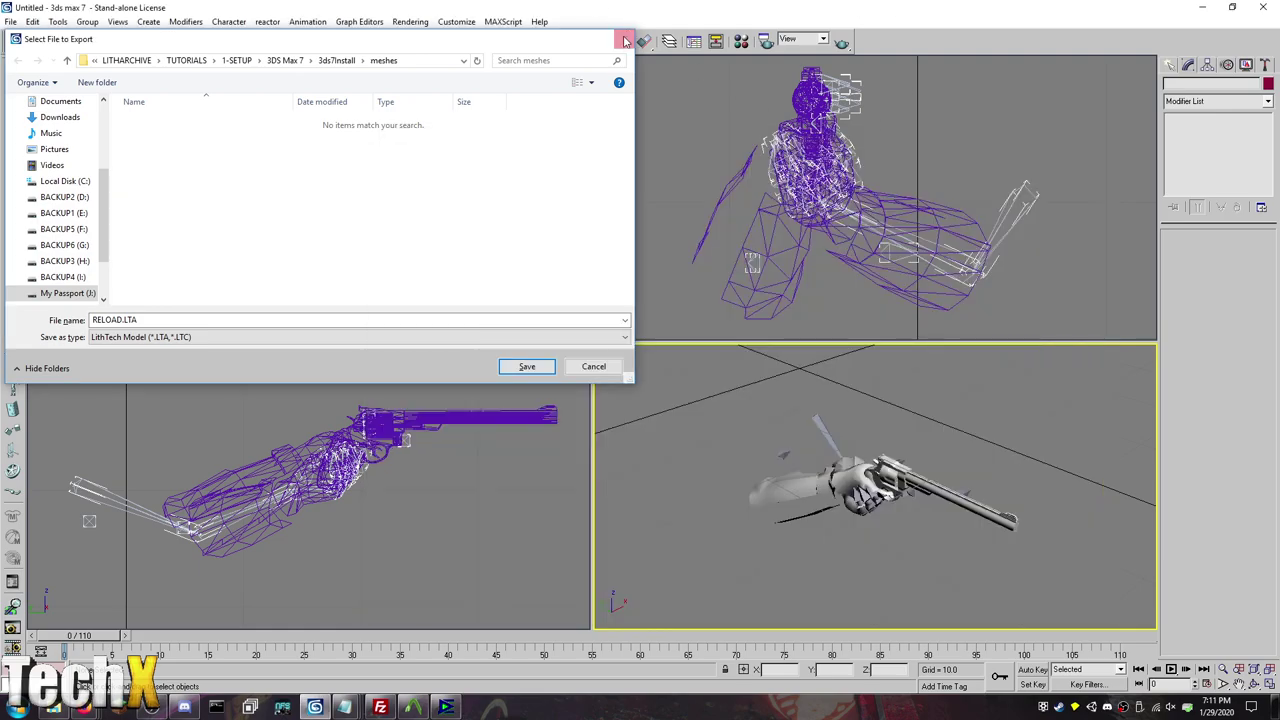
Step: Cancel the Select File to Export dialog and make the Top viewport active
left_click(624, 38)
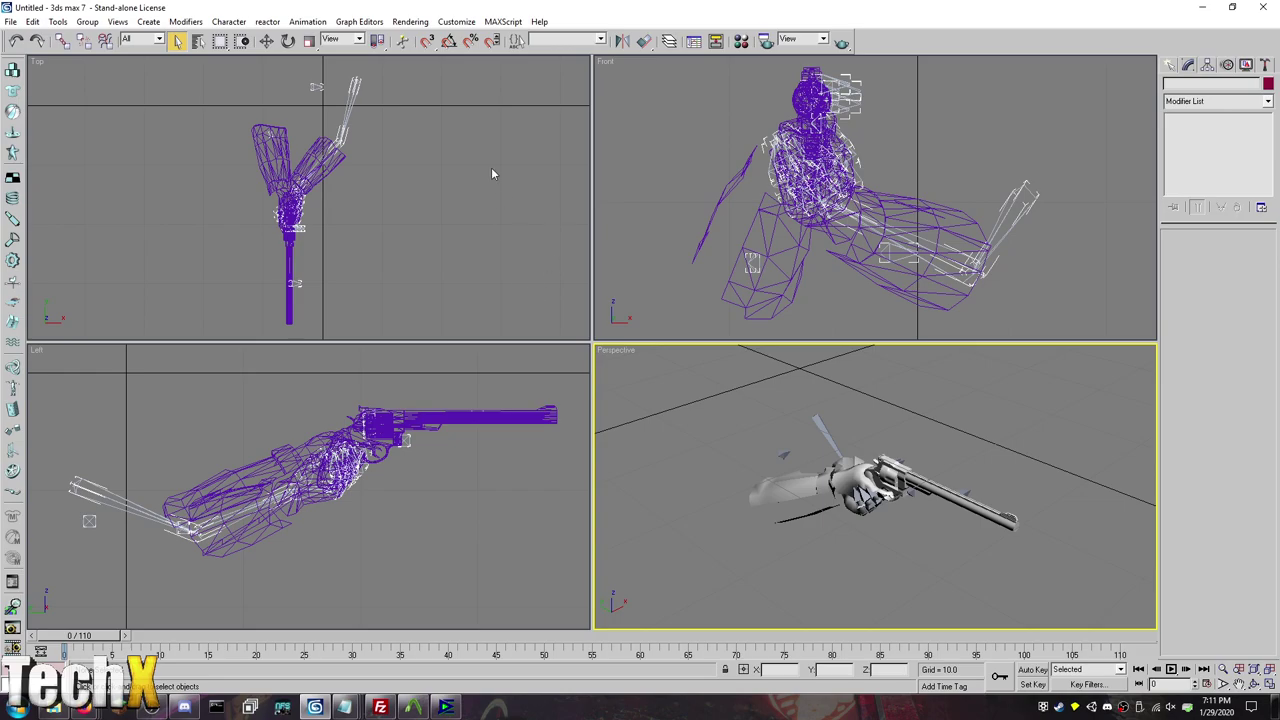
right_click(436, 189)
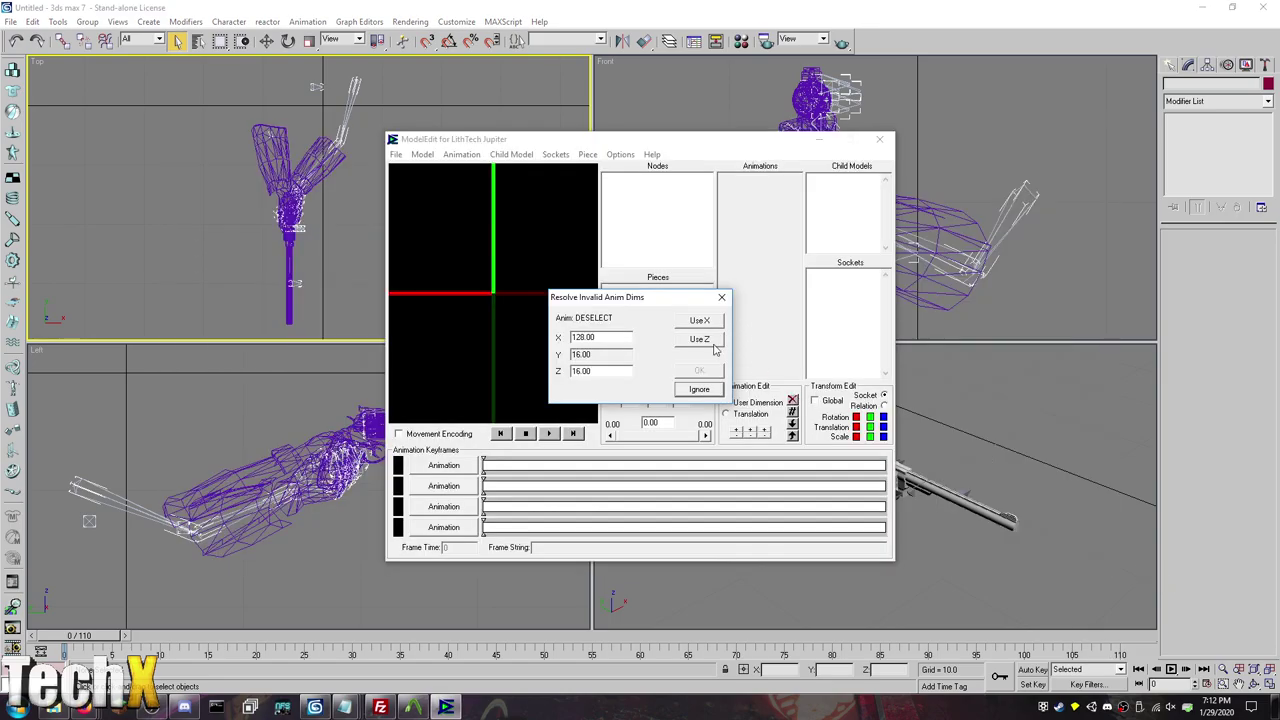
Step: Set DESELECT's animation dimensions from the current animation (12, 16.2, 36.8) and apply them
left_click(699, 389)
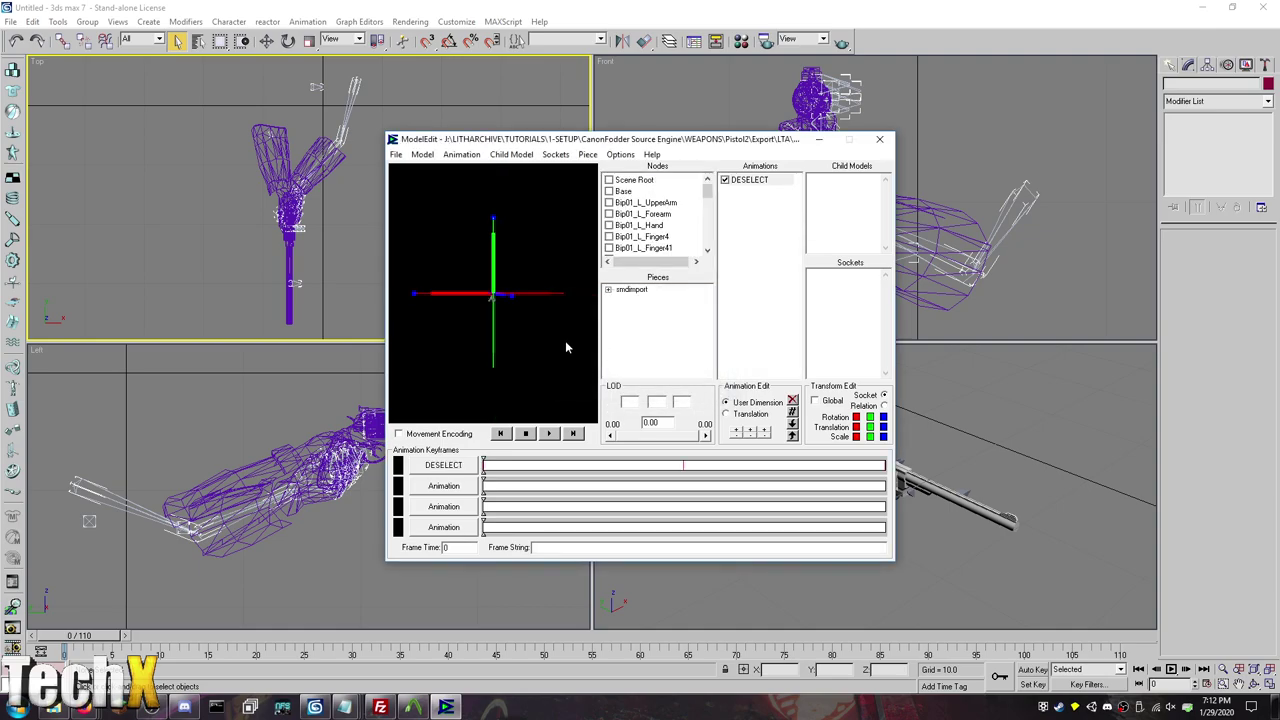
left_click(462, 154)
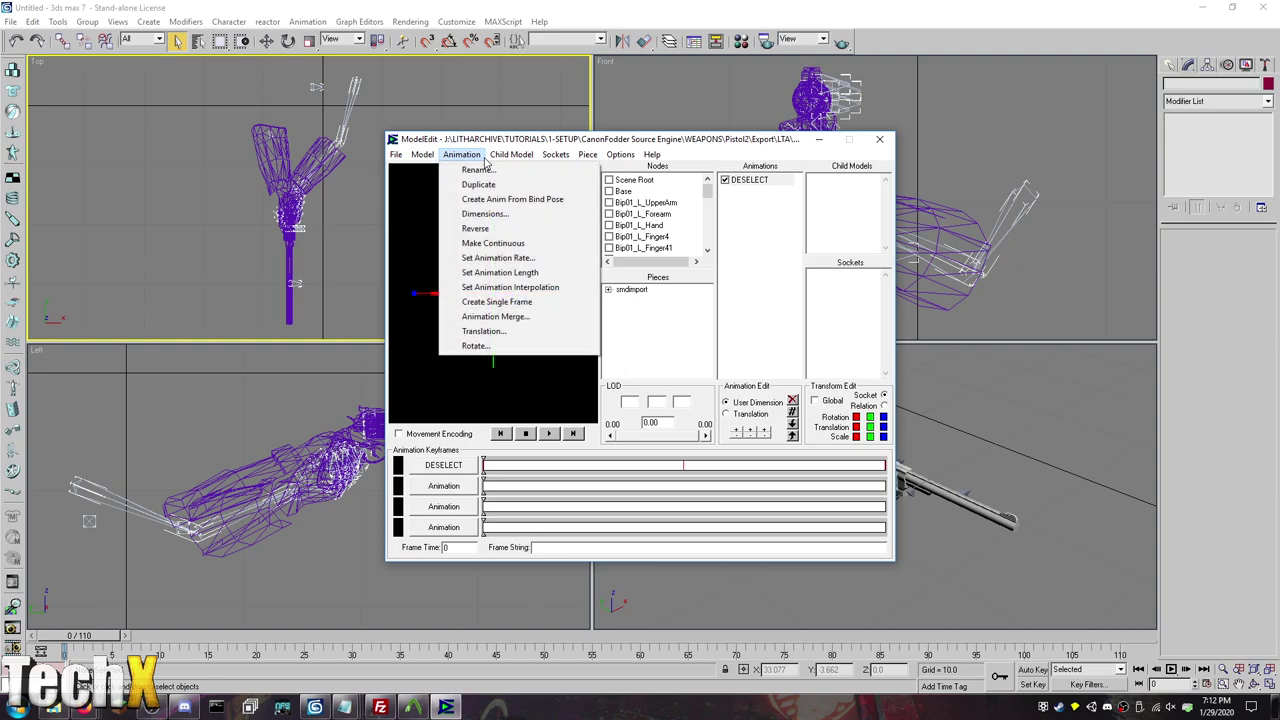
left_click(500, 212)
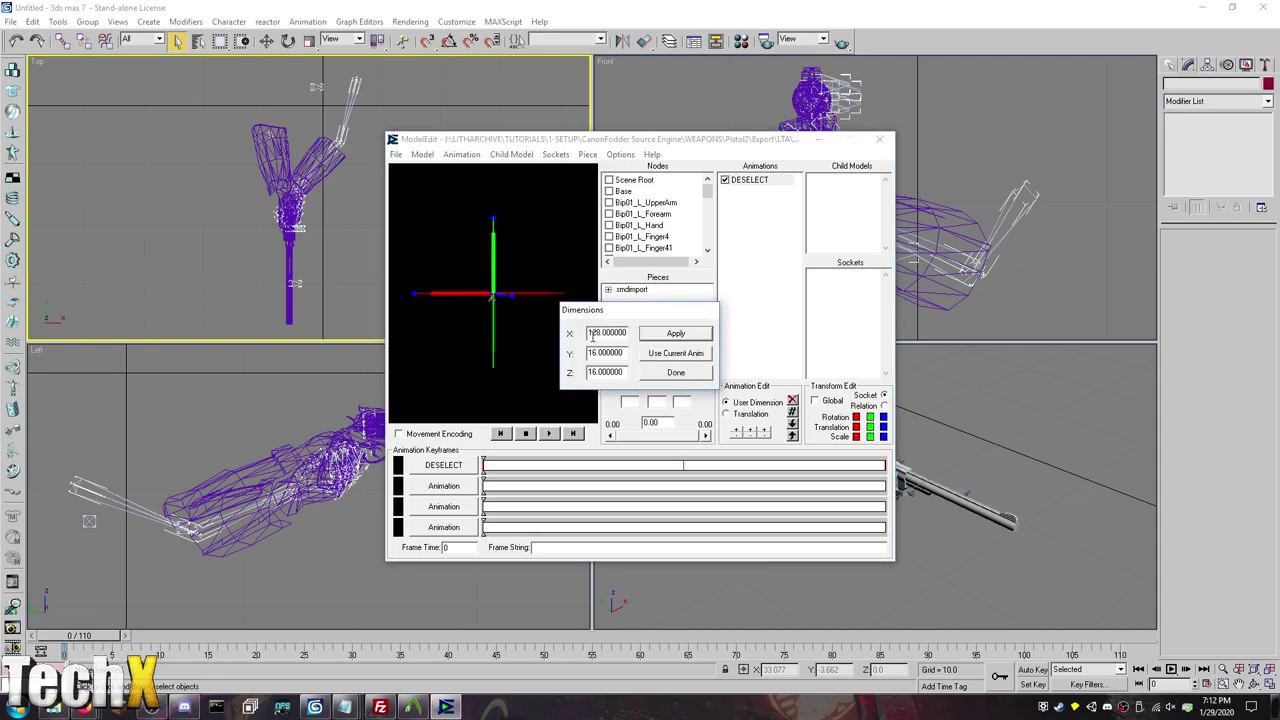
left_click(674, 357)
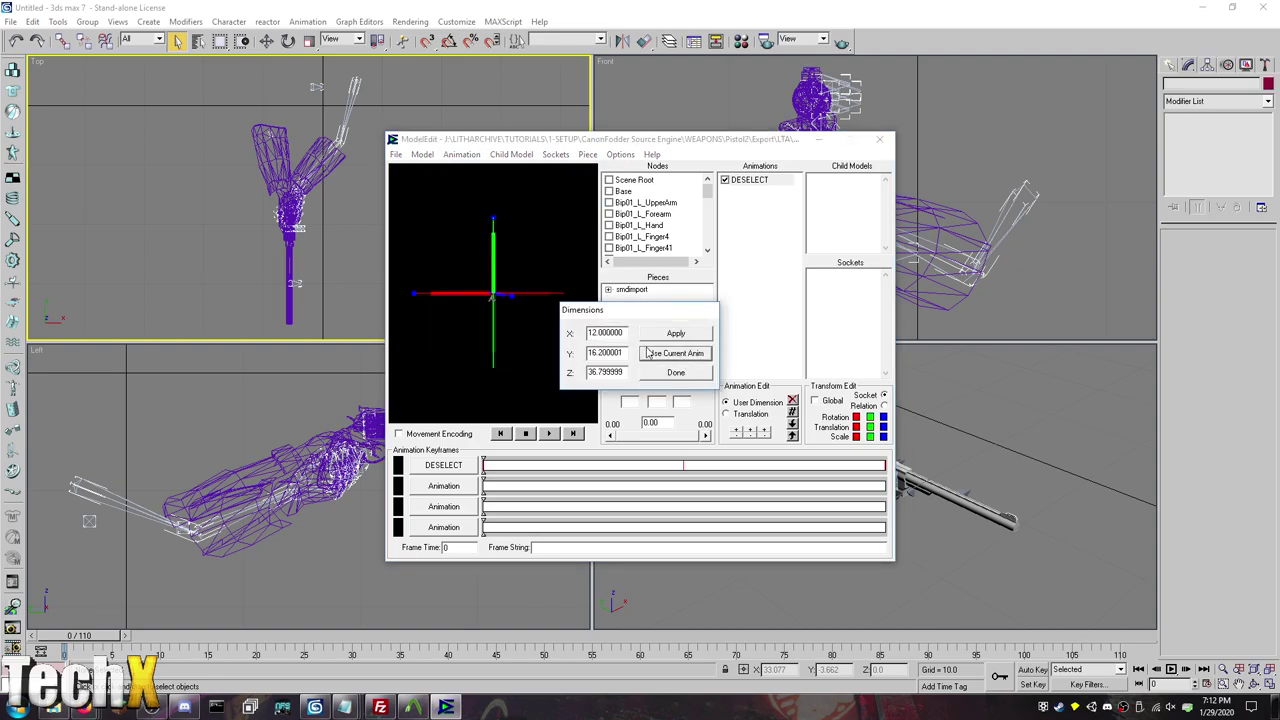
left_click(667, 338)
left_click(667, 338)
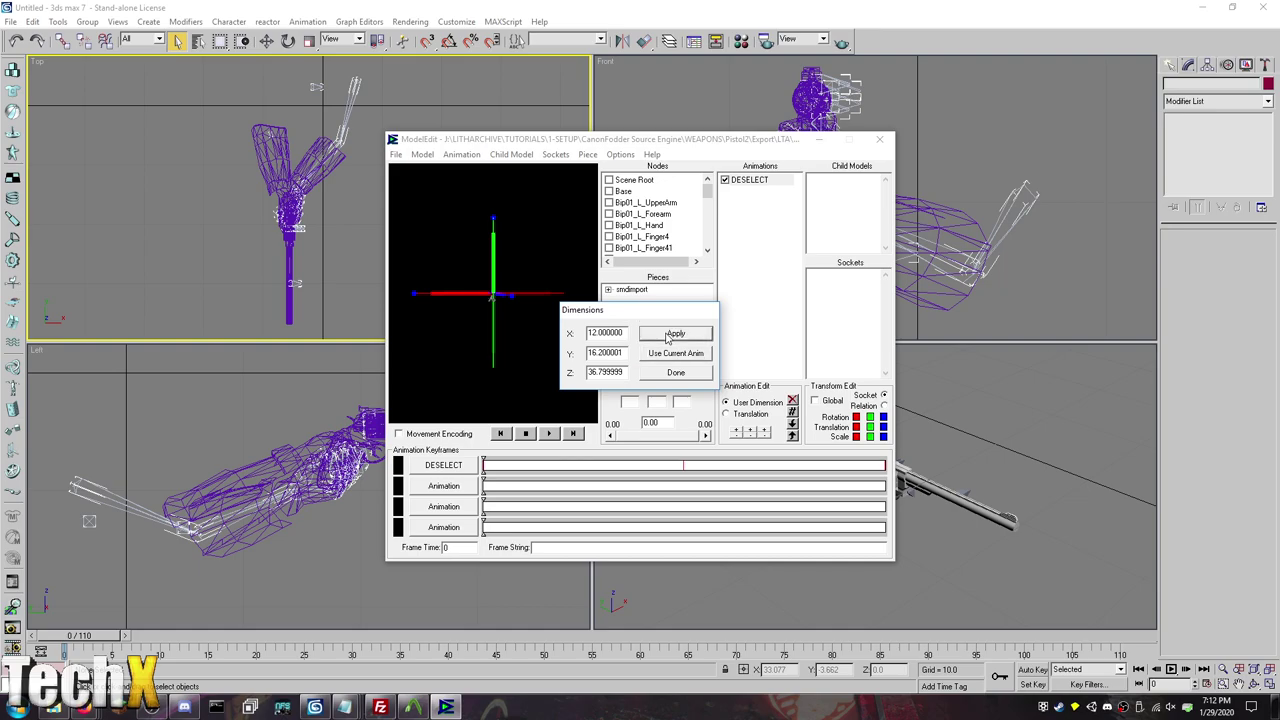
left_click(676, 372)
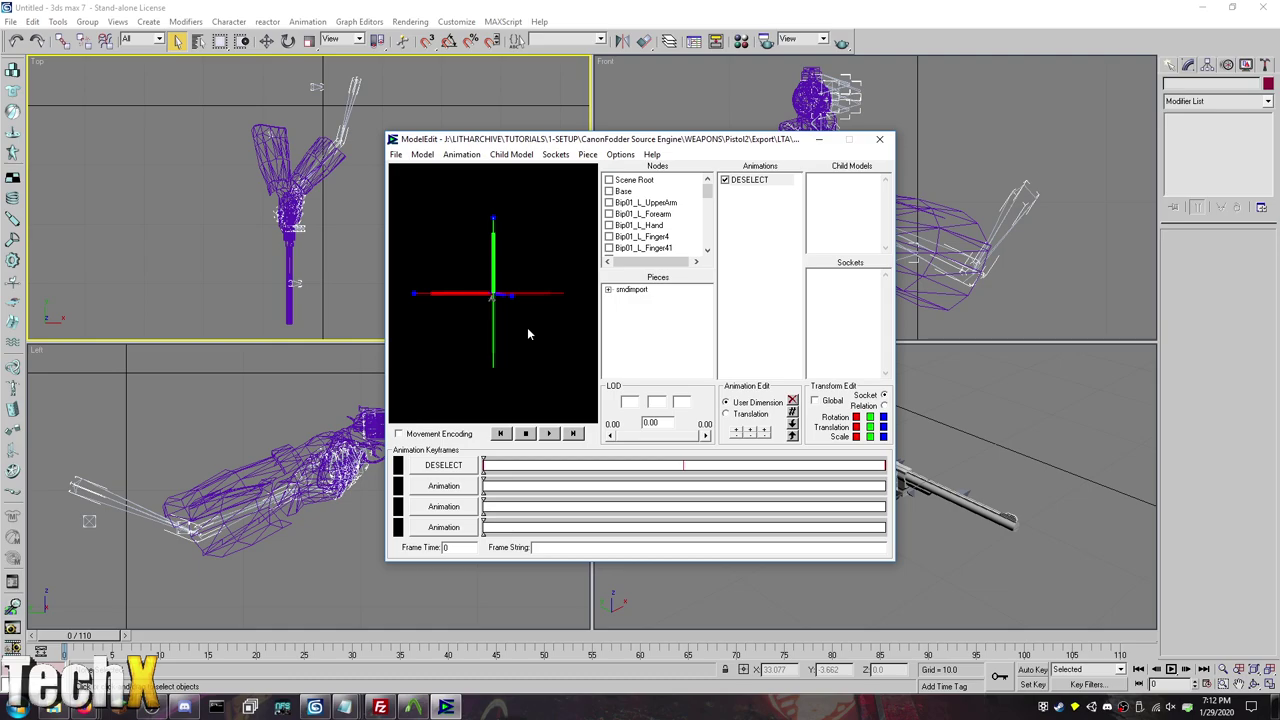
Step: Orbit the DESELECT model, then play and stop its animation preview
left_click_drag(528, 333, 540, 336)
left_click(615, 155)
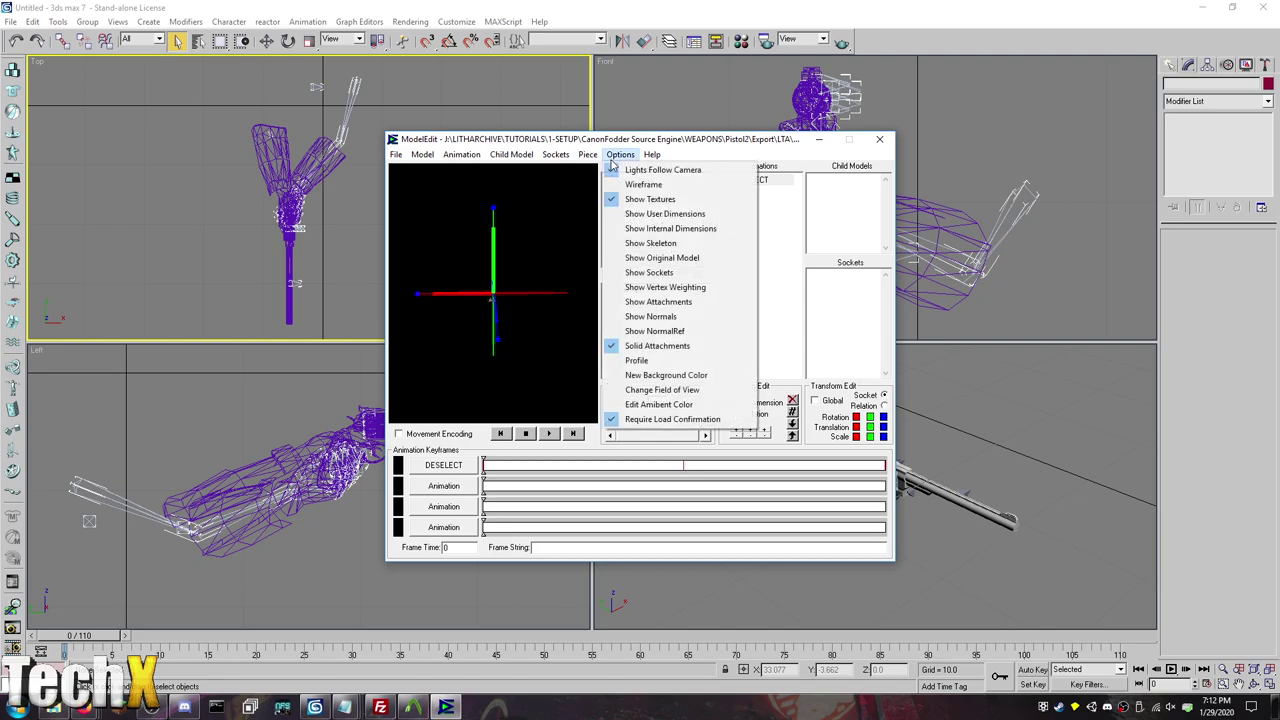
mouse_move(458, 158)
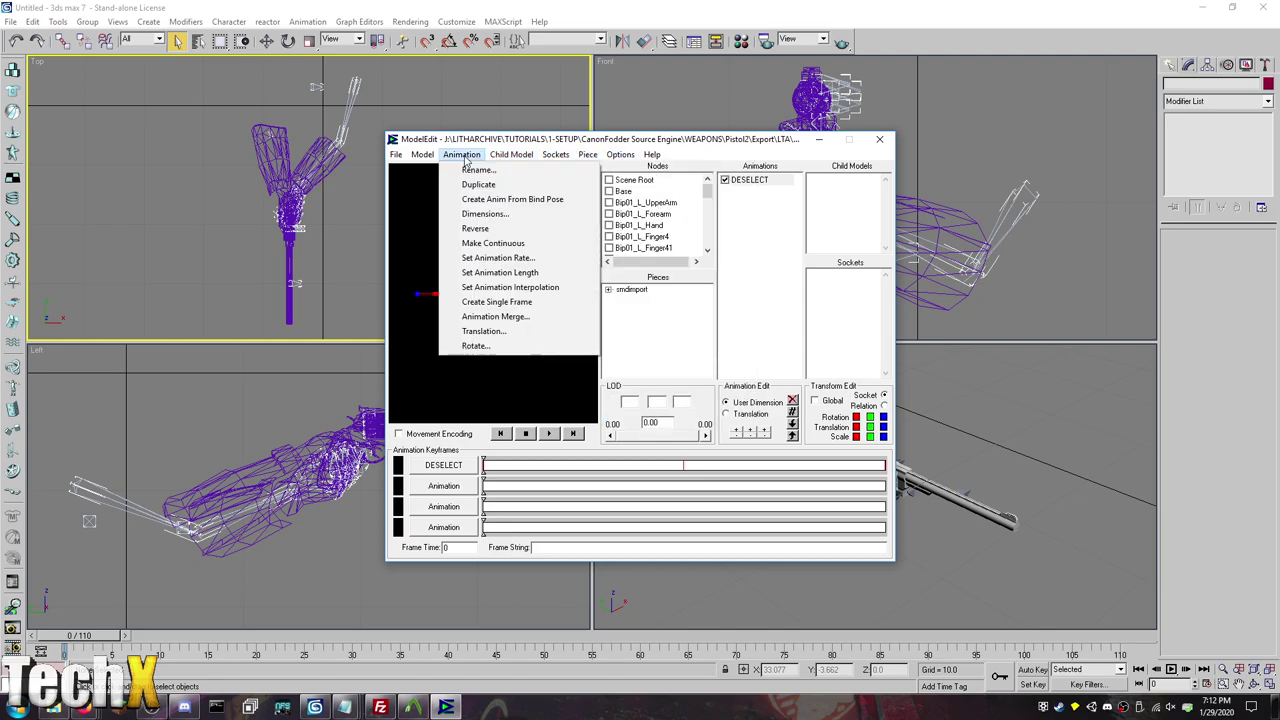
mouse_move(418, 157)
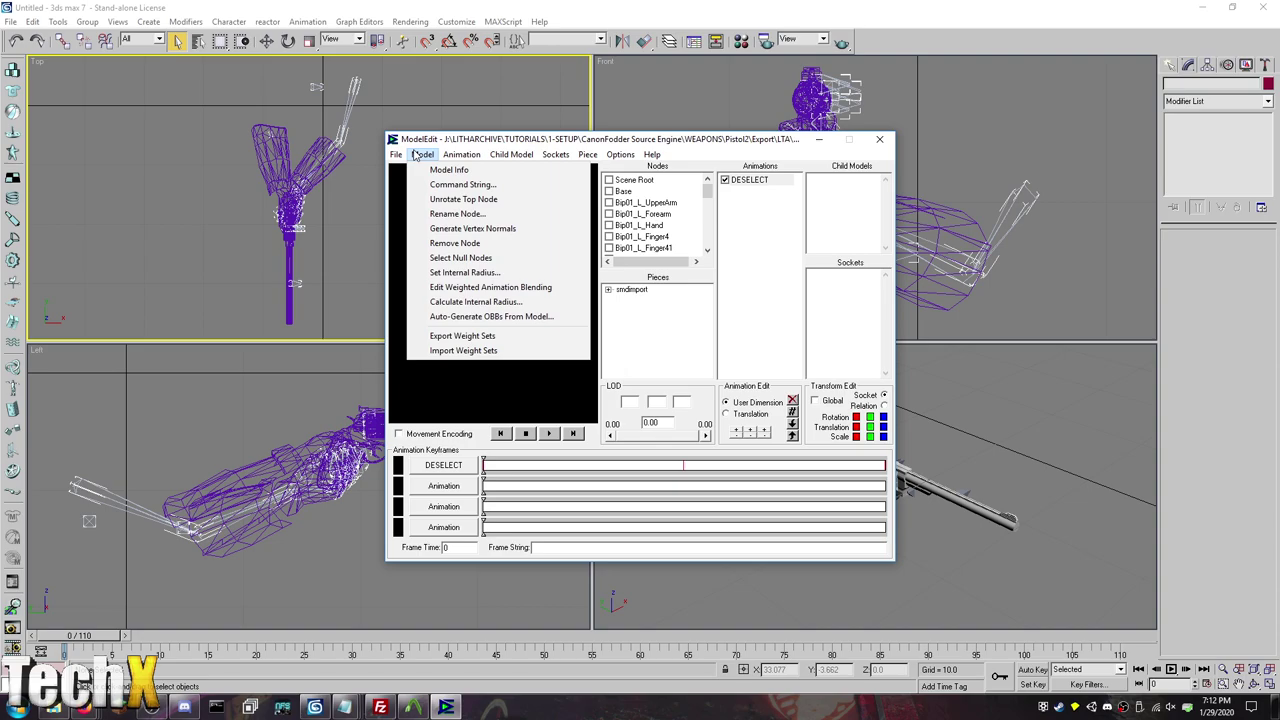
mouse_move(620, 155)
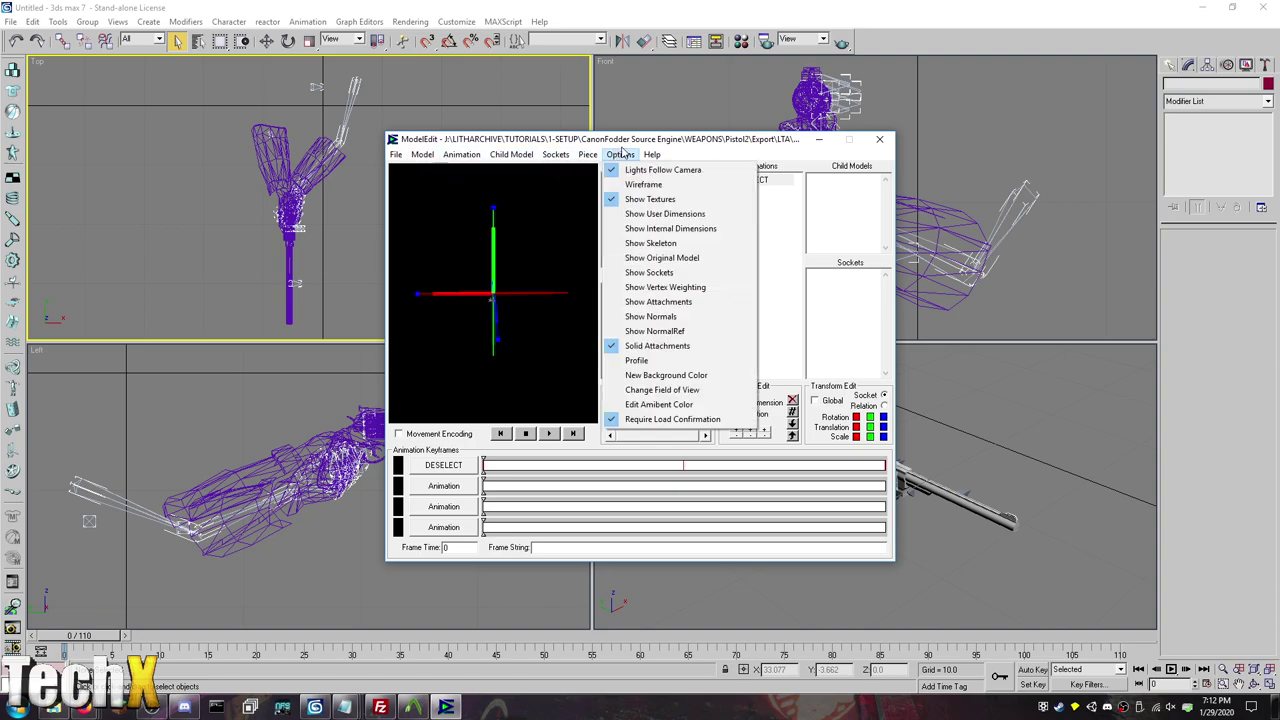
left_click(549, 278)
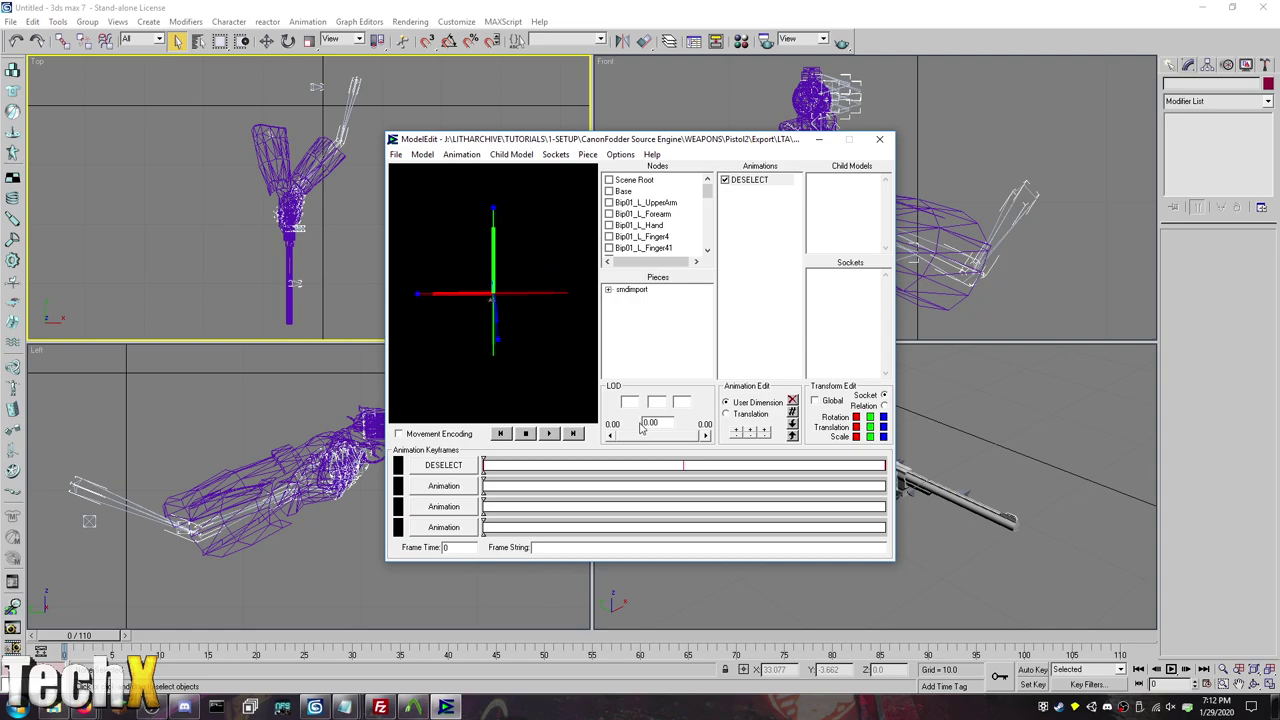
left_click(549, 434)
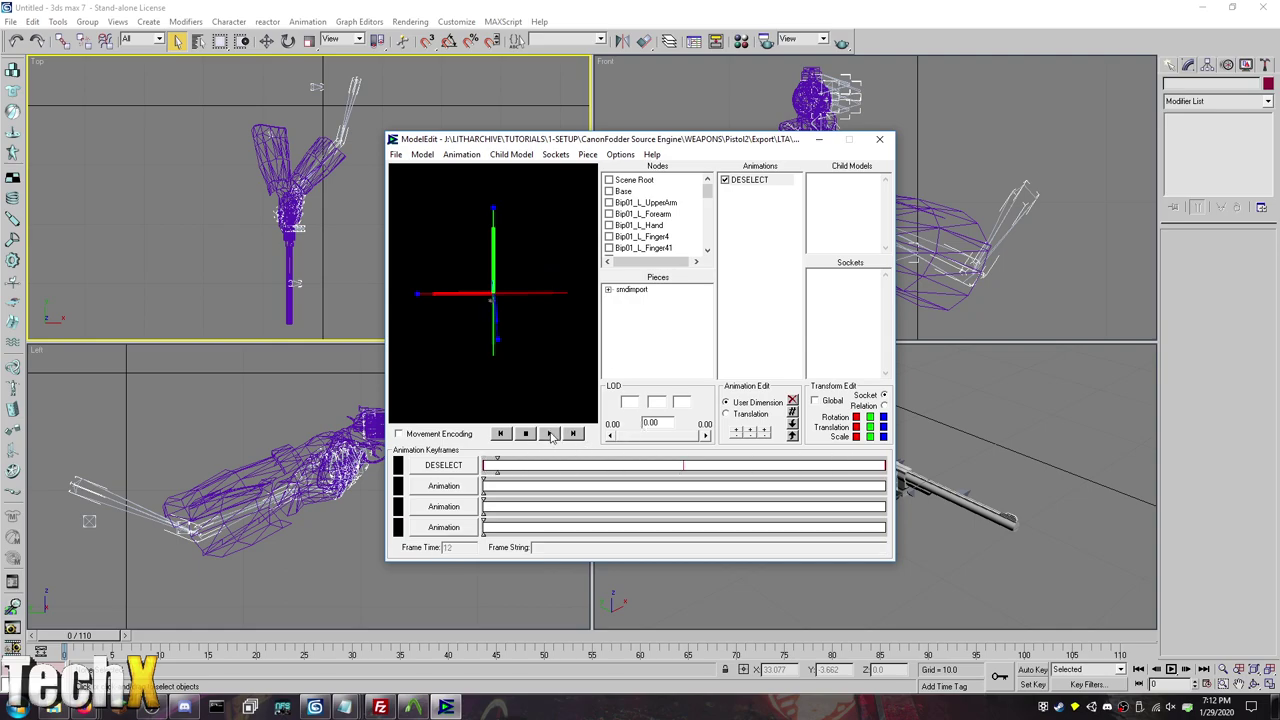
left_click(527, 436)
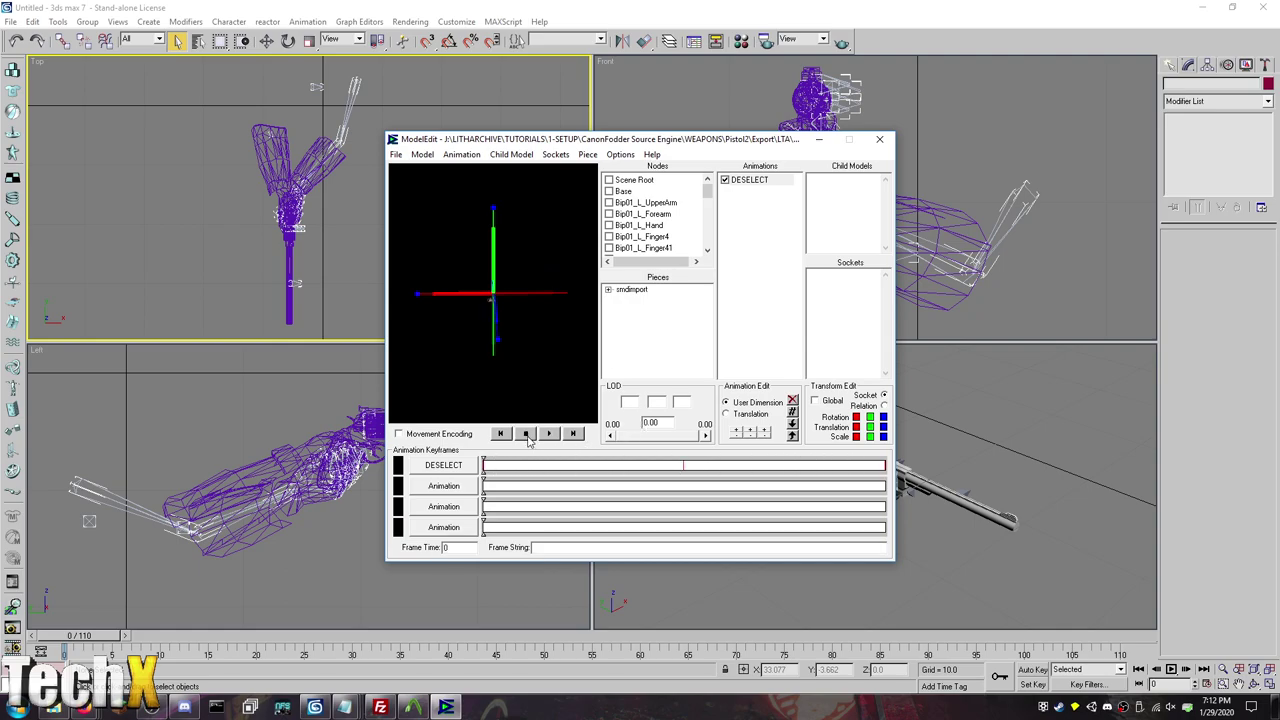
left_click(748, 182)
left_click(396, 154)
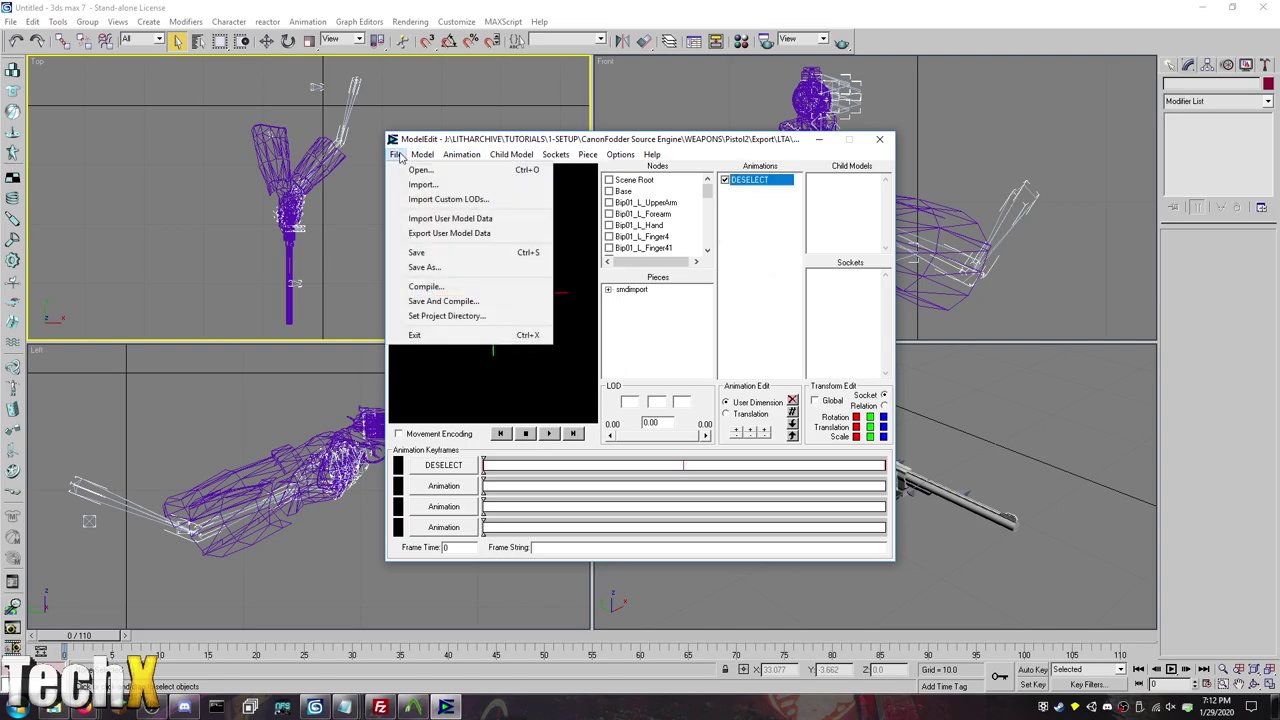
Step: Exit ModelEdit and switch to the LTA folder window in File Explorer
left_click(434, 335)
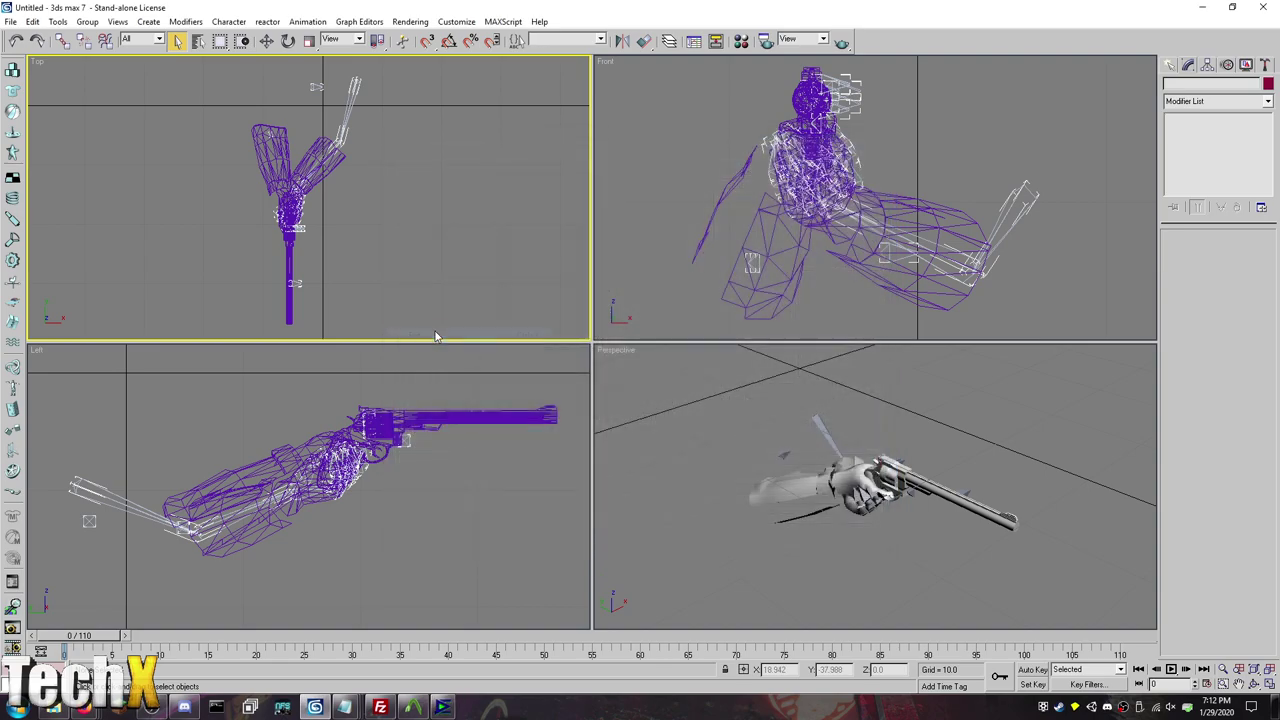
key("alt+Tab")
key("alt+Tab")
key("alt+Tab")
key("alt+Tab")
key("alt+Tab")
key("alt+Tab")
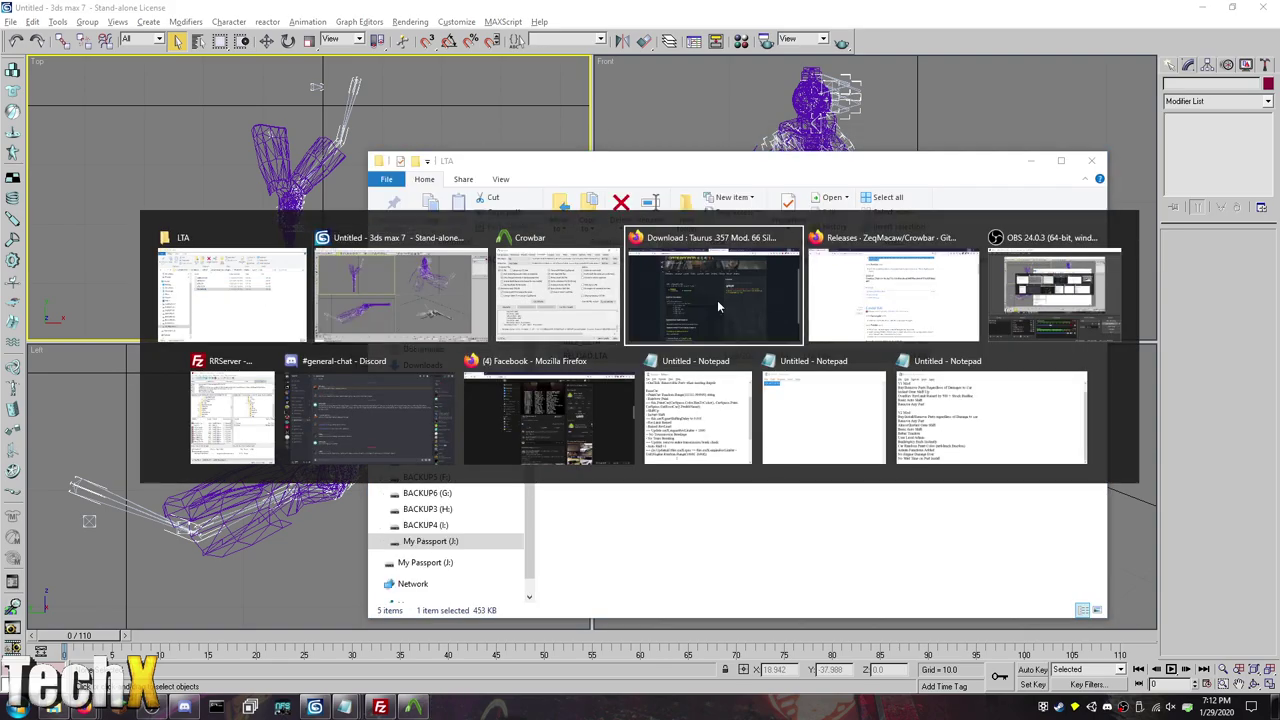
key("alt+Tab")
key("alt+Tab")
key("alt+Tab")
key("alt+Tab")
key("alt+Tab")
key("alt+Tab")
key("alt+Tab")
key("alt+Tab")
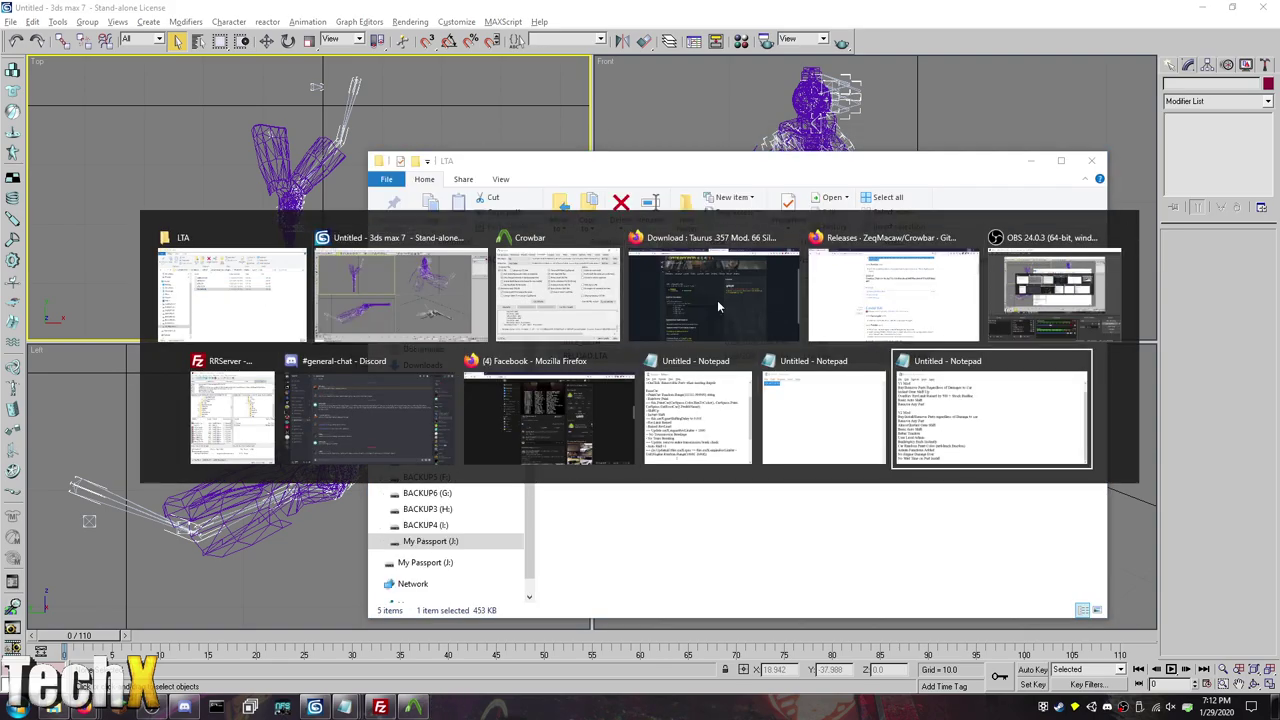
key("alt+Tab")
key("alt+Tab")
key("alt+Tab")
key("alt+Tab")
key("alt+Tab")
key("alt+Tab")
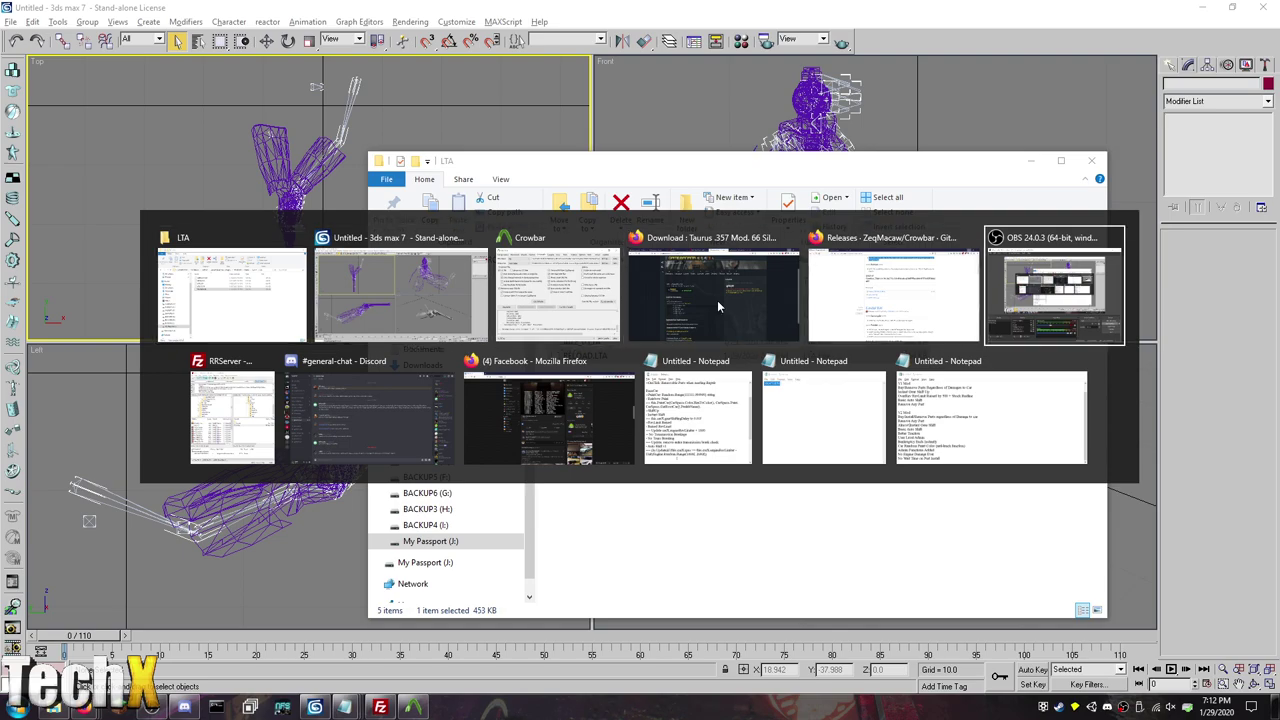
key("alt+Tab")
key("alt+Tab")
key("alt+Tab")
key("alt+Tab")
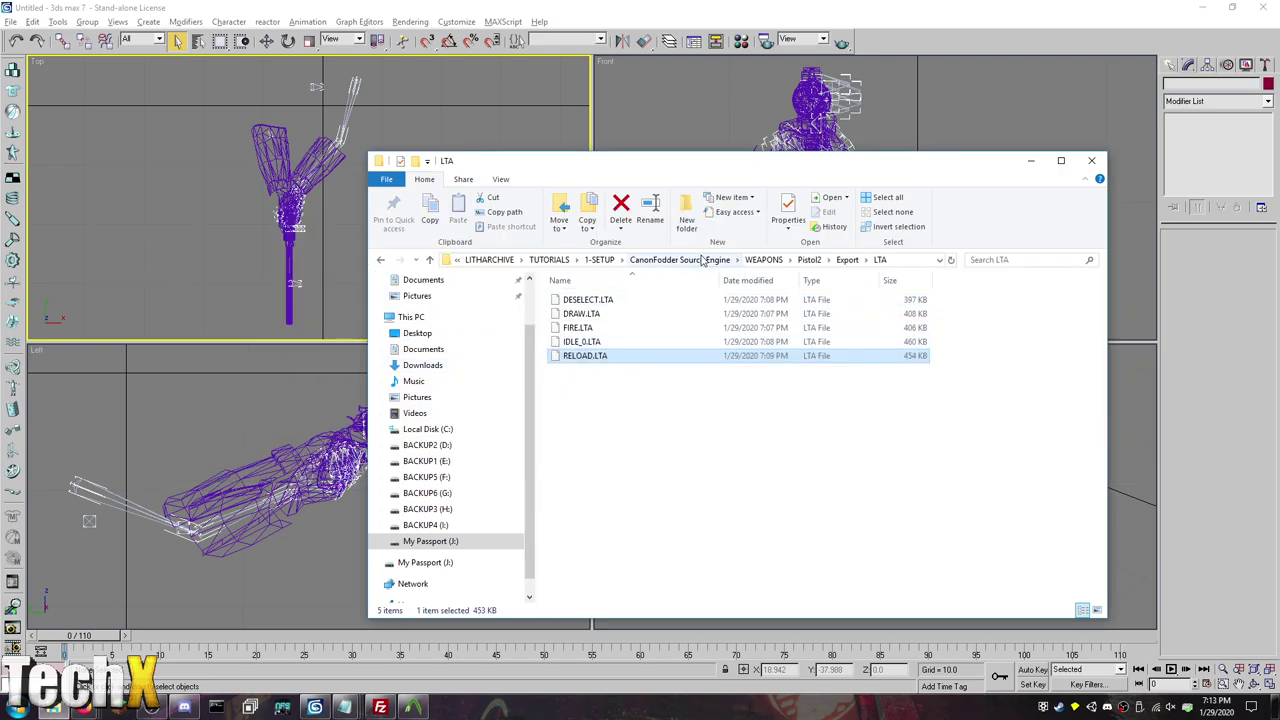
Step: Go to 1-SETUP > JUPITER_ENT INSTALL > Tools and launch ModelEdit.exe
left_click(600, 260)
double_click(610, 343)
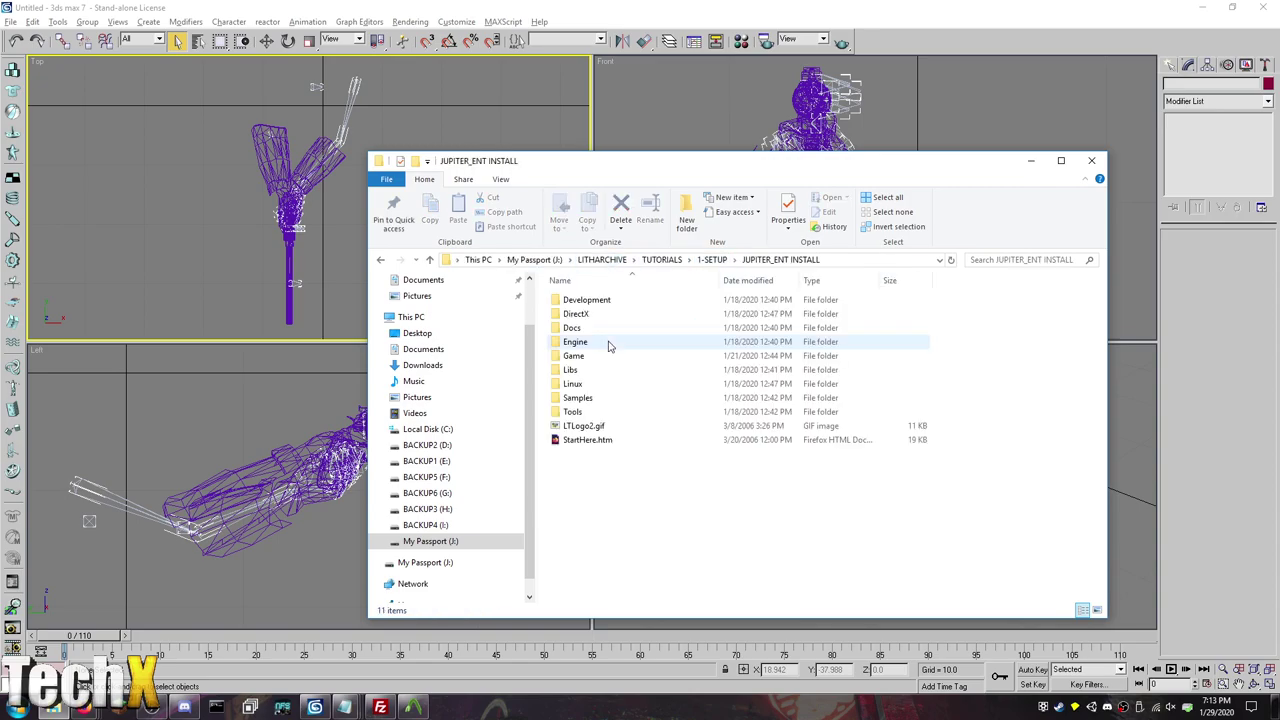
double_click(578, 401)
left_click(573, 414)
type("mo")
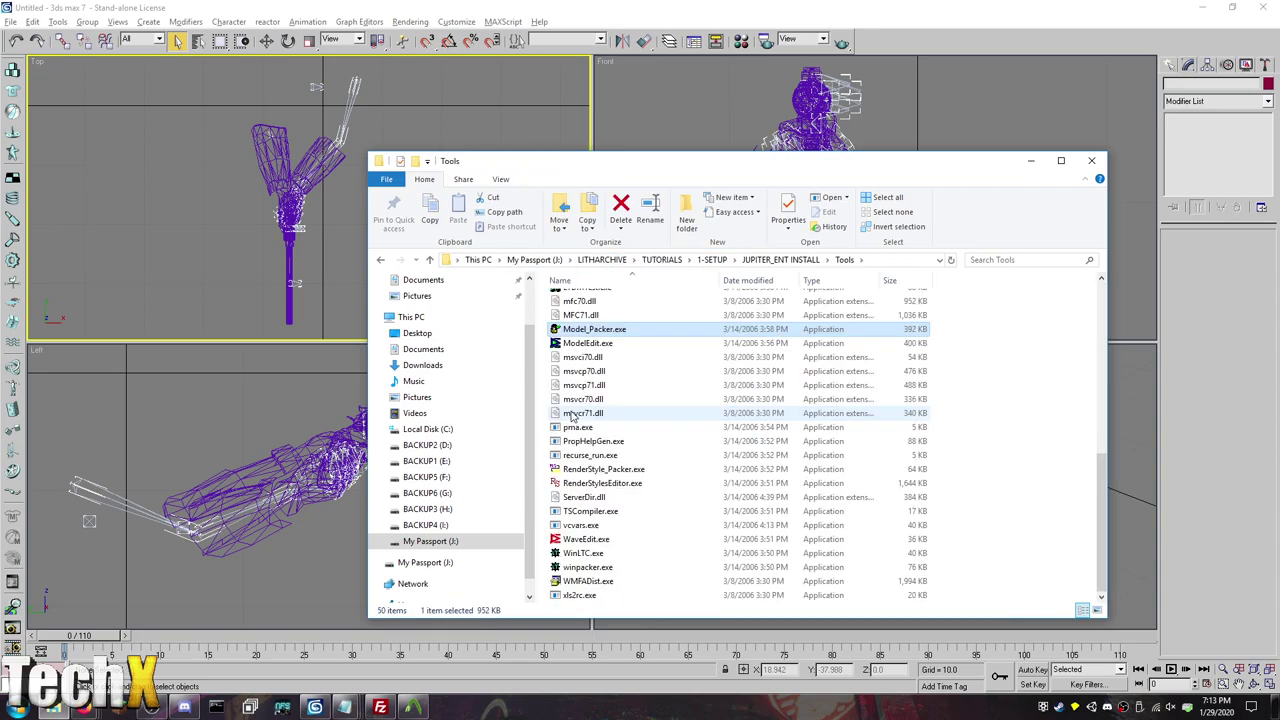
double_click(604, 342)
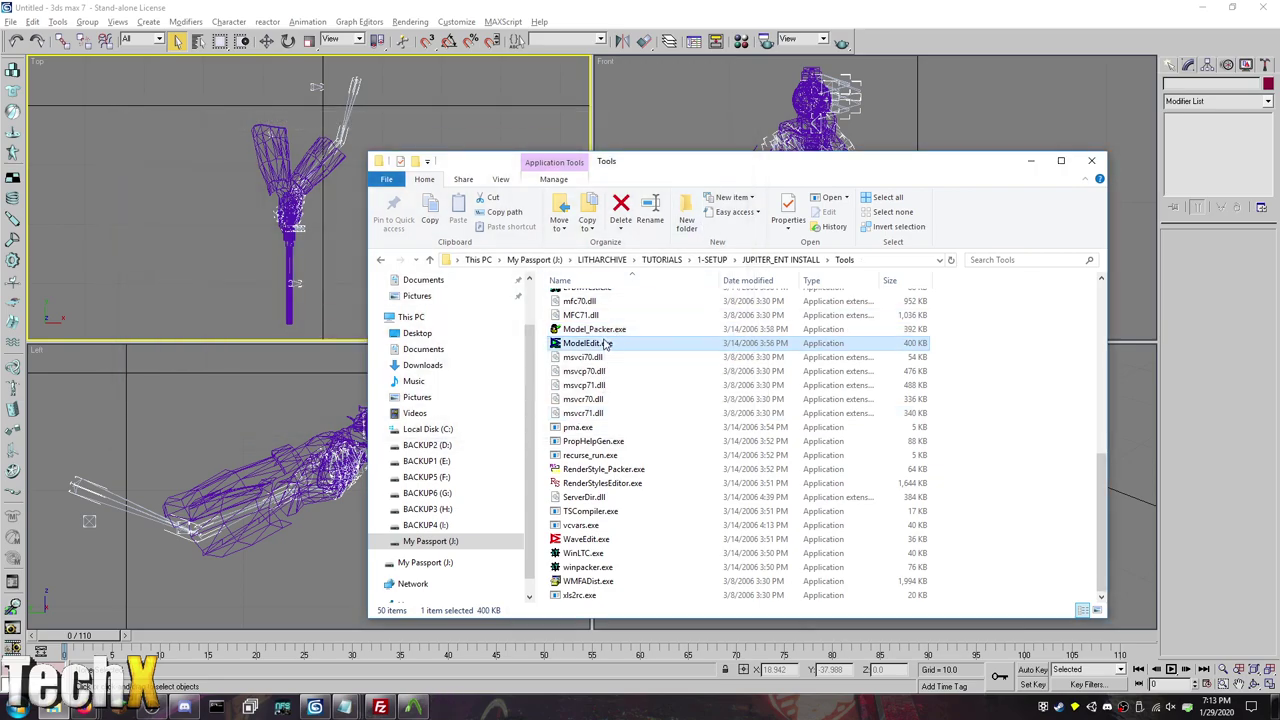
Step: Start an animation import in ModelEdit, loading DESELECT.LTA as the base model
left_click(396, 154)
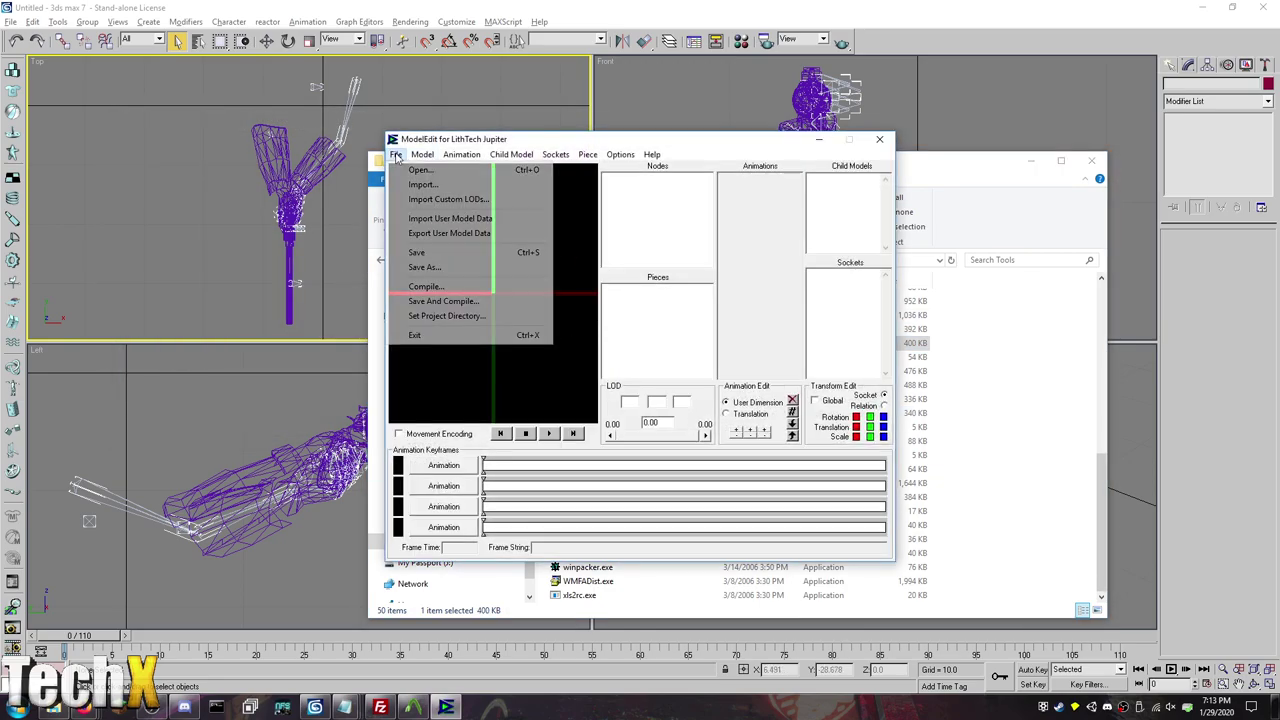
left_click(420, 184)
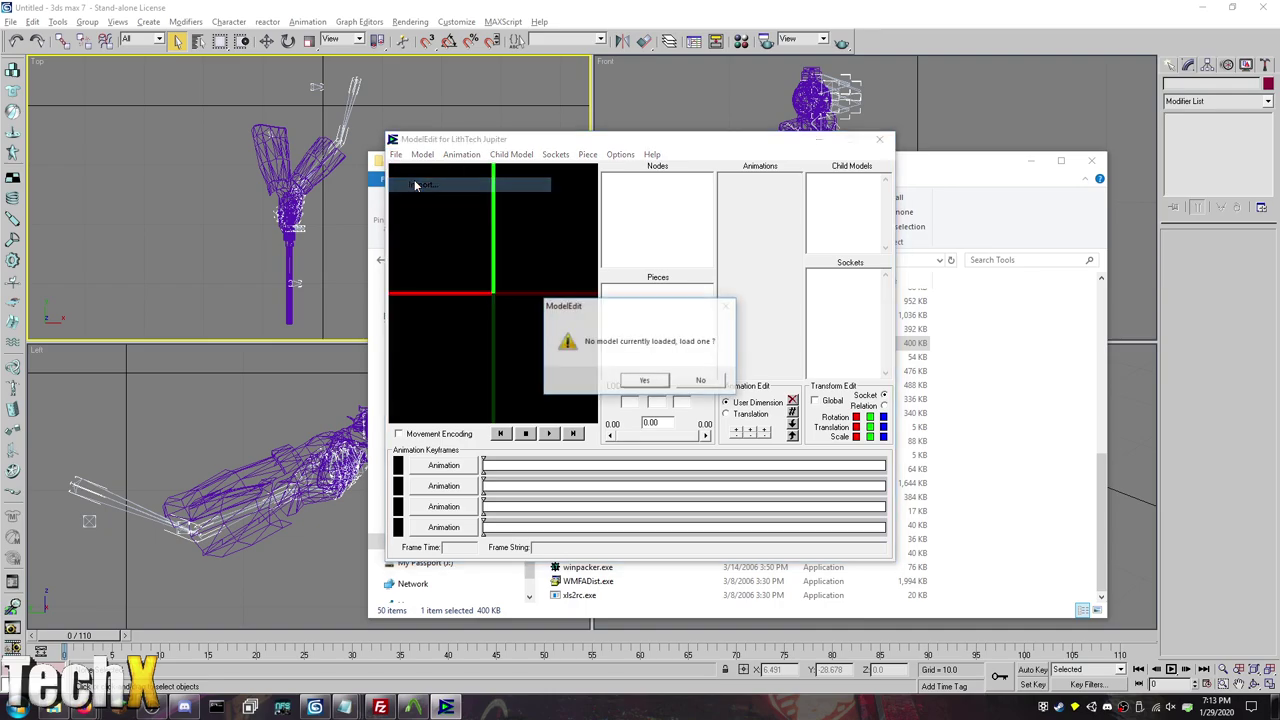
left_click(642, 382)
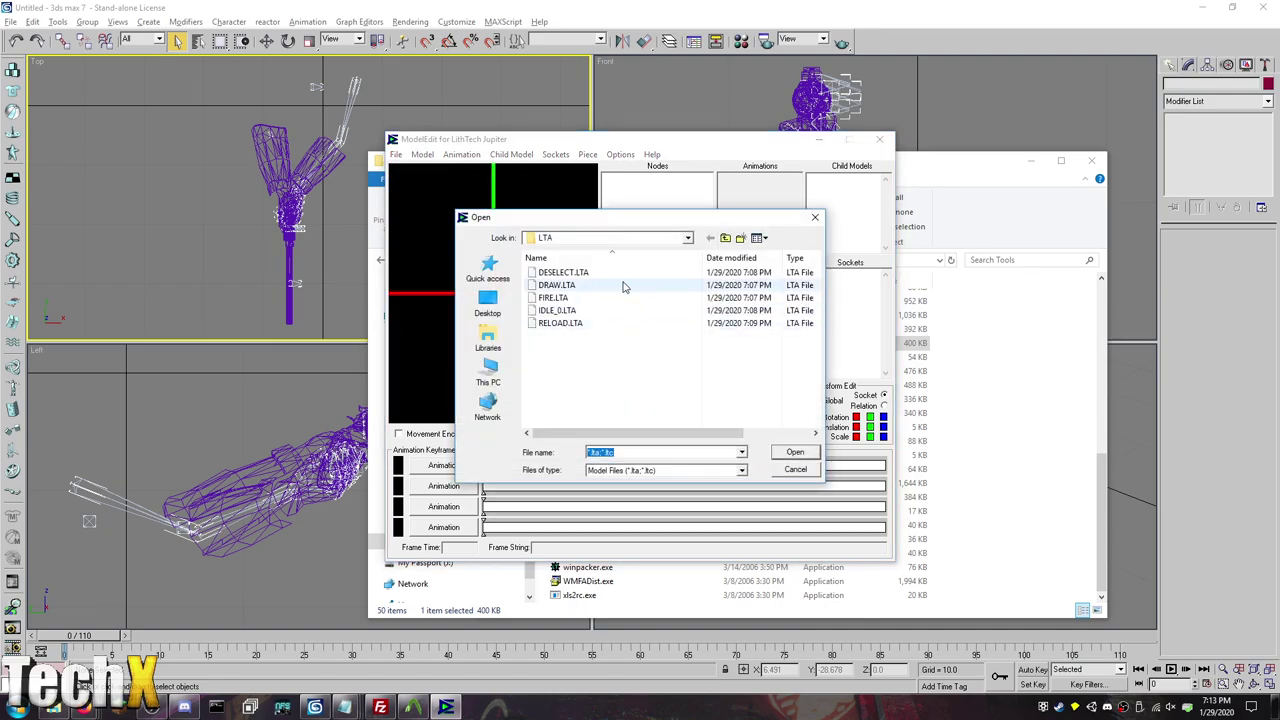
double_click(620, 273)
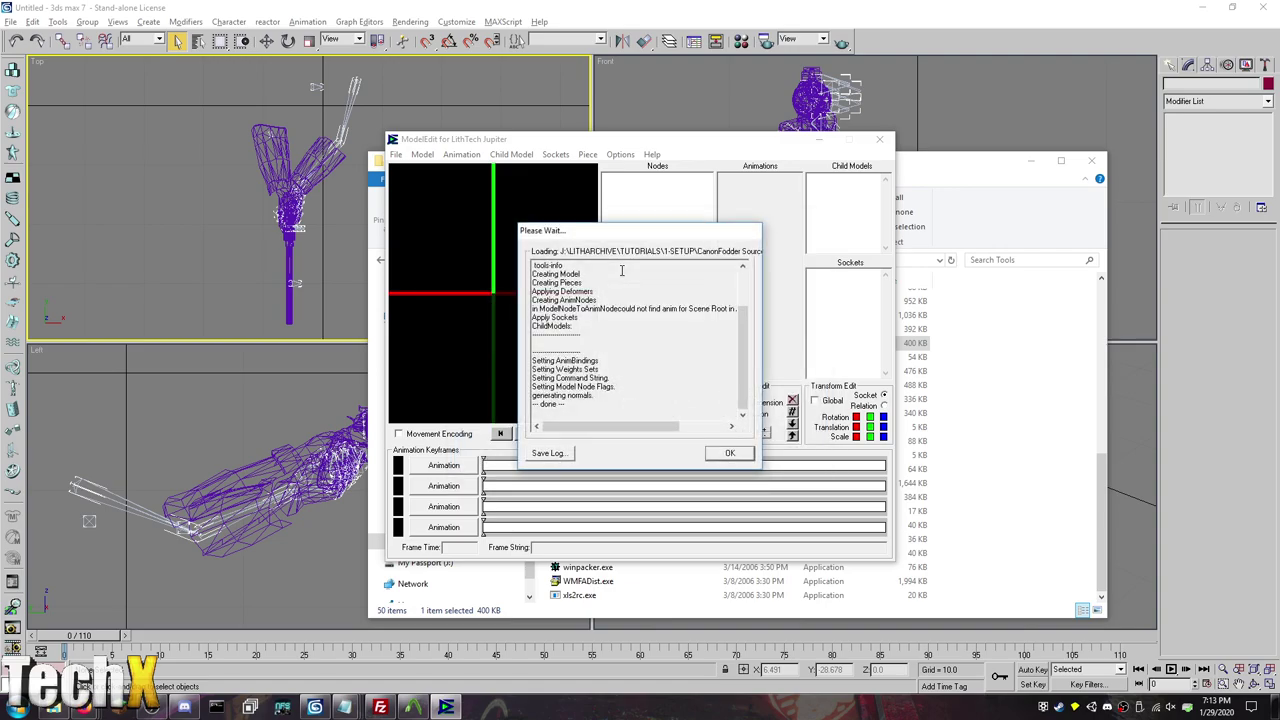
Step: Resolve the invalid dimensions using Z, import DRAW.LTA and preview the draw animation
left_click(720, 453)
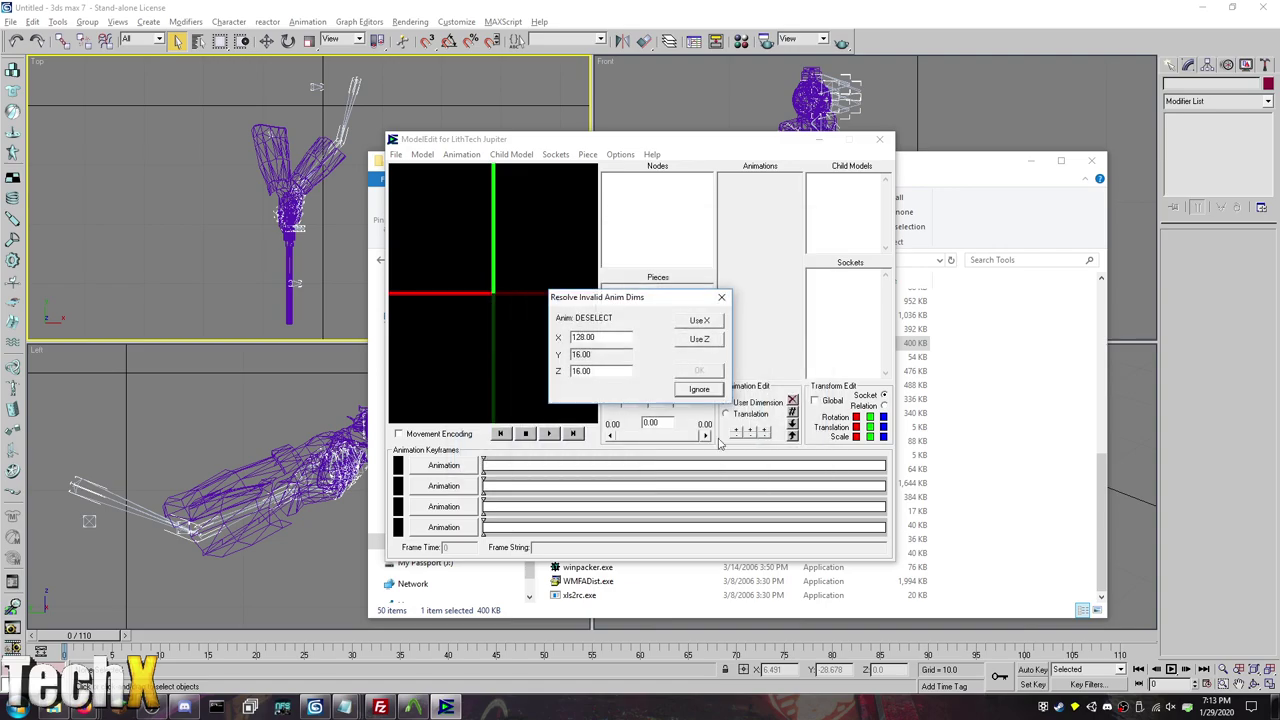
left_click(698, 340)
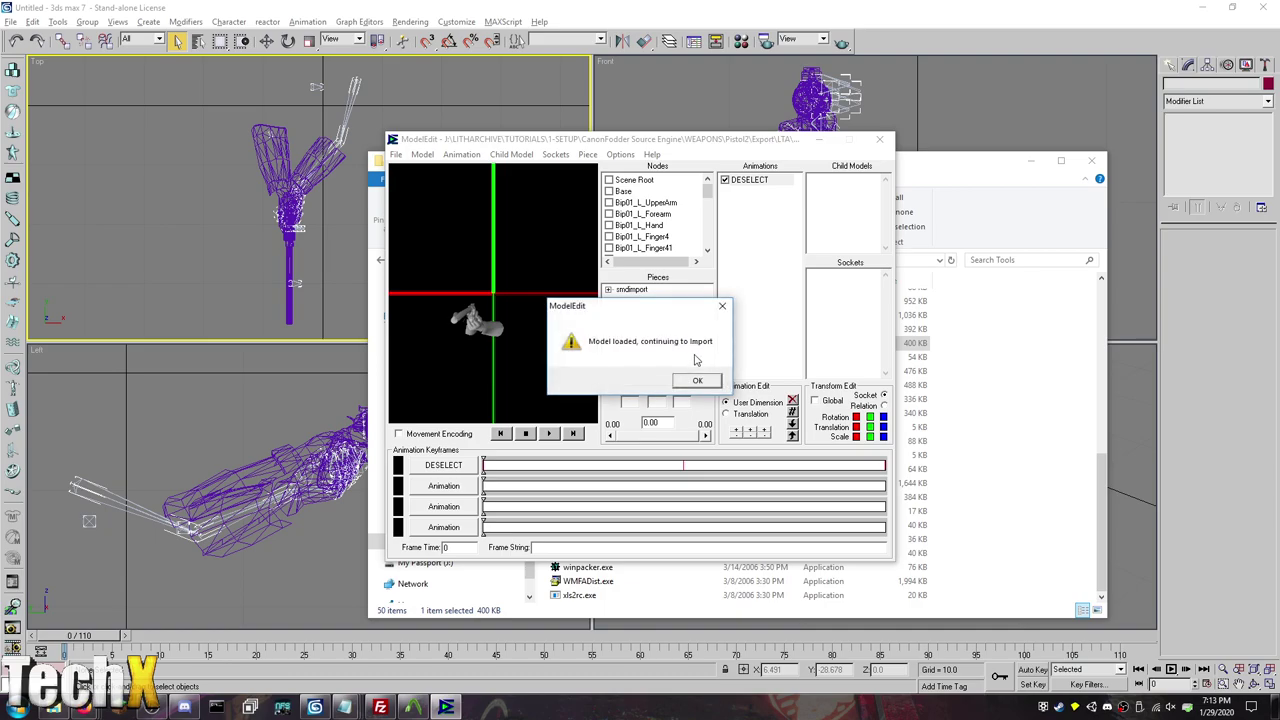
left_click(697, 383)
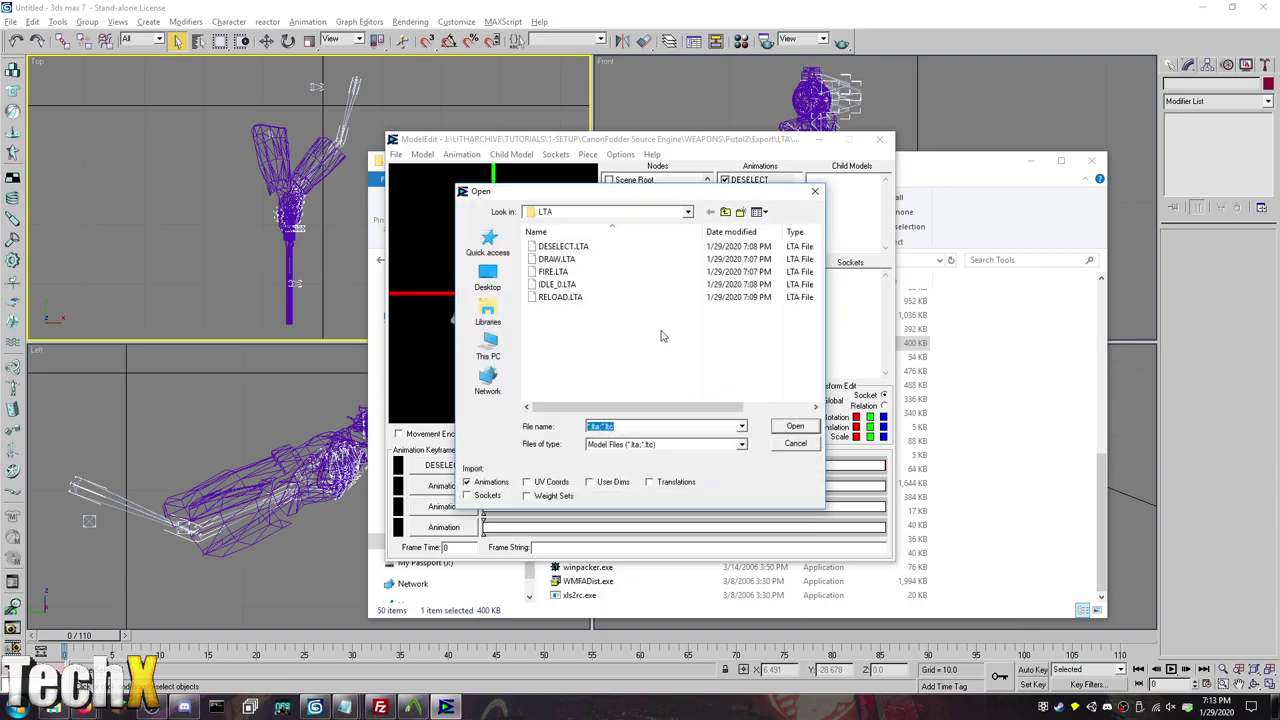
double_click(614, 268)
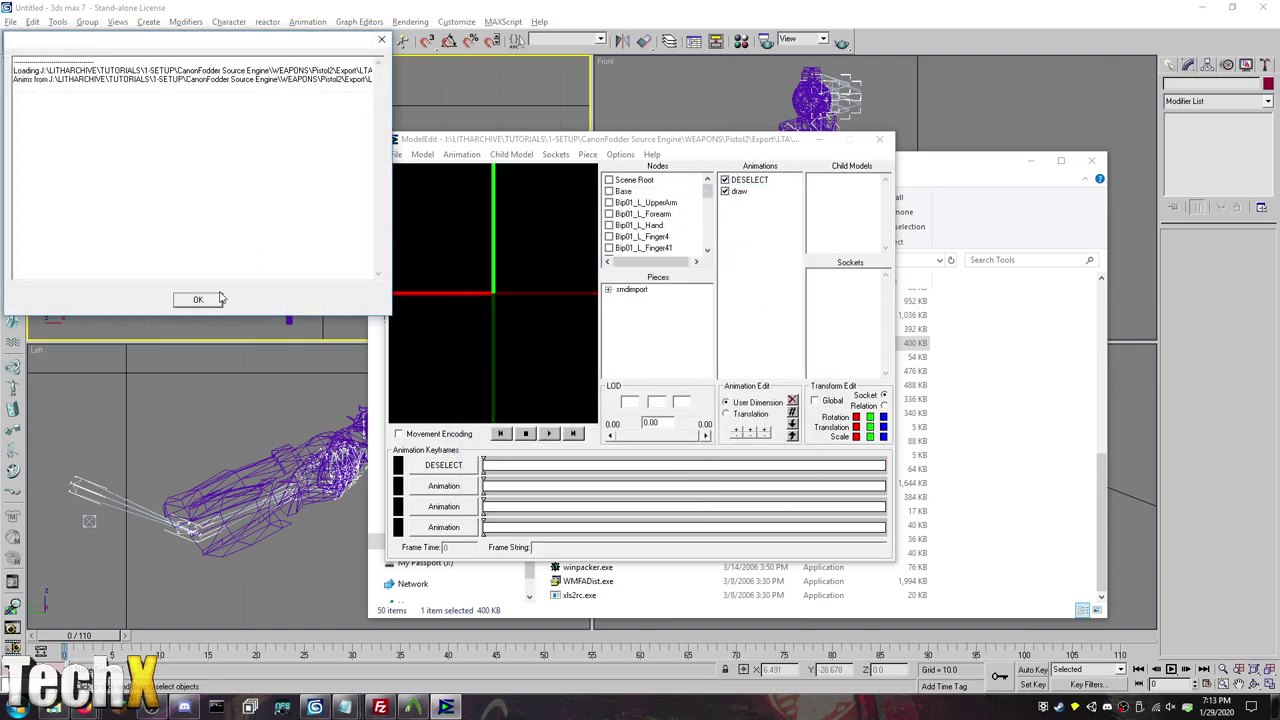
left_click(198, 300)
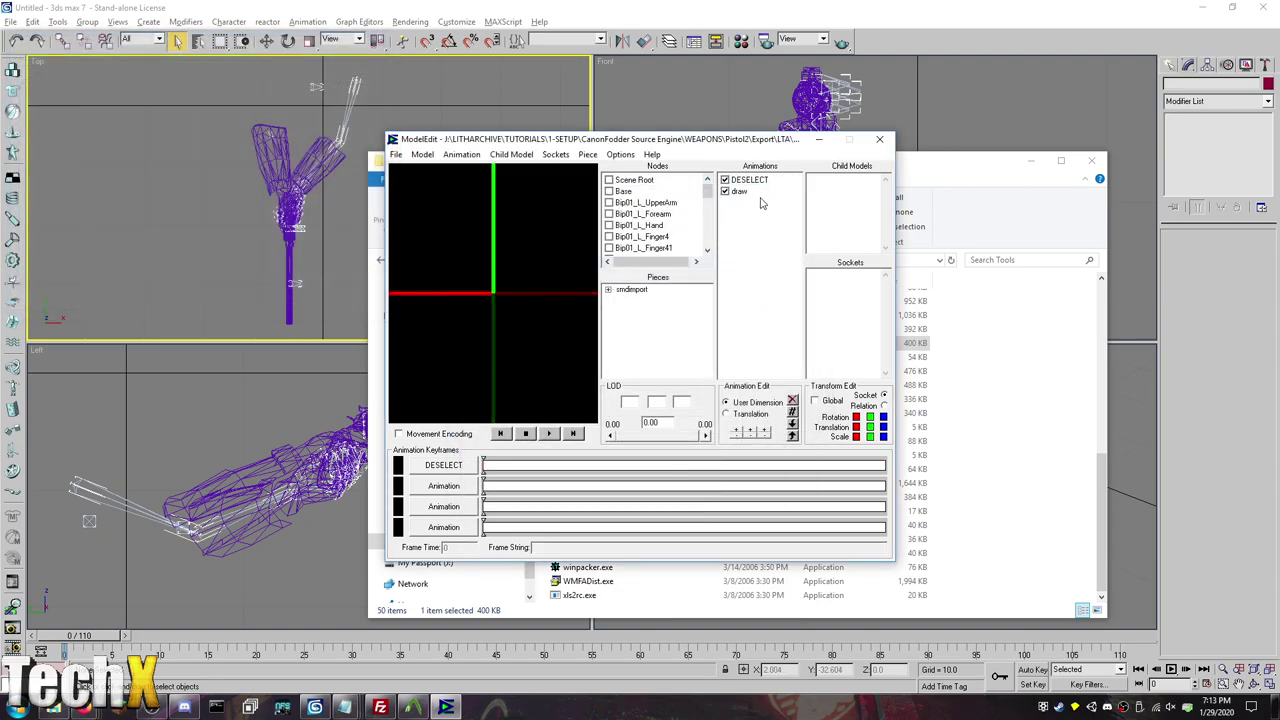
left_click(744, 192)
left_click(548, 433)
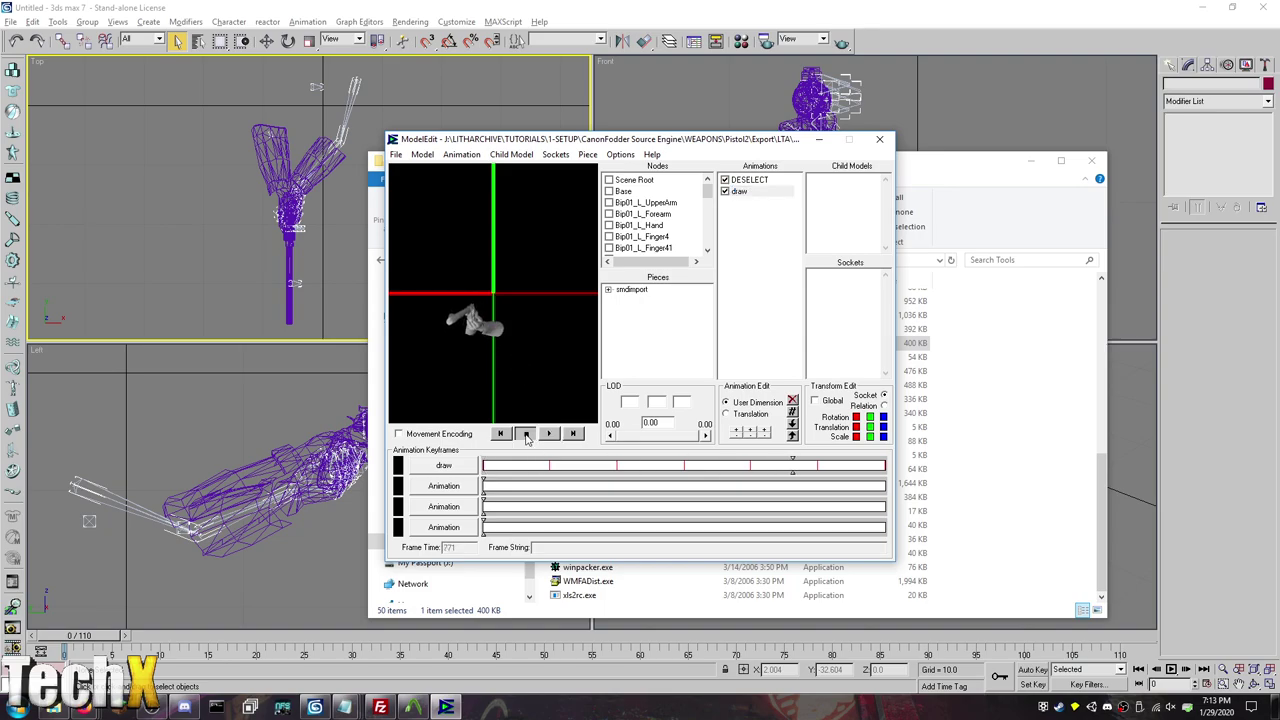
Step: Rename draw to select and DESELECT to deselect, with select listed above deselect
left_click(755, 193)
left_click(753, 193)
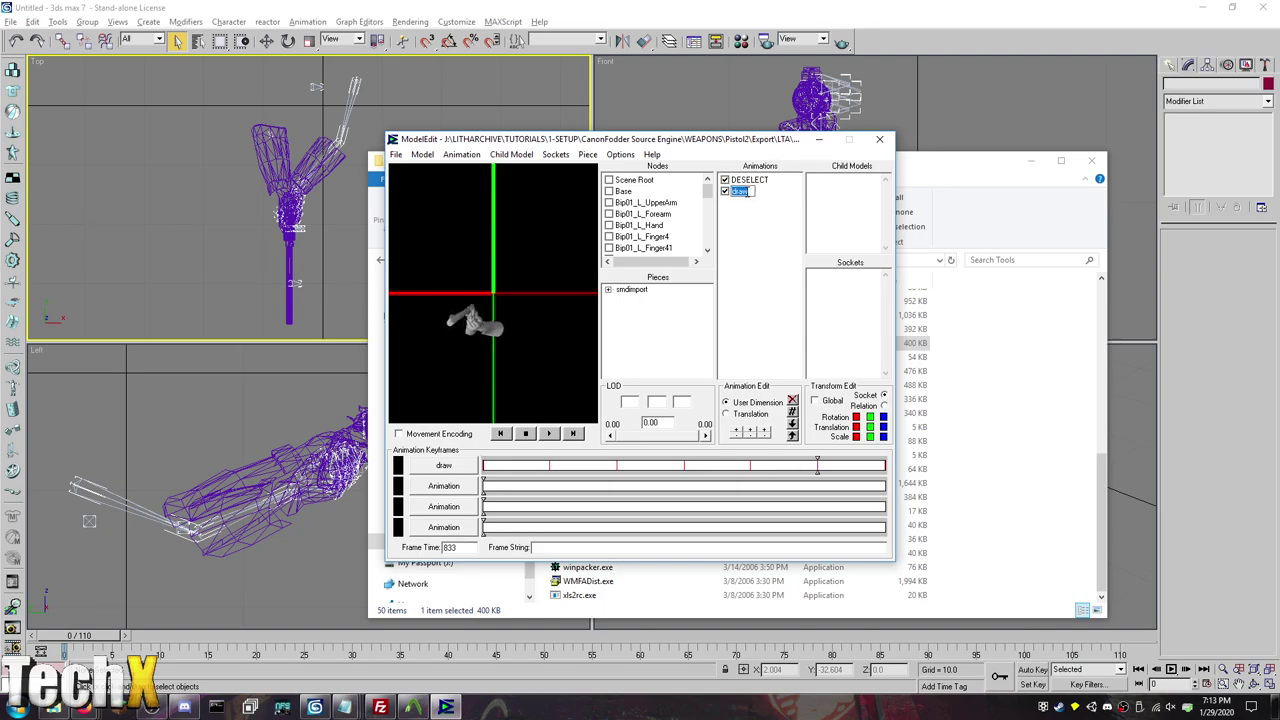
type("select")
key("Return")
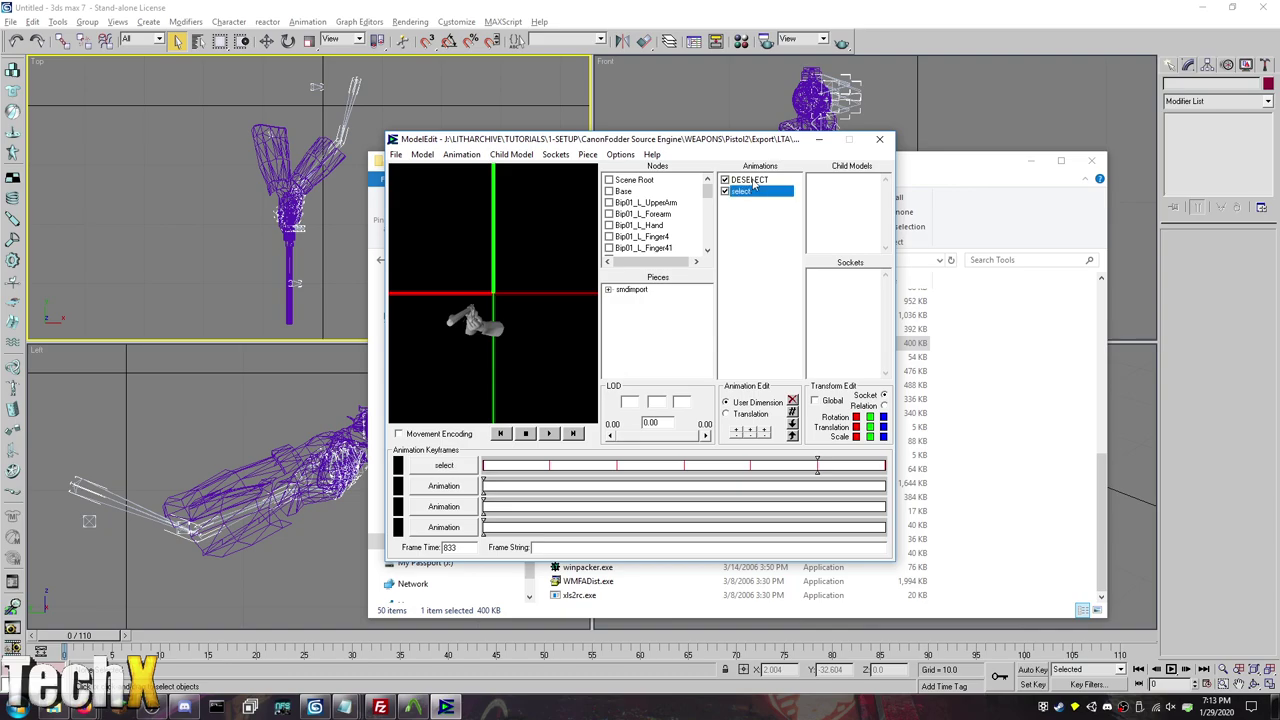
left_click(779, 182)
left_click(762, 181)
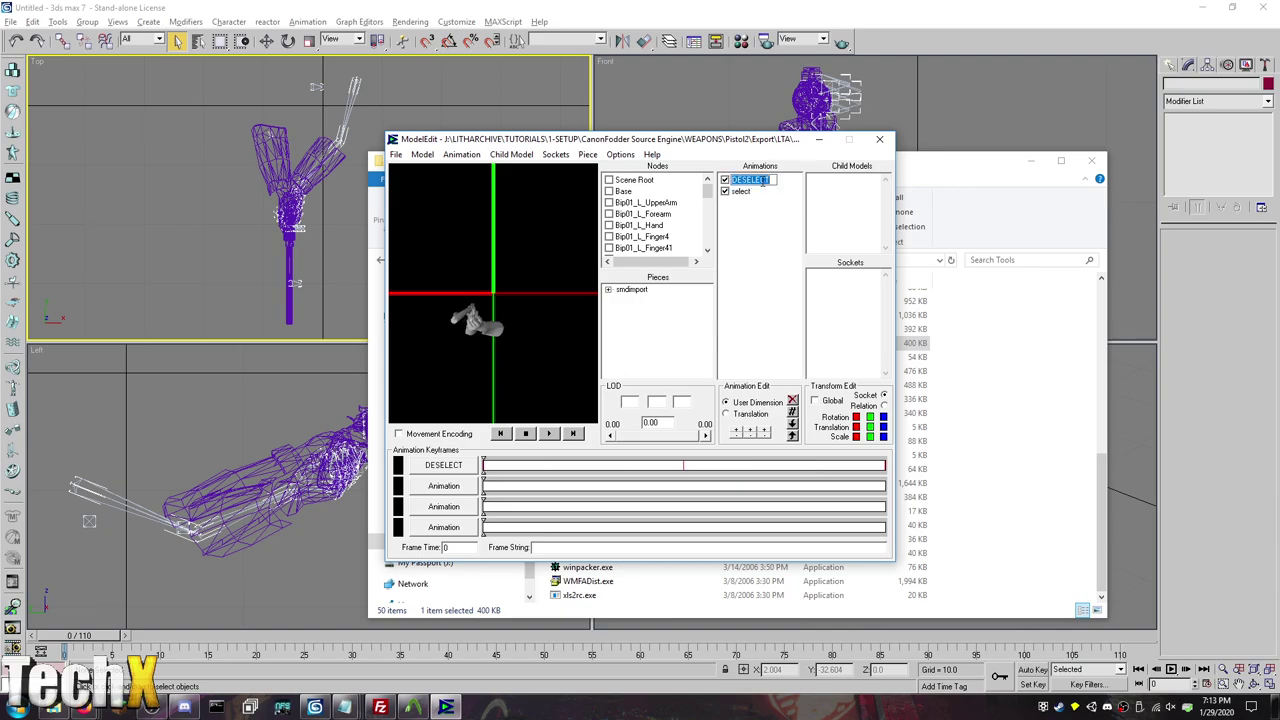
type("deselect")
key("Return")
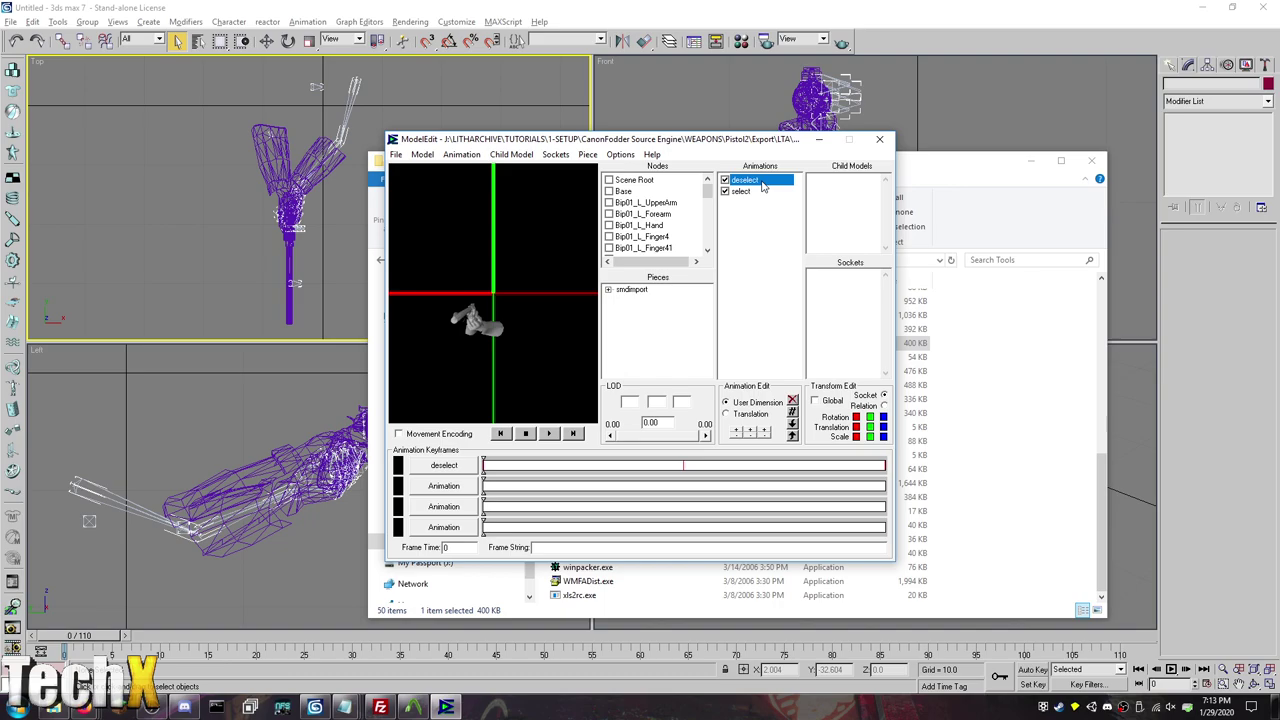
left_click_drag(750, 191, 750, 181)
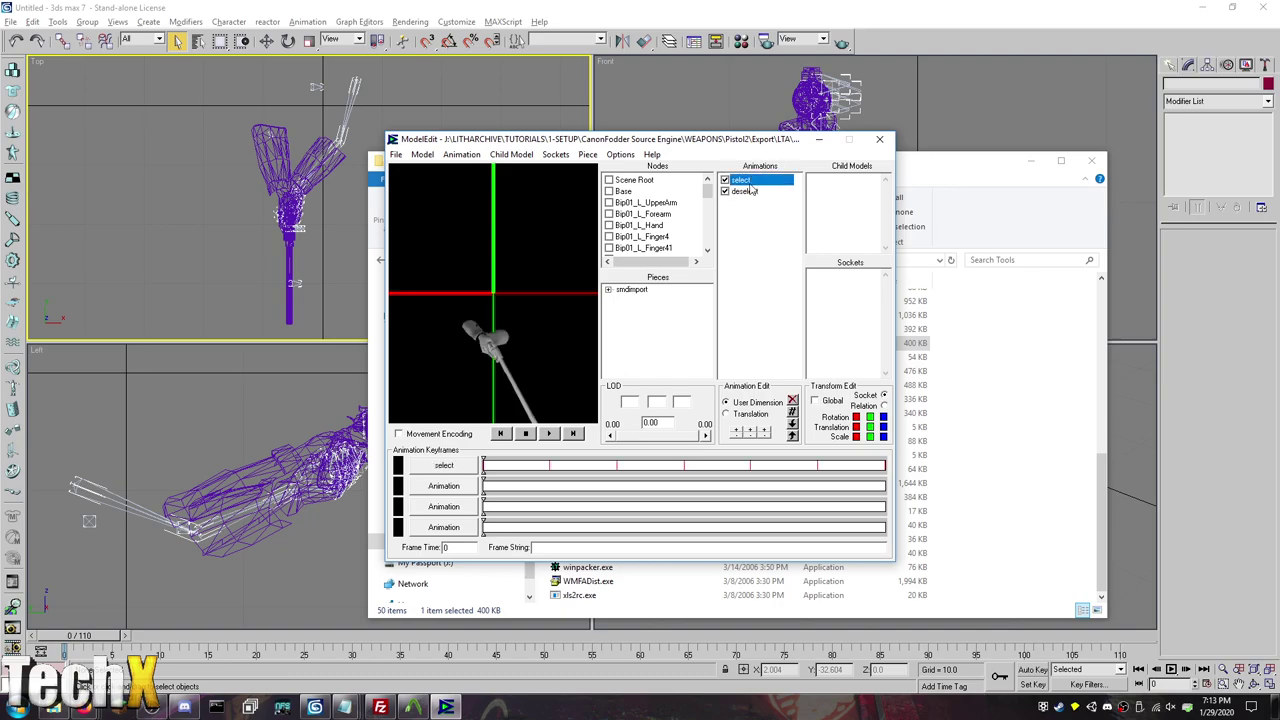
Step: Import FIRE.LTA, IDLE_0.LTA and RELOAD.LTA together as animations
left_click(396, 154)
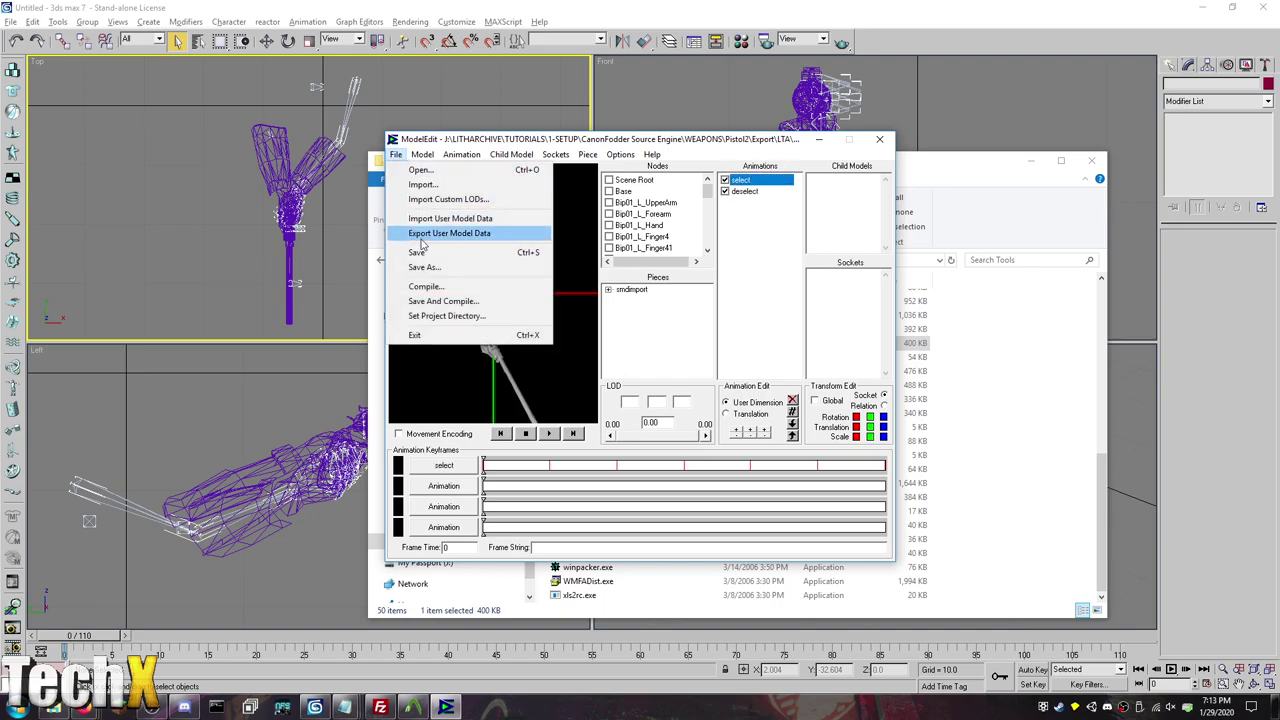
left_click(447, 186)
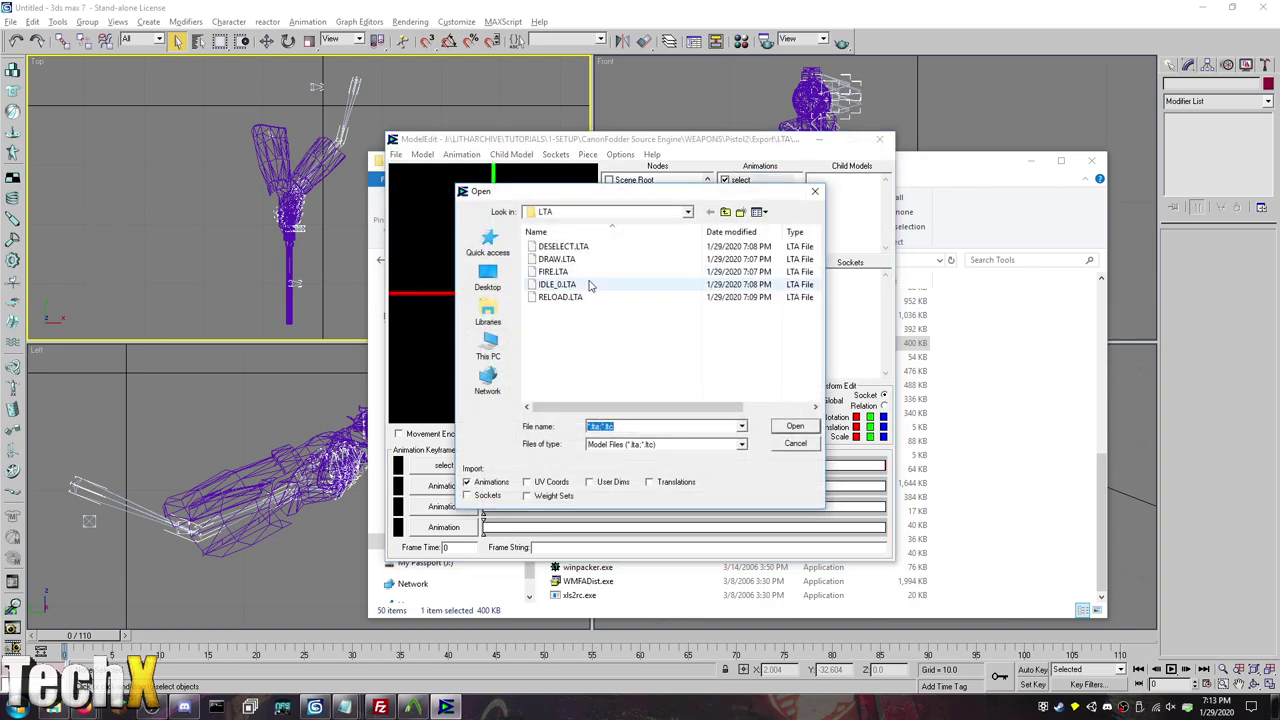
left_click(588, 274)
left_click(588, 297, "shift")
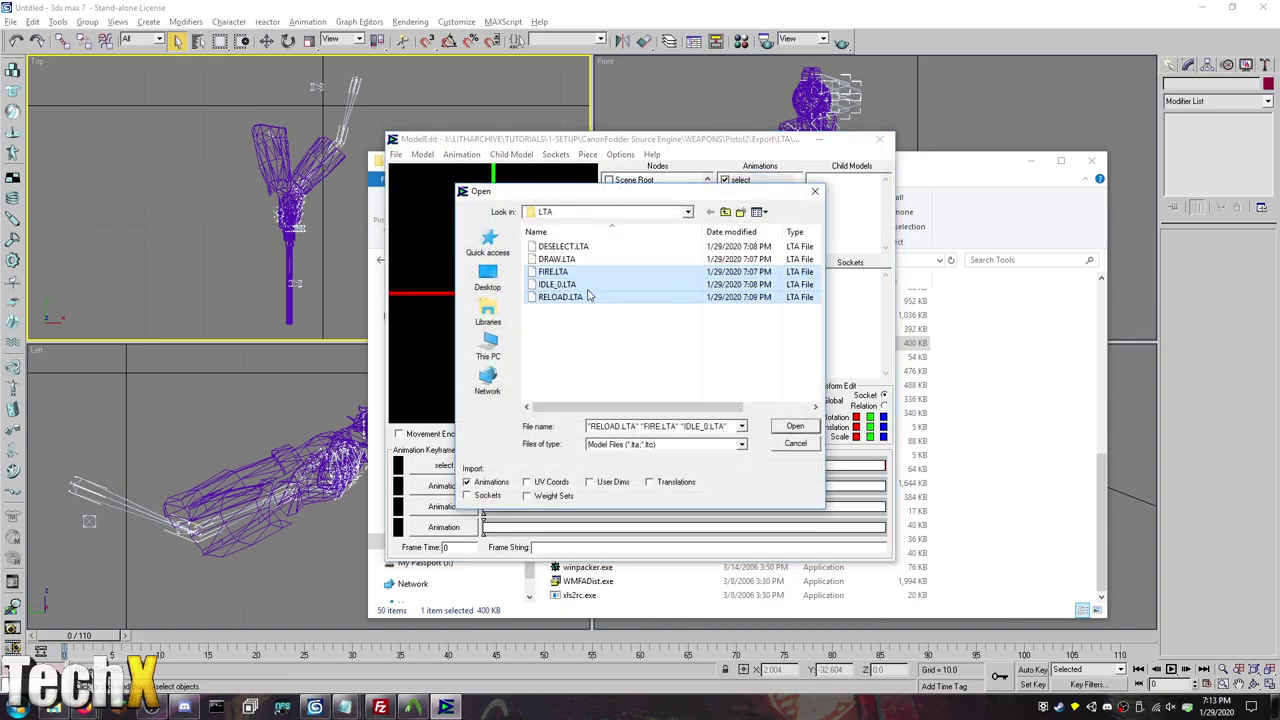
left_click(588, 284, "ctrl")
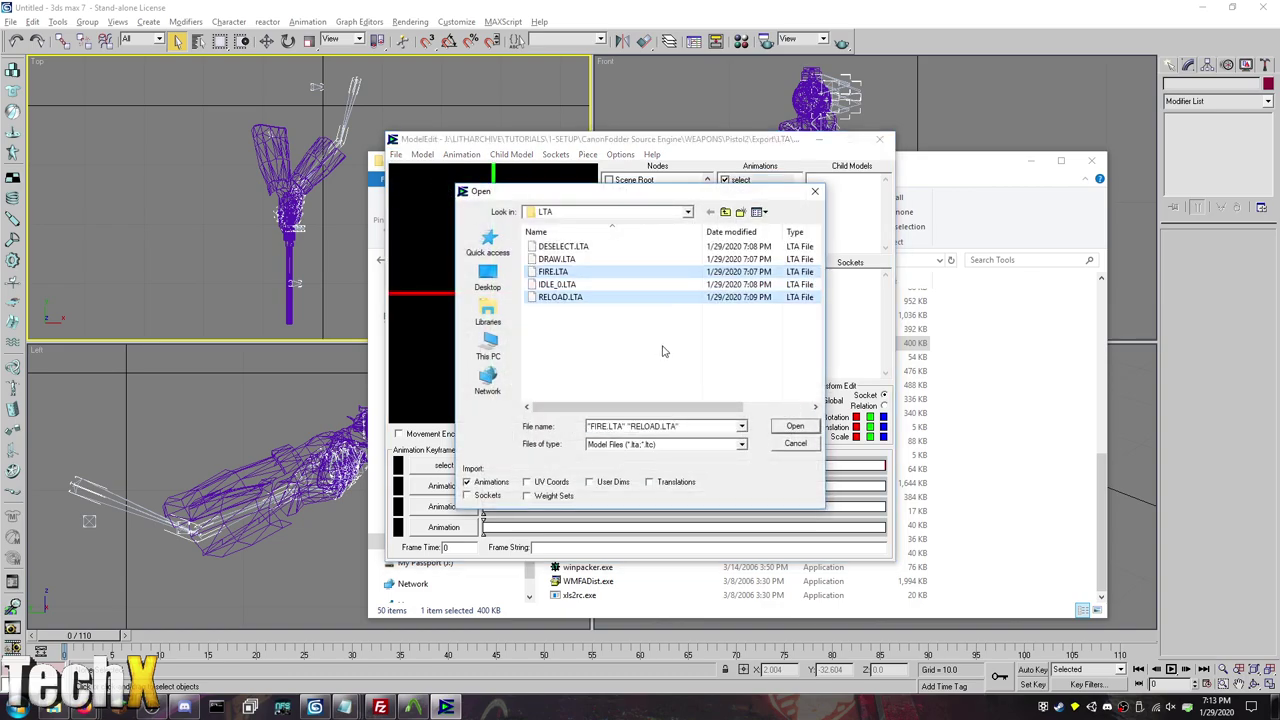
left_click(583, 284, "ctrl")
left_click(795, 427)
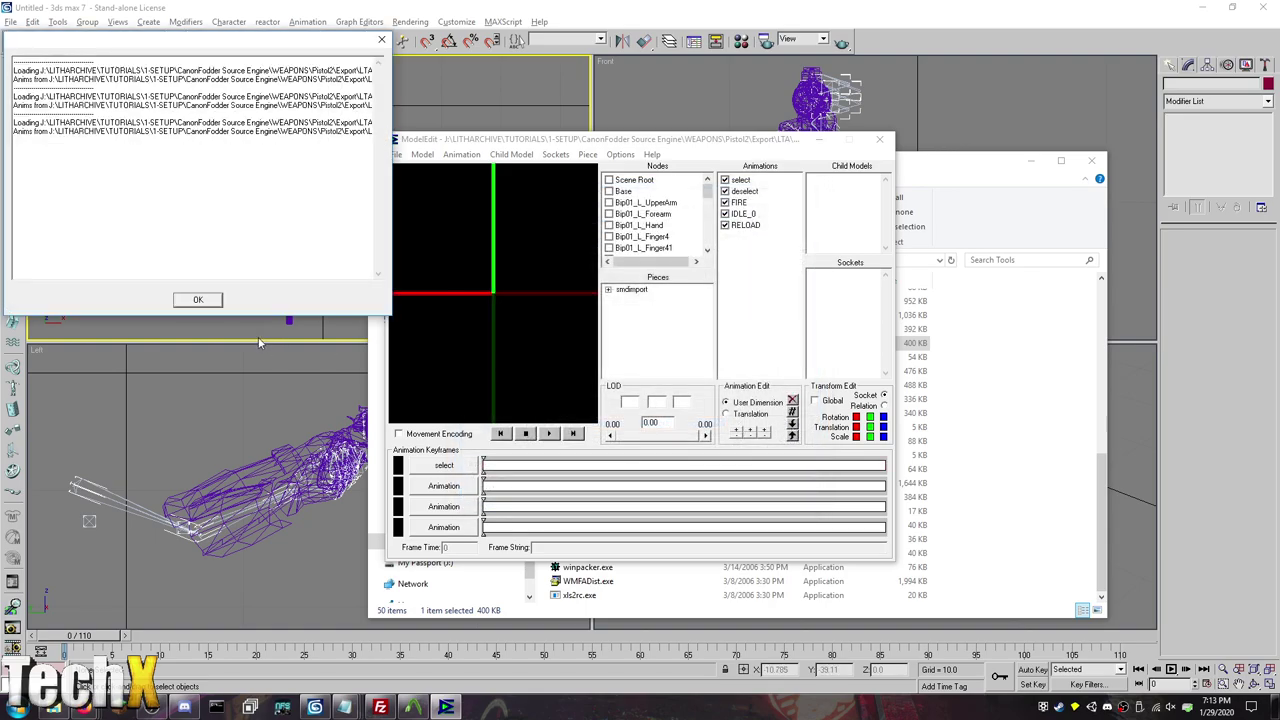
left_click(198, 301)
Step: Rename the imported animations to lowercase fire, idle_0 and reload
left_click(742, 203)
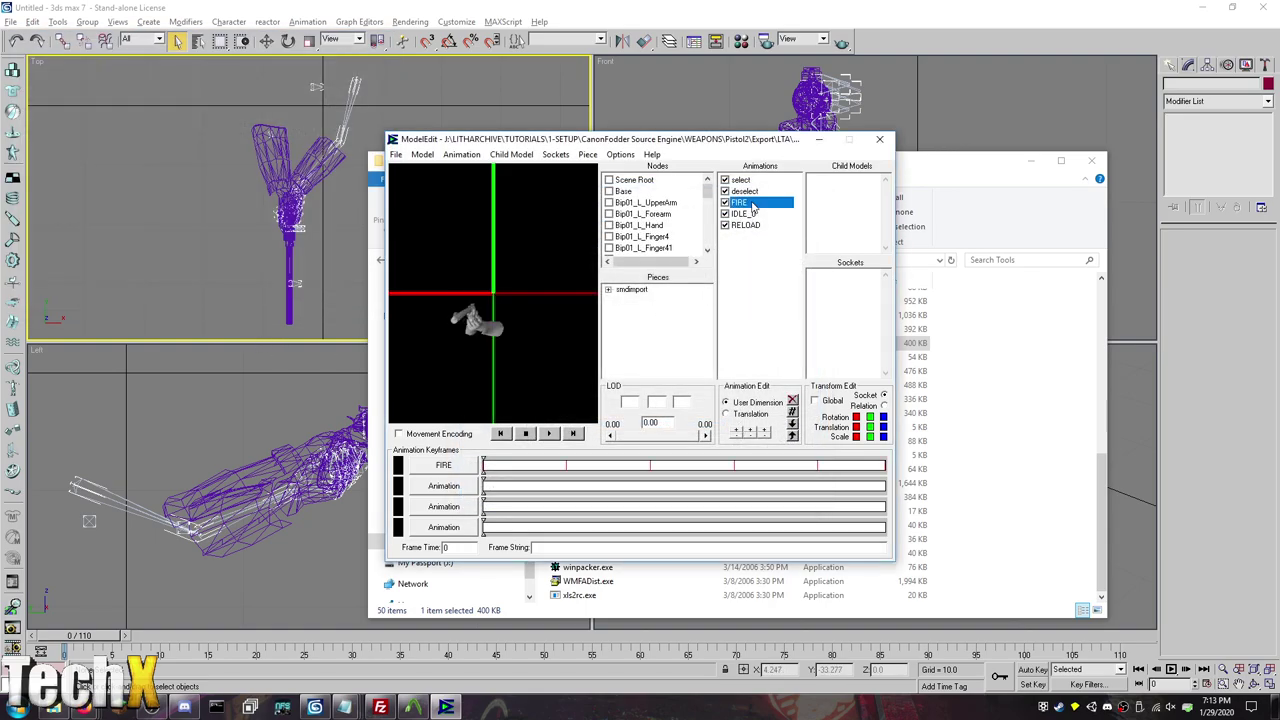
left_click(738, 203)
type("fire")
key("Return")
left_click(748, 214)
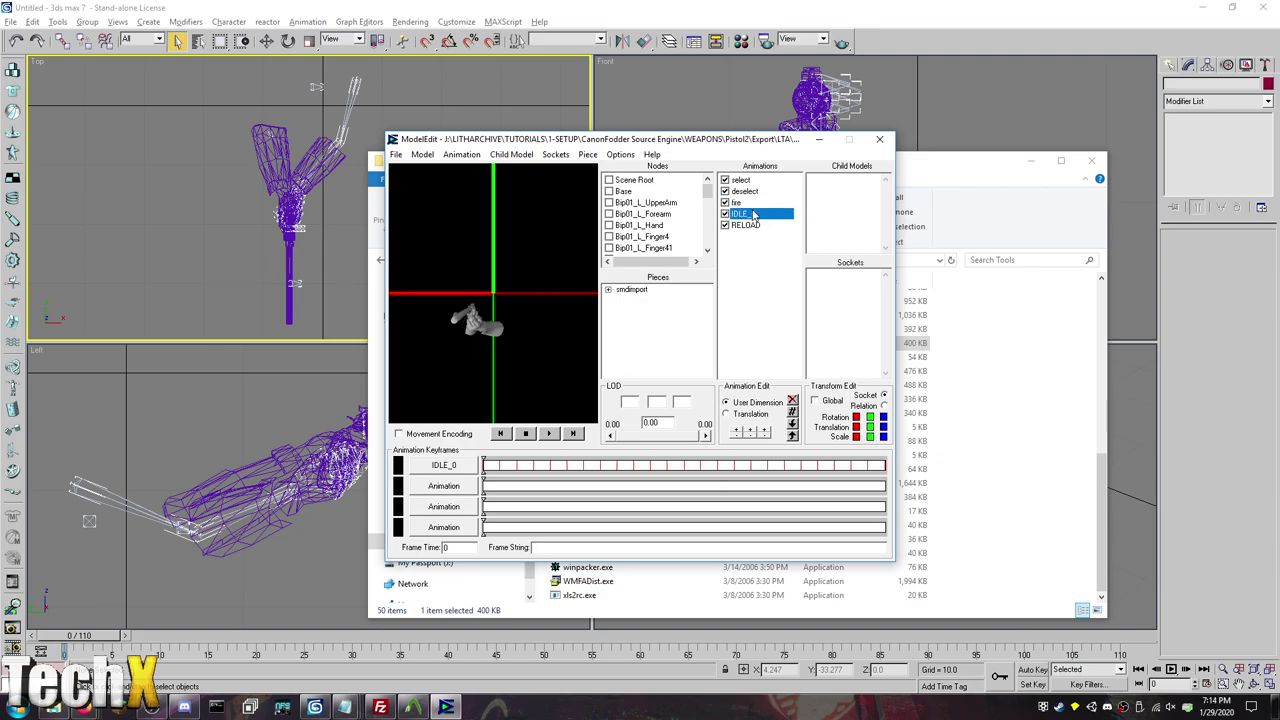
type("idle")
key("Return")
left_click(745, 226)
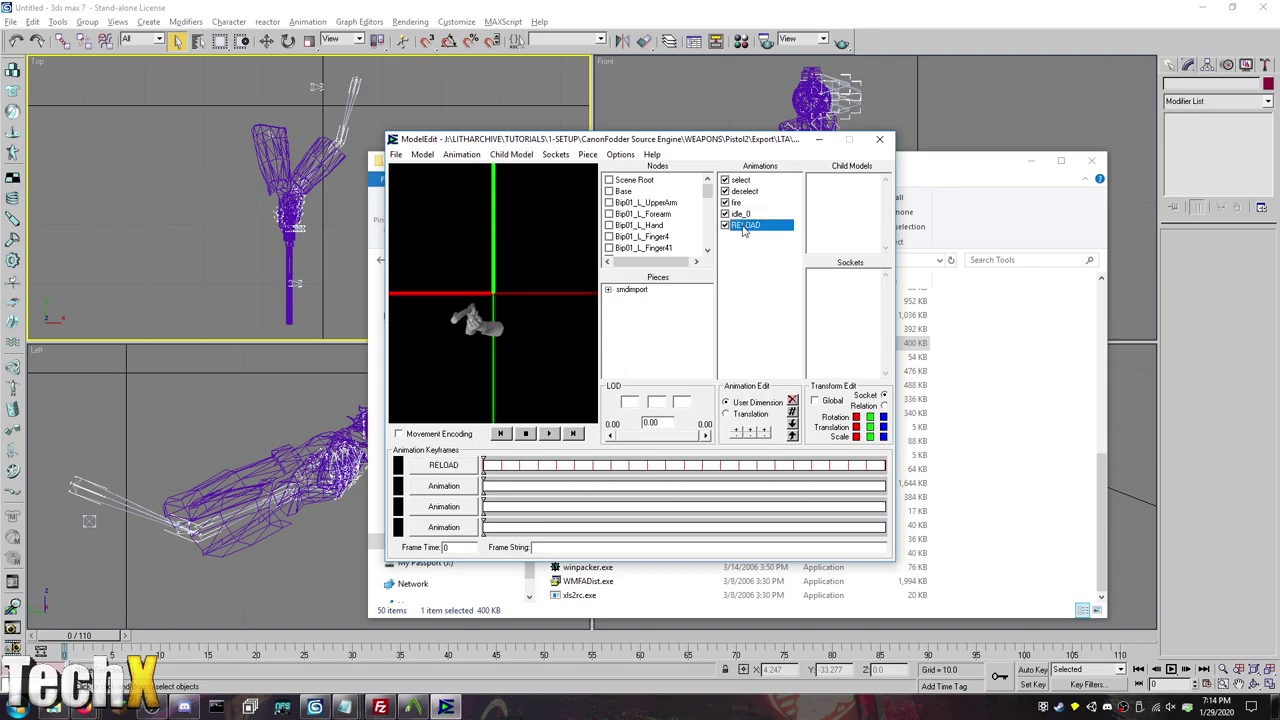
type("reload")
key("Return")
left_click_drag(745, 204, 750, 197)
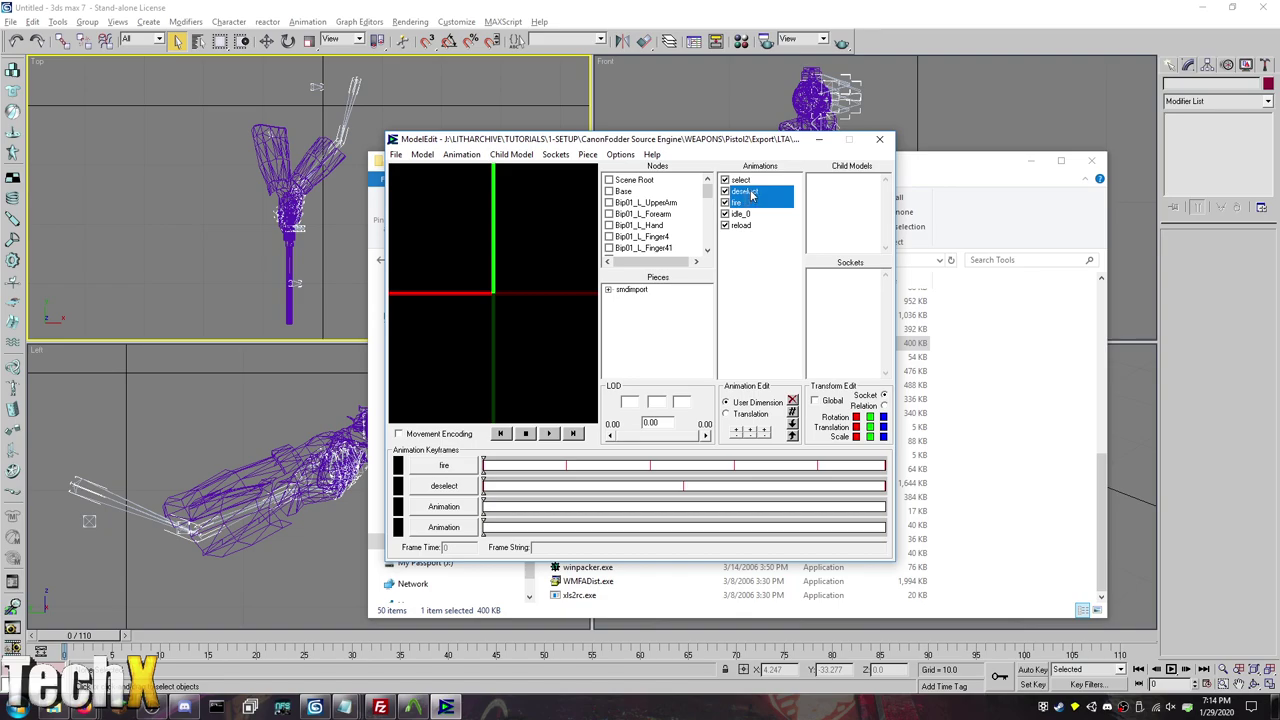
left_click(745, 202)
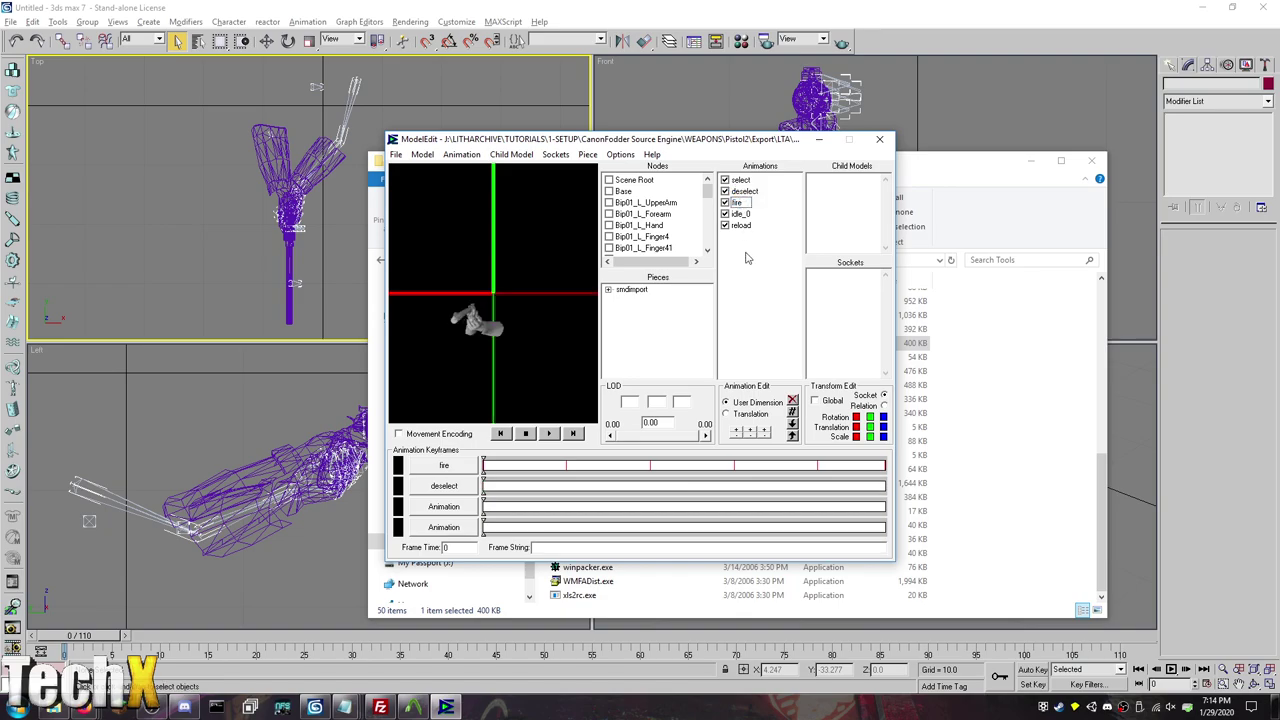
Step: Reorder fire in the list, then duplicate idle_0 and rename the copy idle_1
mouse_move(745, 202)
left_mouse_down()
mouse_move(740, 183)
mouse_move(748, 230)
mouse_move(738, 191)
left_mouse_up()
left_click(740, 204)
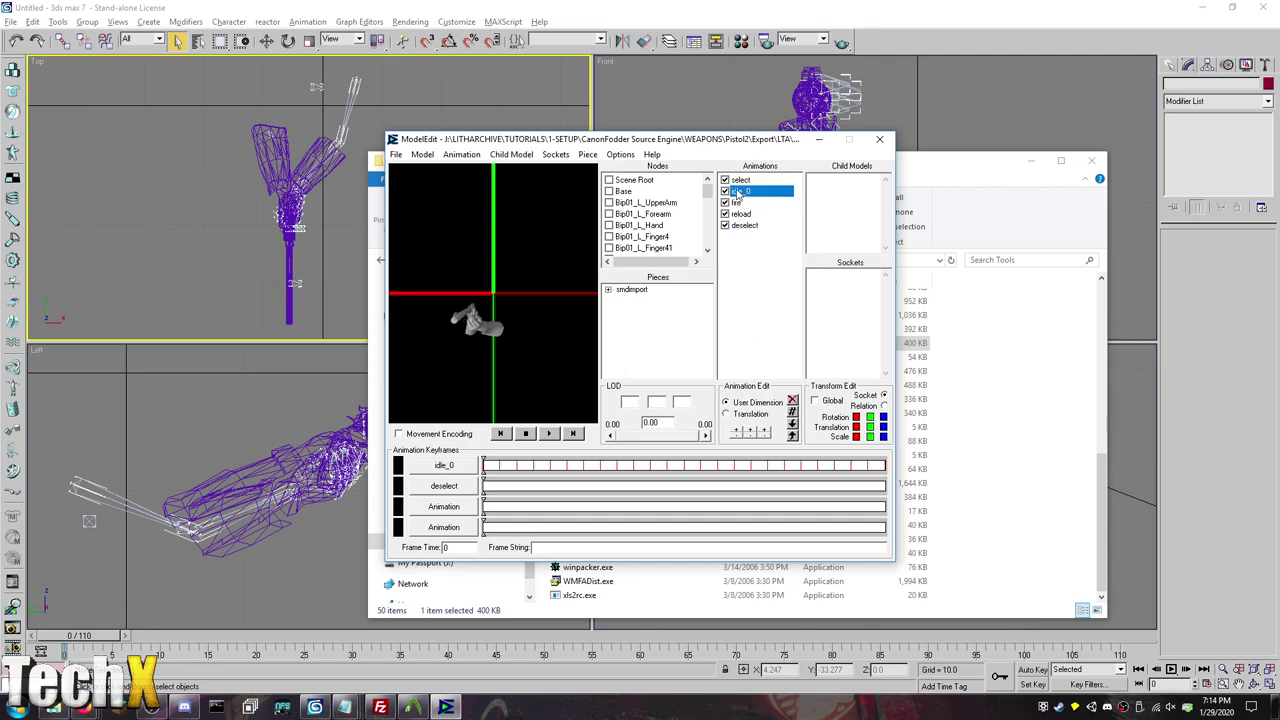
right_click(738, 193)
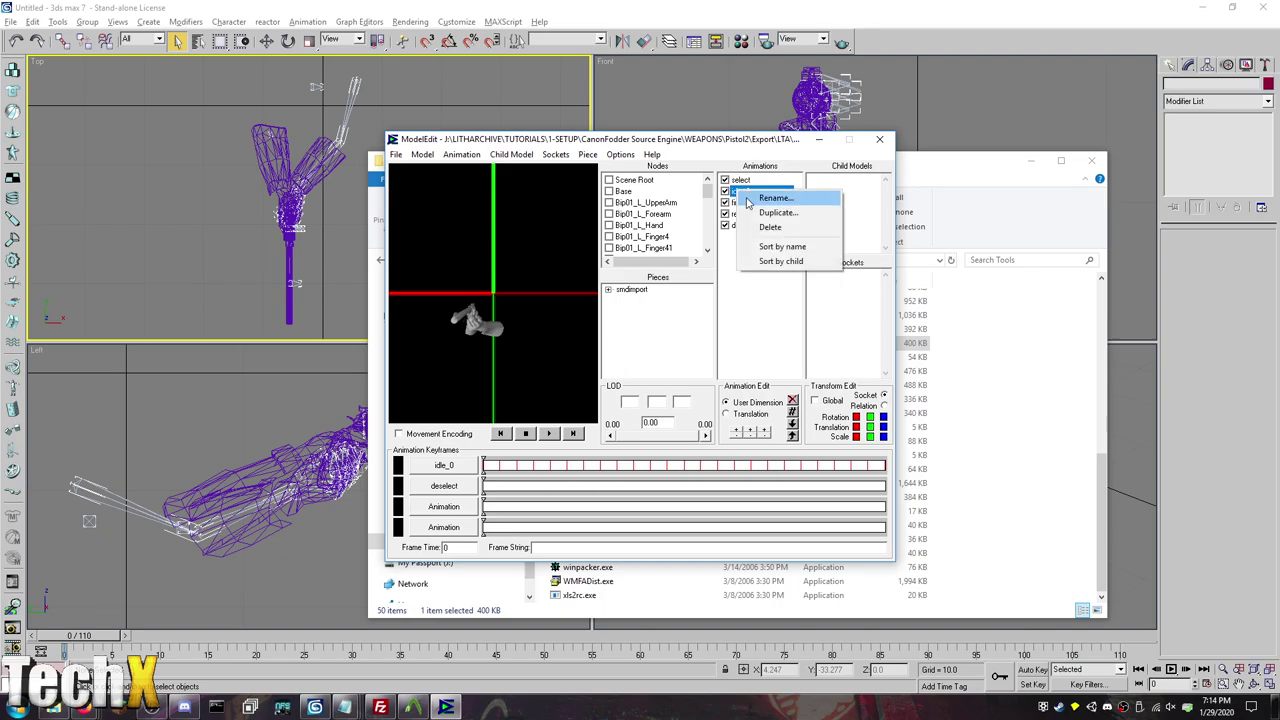
left_click(755, 209)
left_click(755, 203)
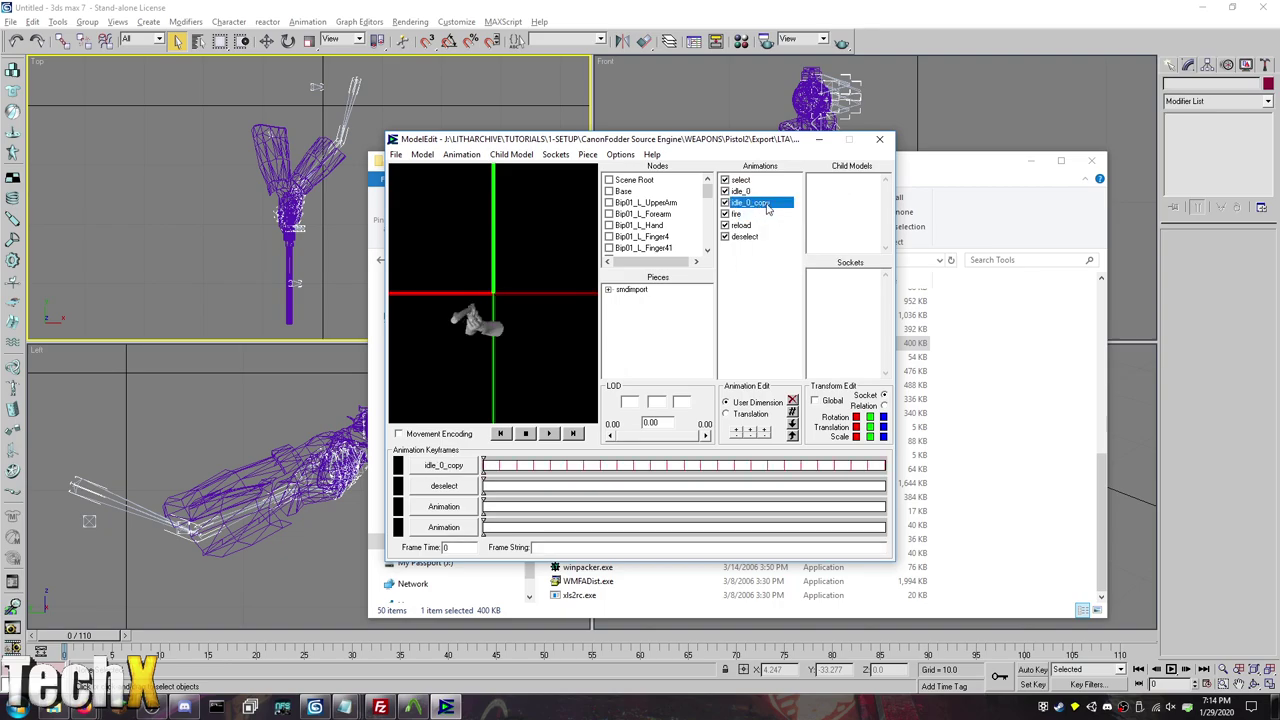
left_click(768, 204)
key("BackSpace")
key("BackSpace")
key("BackSpace")
key("BackSpace")
key("BackSpace")
key("BackSpace")
type("1")
key("Return")
Step: Add single-frame animations prefire and postfire, placing them just before and after fire
left_click(463, 155)
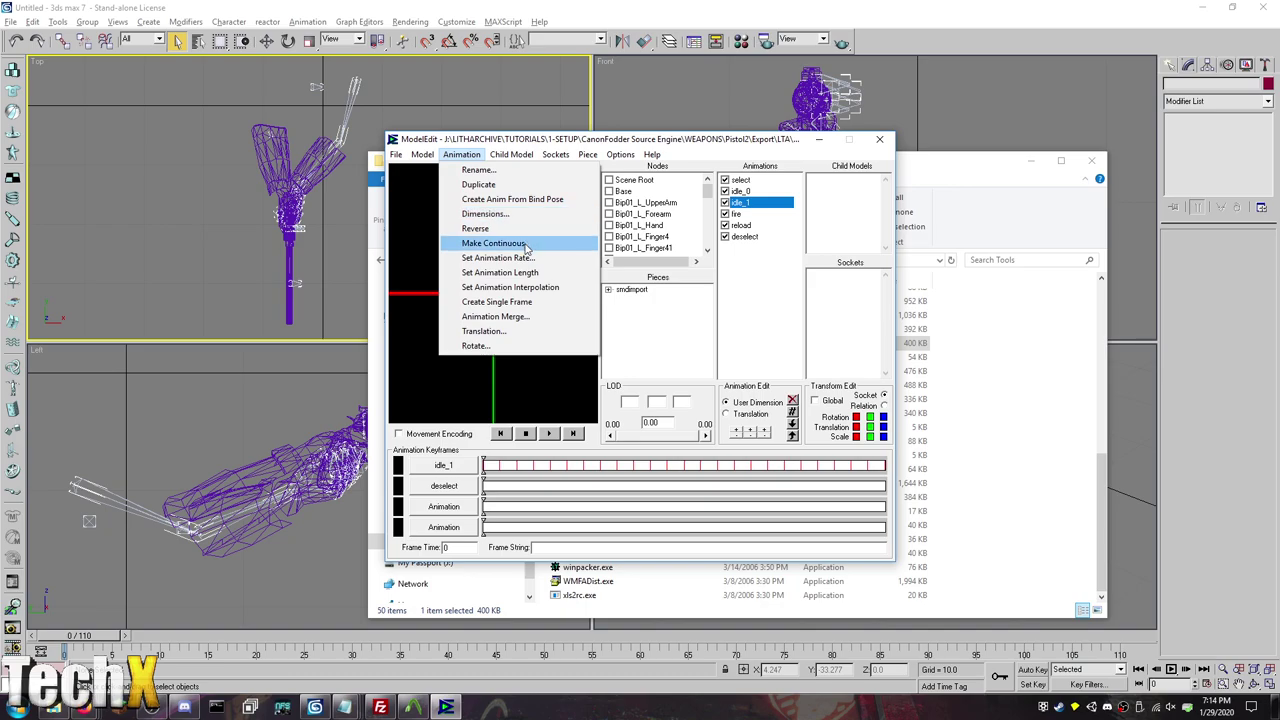
left_click(525, 306)
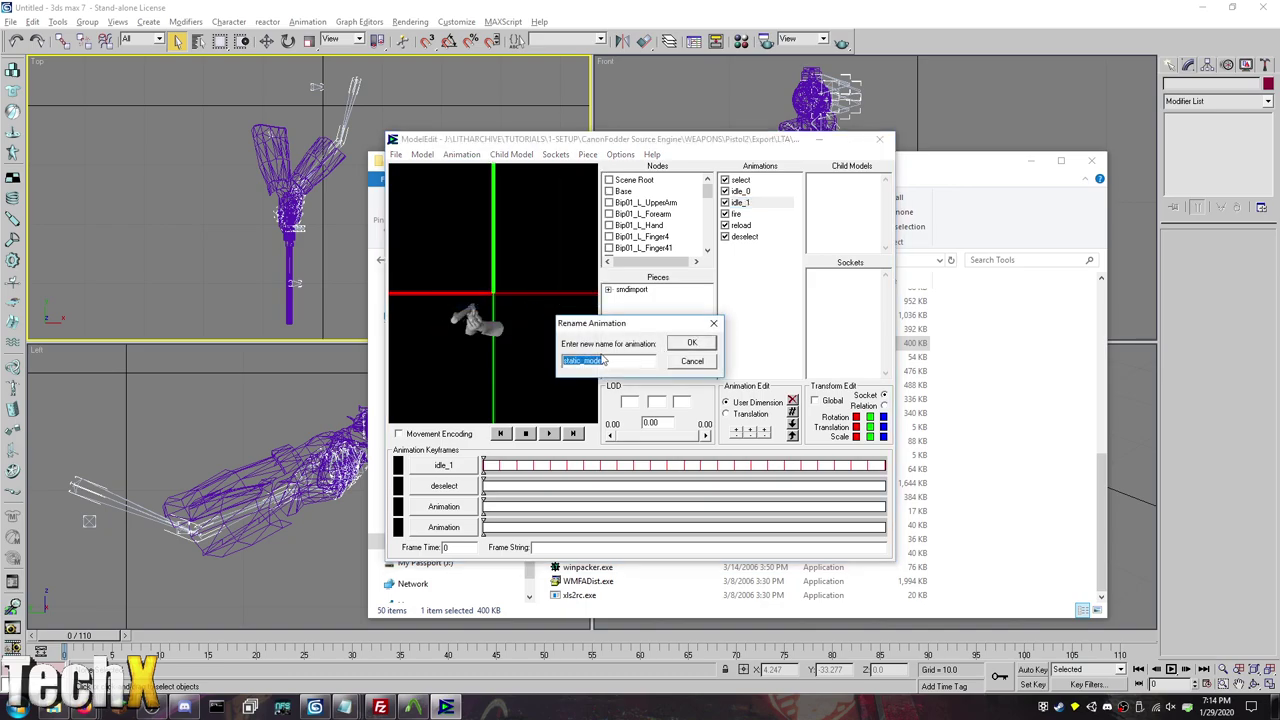
type("prefire")
key("Return")
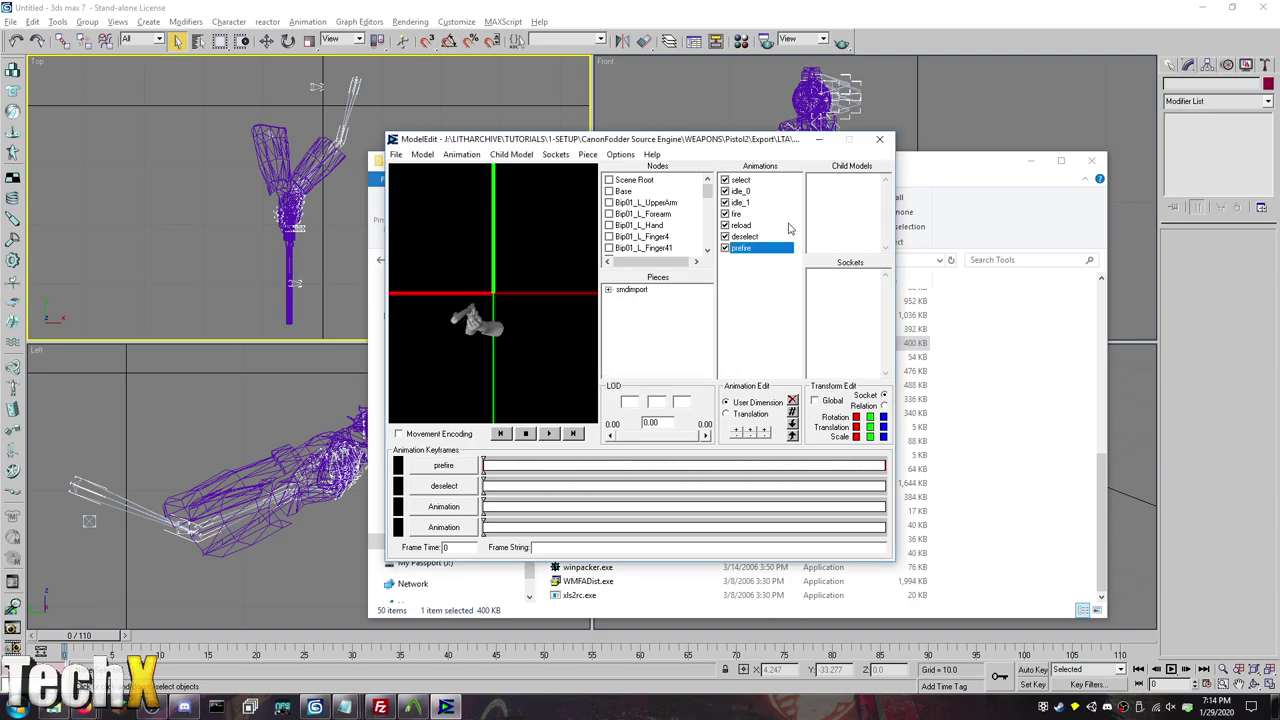
left_click_drag(745, 250, 738, 214)
left_click(462, 155)
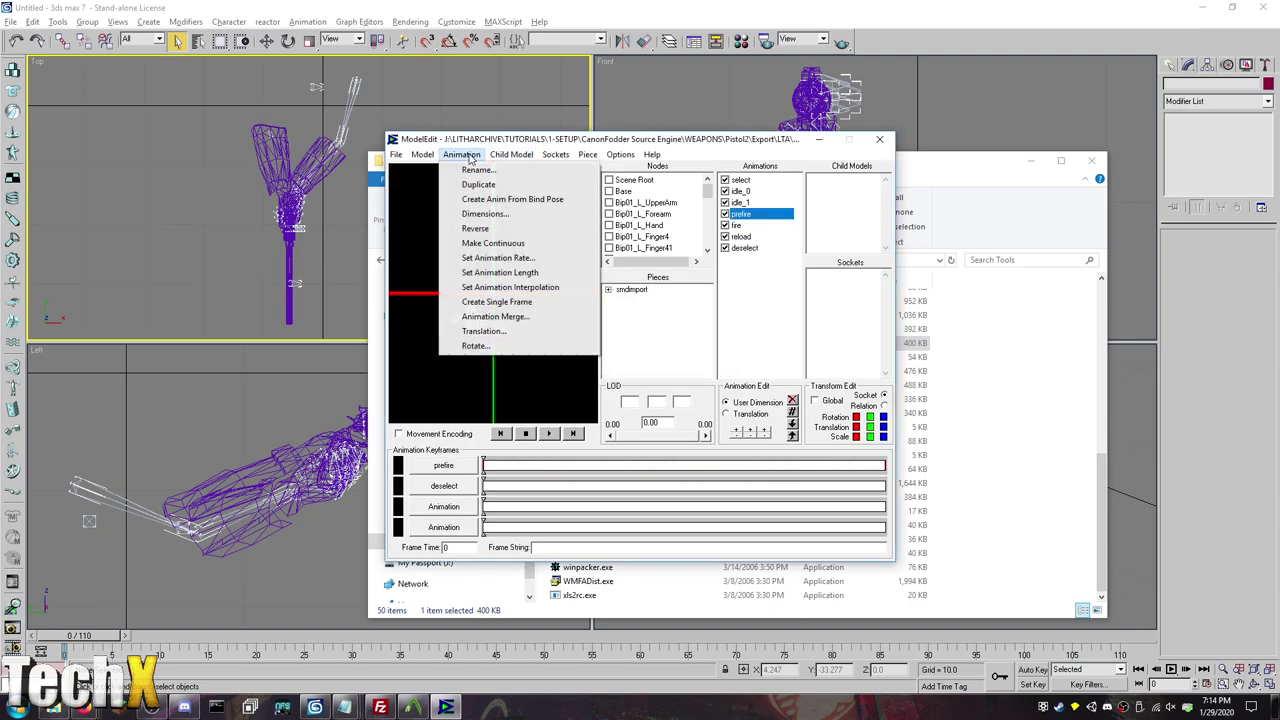
left_click(505, 309)
type("pos")
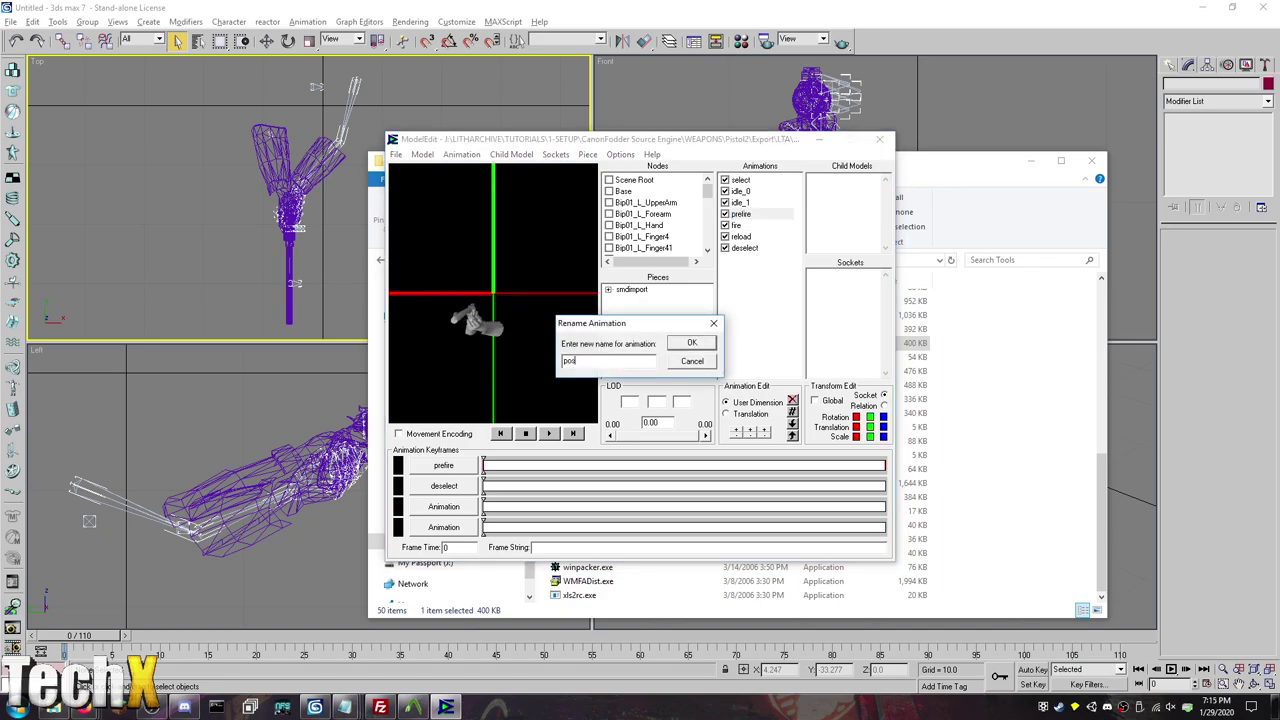
type("tfire")
key("Return")
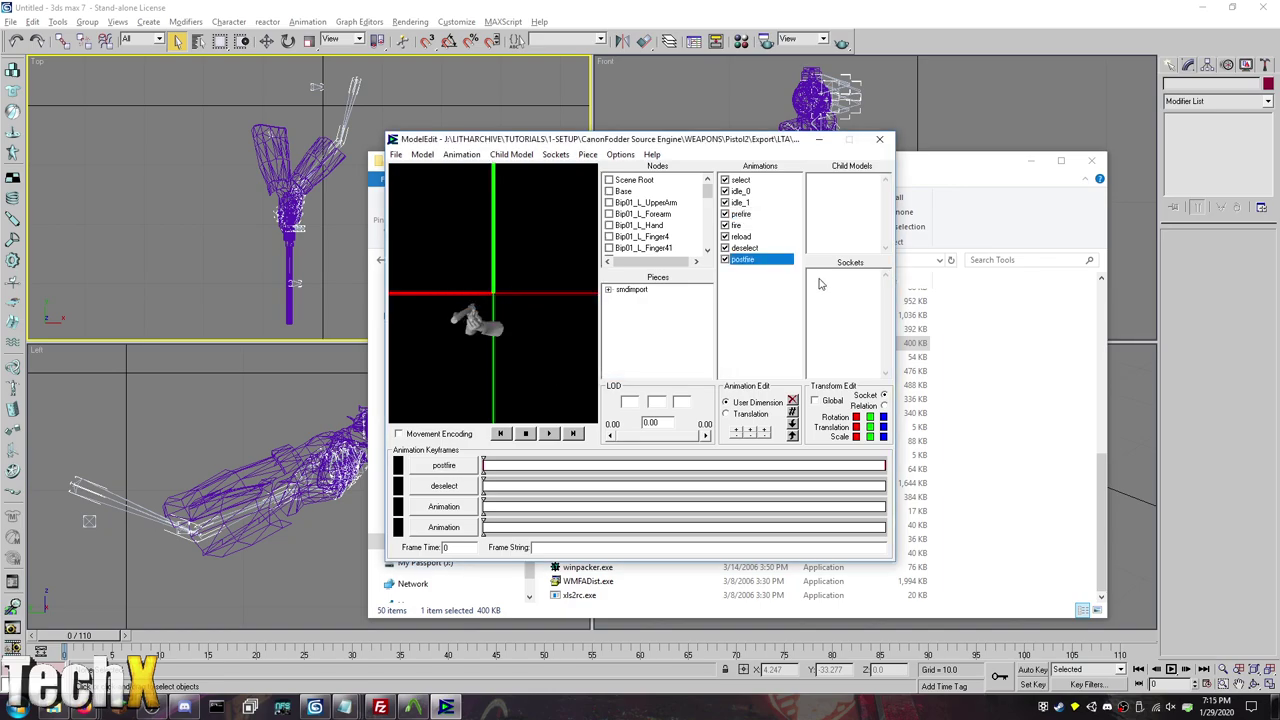
left_click_drag(742, 259, 745, 237)
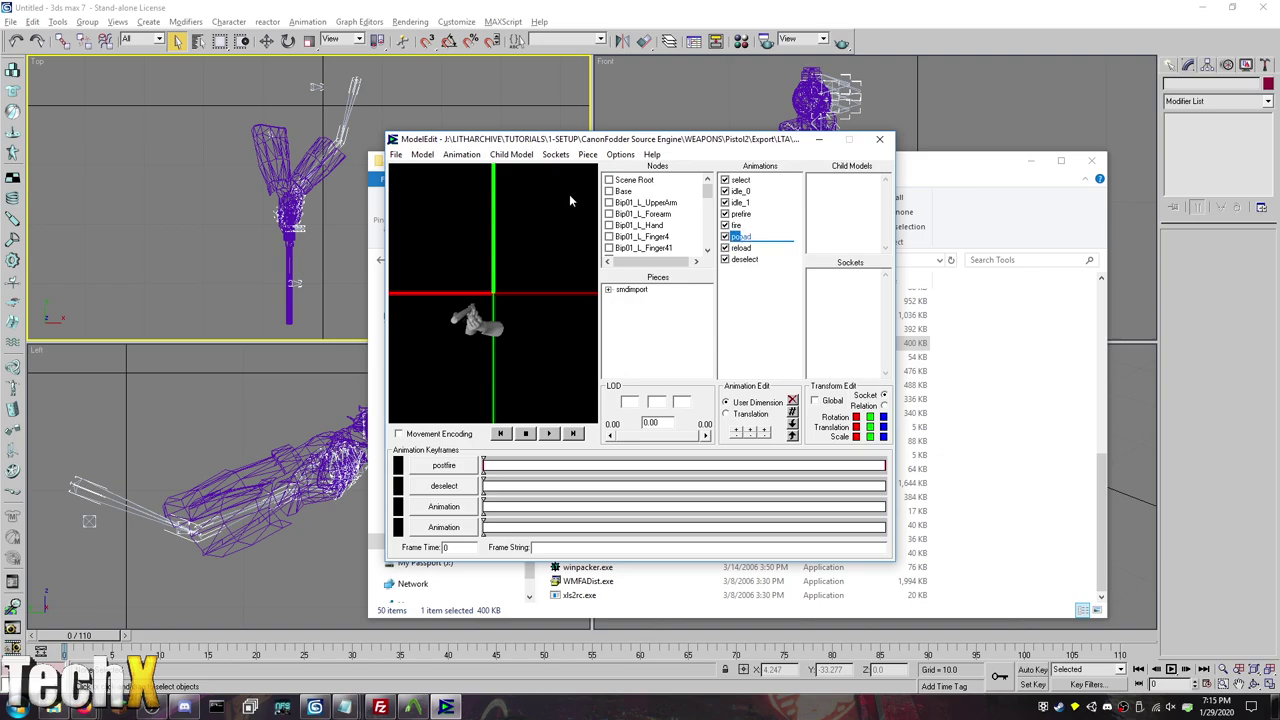
Step: Add single-frame prereload and postreload animations, moving prereload between postfire and reload
left_click(461, 154)
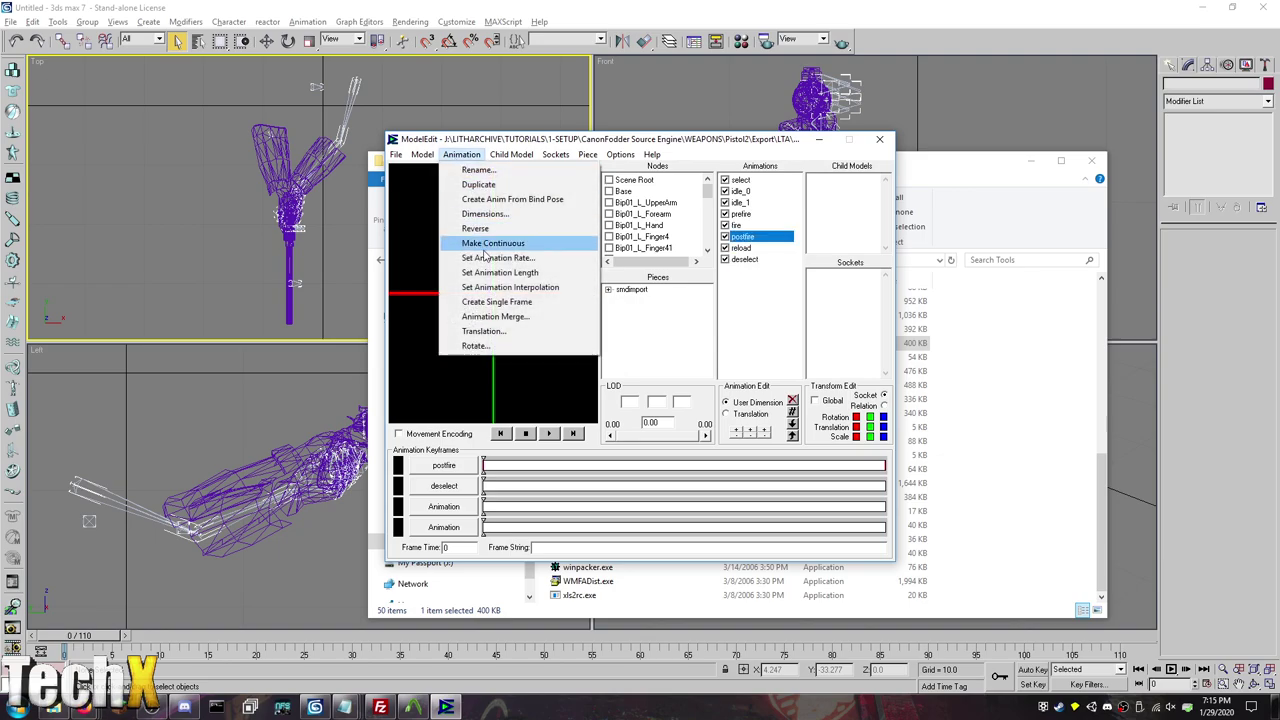
left_click(489, 302)
type("prere")
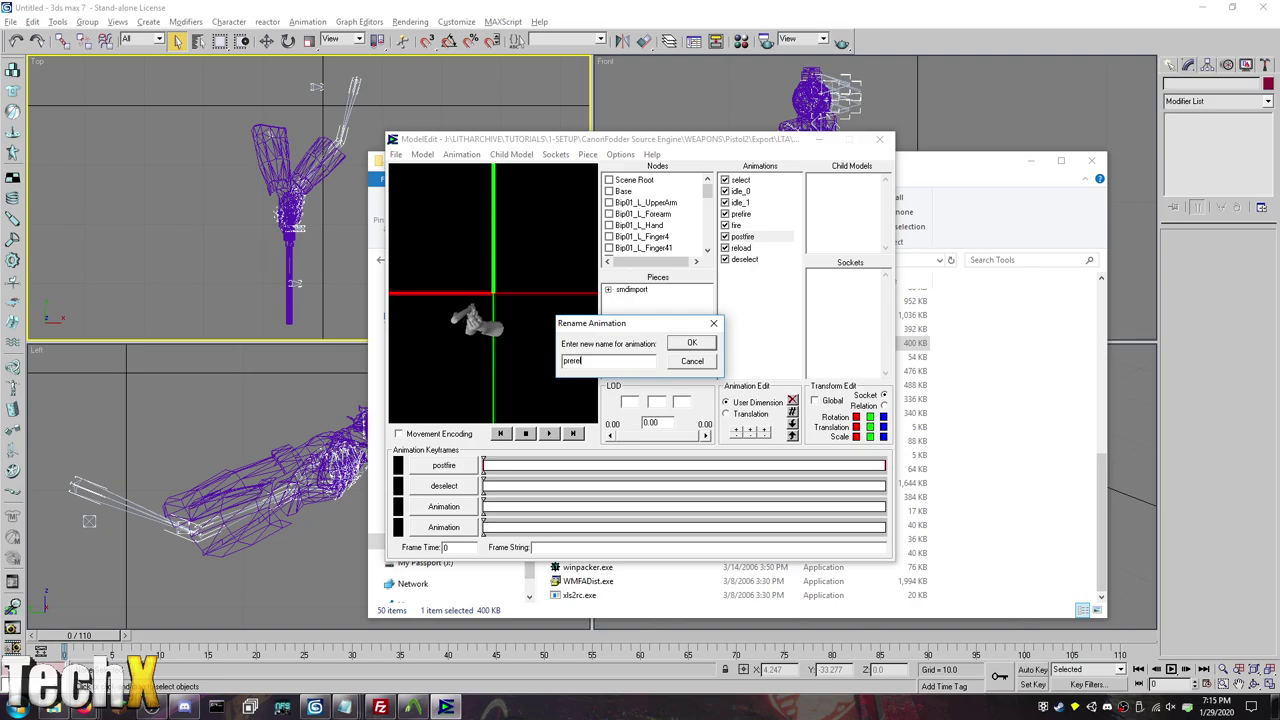
type("load")
key("Return")
left_click(461, 154)
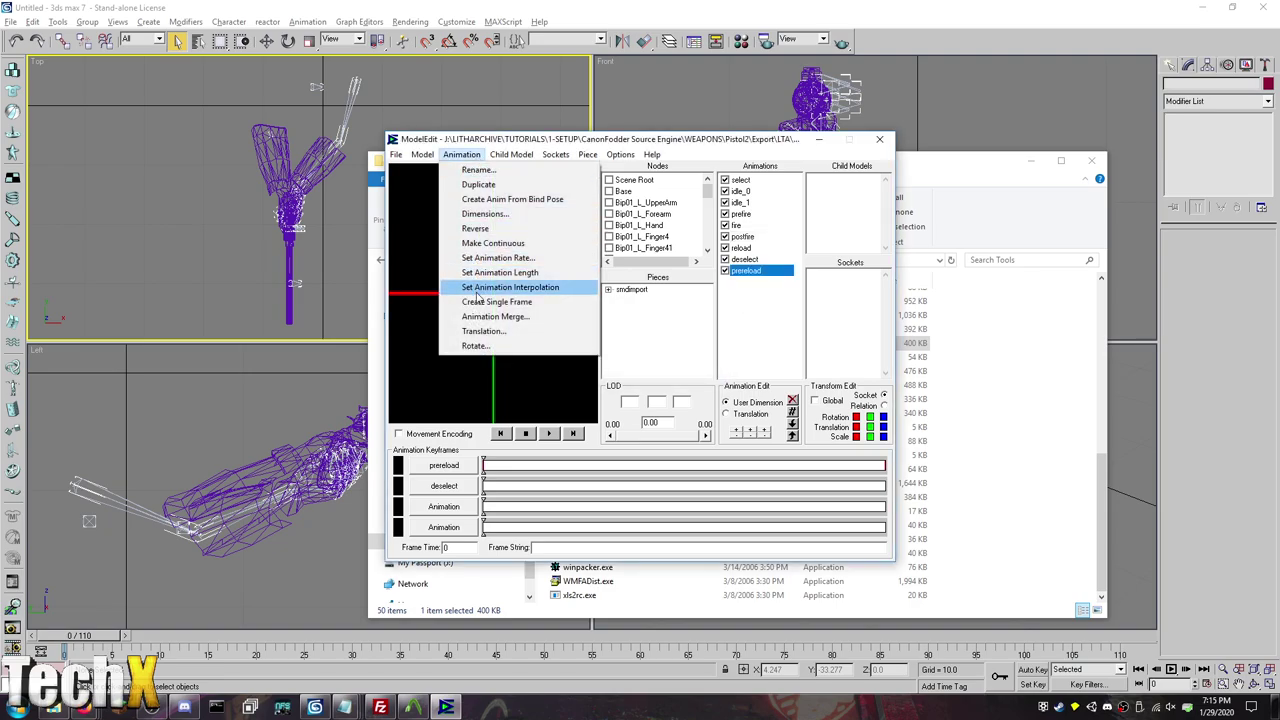
left_click(479, 302)
type("postreload")
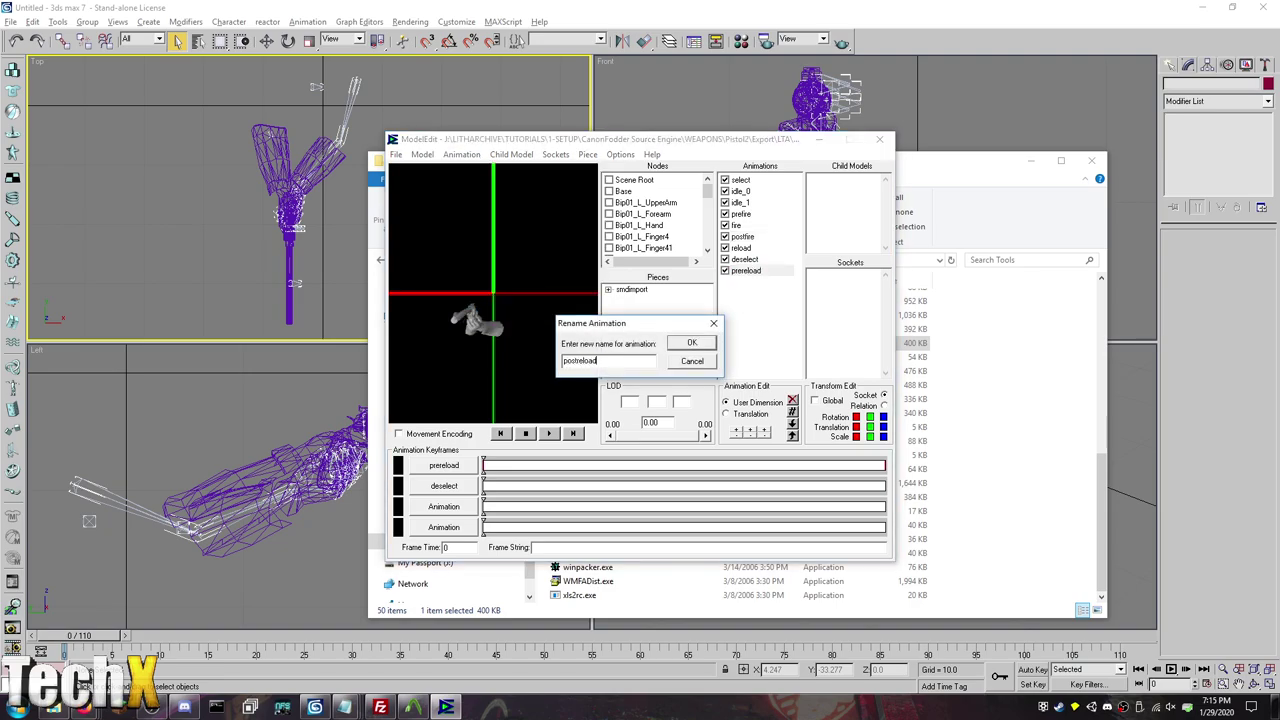
key("Return")
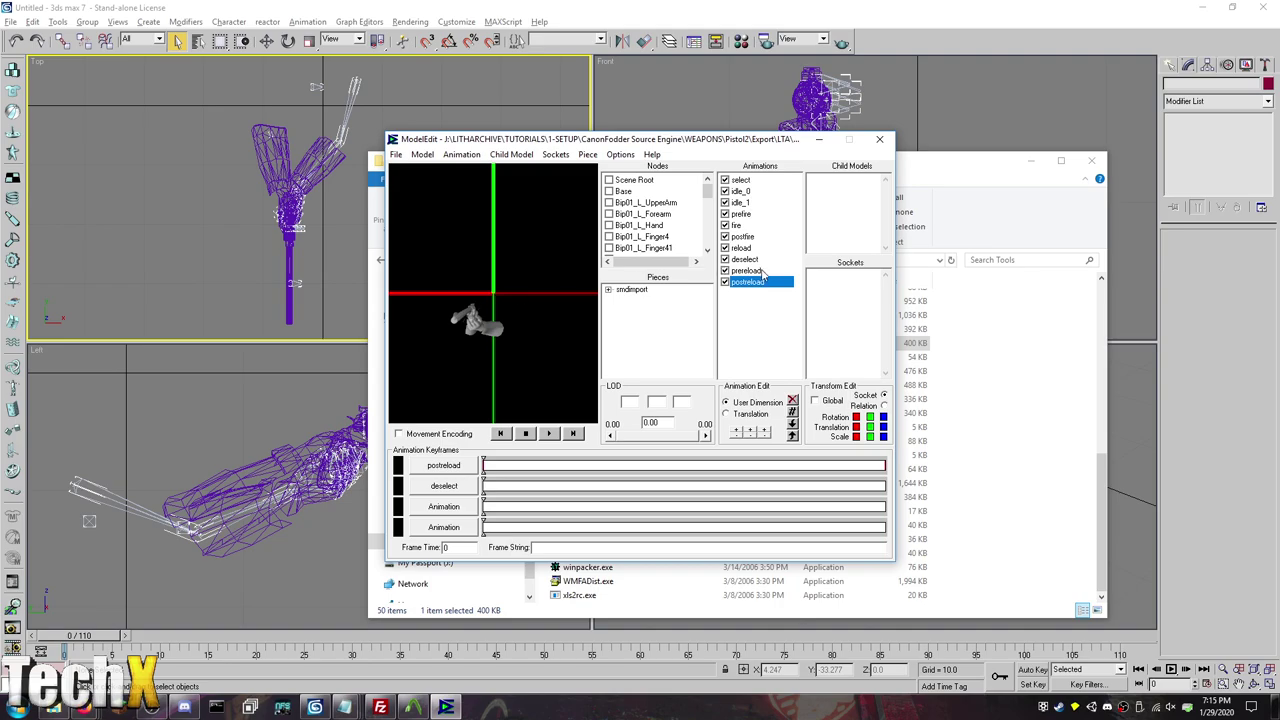
mouse_move(763, 273)
left_mouse_down()
mouse_move(757, 249)
mouse_move(753, 272)
left_mouse_up()
left_click(757, 226)
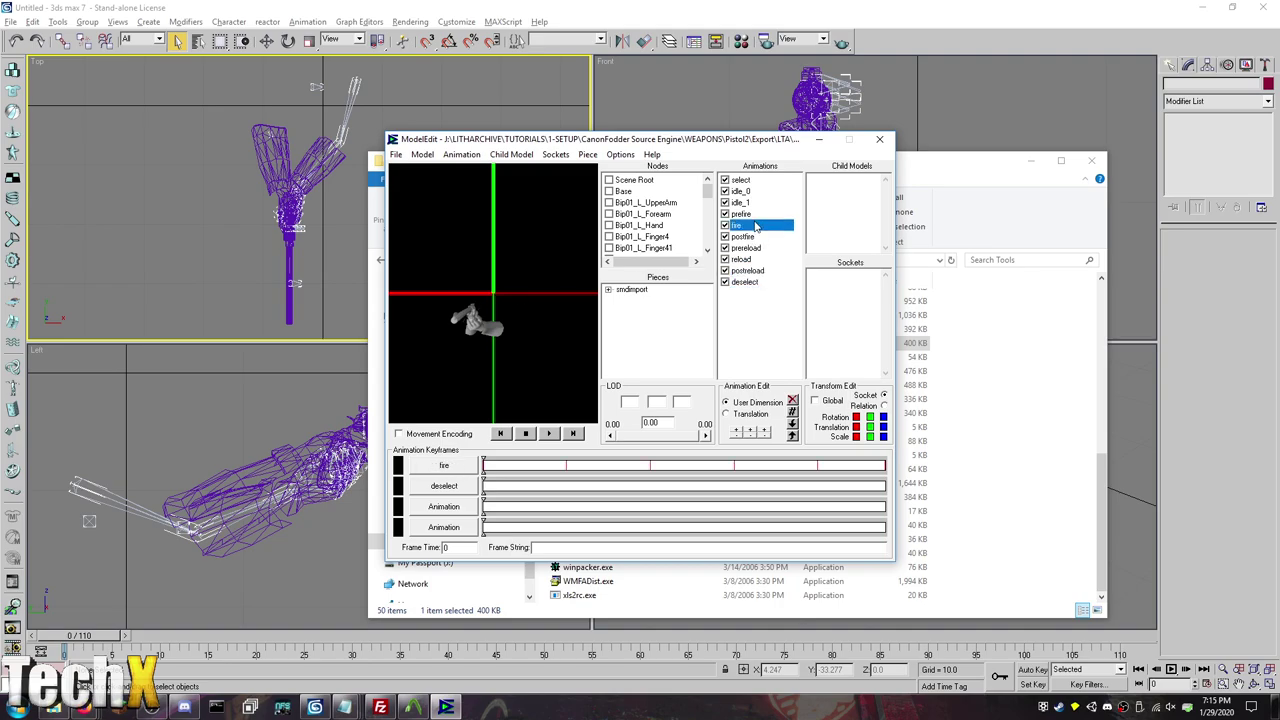
Step: Rename fire to fire_0, duplicate it, and rename the copy fire_1
left_click(744, 227)
key("Return")
right_click(744, 226)
left_click(765, 245)
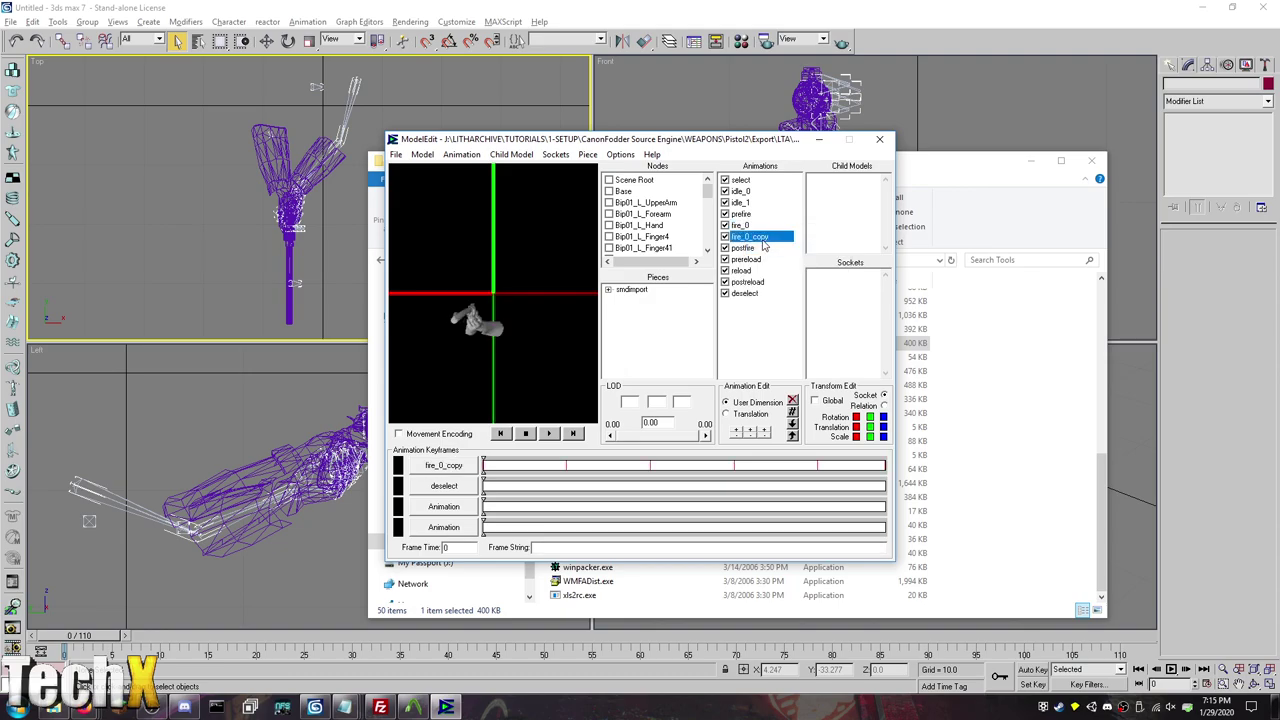
left_click(759, 240)
left_click(772, 236)
key("BackSpace")
key("BackSpace")
key("BackSpace")
type("1")
key("Return")
Step: Preview fire_1, checking its poses at frame times 0 and 166
left_click(548, 433)
left_click(525, 433)
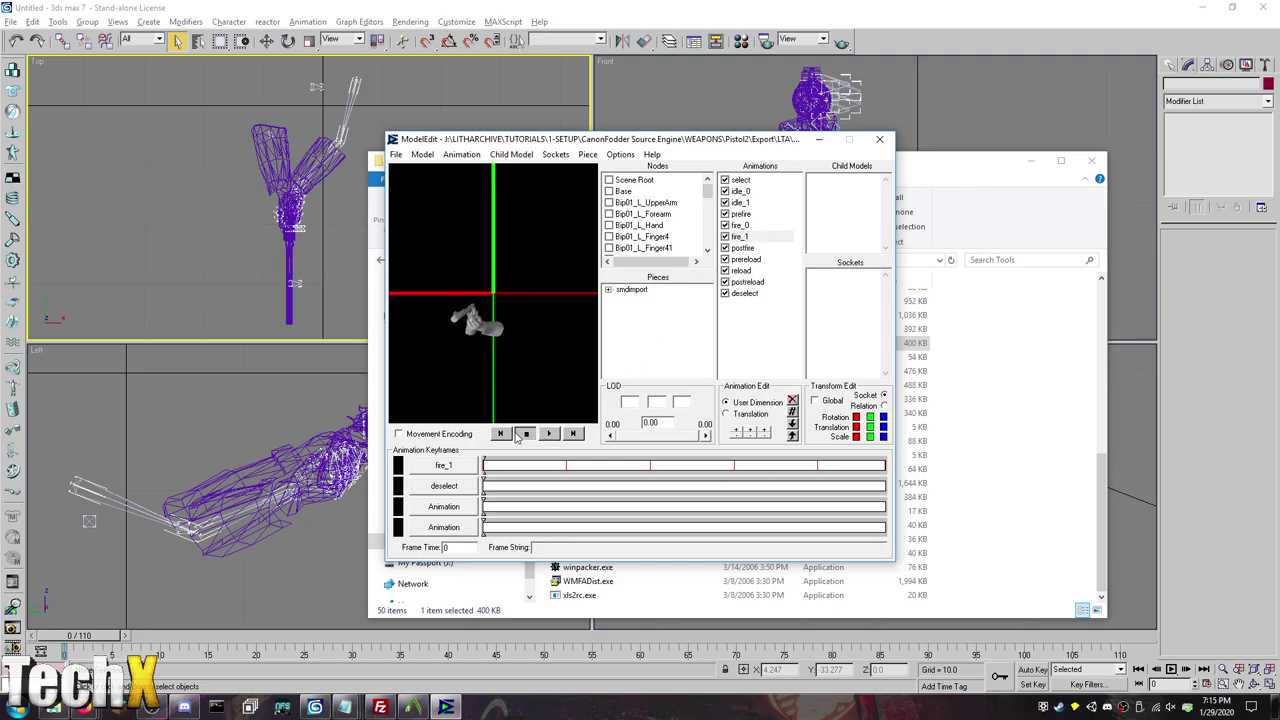
left_click(566, 466)
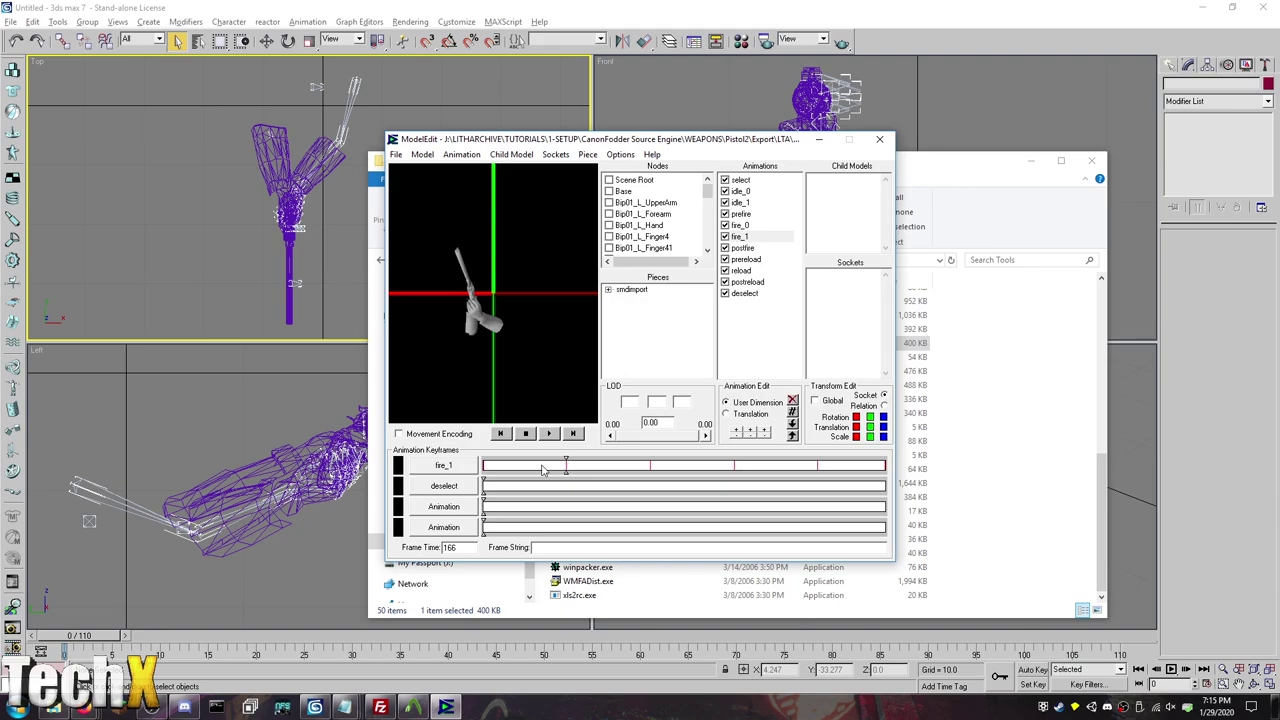
left_click(509, 472)
left_click(564, 470)
left_click(522, 470)
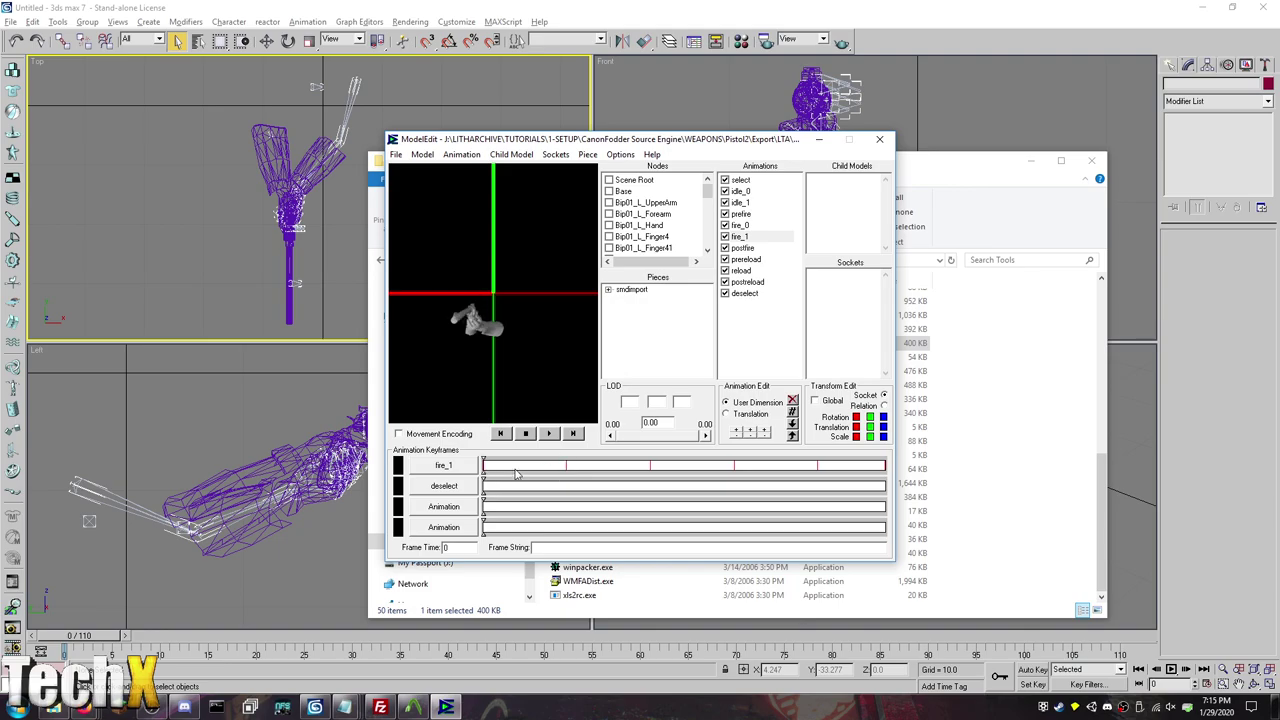
left_click(461, 154)
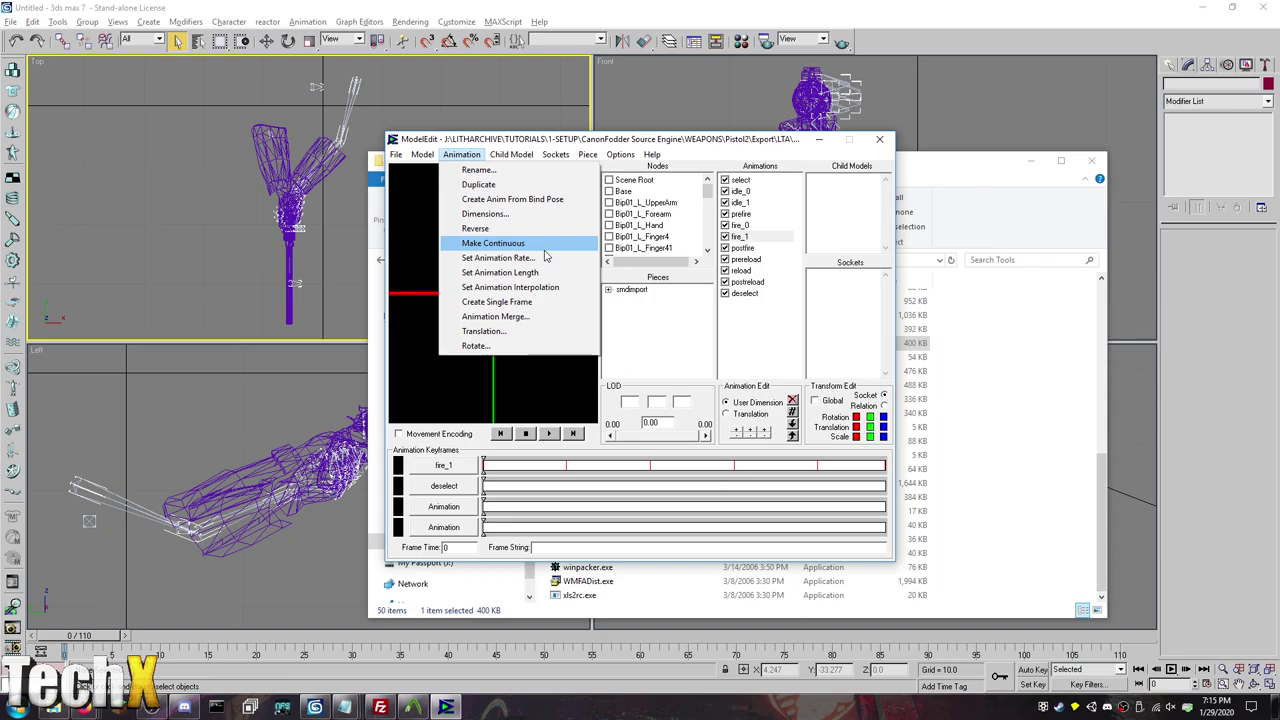
left_click(461, 154)
left_click(461, 154)
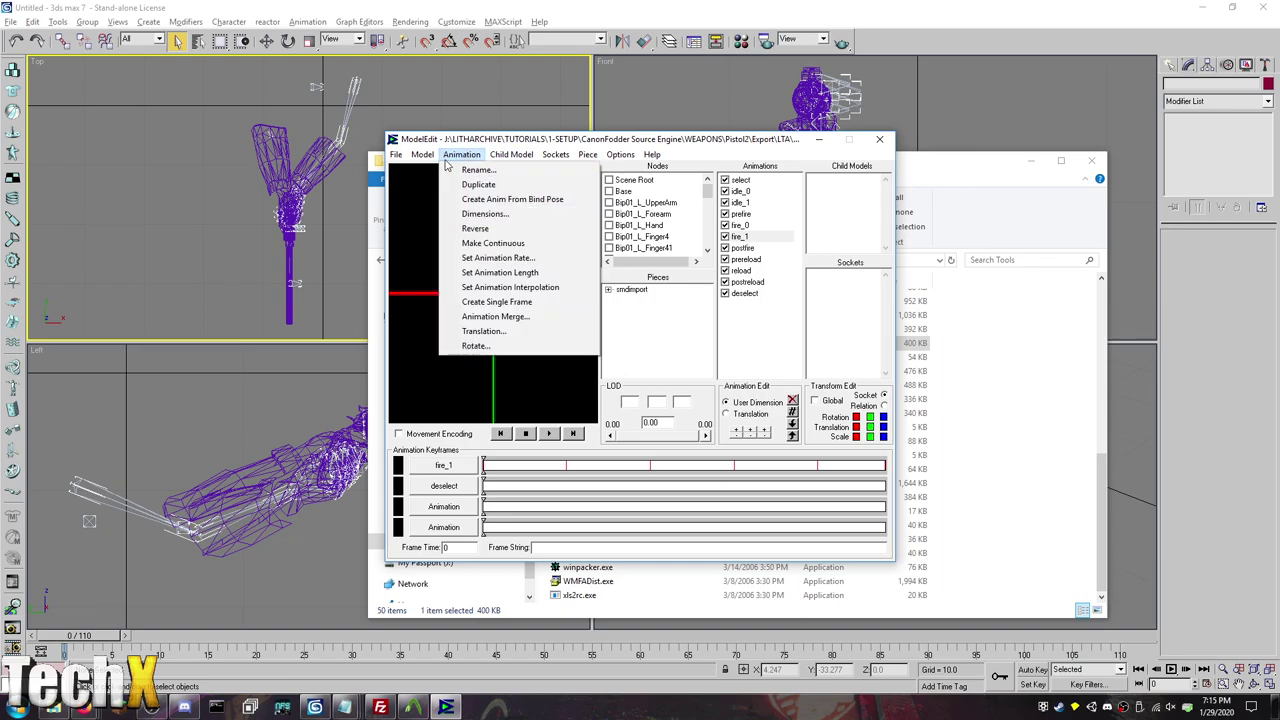
mouse_move(424, 156)
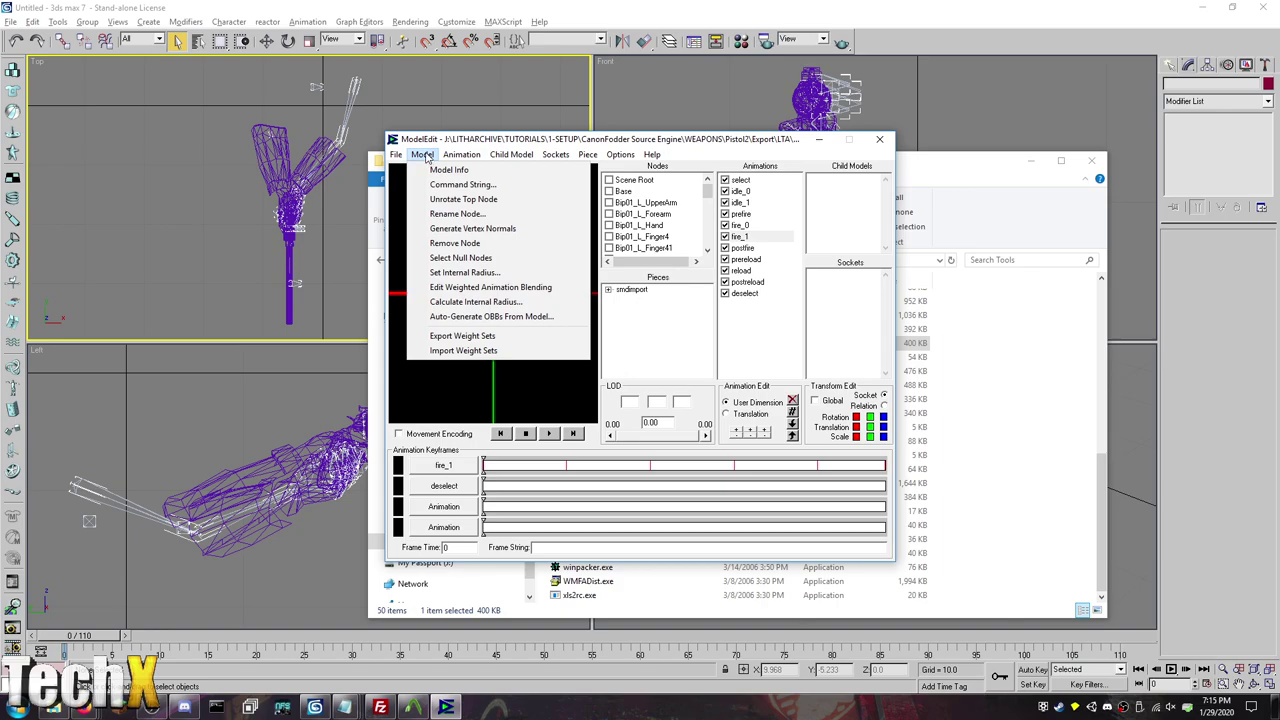
Step: Export the 3ds Max scene as 'test' with the LithTech exporter, sampling every 2 frames
left_click(452, 145)
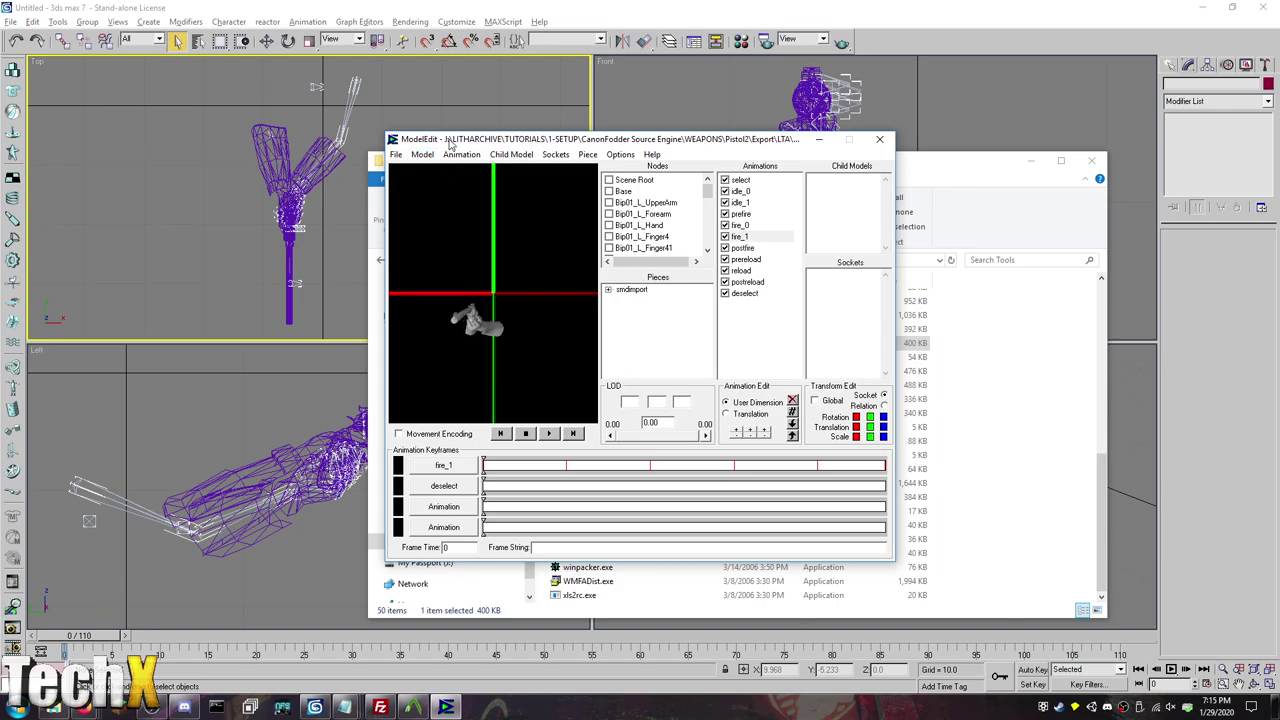
left_click(323, 6)
left_click(10, 21)
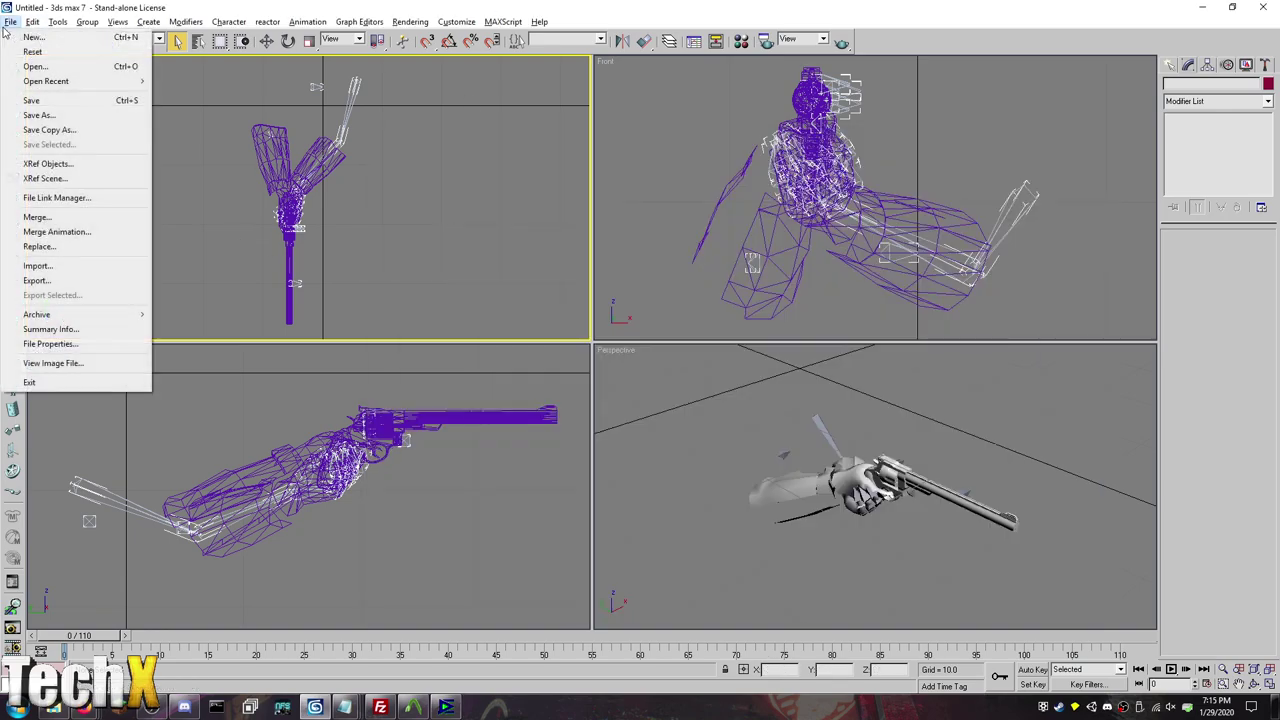
left_click(40, 280)
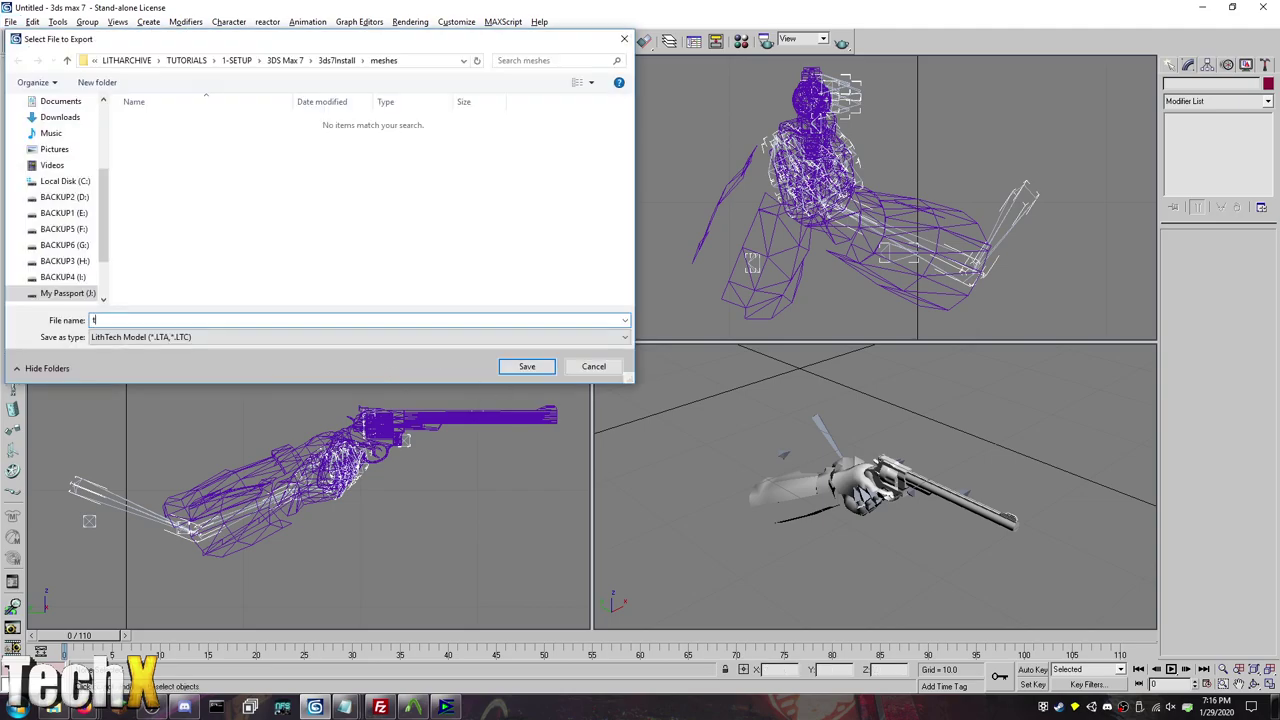
type("test")
key("Return")
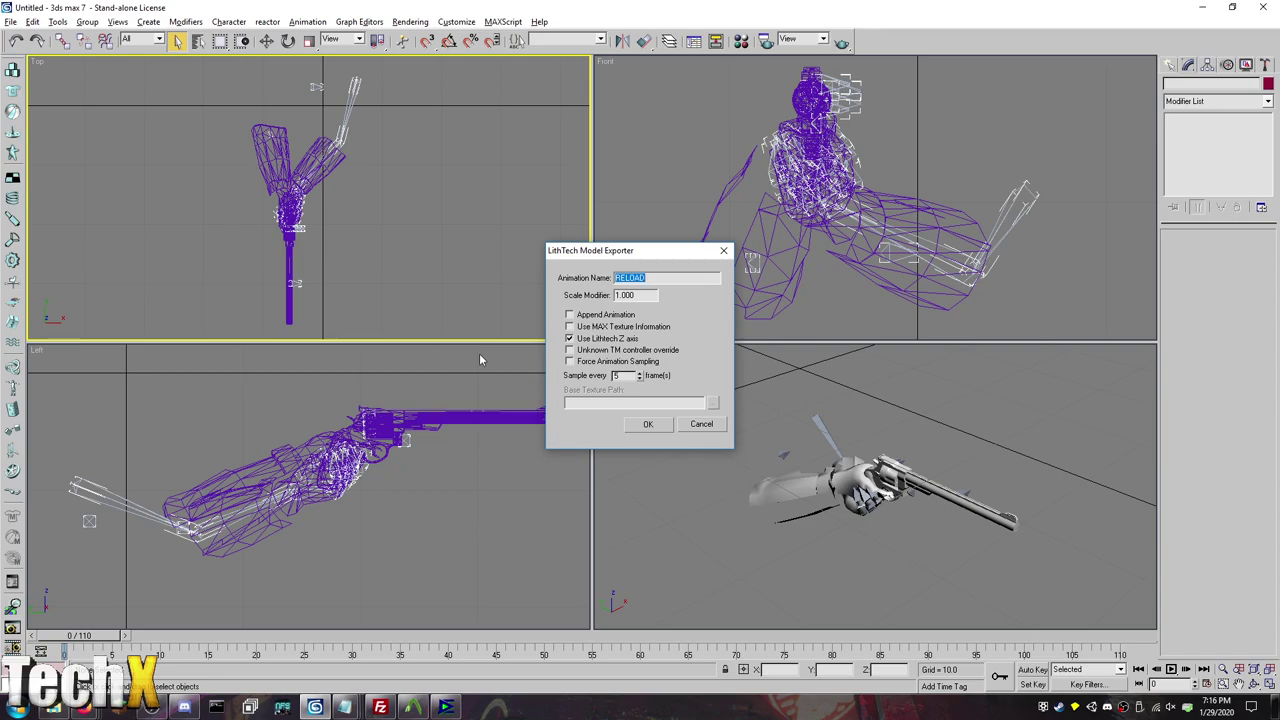
double_click(625, 376)
Step: Cancel the model export and step through fire_1's keys at 166, 333, 500 and 666
left_click(712, 429)
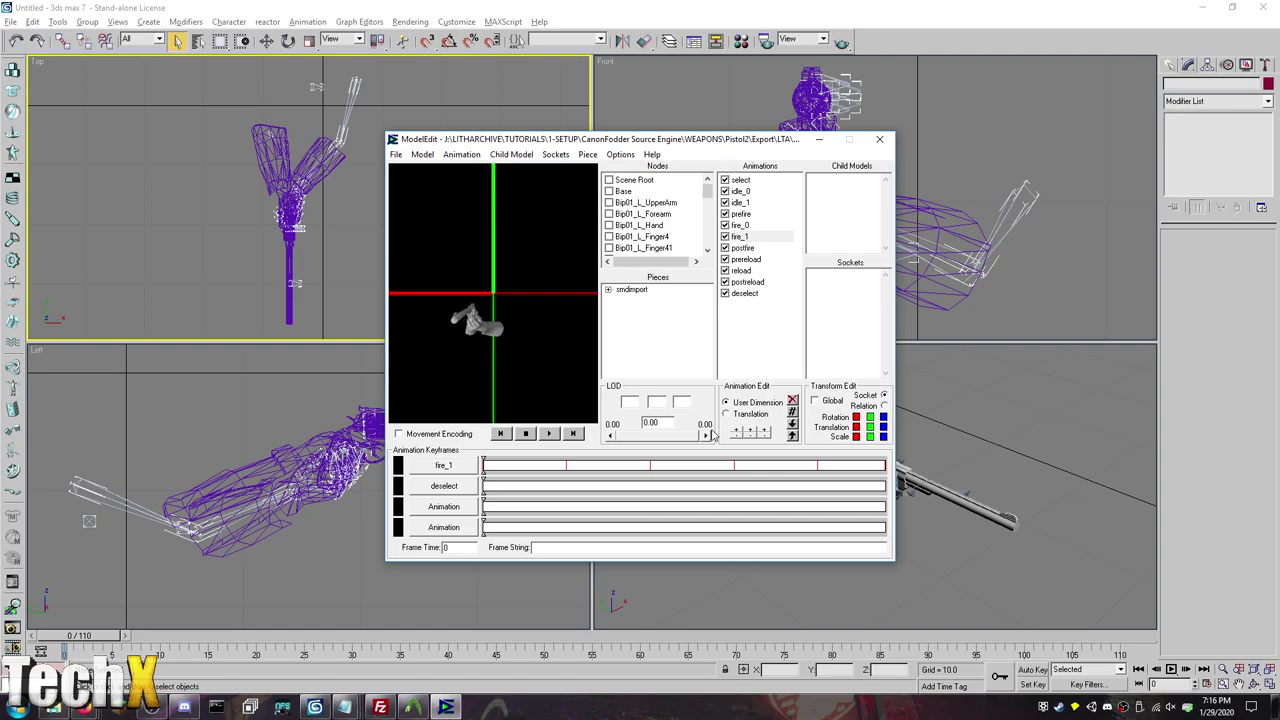
left_click(567, 465)
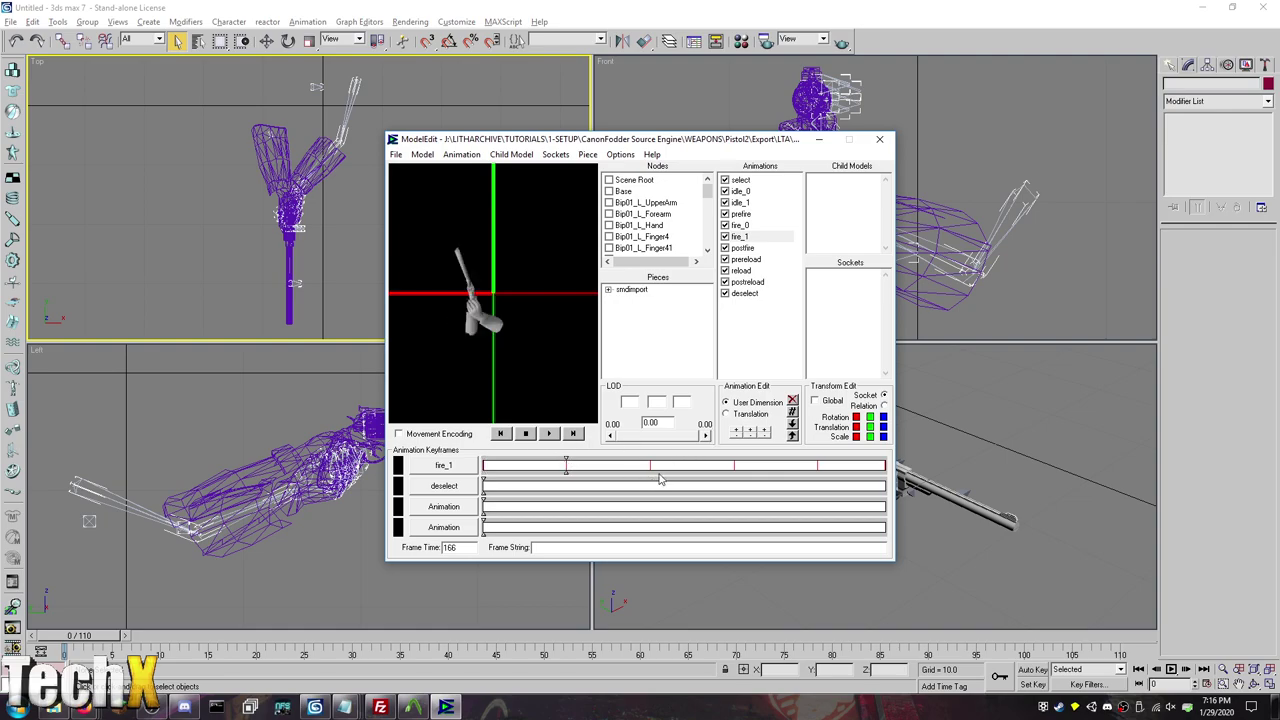
left_click(651, 466)
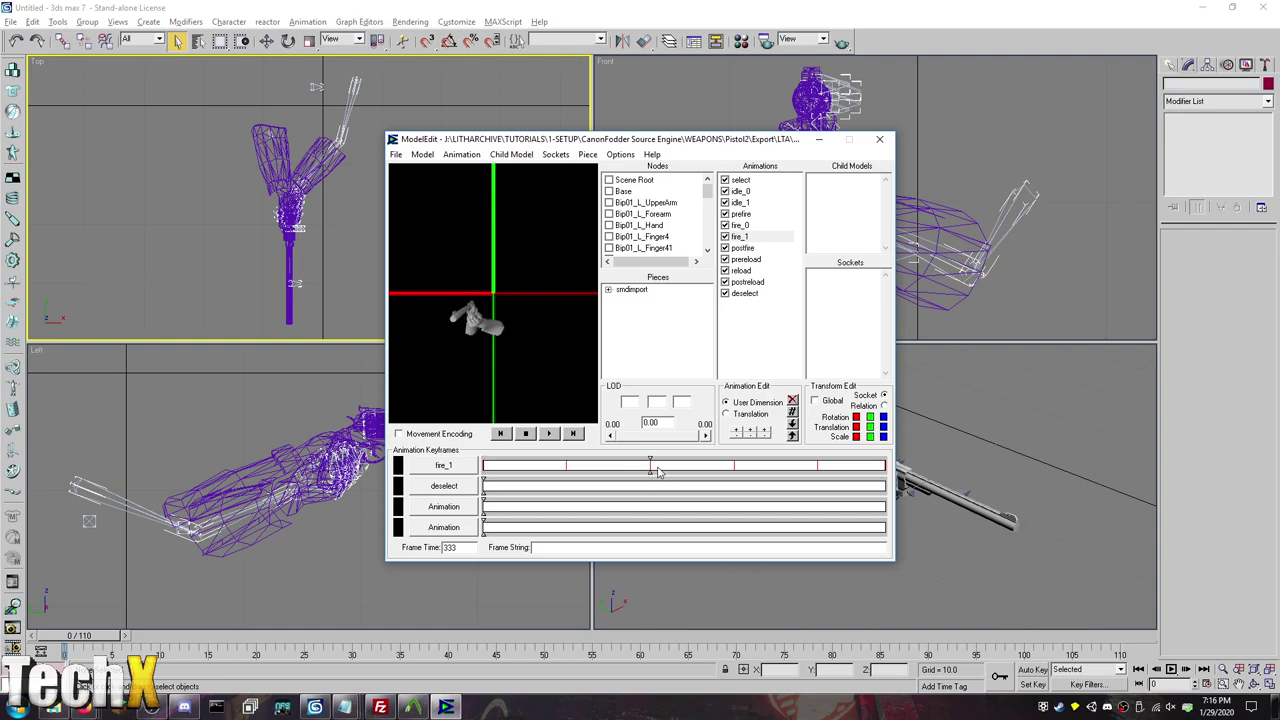
left_click(745, 467)
left_click(833, 470)
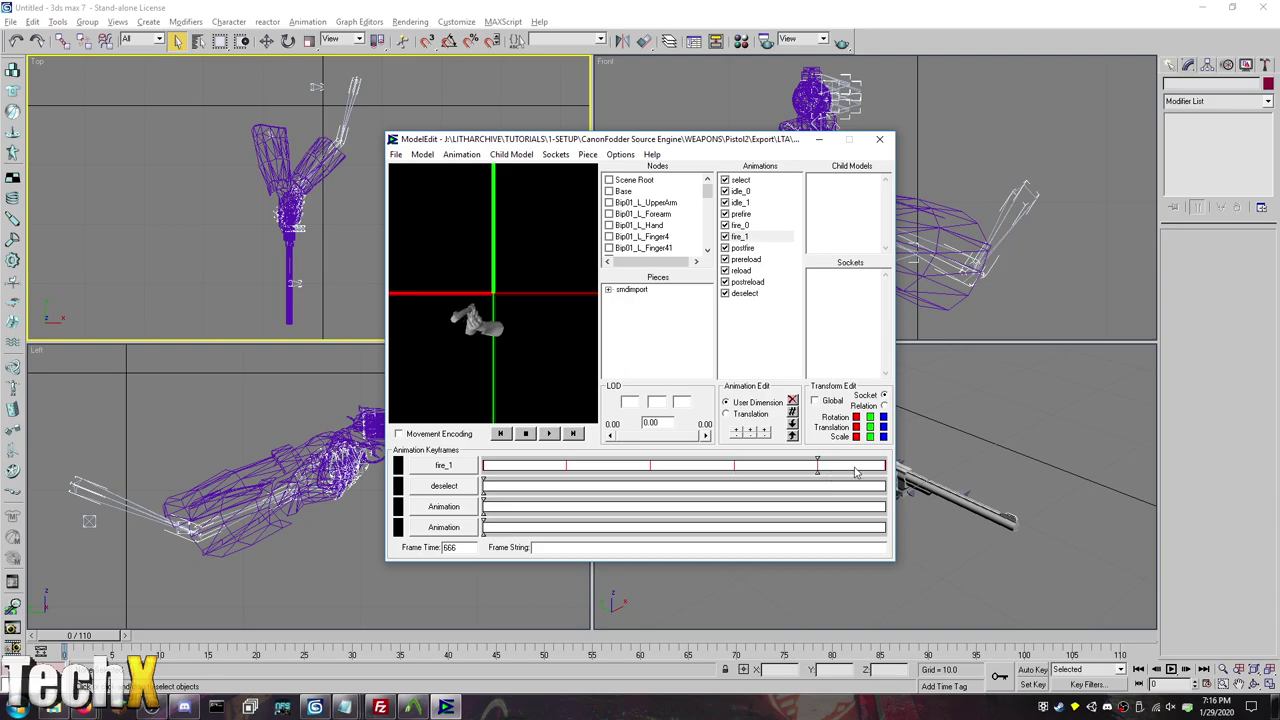
Step: Switch to reload and review its keys at 3666, 3500, the start, then 3666 again
left_click(742, 271)
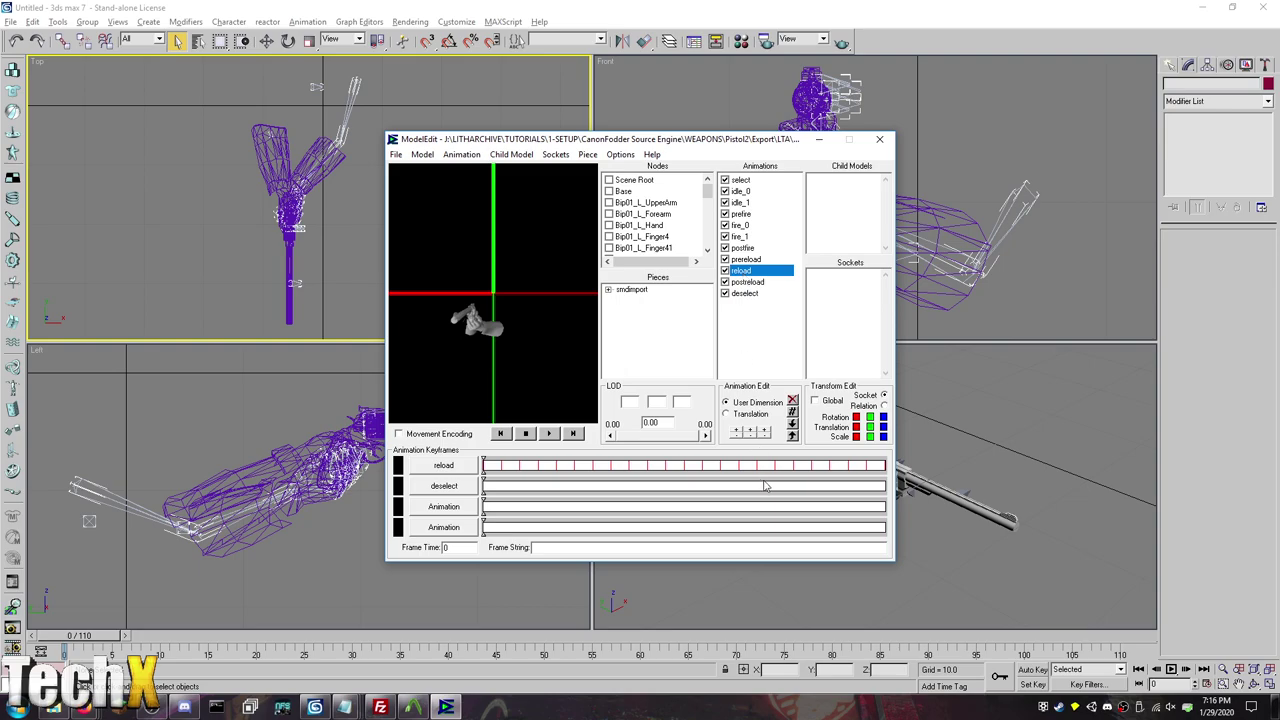
left_click(883, 466)
left_click(866, 466)
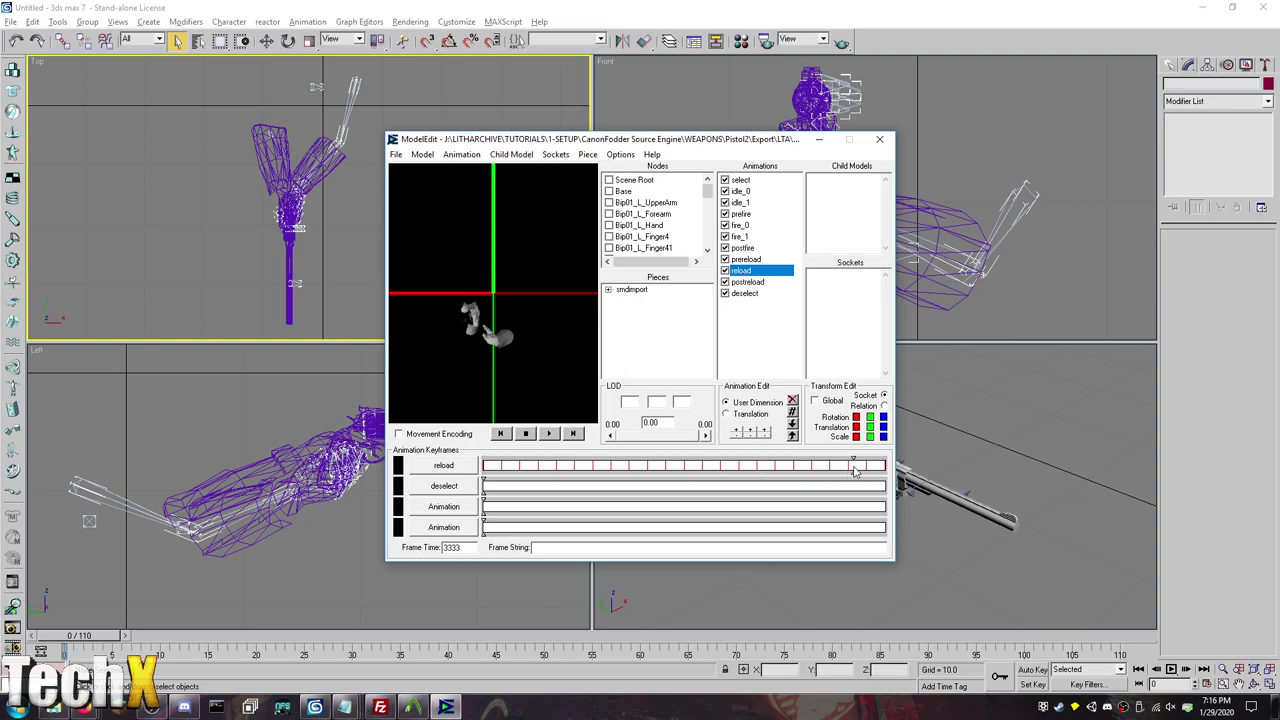
left_click(485, 466)
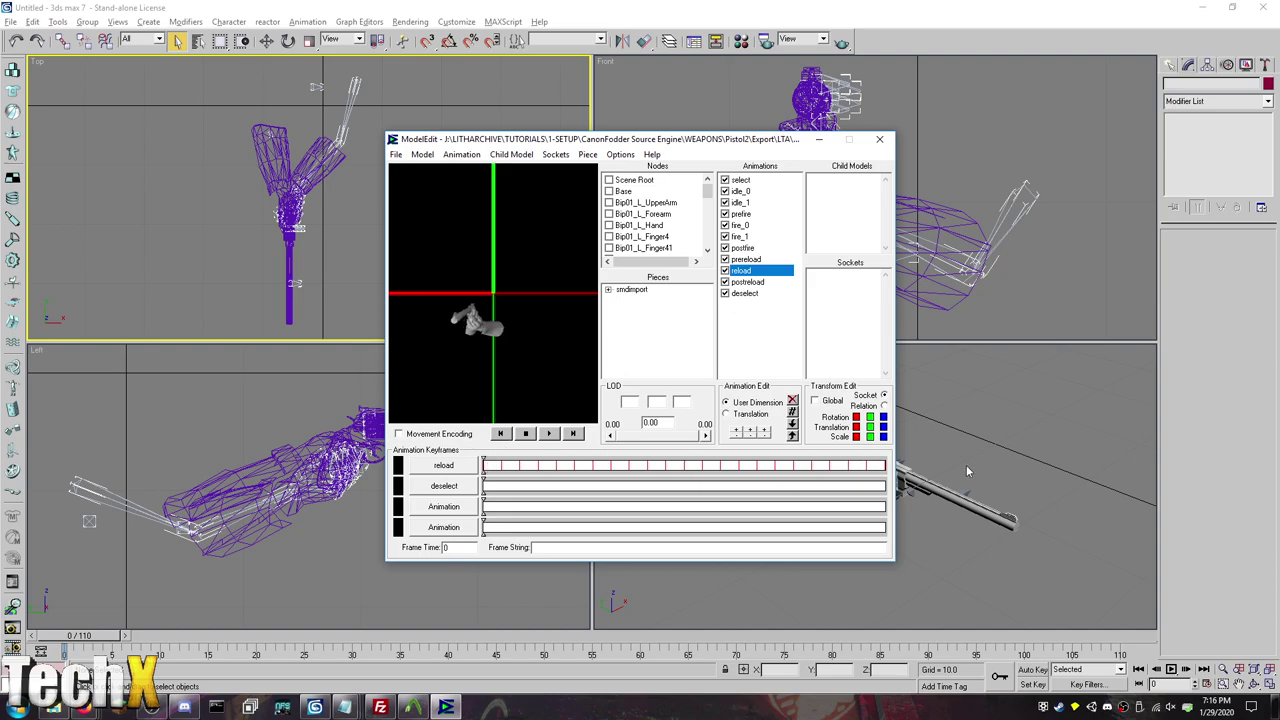
left_click(881, 467)
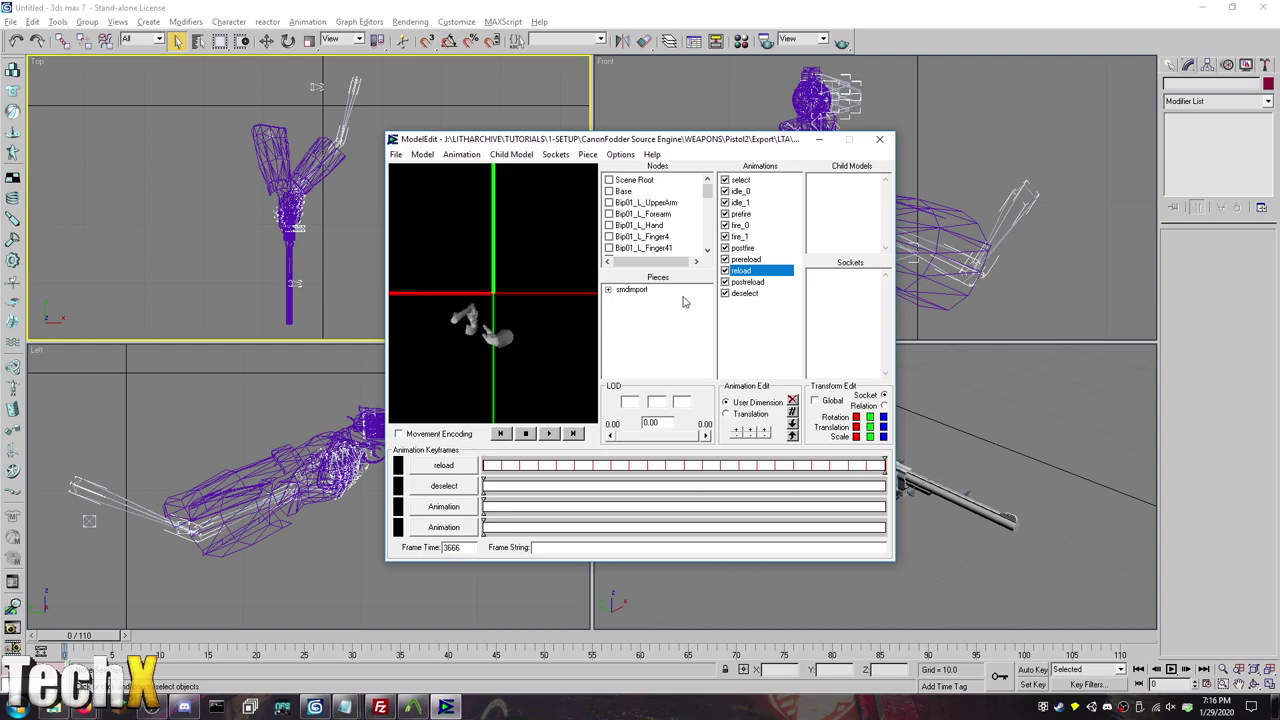
Step: Give fire_0 and fire_1 the frame string FIRE_KEY at their first key
left_click(745, 226)
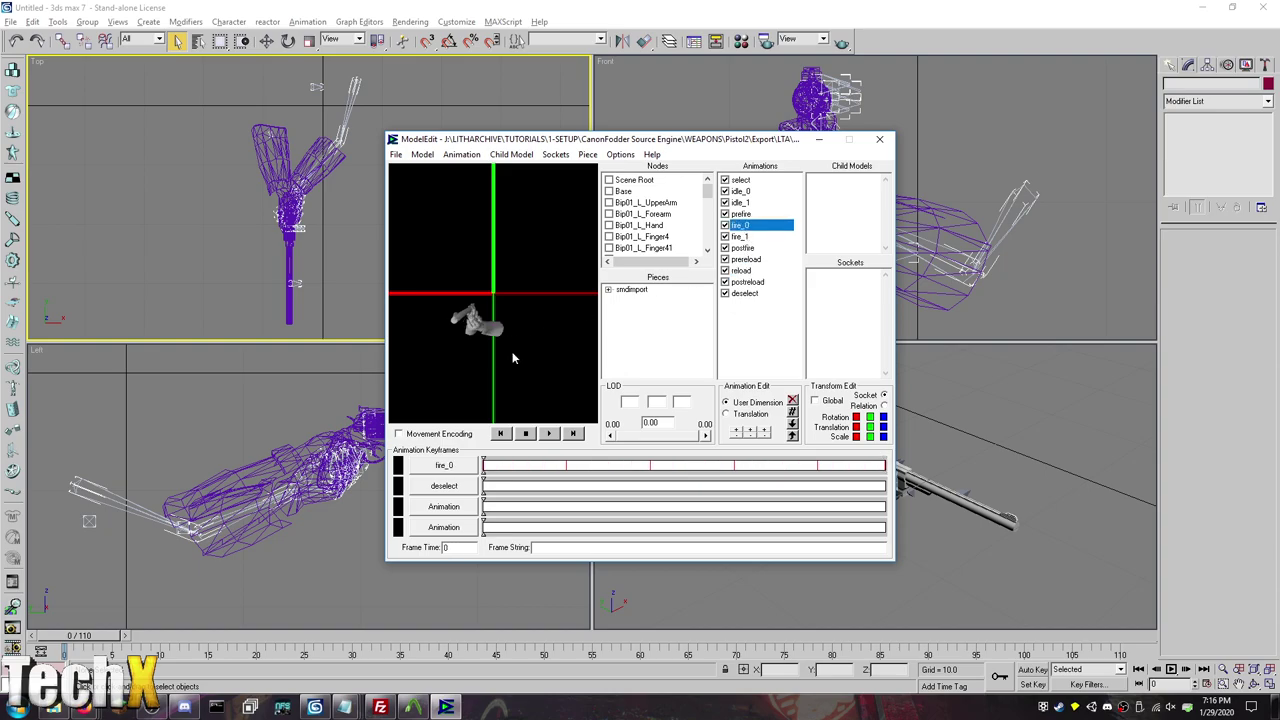
left_click(561, 549)
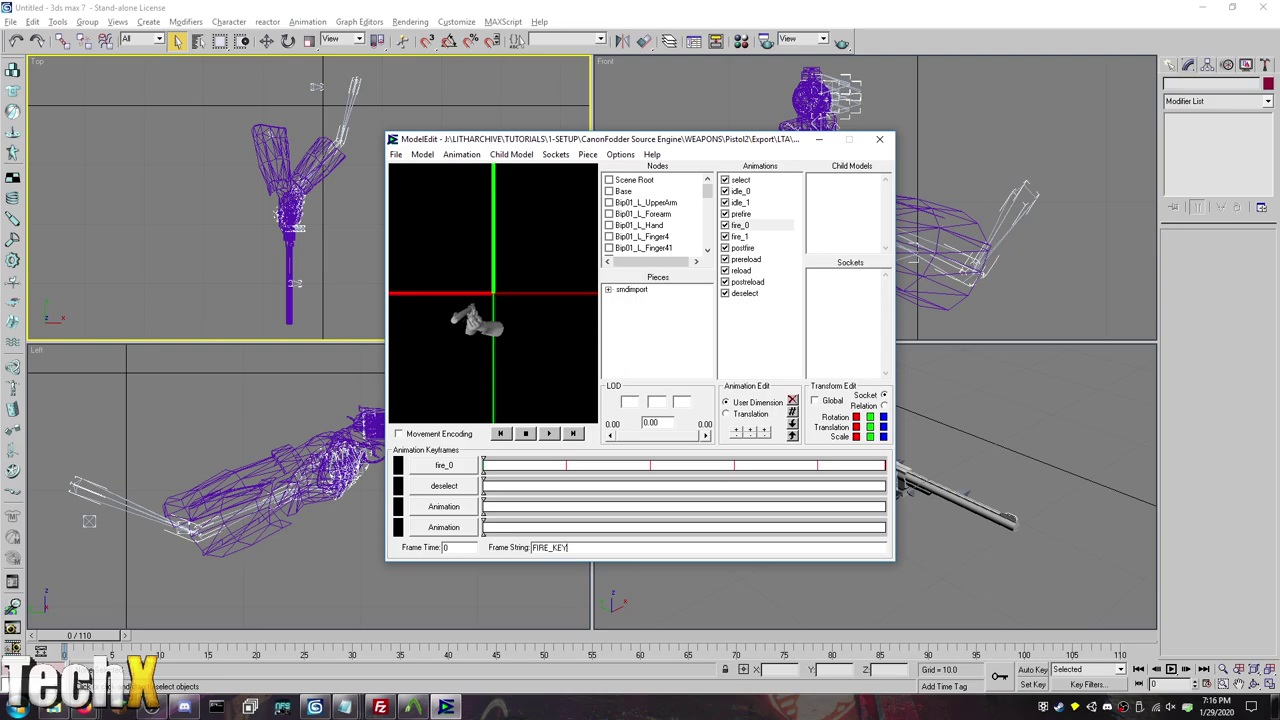
left_click(740, 237)
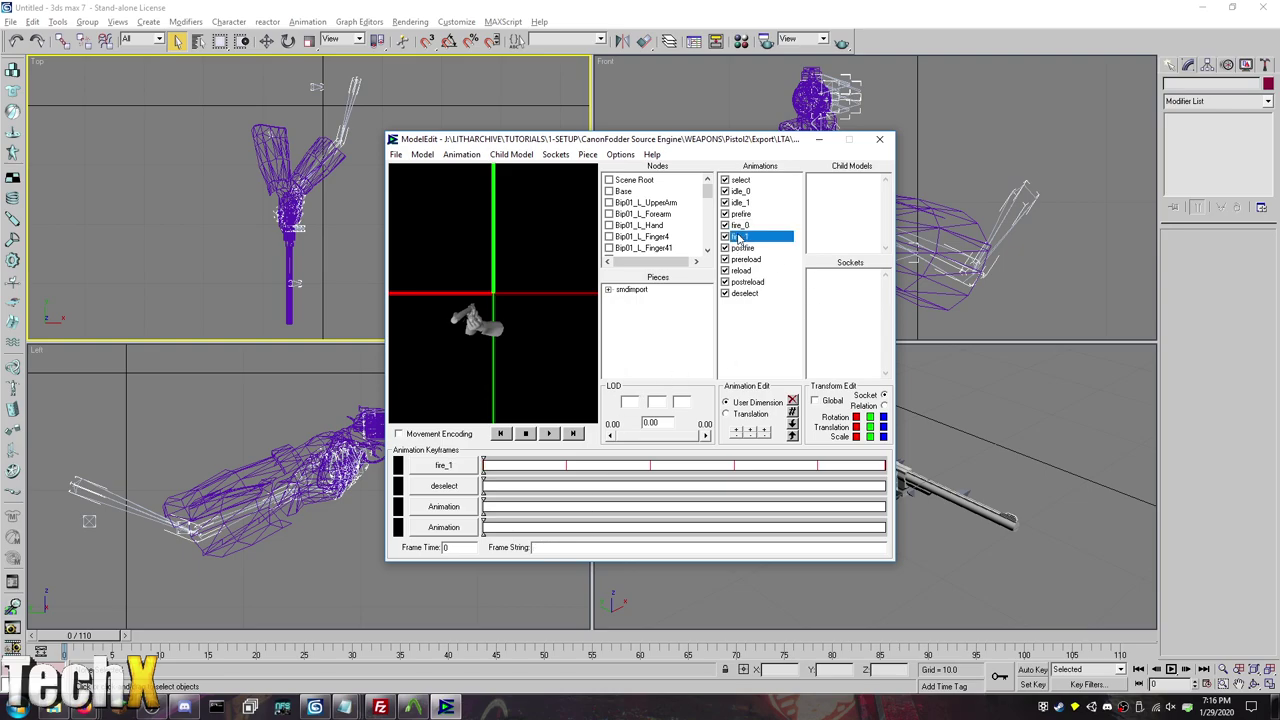
left_click(553, 547)
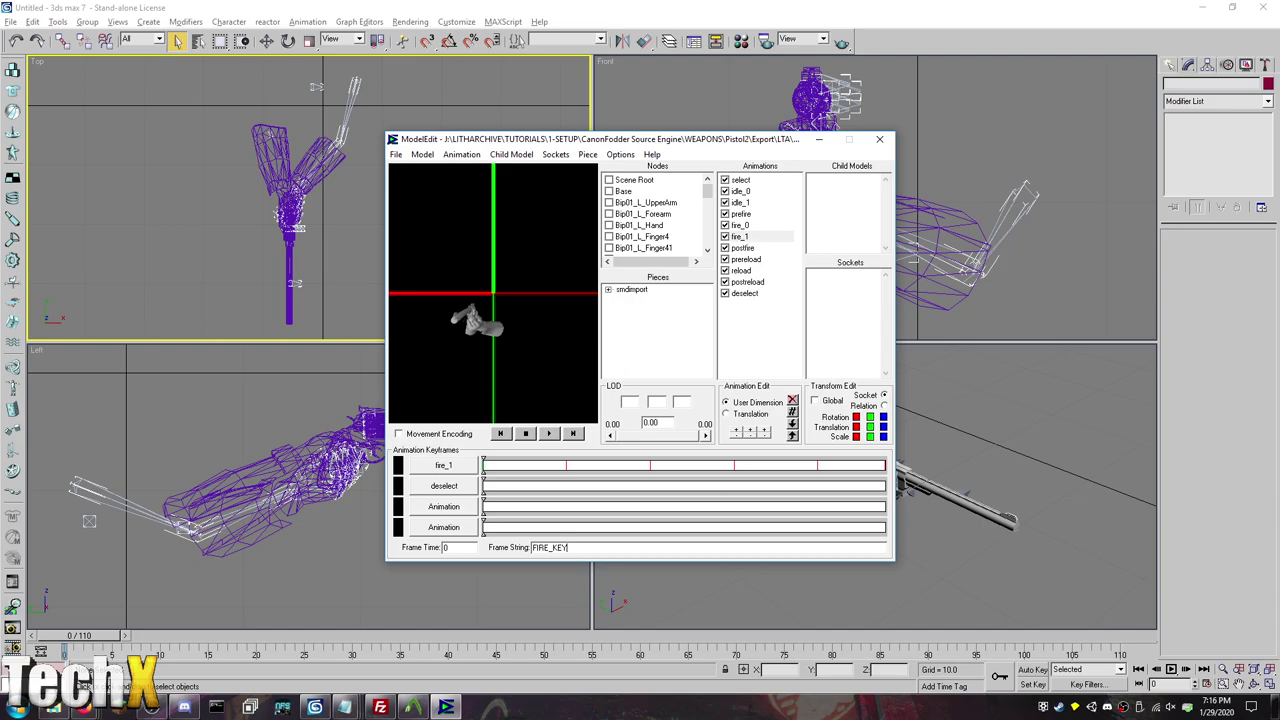
Step: Tag reload's key at frame time 1333 with the frame string sound_key1
left_click(742, 270)
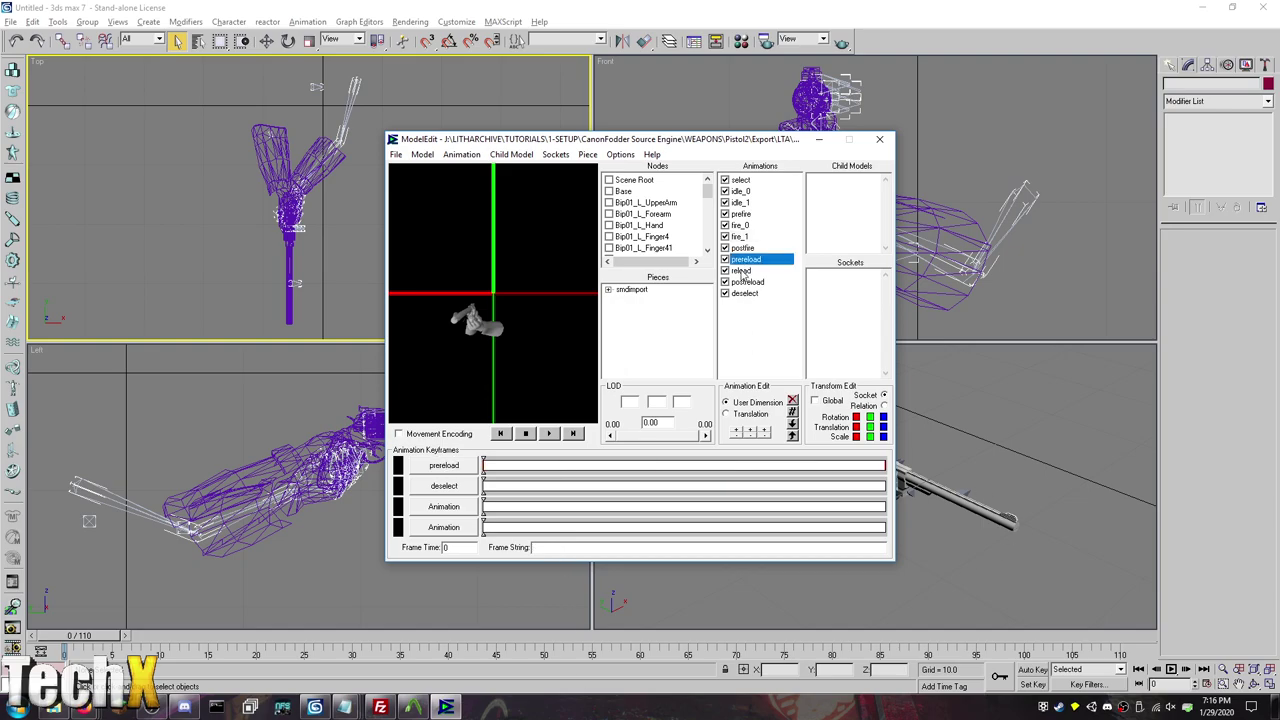
left_click(629, 467)
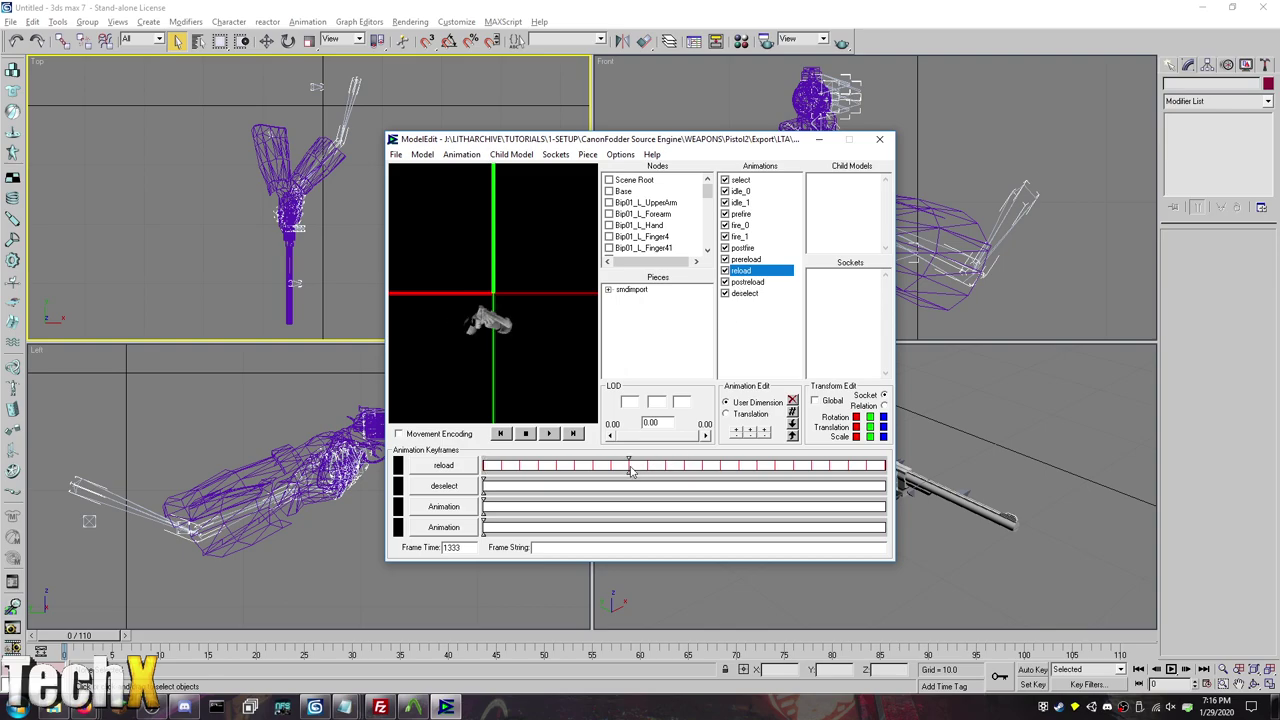
left_click(611, 547)
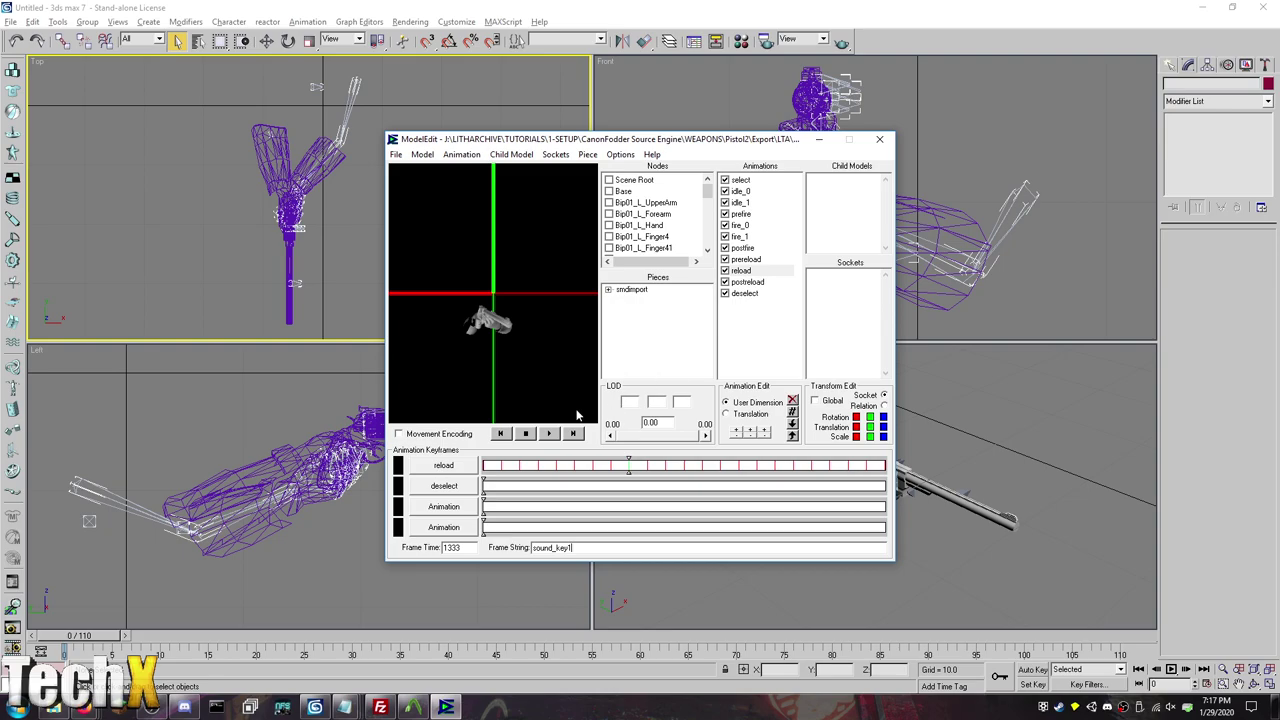
left_click(555, 433)
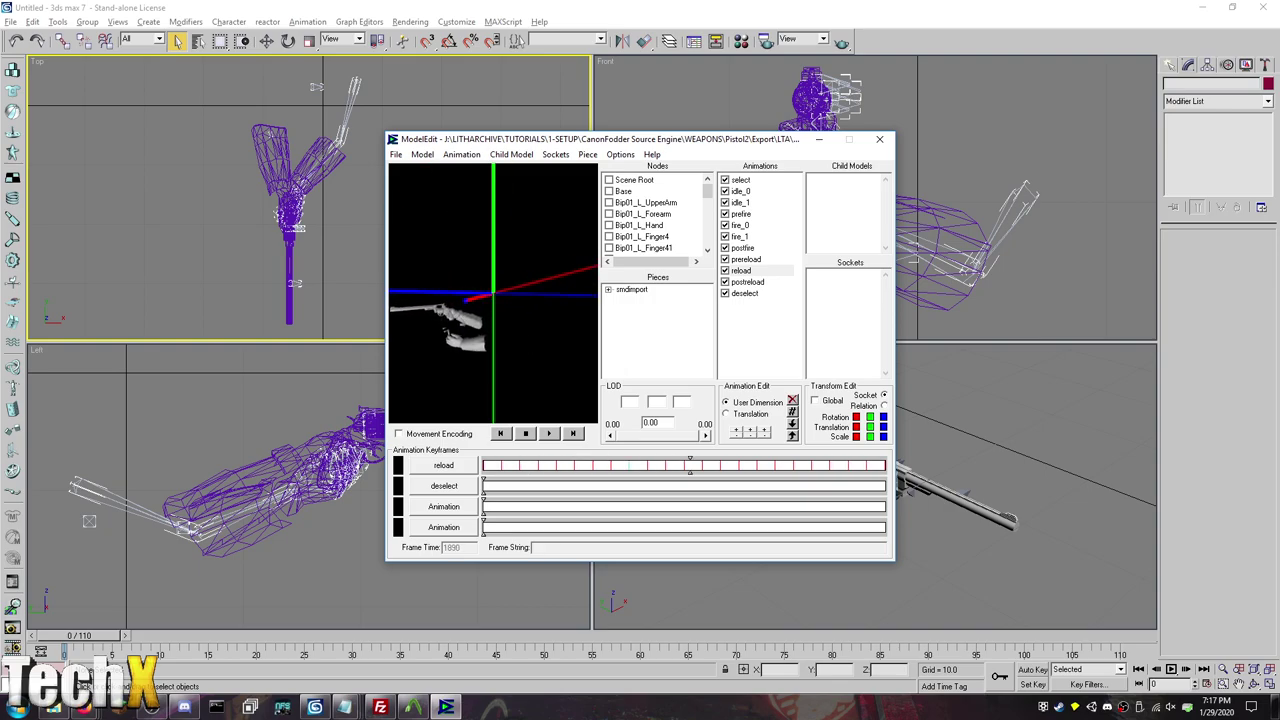
left_click(461, 436)
left_click(461, 436)
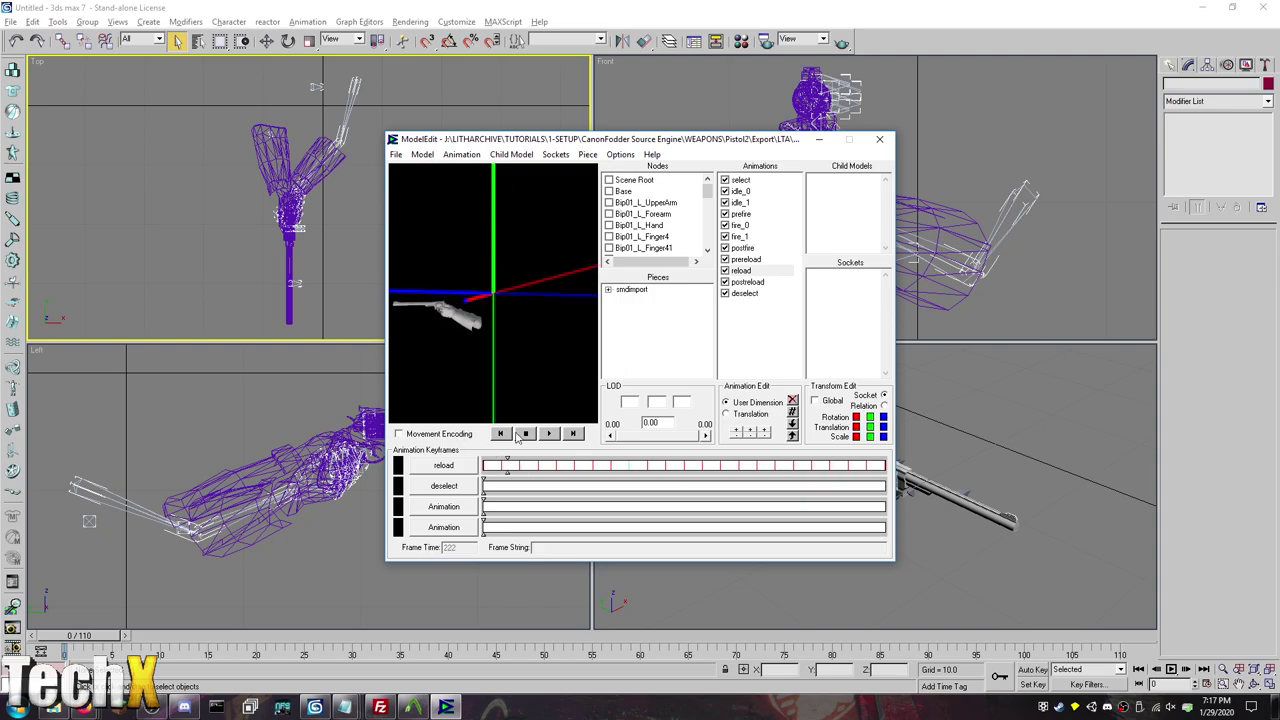
left_click(525, 434)
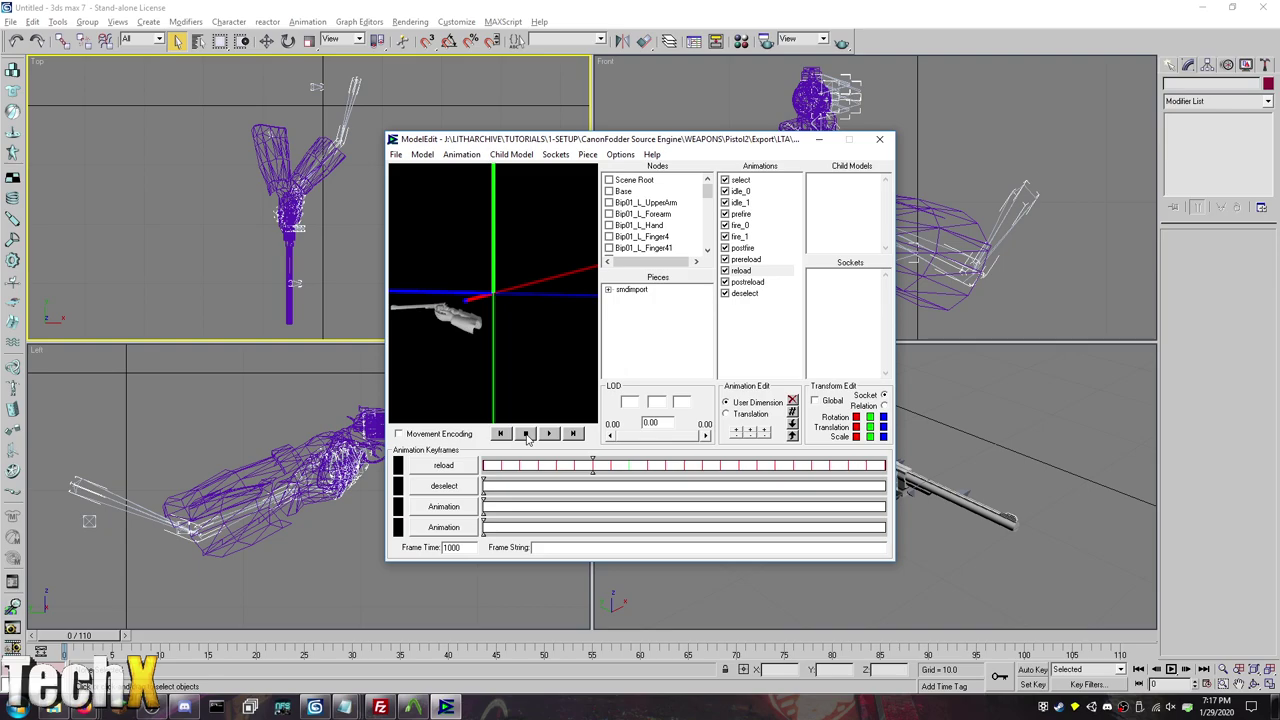
left_click_drag(500, 360, 560, 398)
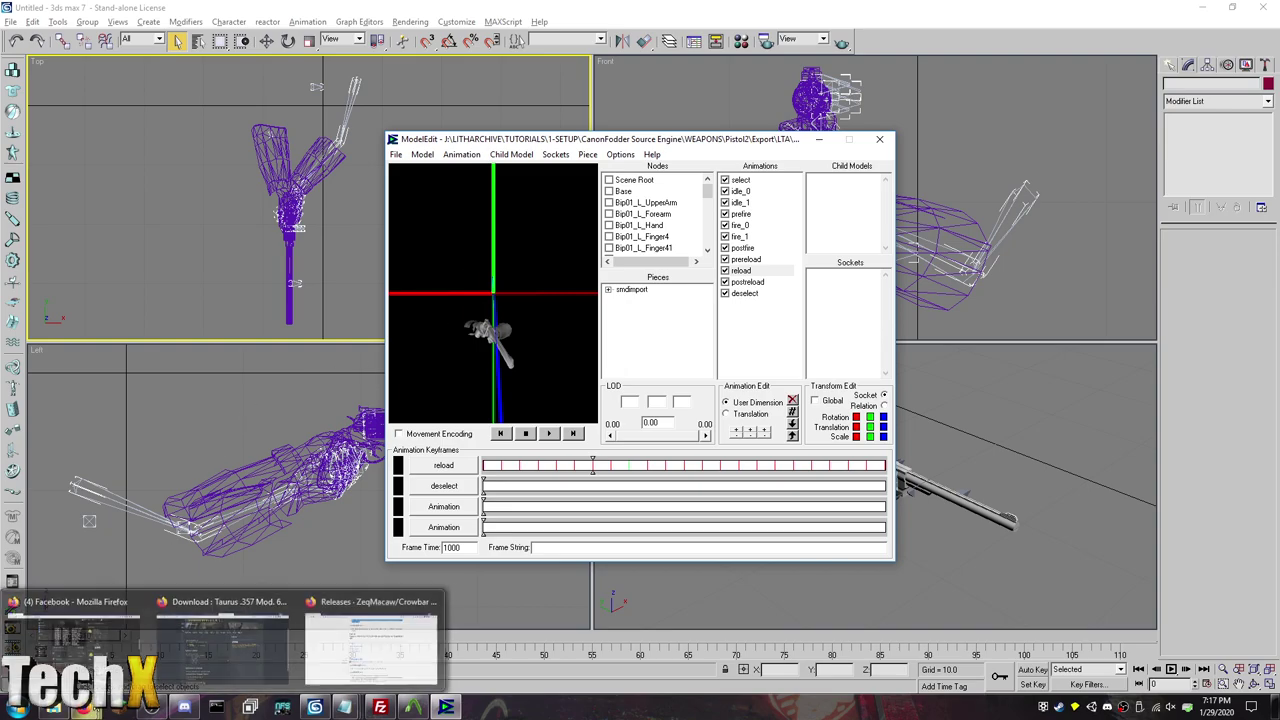
Step: Launch a new ModelEdit session from the LithTech tools folder and bring up File > Open
left_click(62, 640)
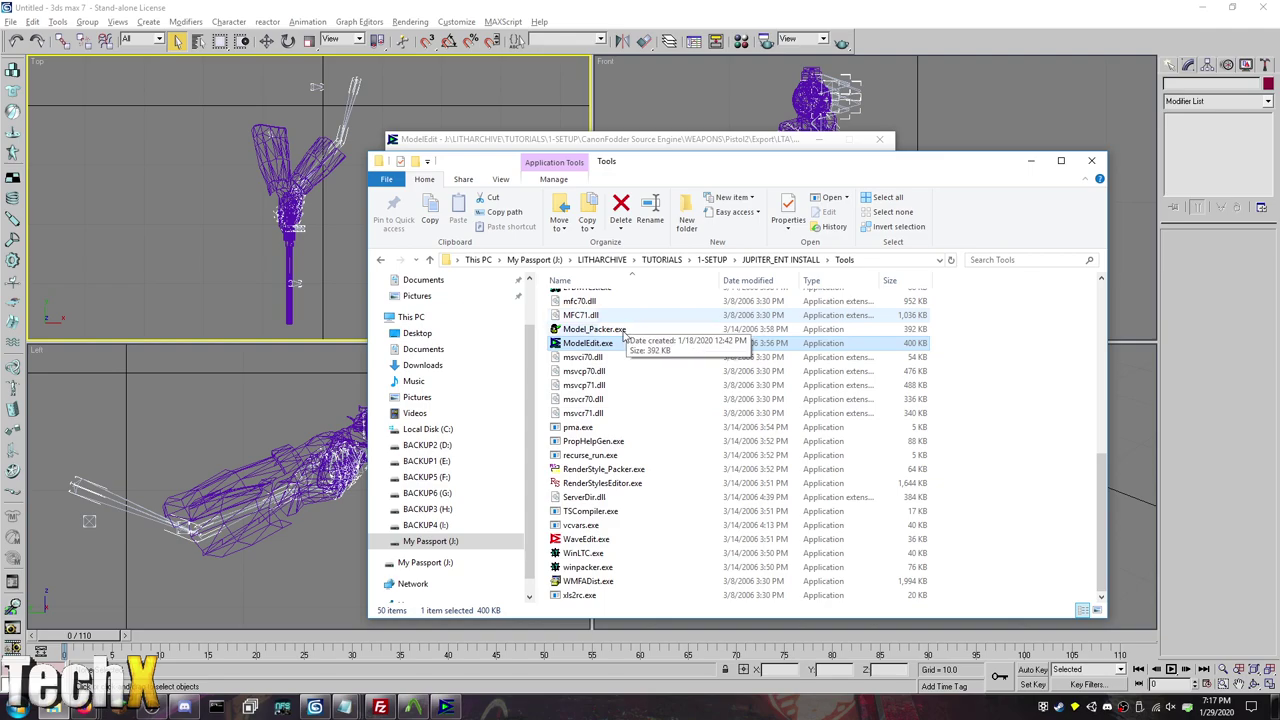
double_click(588, 343)
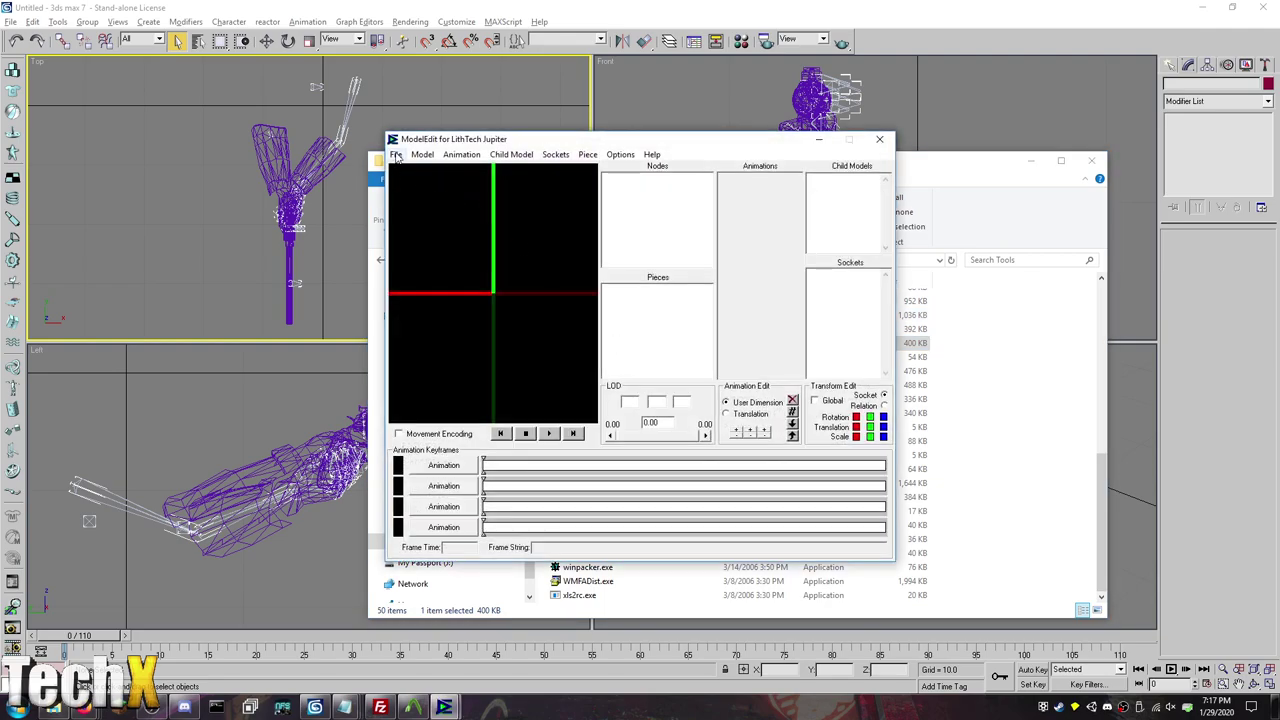
left_click(396, 155)
left_click(418, 171)
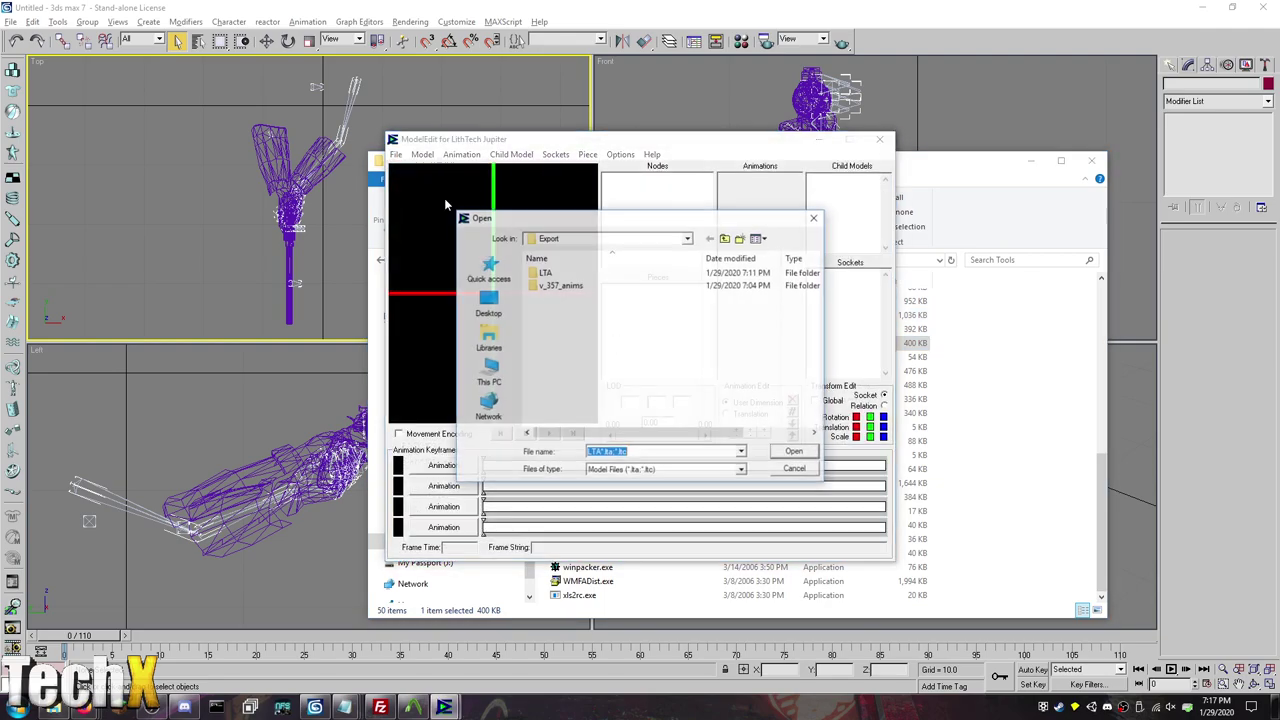
Step: Browse Local Disk C: into CAModding, CA and Game, then back up into the Mods folder
left_click(488, 372)
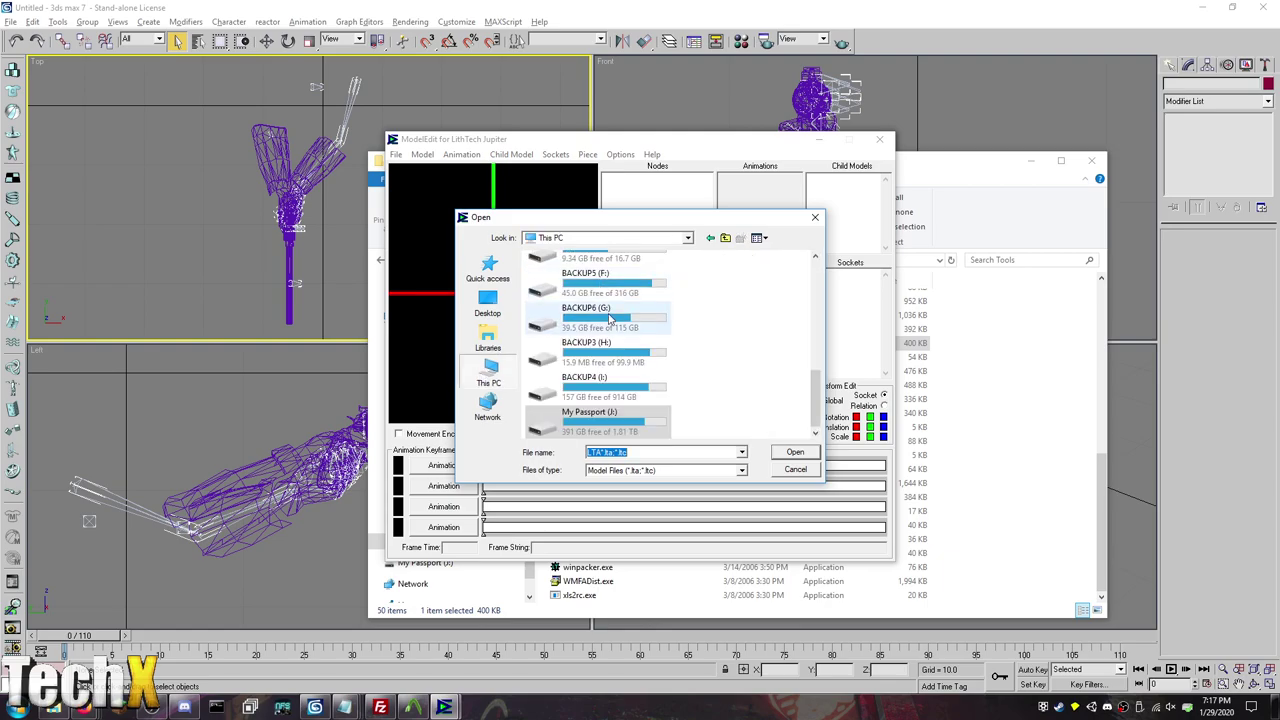
scroll(598, 340, "down", 3)
double_click(599, 362)
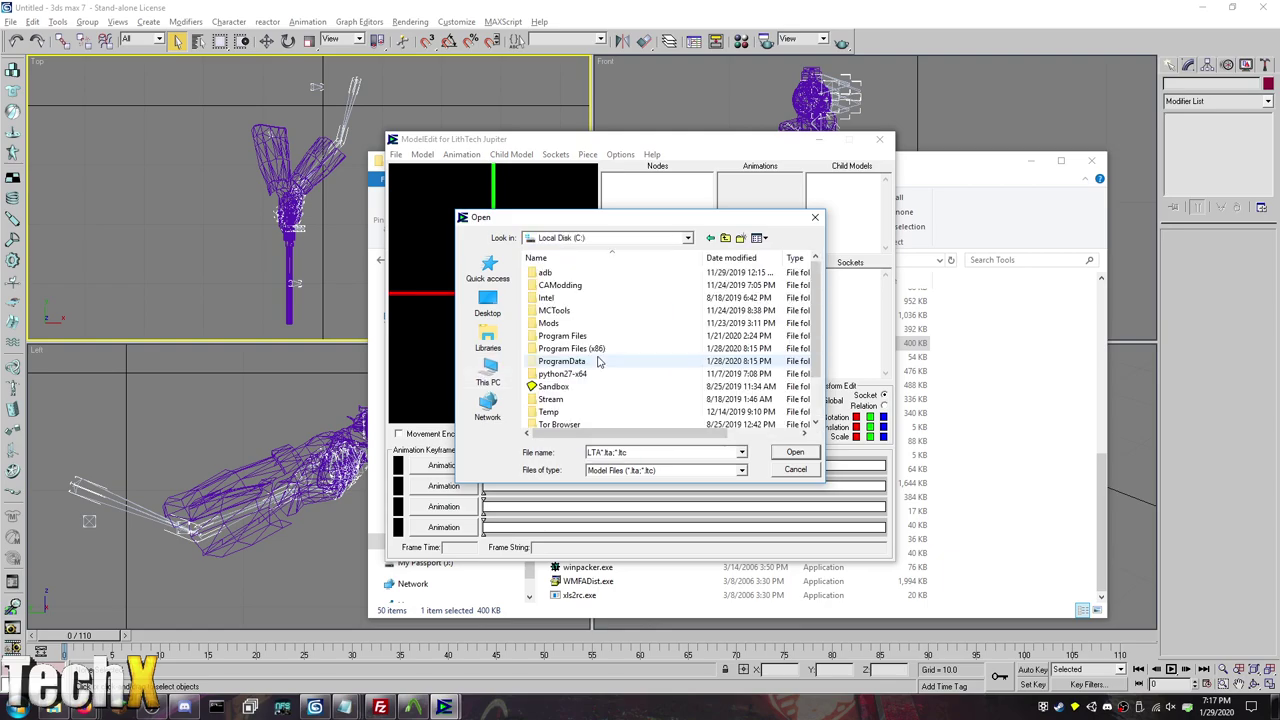
double_click(583, 285)
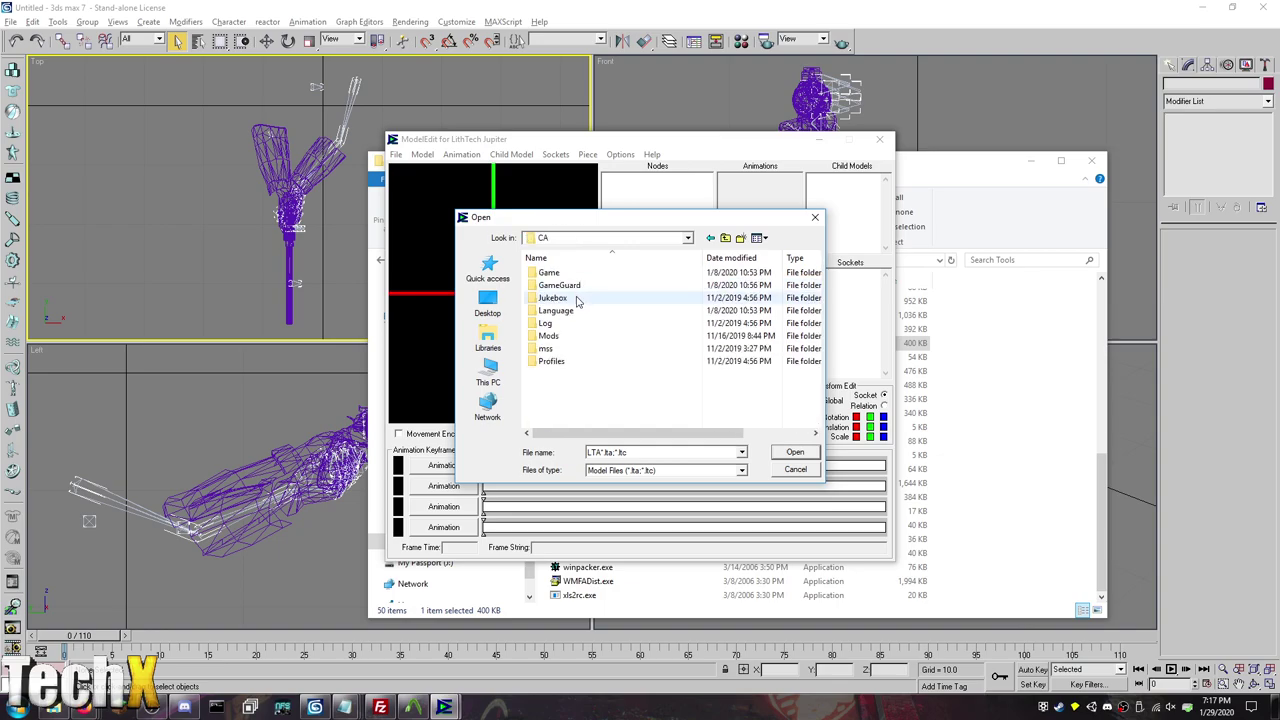
double_click(585, 273)
scroll(607, 325, "down", 1)
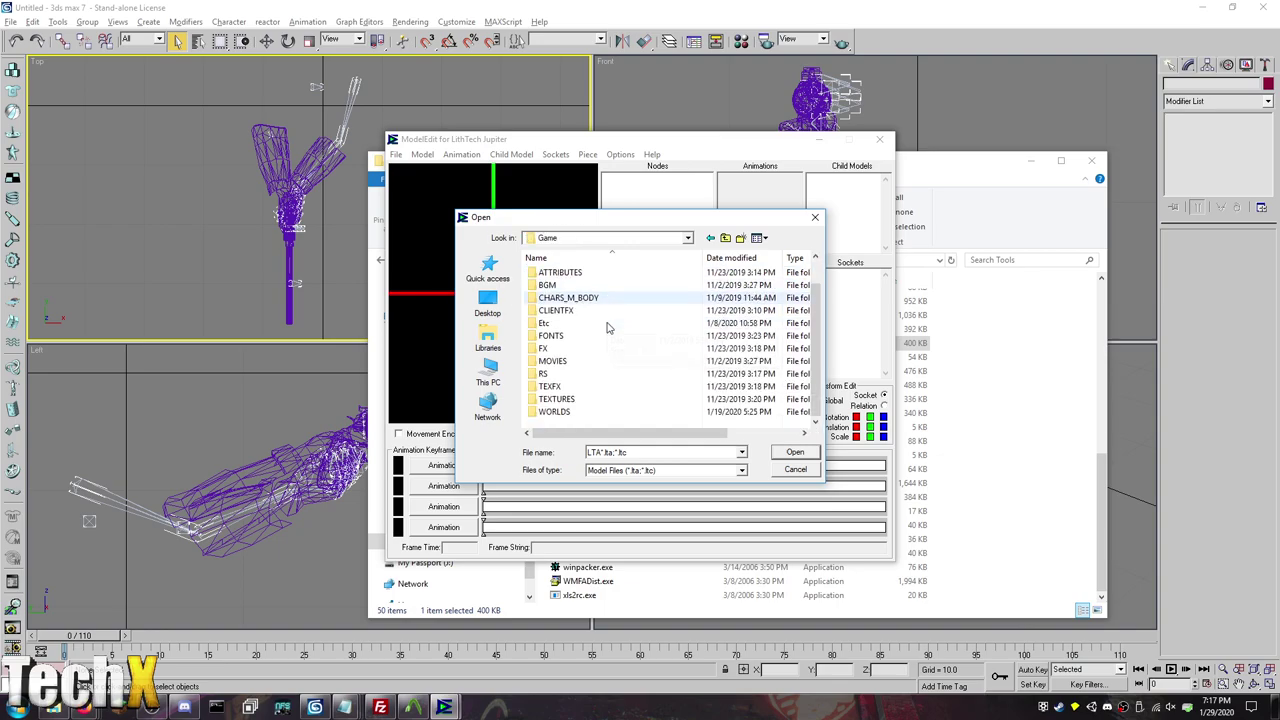
scroll(606, 330, "up", 1)
left_click(711, 238)
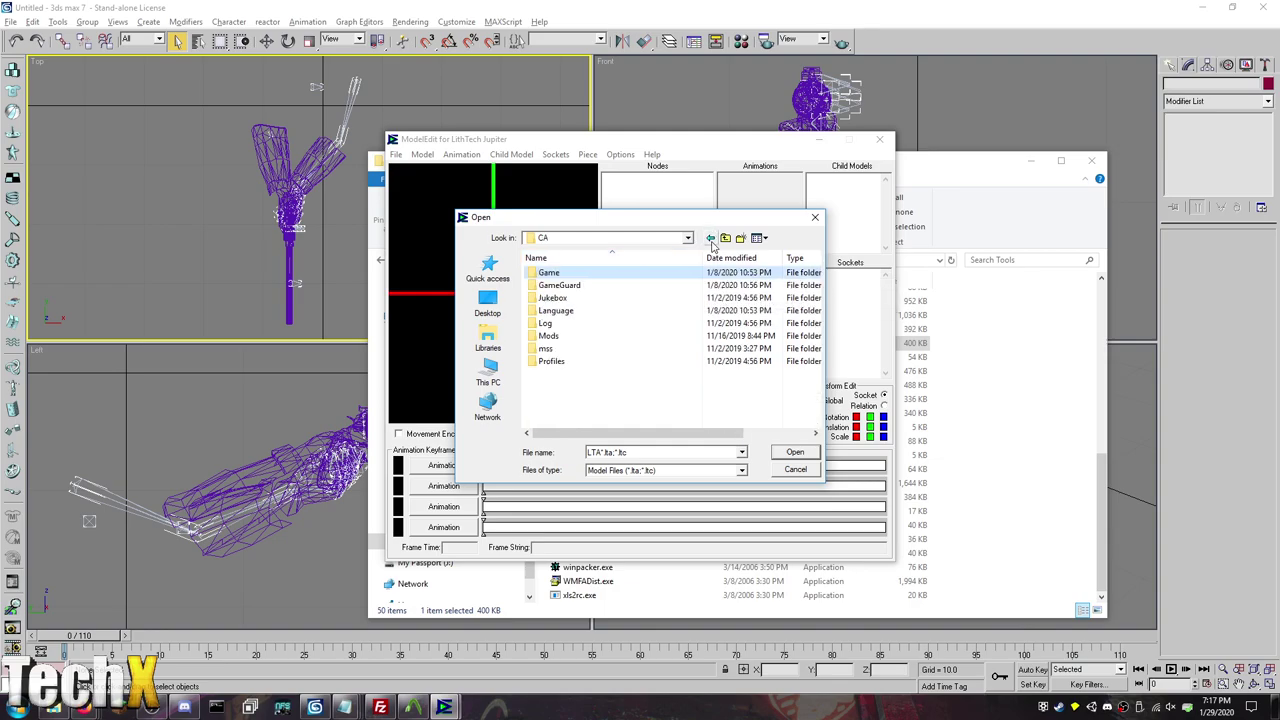
left_click(711, 239)
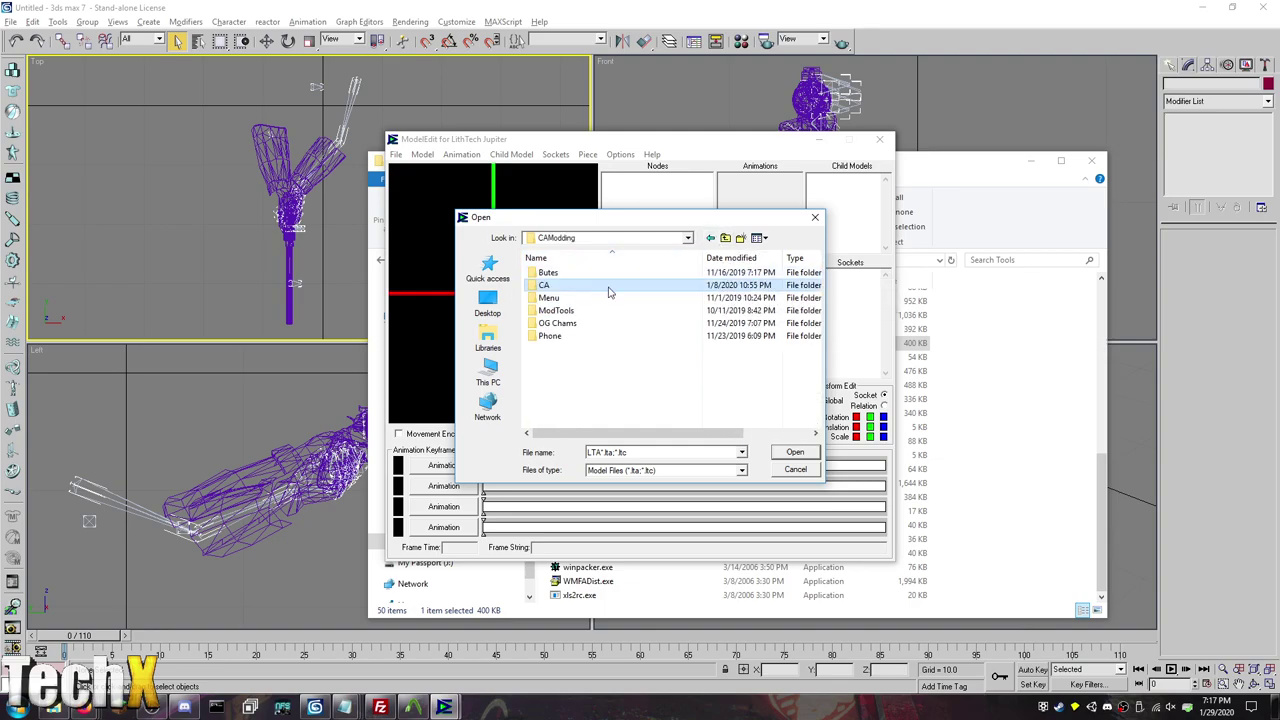
left_click(726, 240)
double_click(643, 323)
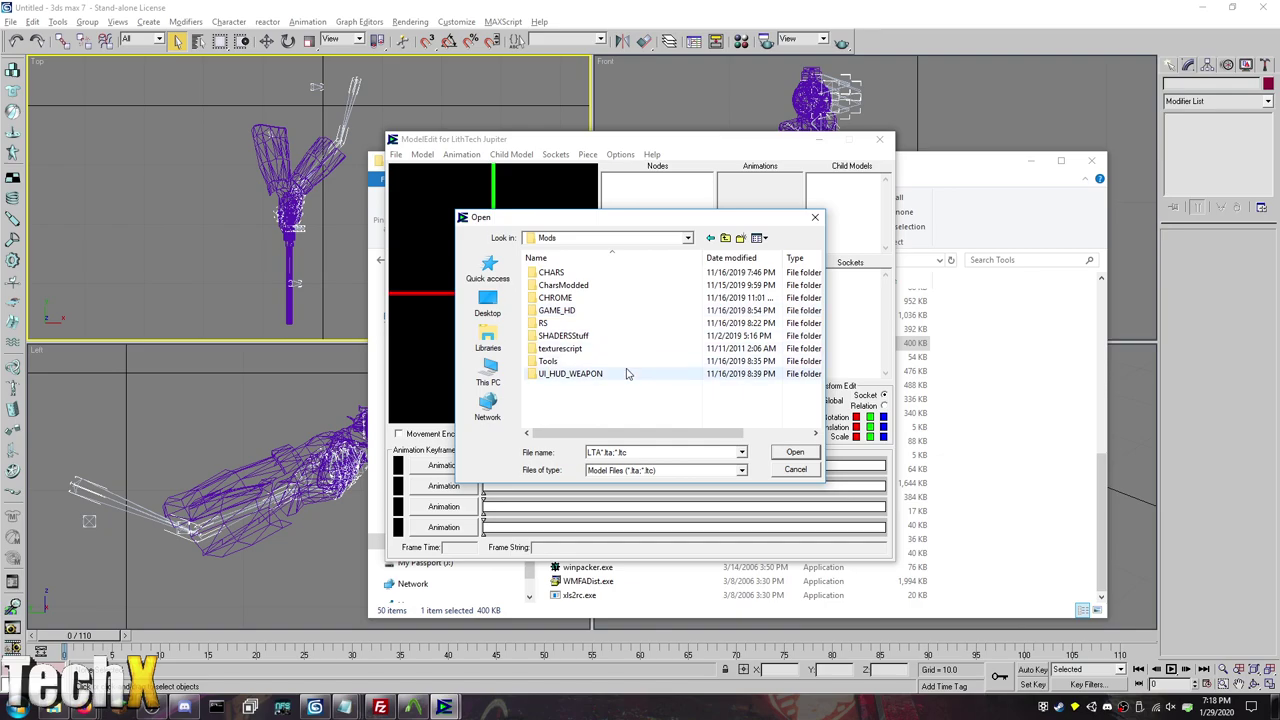
Step: Inspect the GAME_HD, CHROME and CharsModded folders, then close the dialog without loading anything
double_click(637, 316)
key("BackSpace")
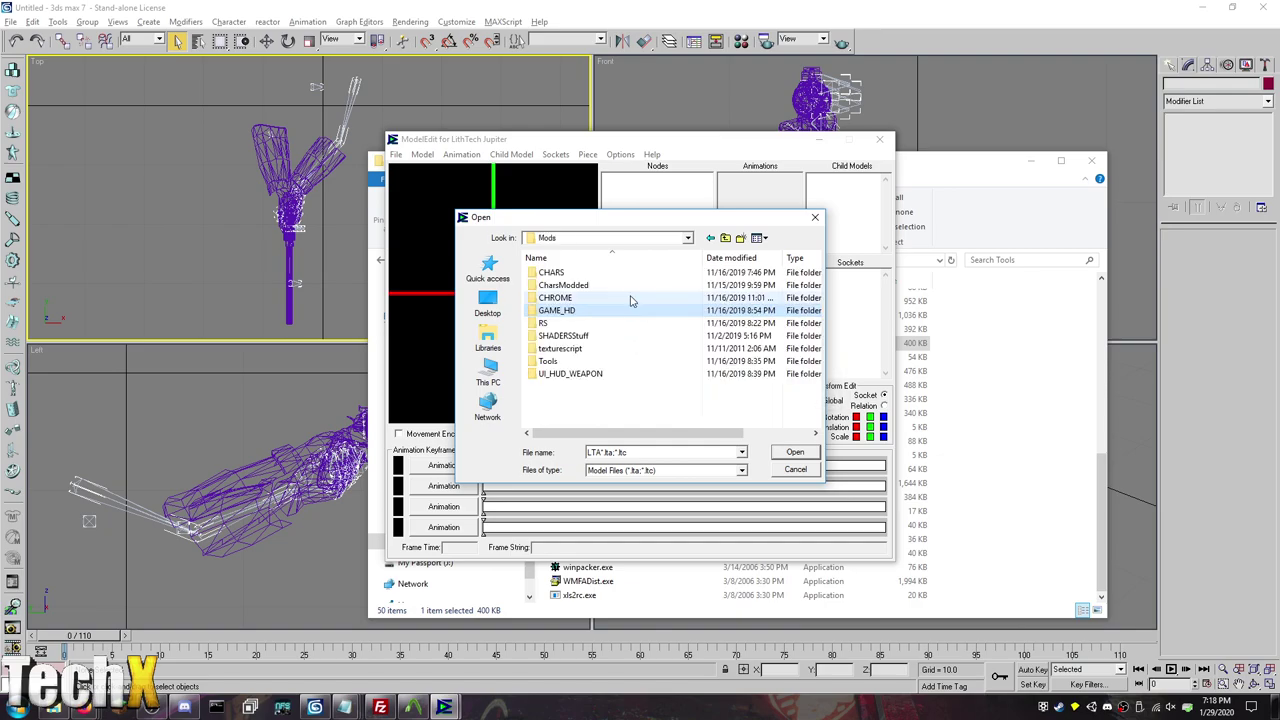
double_click(632, 299)
key("BackSpace")
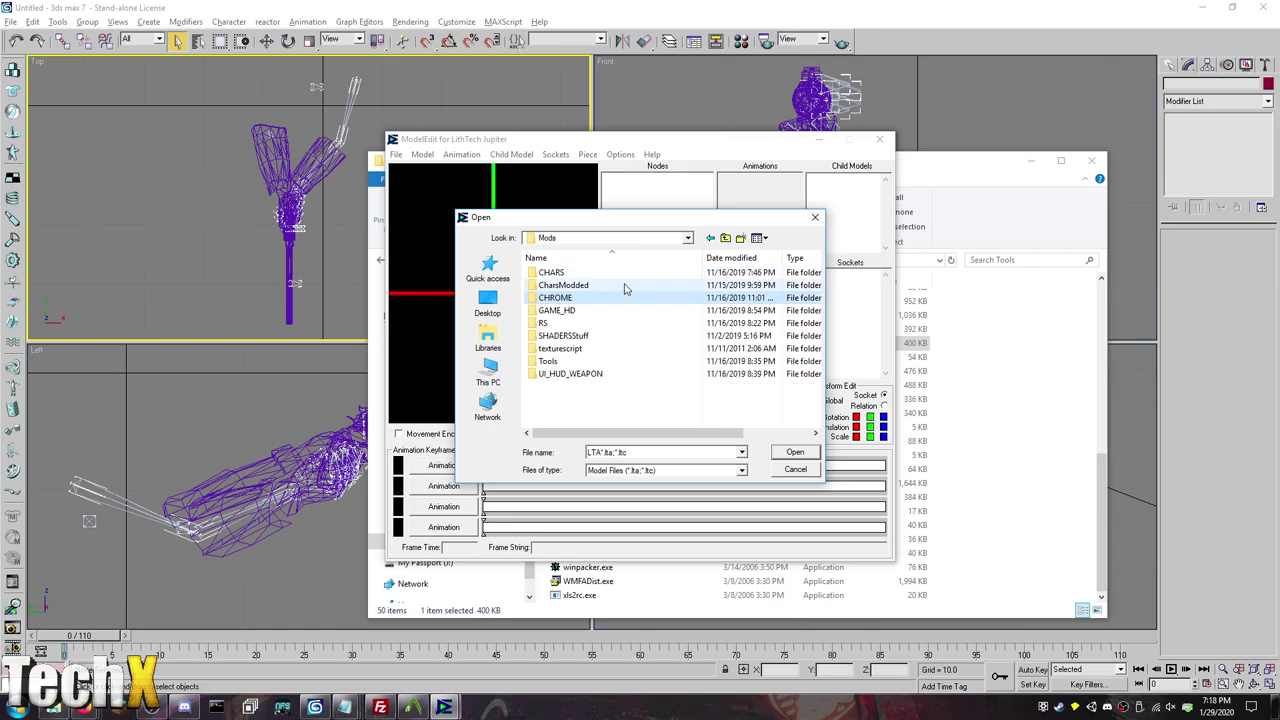
double_click(628, 284)
key("BackSpace")
double_click(628, 284)
key("BackSpace")
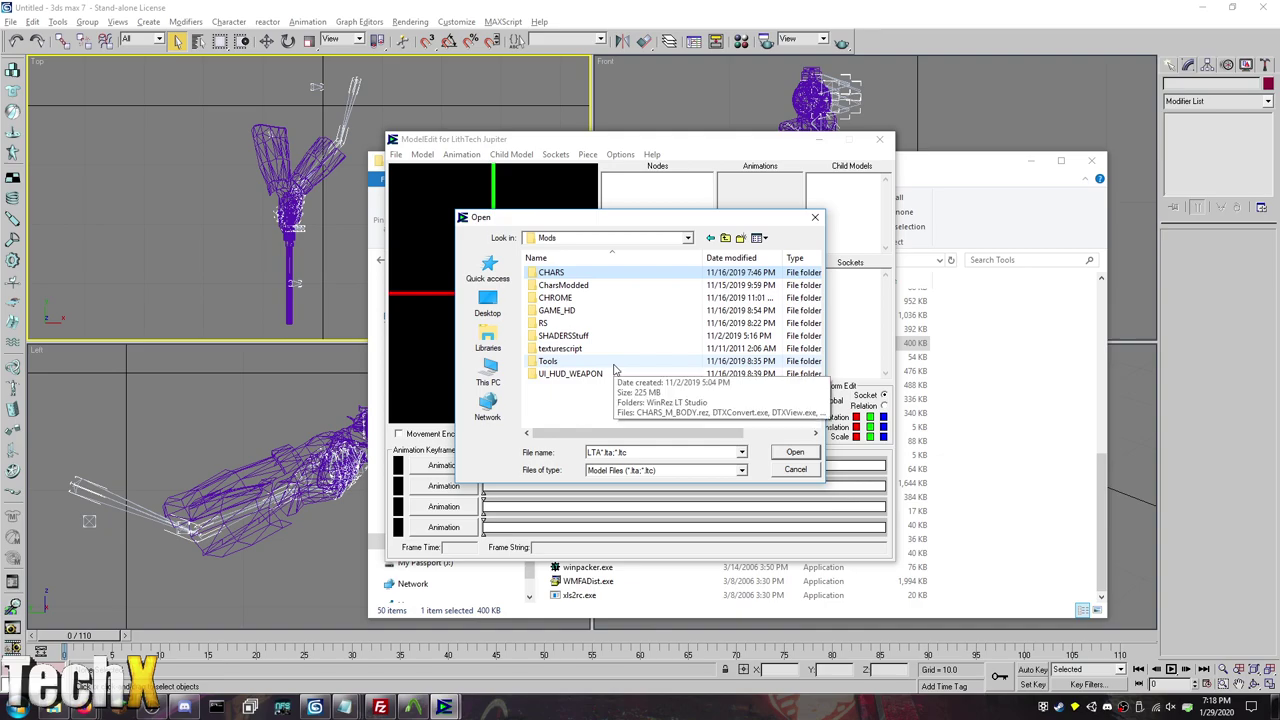
left_click(815, 217)
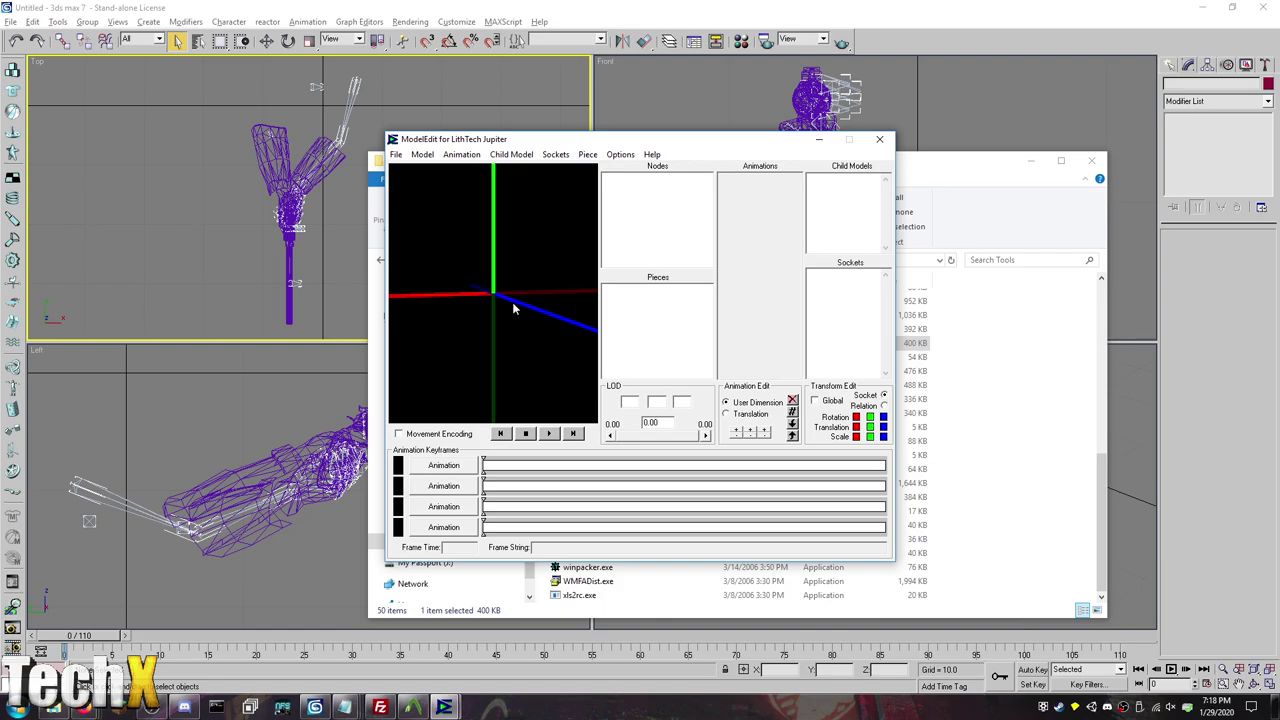
left_click(879, 139)
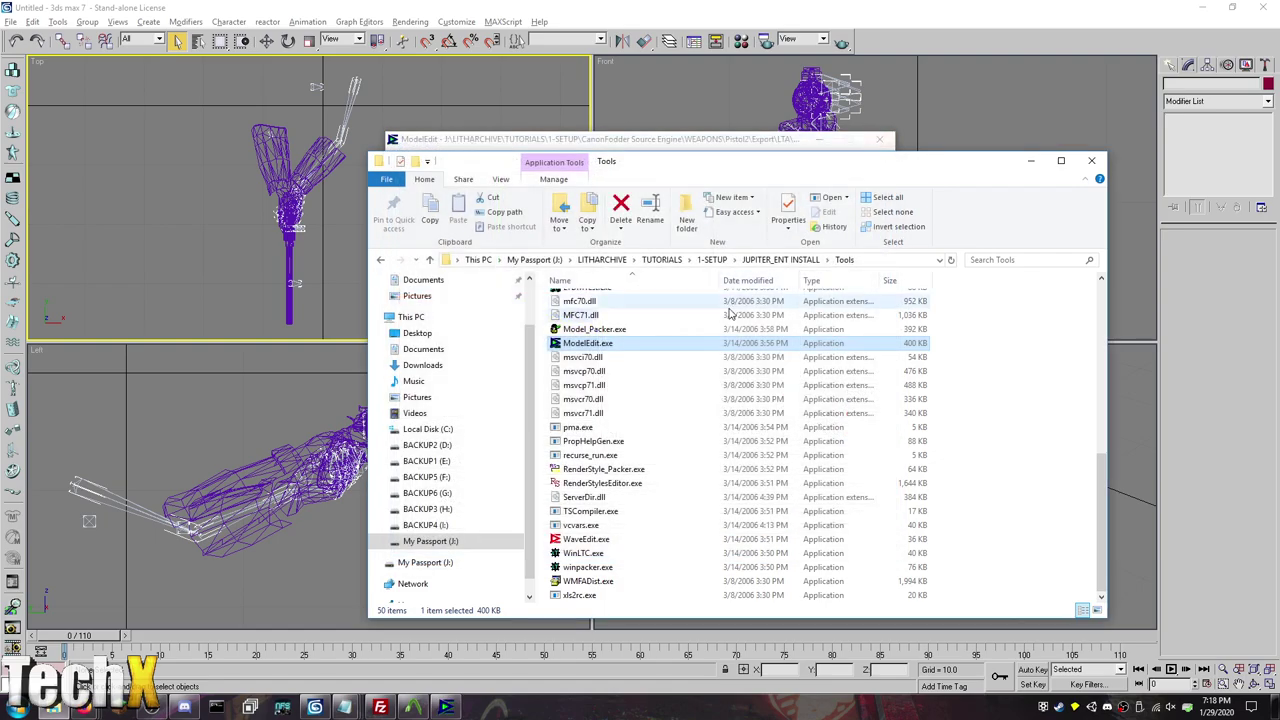
left_click(671, 146)
left_click(748, 183)
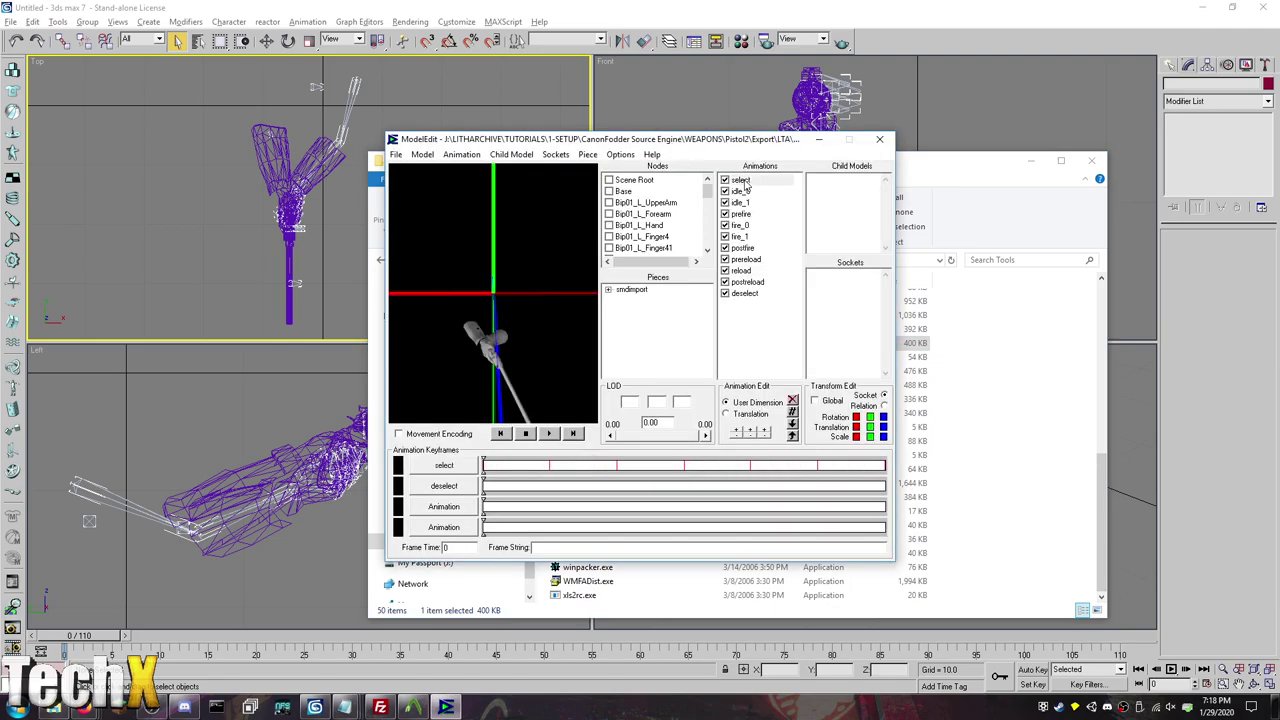
left_click(752, 292, "shift")
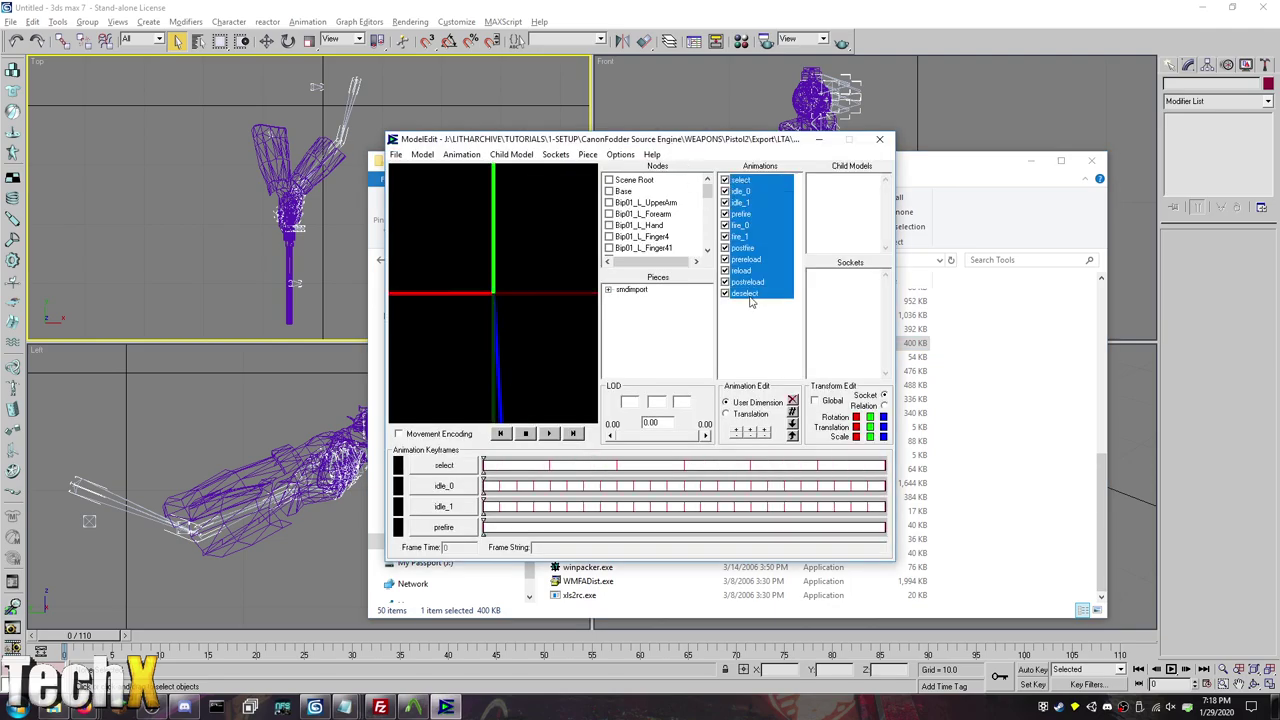
left_click(461, 154)
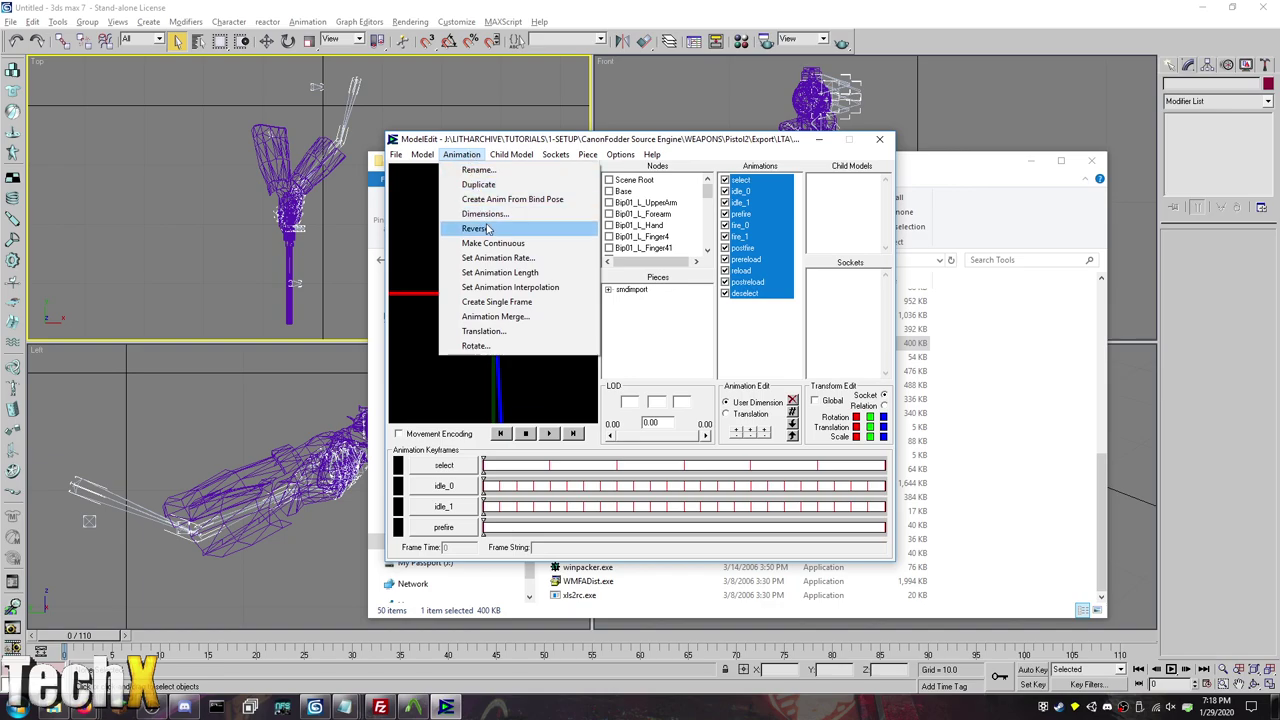
left_click(478, 345)
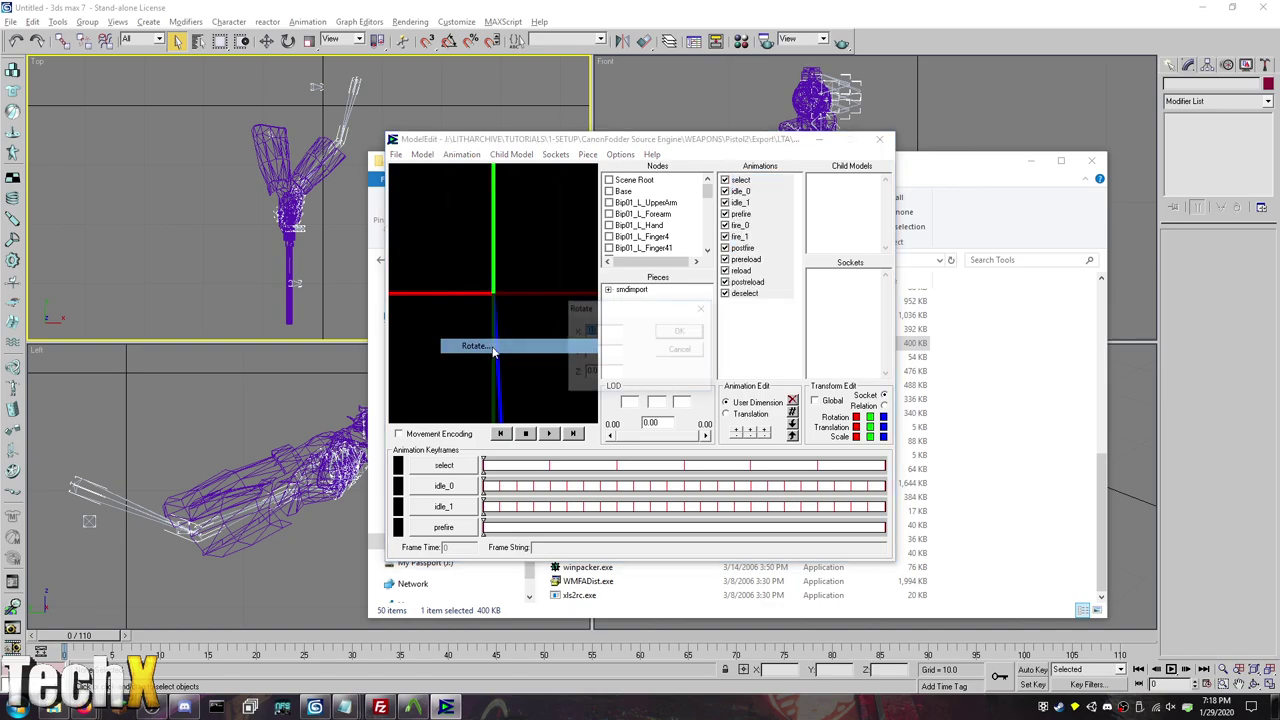
key("Tab")
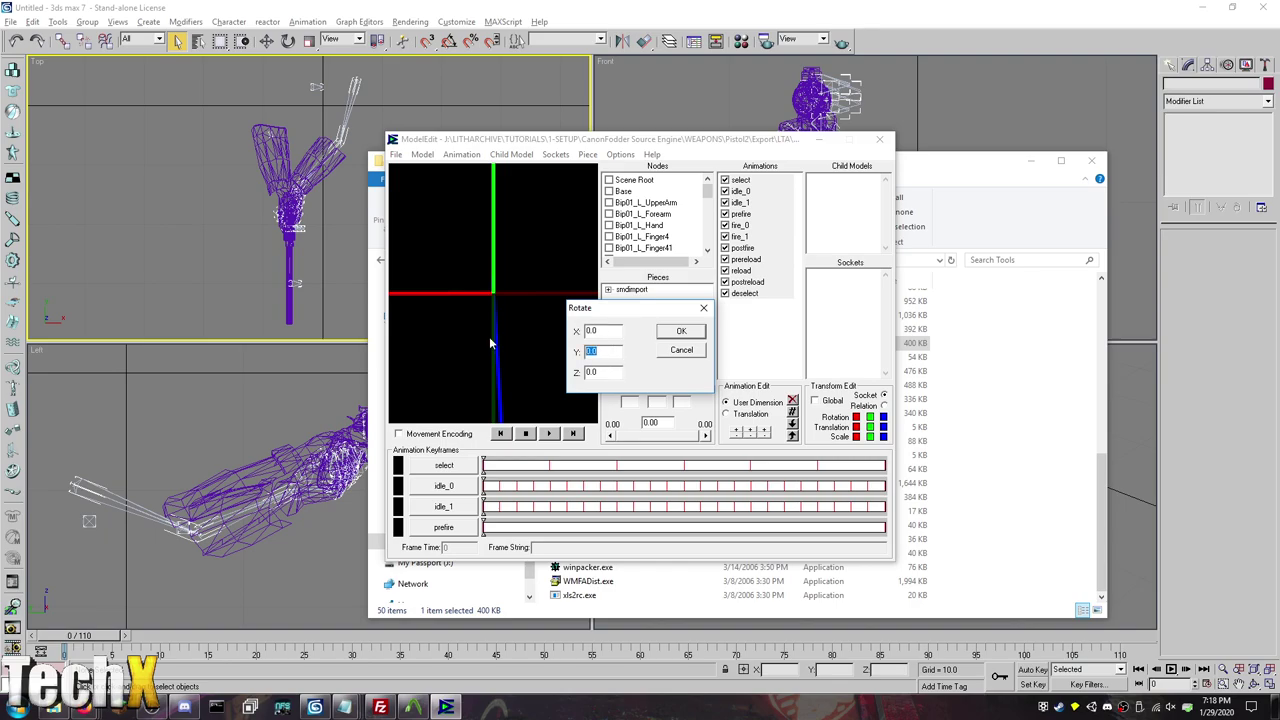
type("10")
left_click(674, 333)
left_click(750, 191)
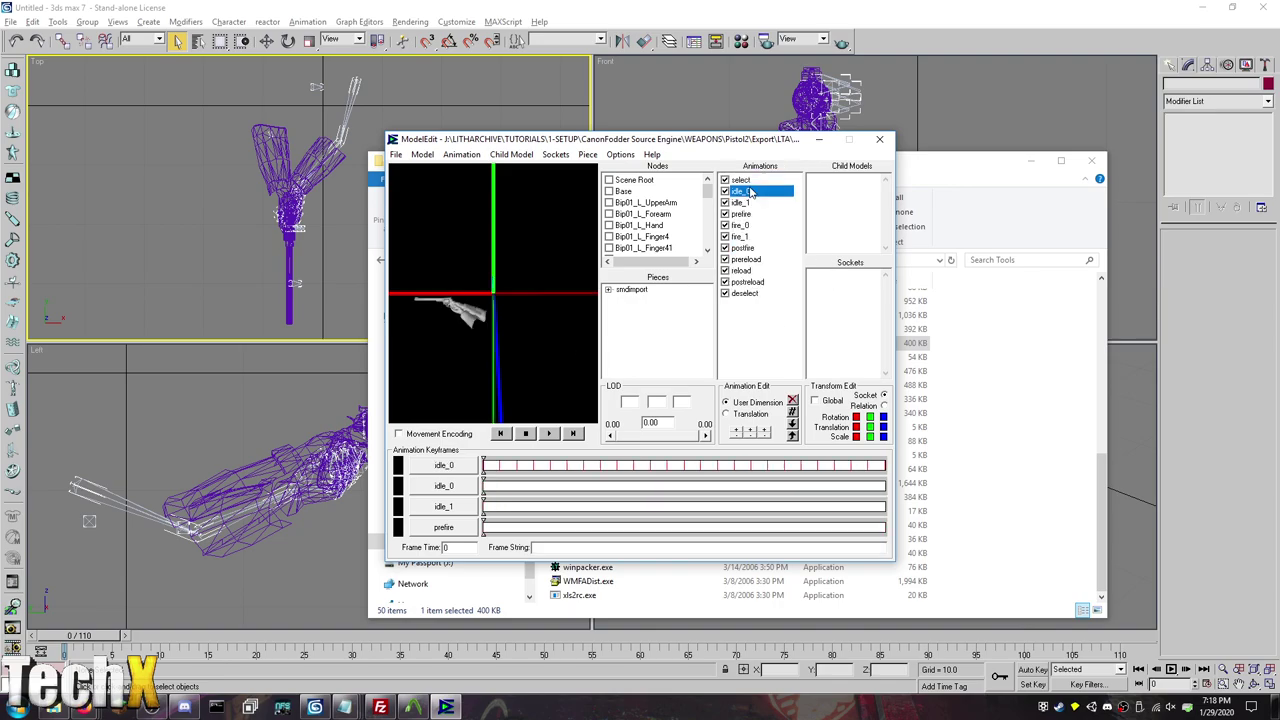
left_click(767, 248)
left_click(749, 272)
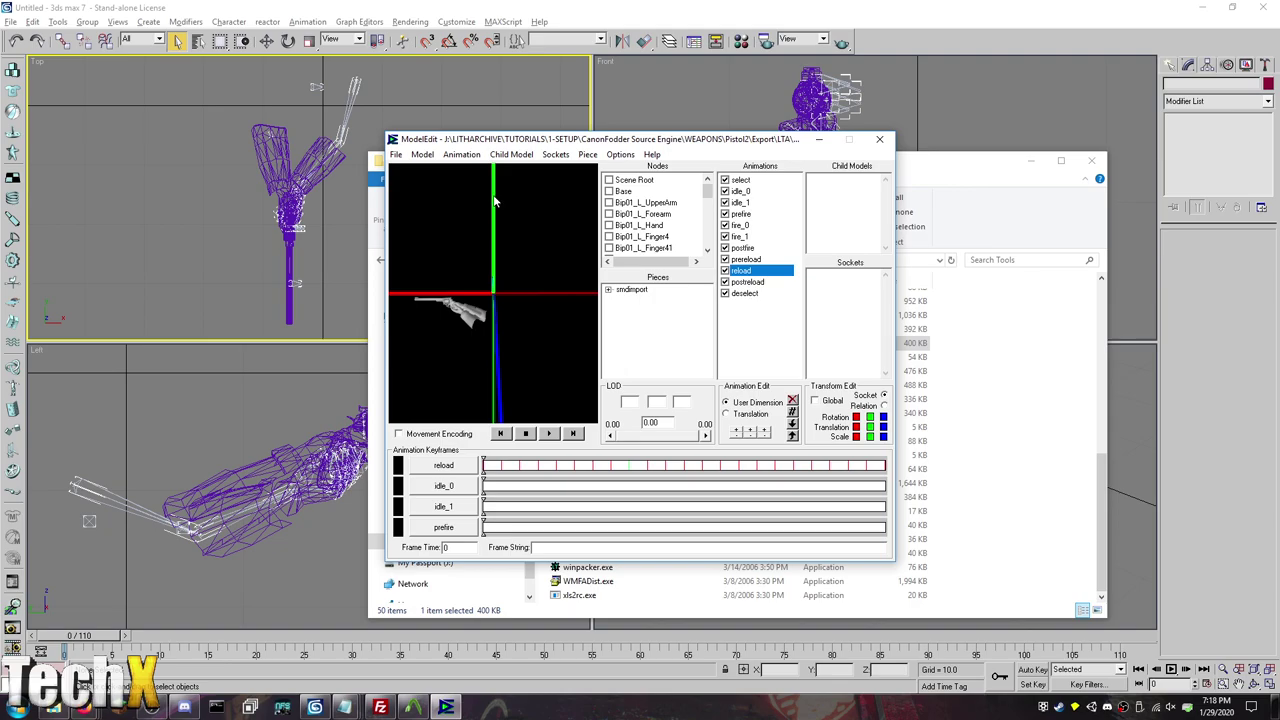
left_click(470, 154)
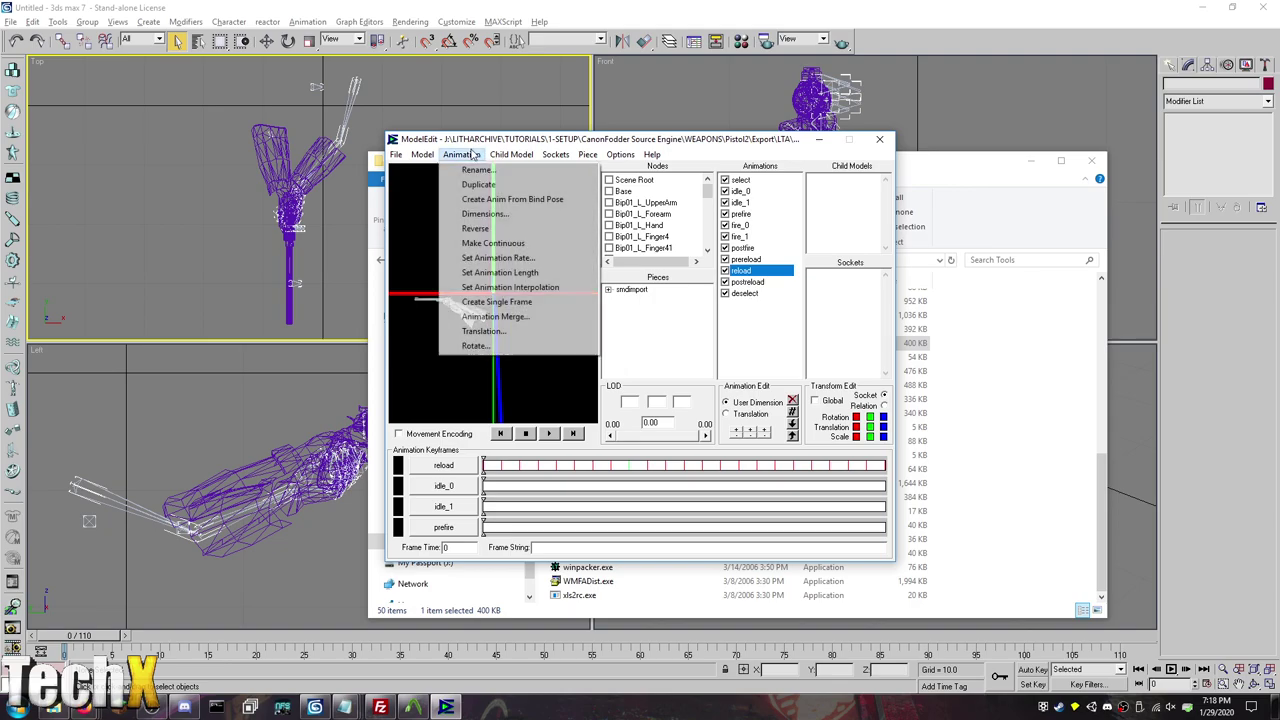
left_click(475, 345)
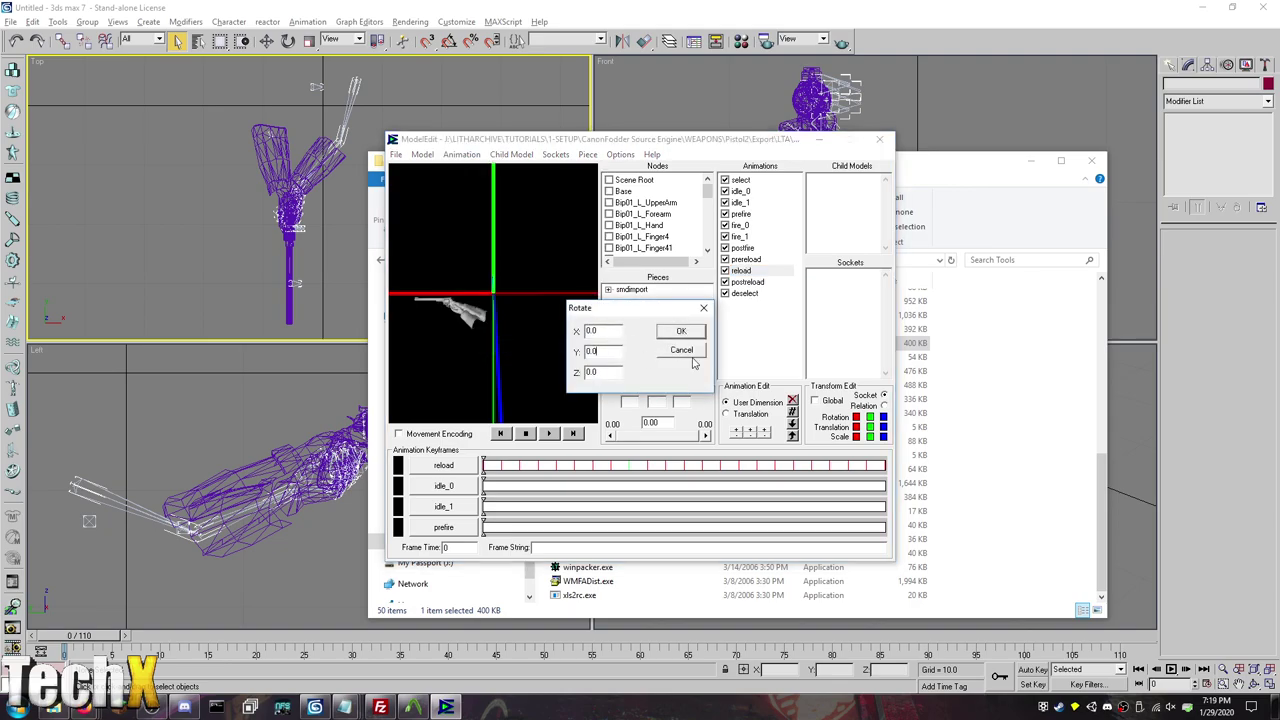
left_click(690, 350)
left_click(745, 293)
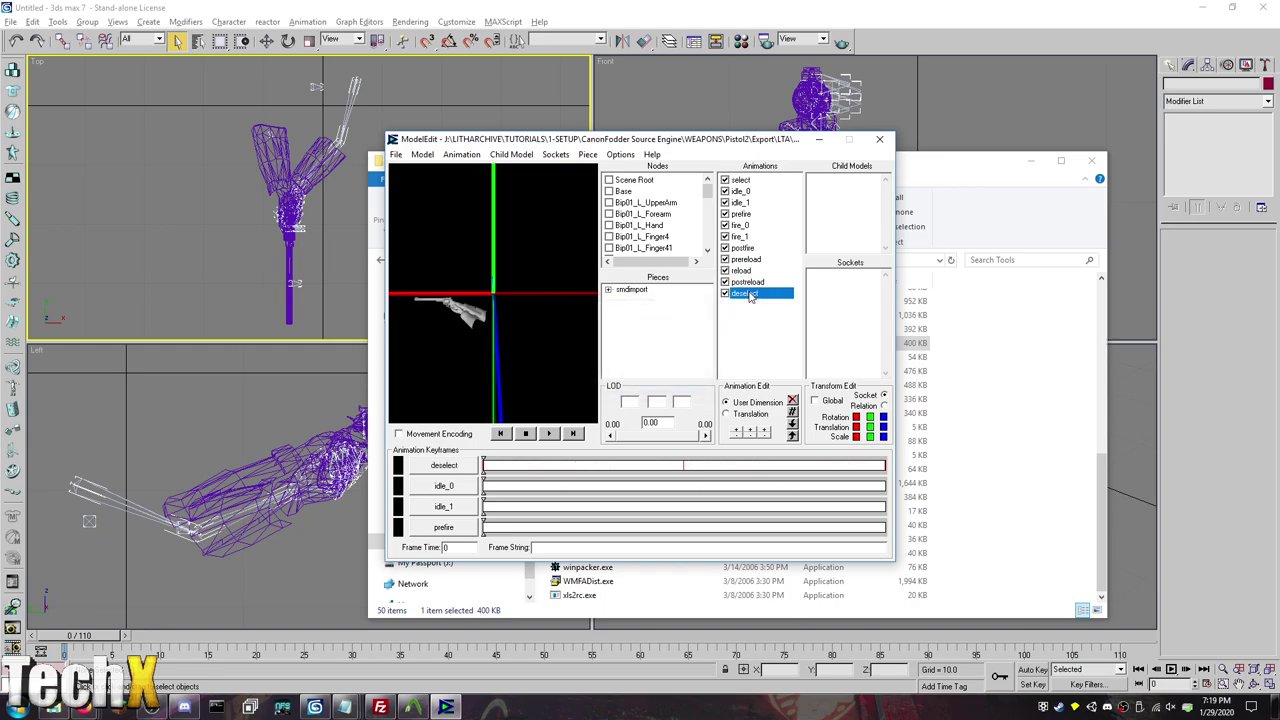
left_click(742, 180, "shift")
left_click(463, 155)
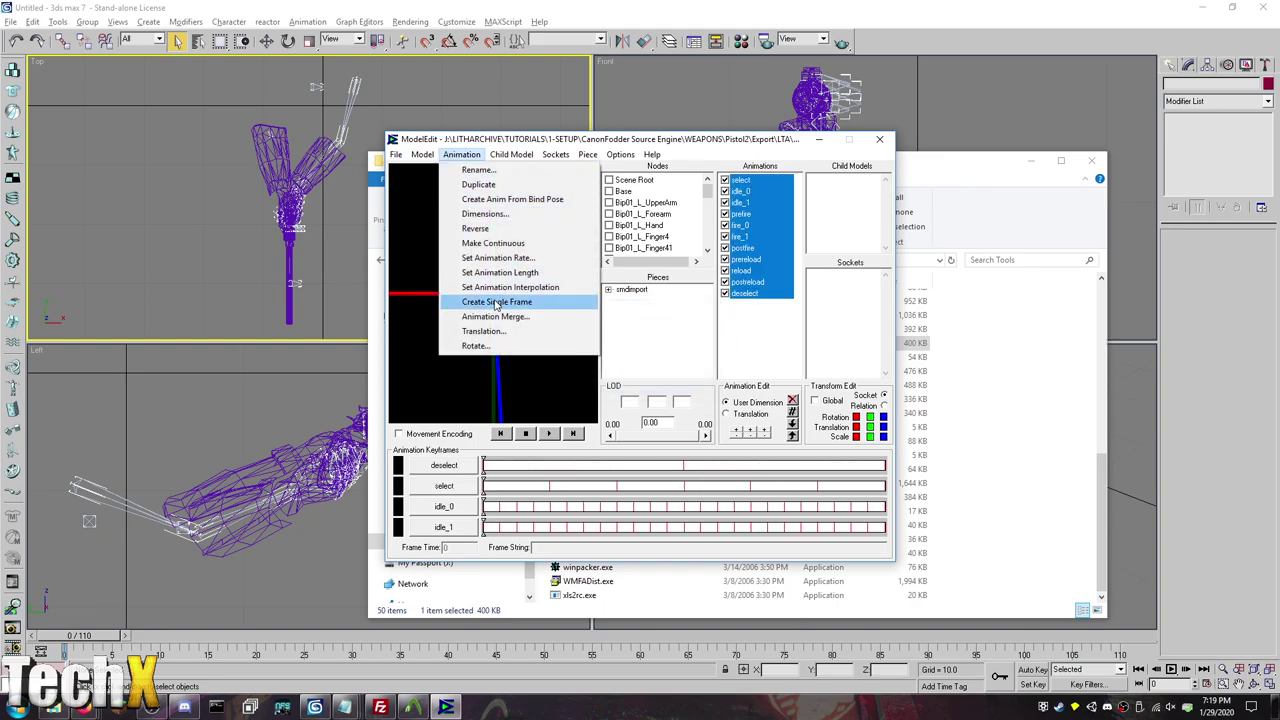
left_click(495, 345)
key("Tab")
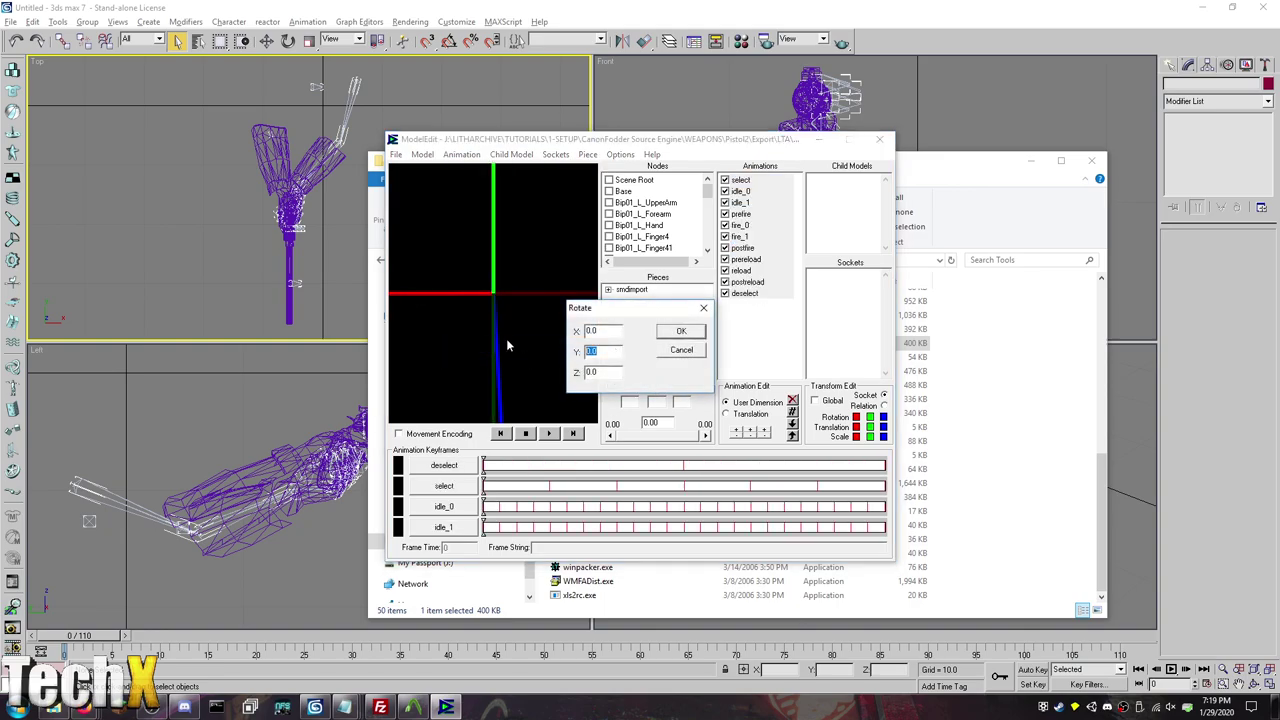
type("90")
key("Return")
left_click(762, 293)
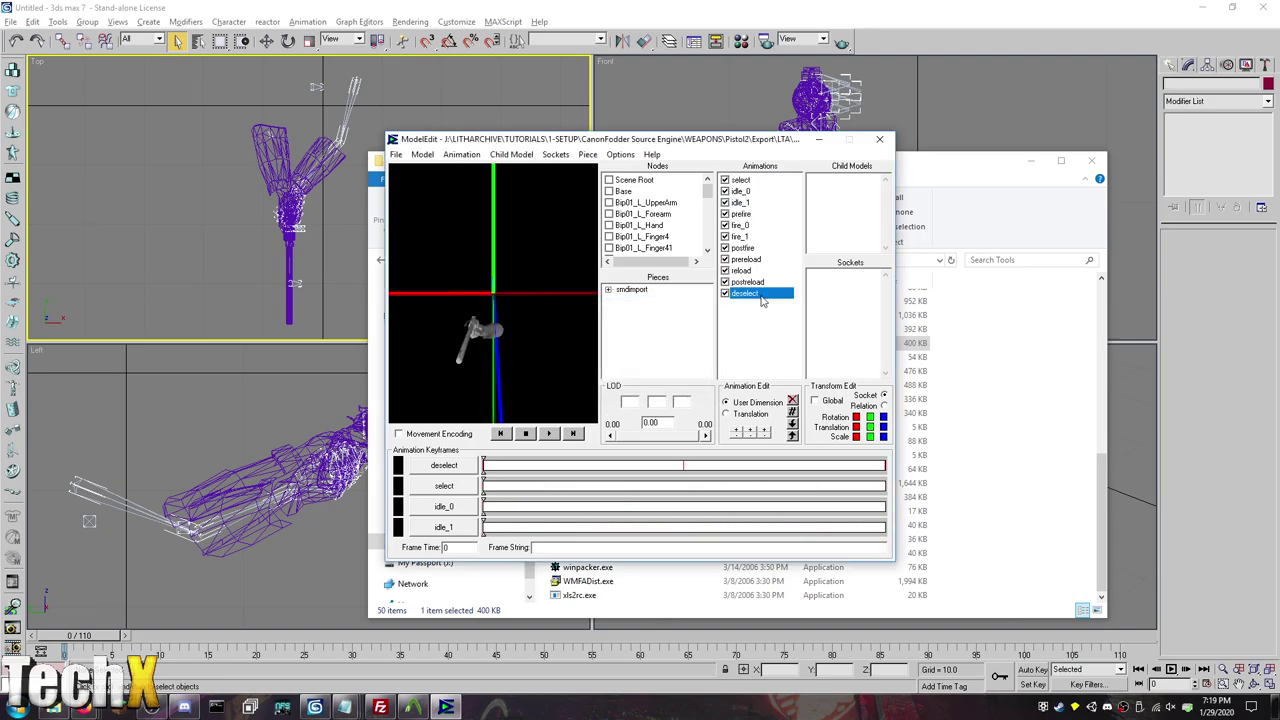
left_click(760, 282)
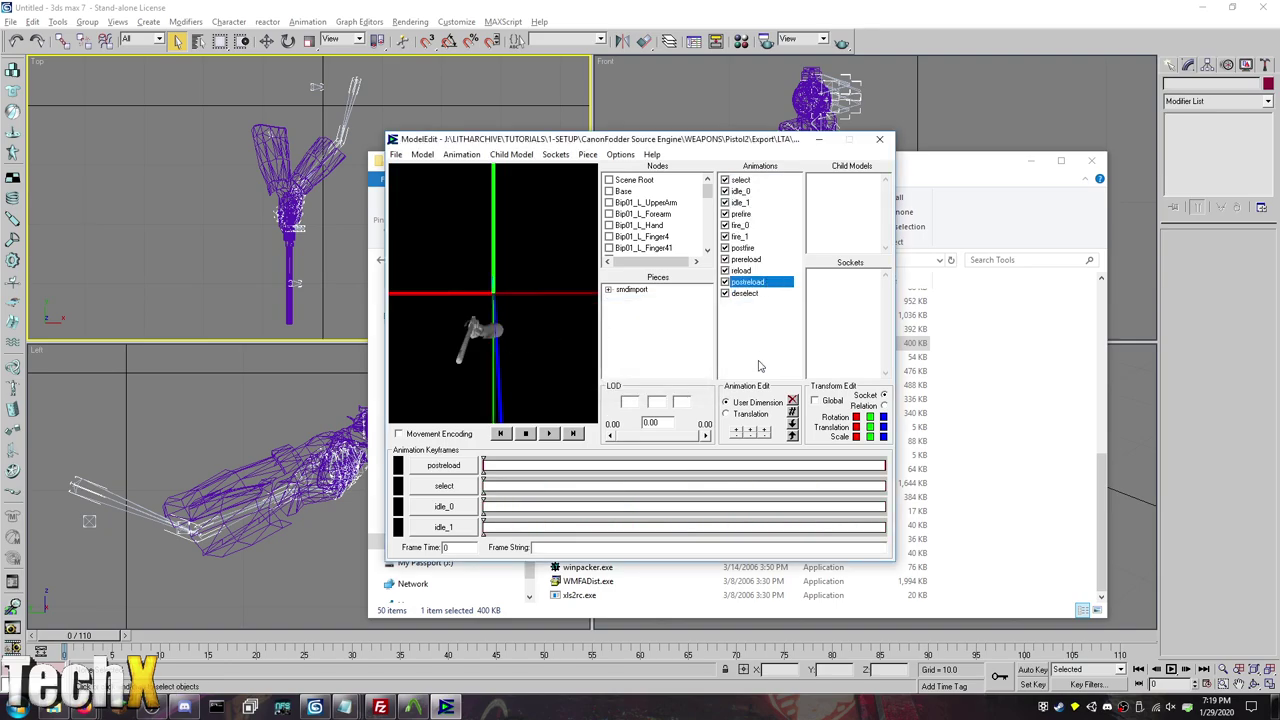
left_click(748, 237)
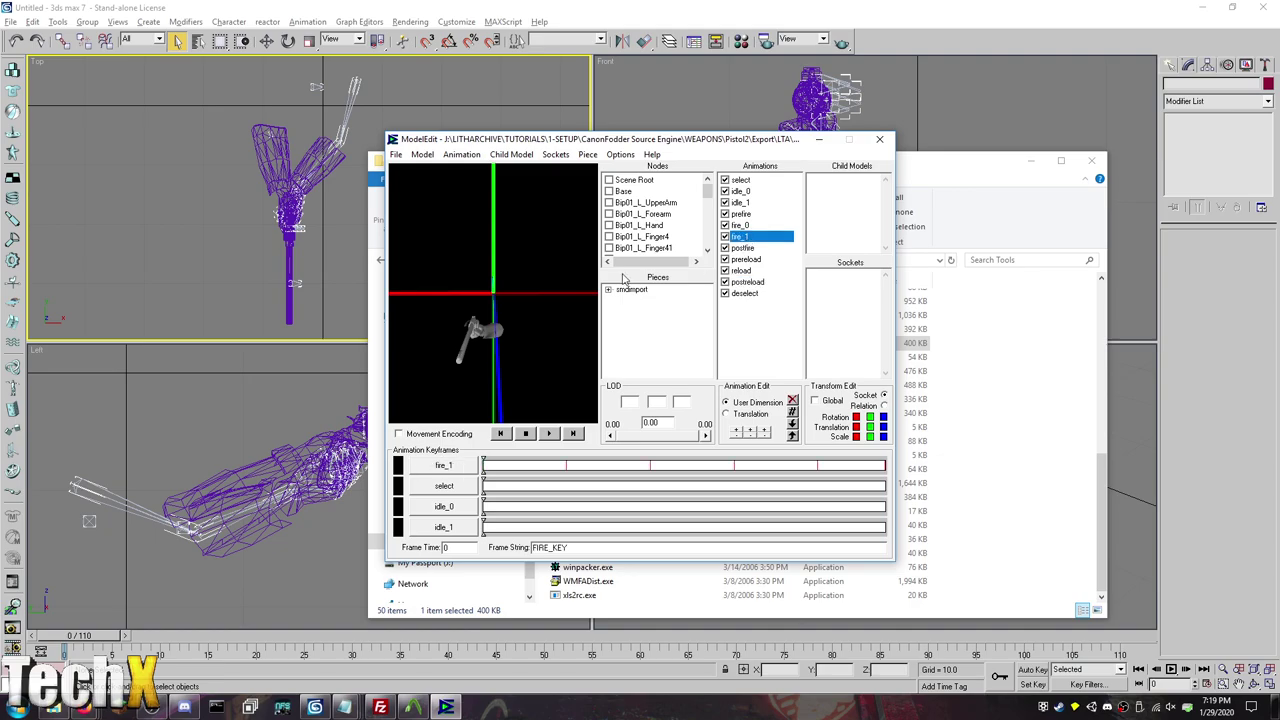
left_click(750, 431)
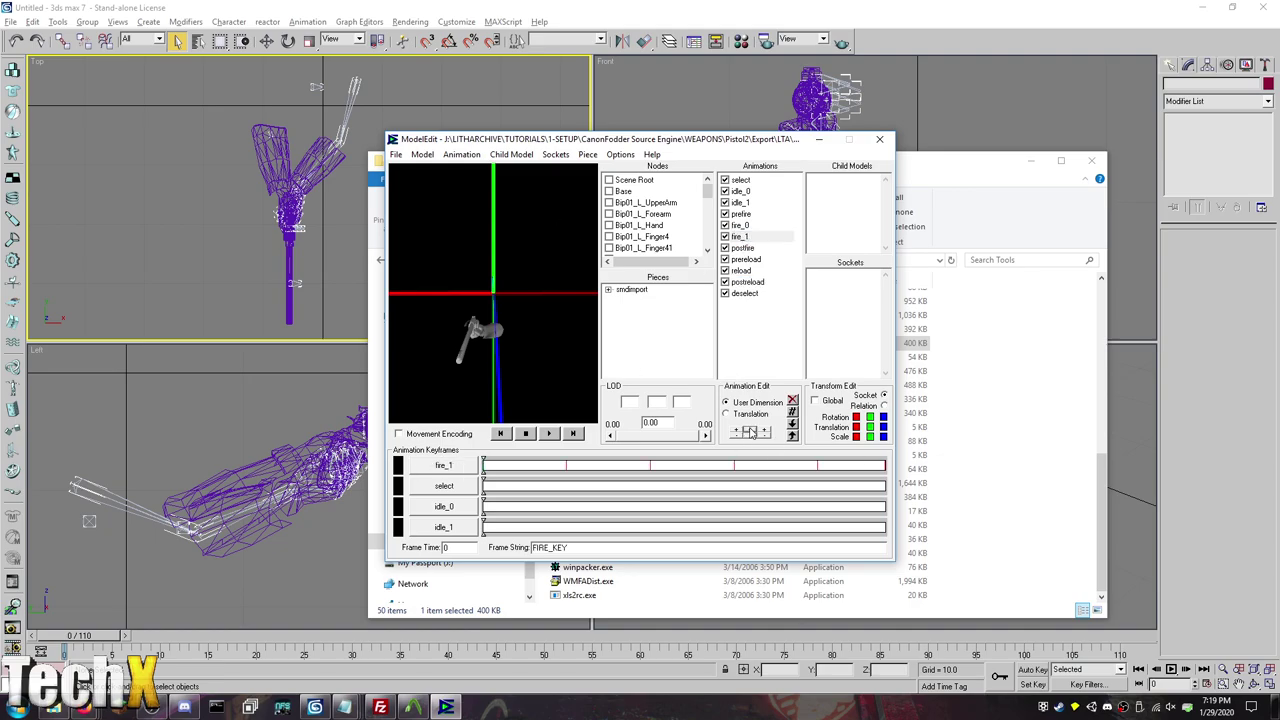
Step: Look at the Animation > Translation settings and dismiss them unchanged
left_click(461, 155)
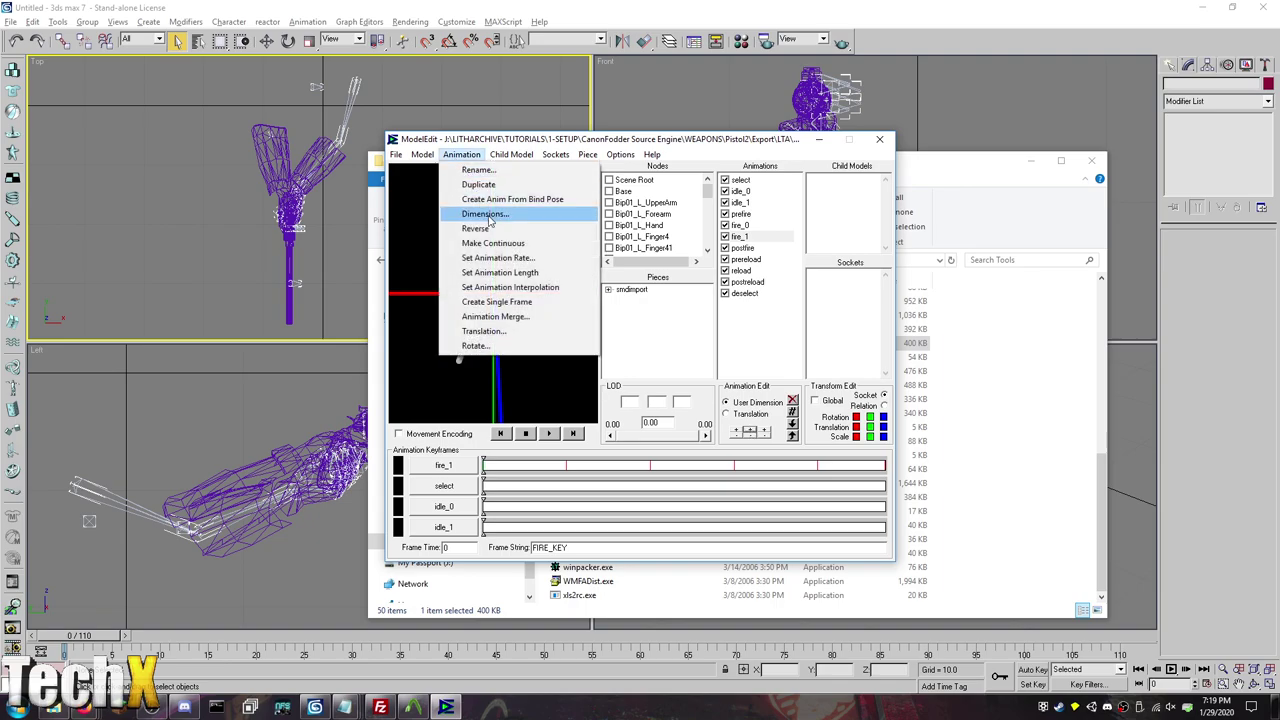
left_click(490, 322)
left_click(703, 354)
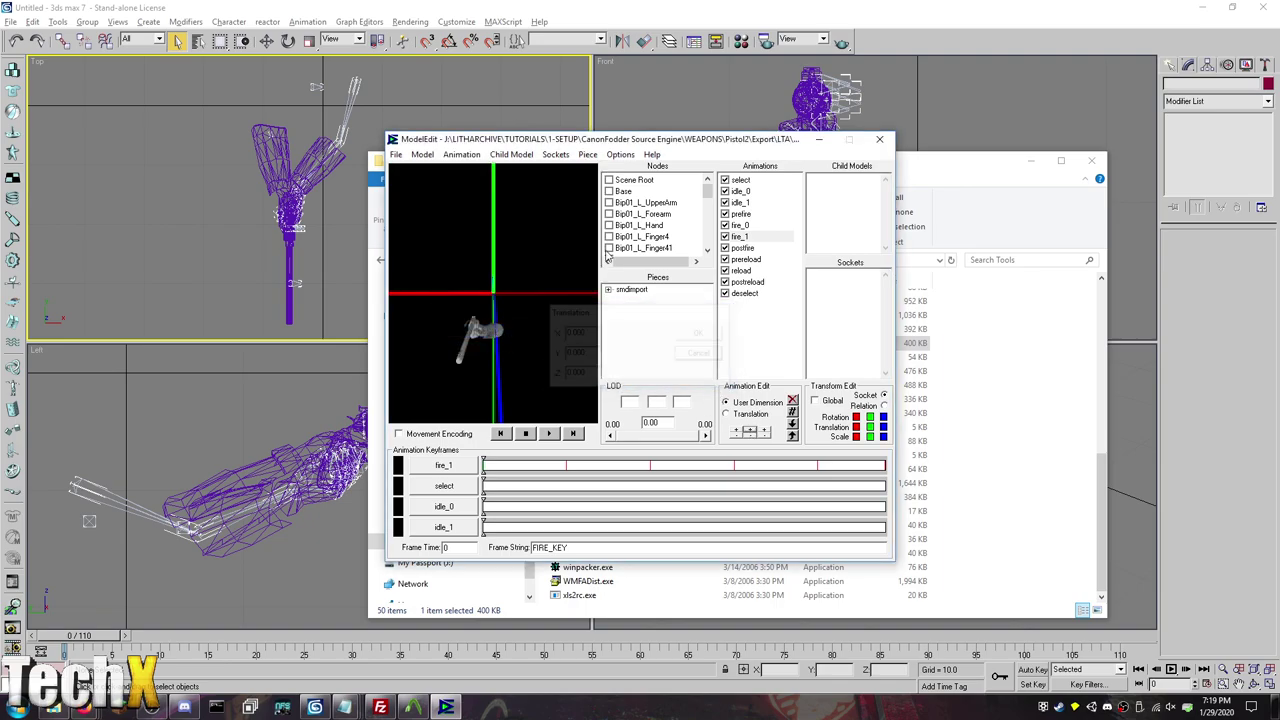
Step: Switch to Translation mode and nudge the fire_1 pistol animation up and to the left
left_click(461, 155)
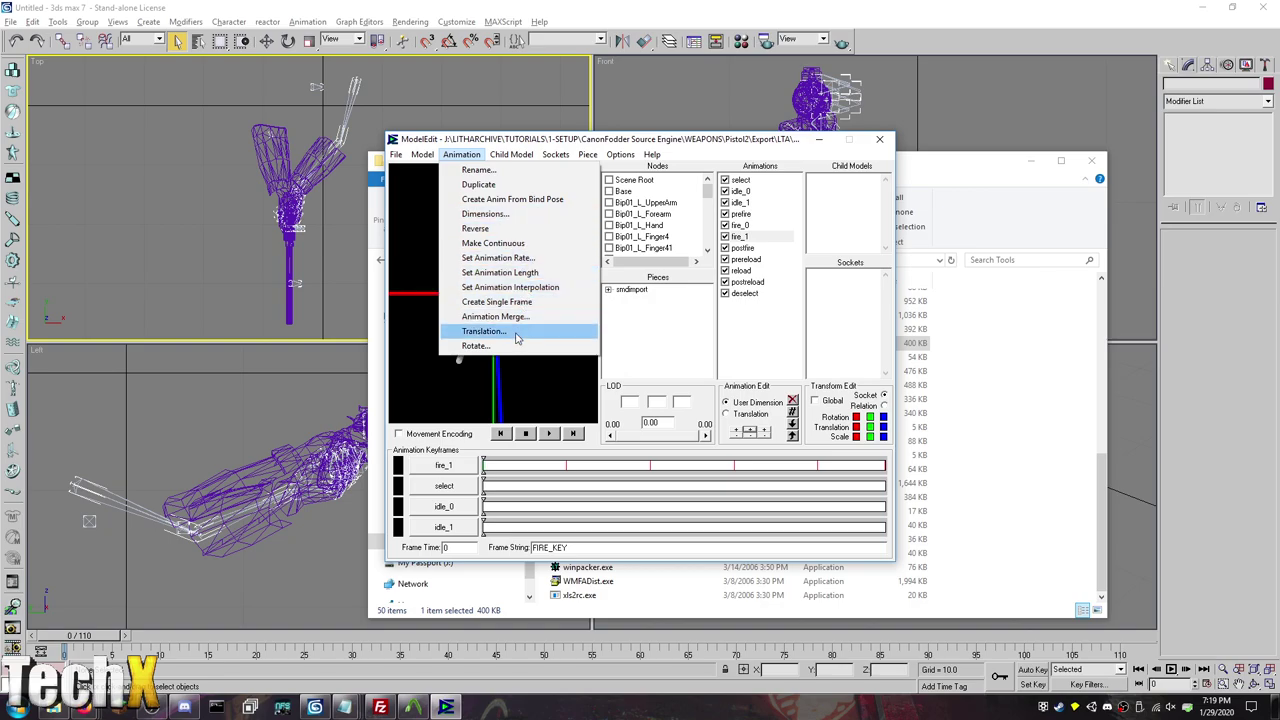
left_click(752, 415)
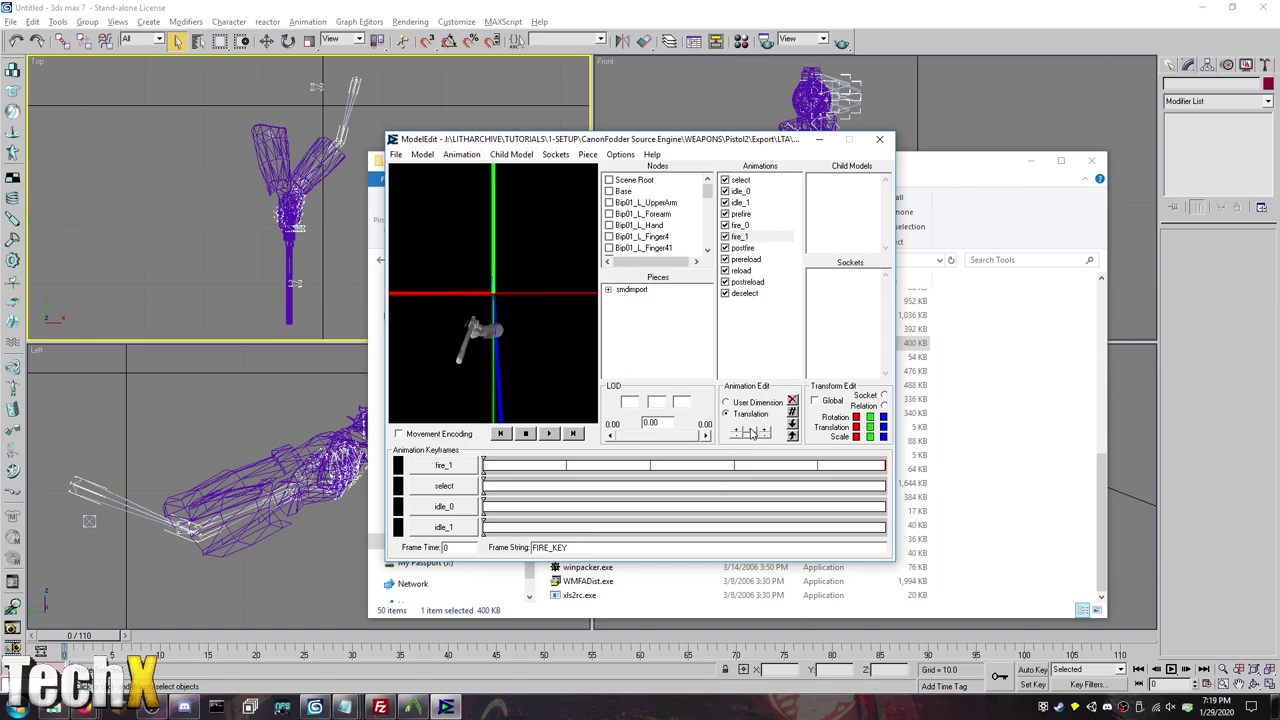
left_click_drag(752, 432, 752, 432)
left_click_drag(738, 432, 738, 432)
left_click_drag(544, 326, 470, 350)
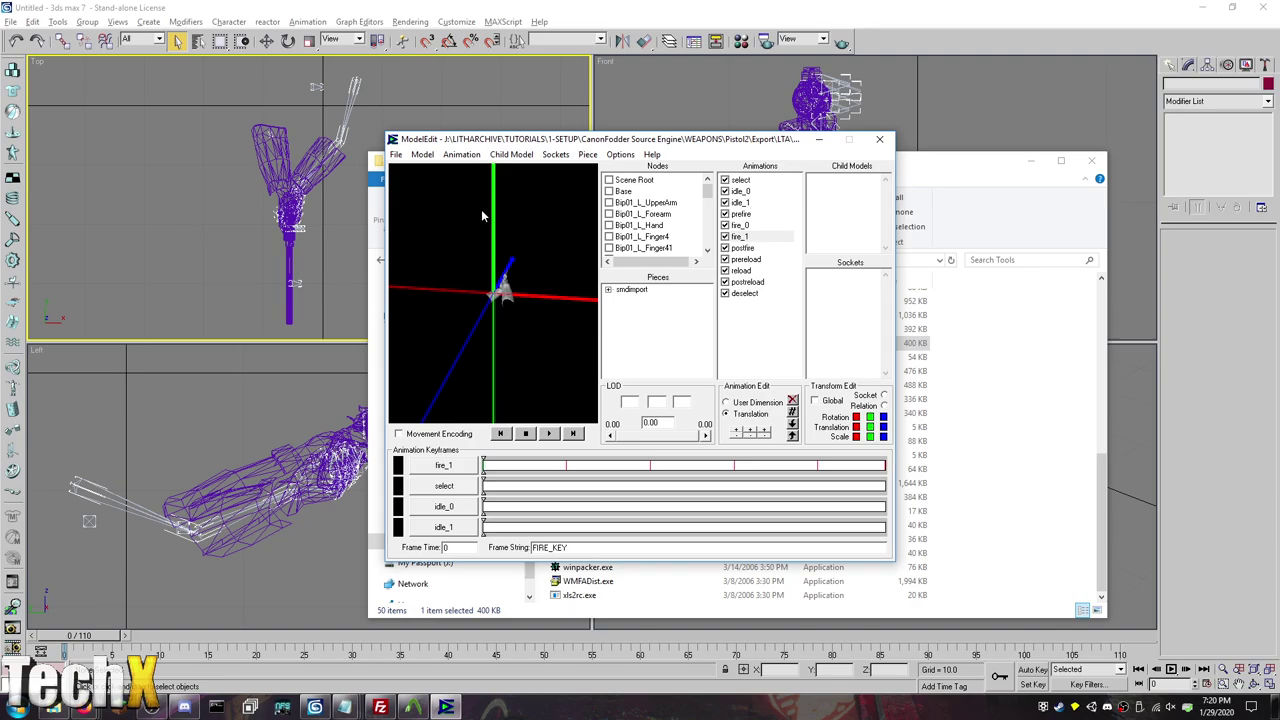
Step: Compile the model to an LTB file named CustomPistol
left_click(396, 154)
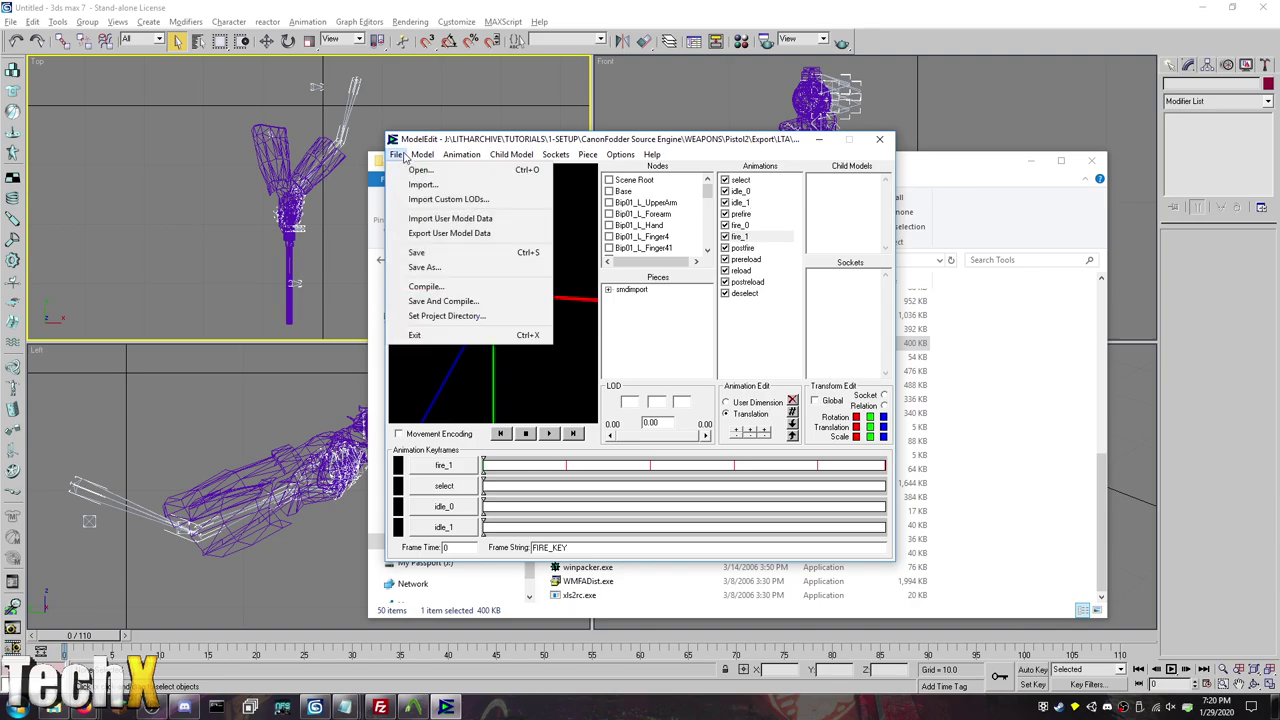
left_click(425, 286)
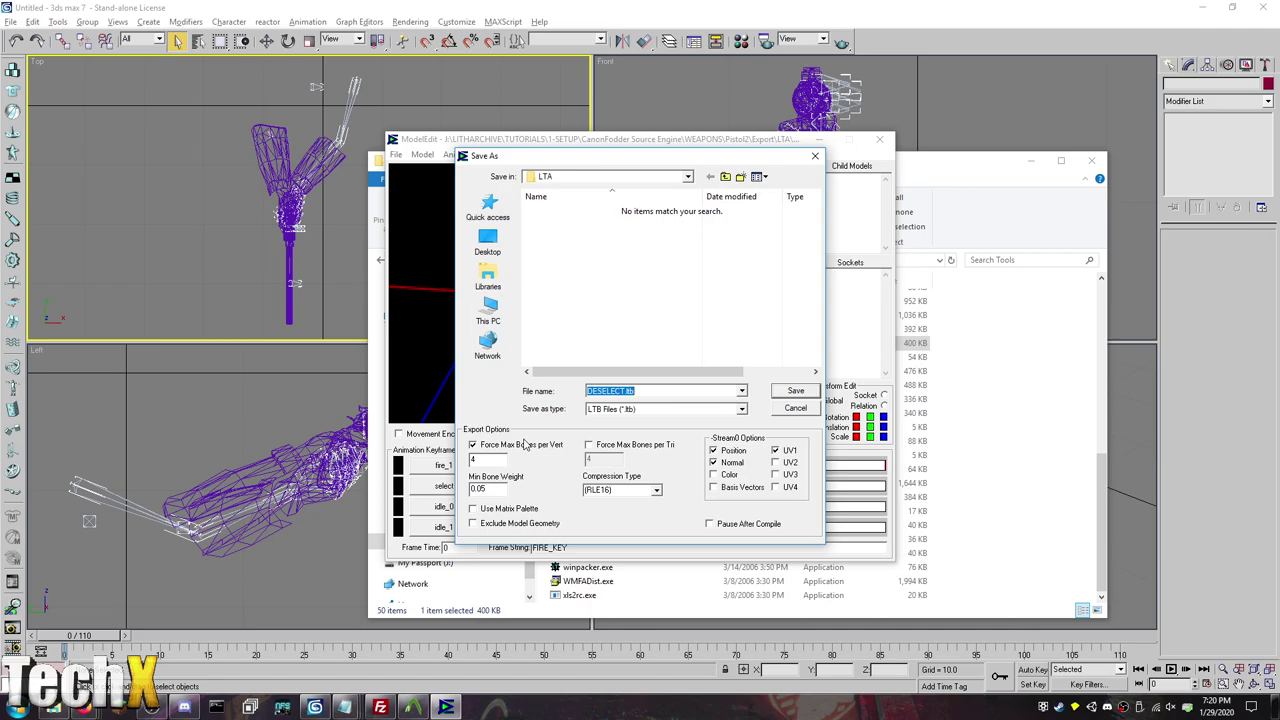
type("CustomPistol")
key("Return")
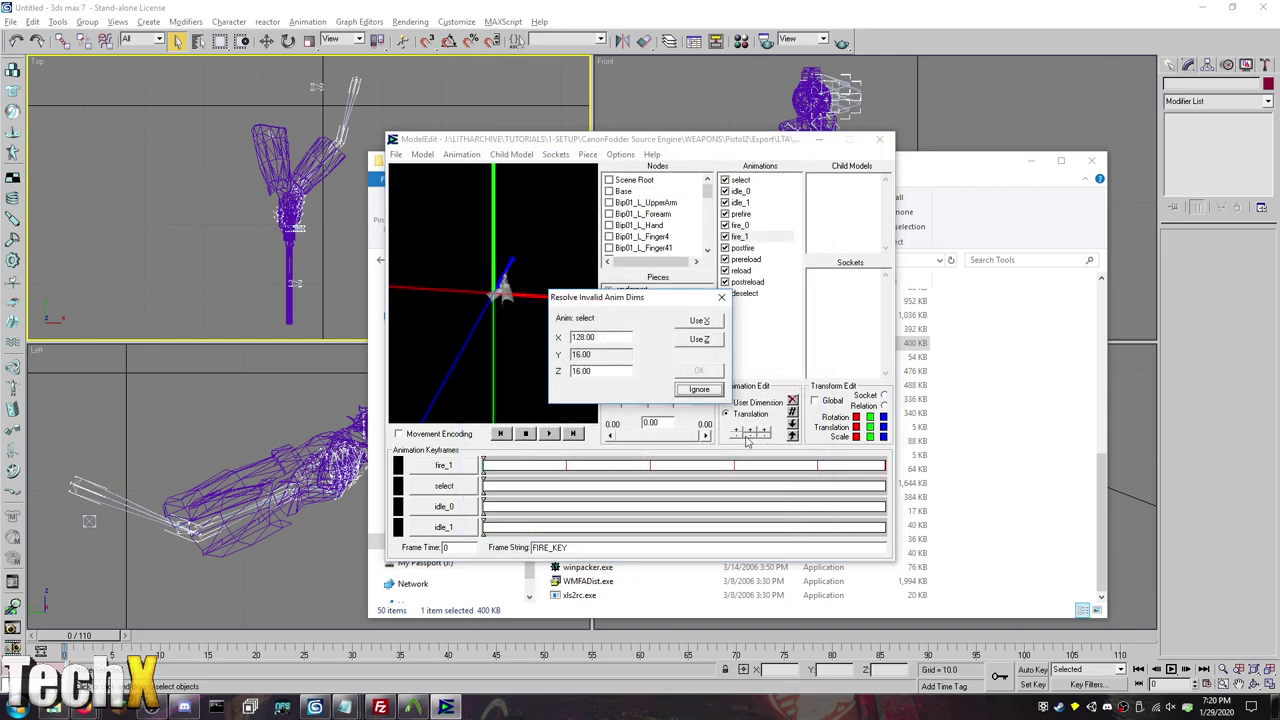
Step: Resolve each animation's invalid dimensions with Use Z, from select through reload
left_click(699, 341)
left_click(699, 341)
left_click(699, 341)
left_click(698, 341)
left_click(698, 341)
left_click(698, 341)
left_click(698, 341)
left_click(698, 341)
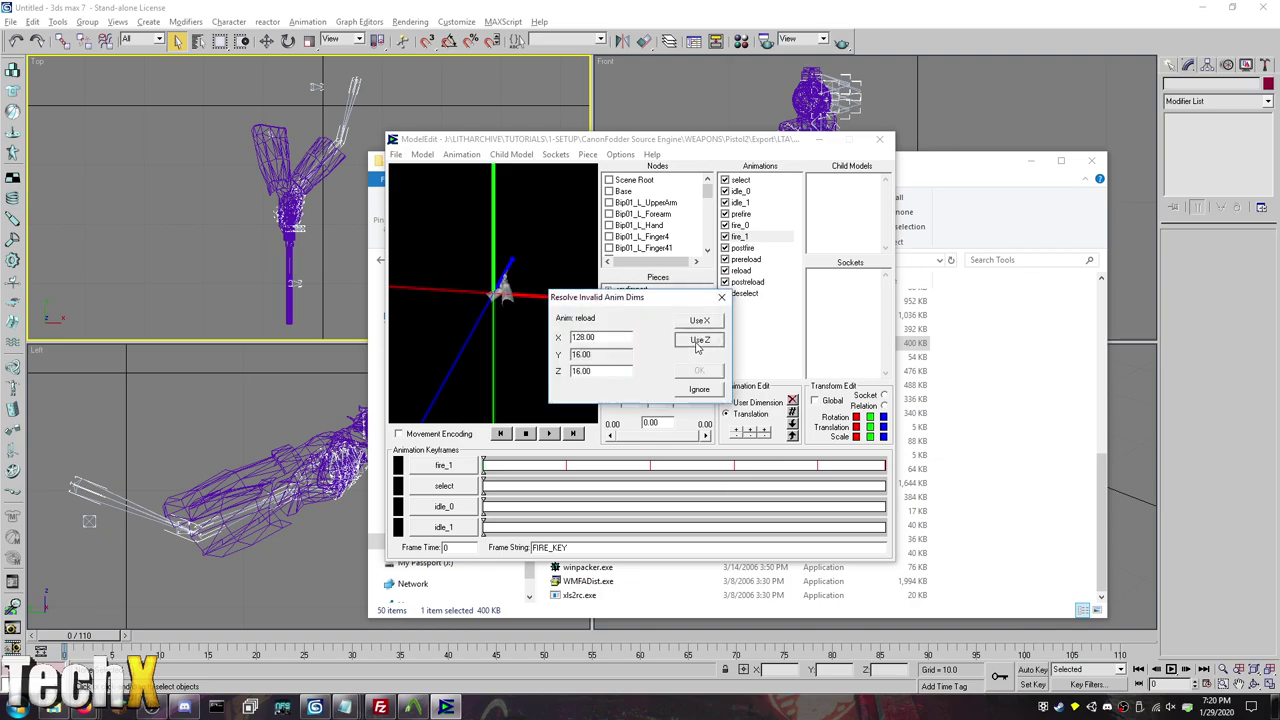
left_click(698, 341)
left_click(698, 341)
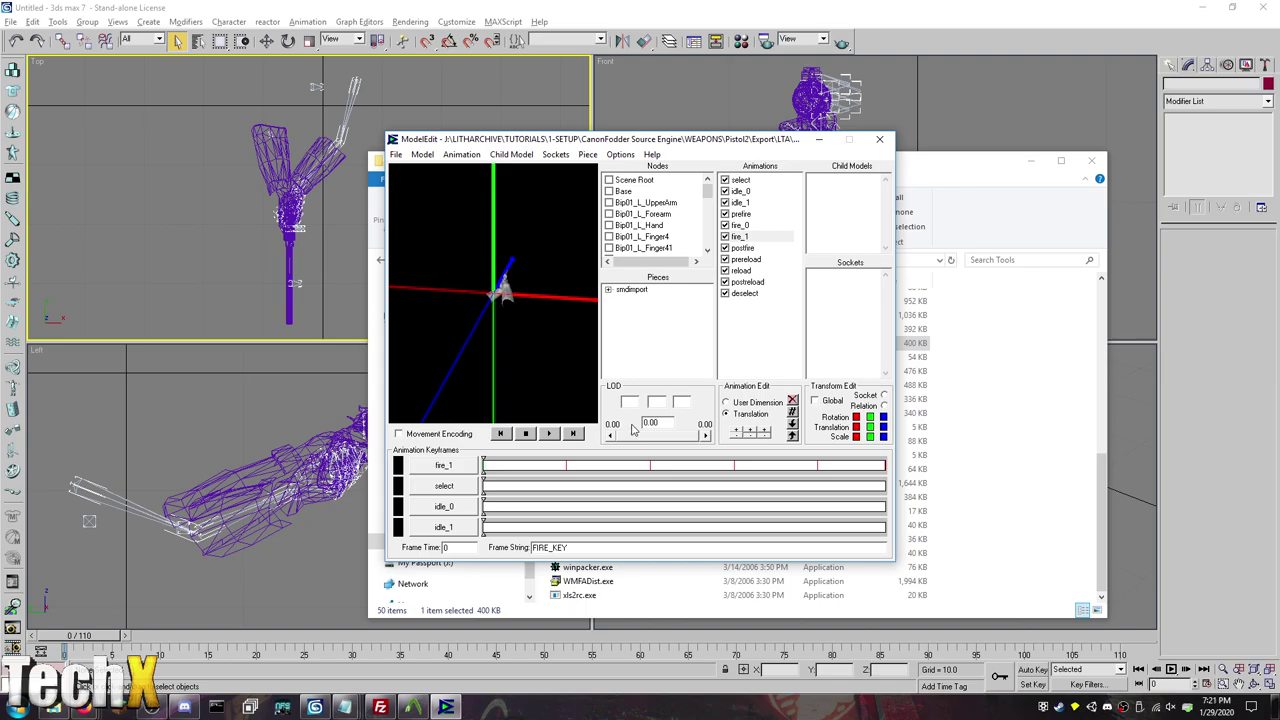
Step: In Explorer, navigate from 1-SETUP into CanonFodder Source Engine\WEAPONS\Pistol2
left_click(412, 707)
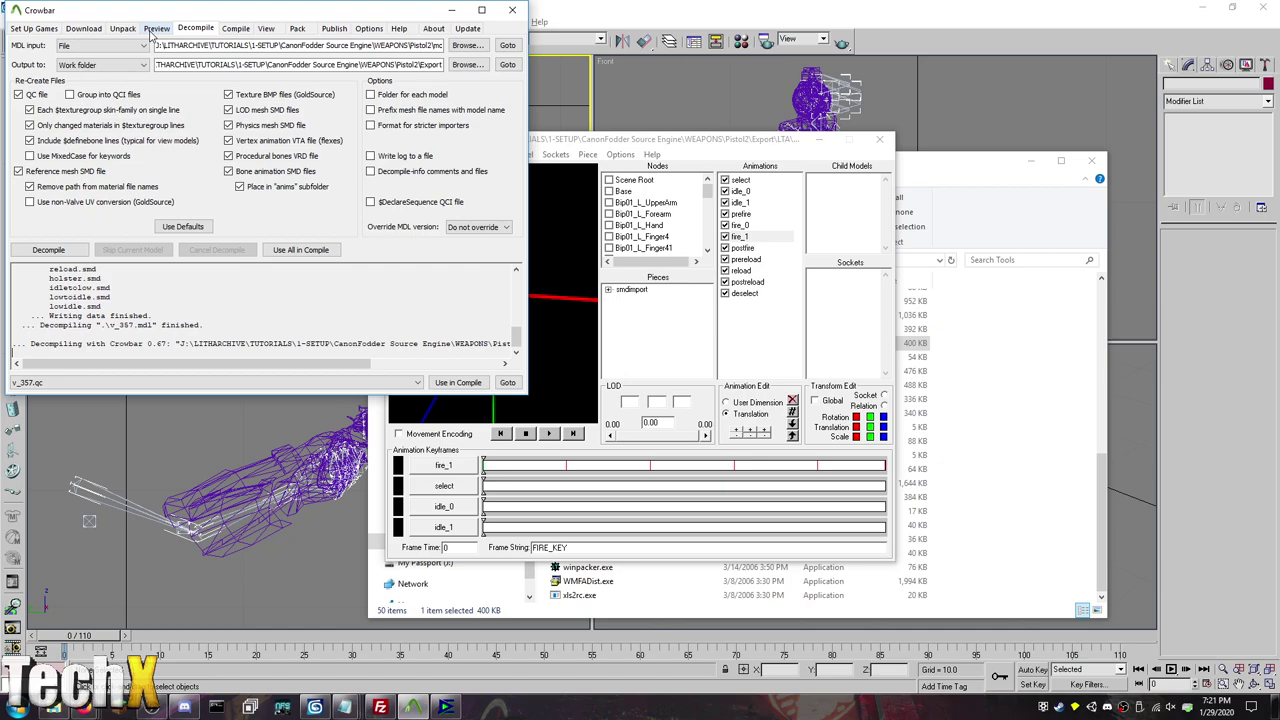
left_click(1050, 440)
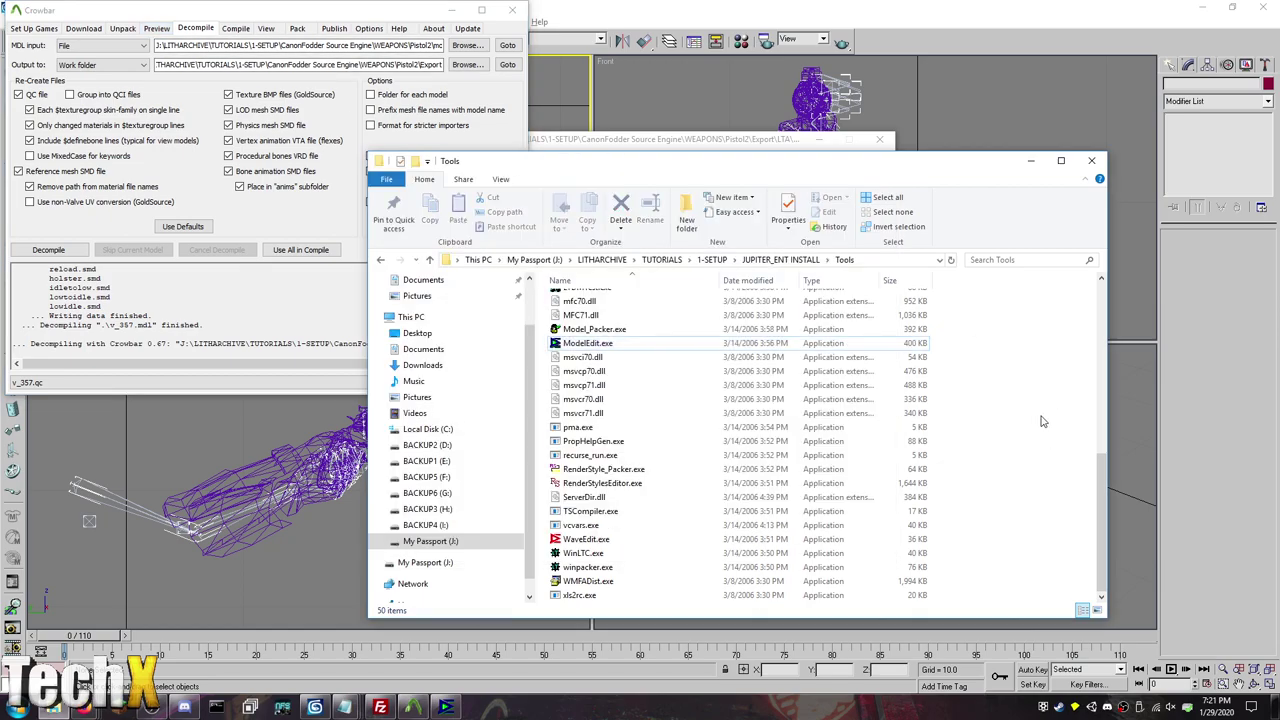
left_click(782, 261)
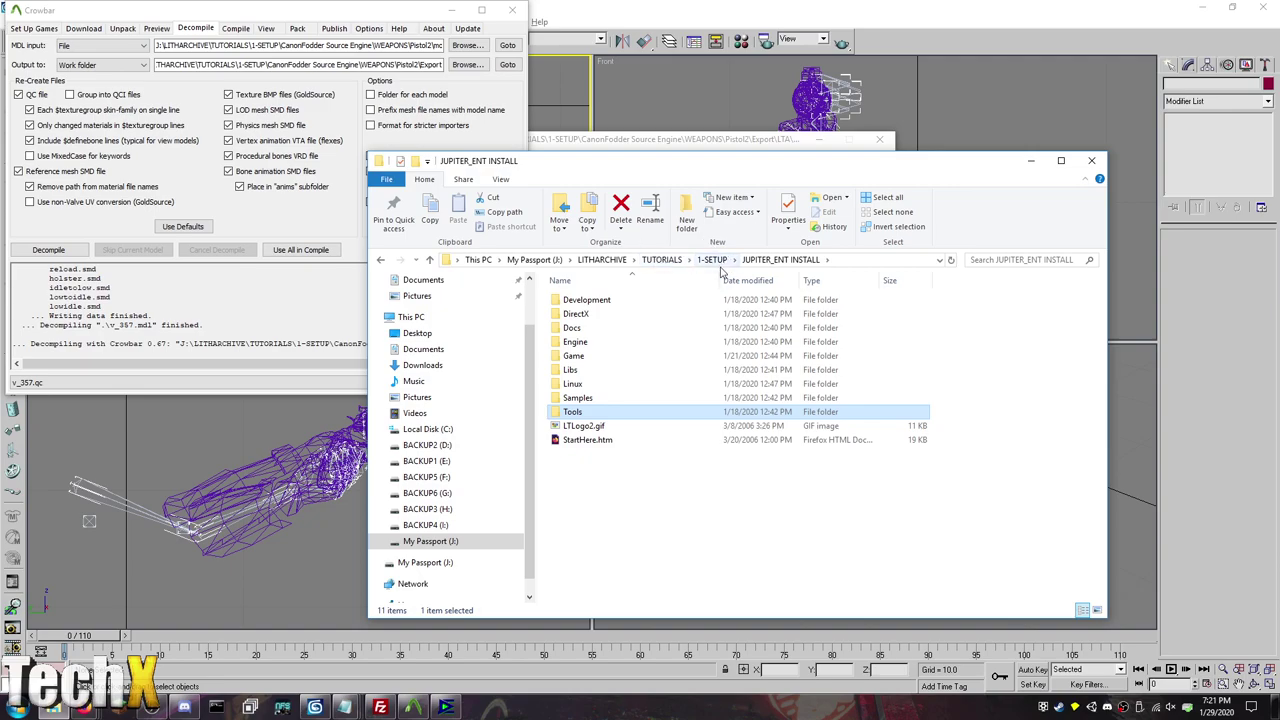
left_click(712, 260)
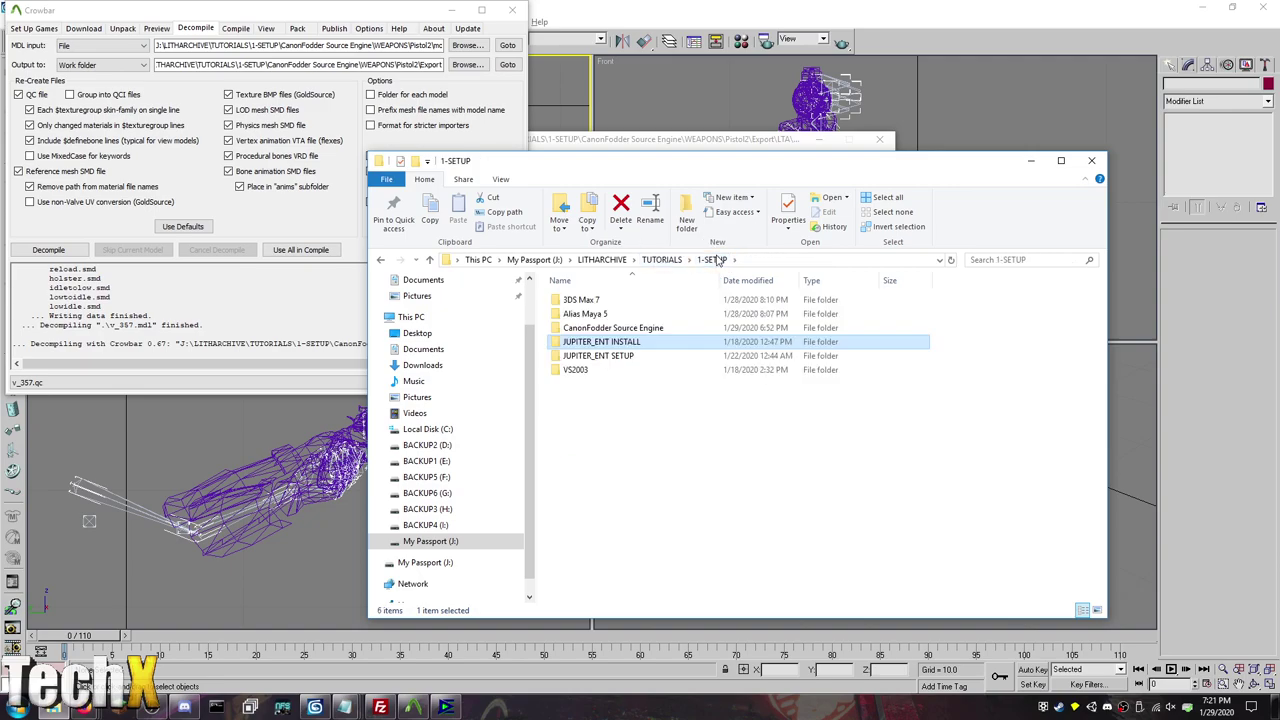
double_click(640, 328)
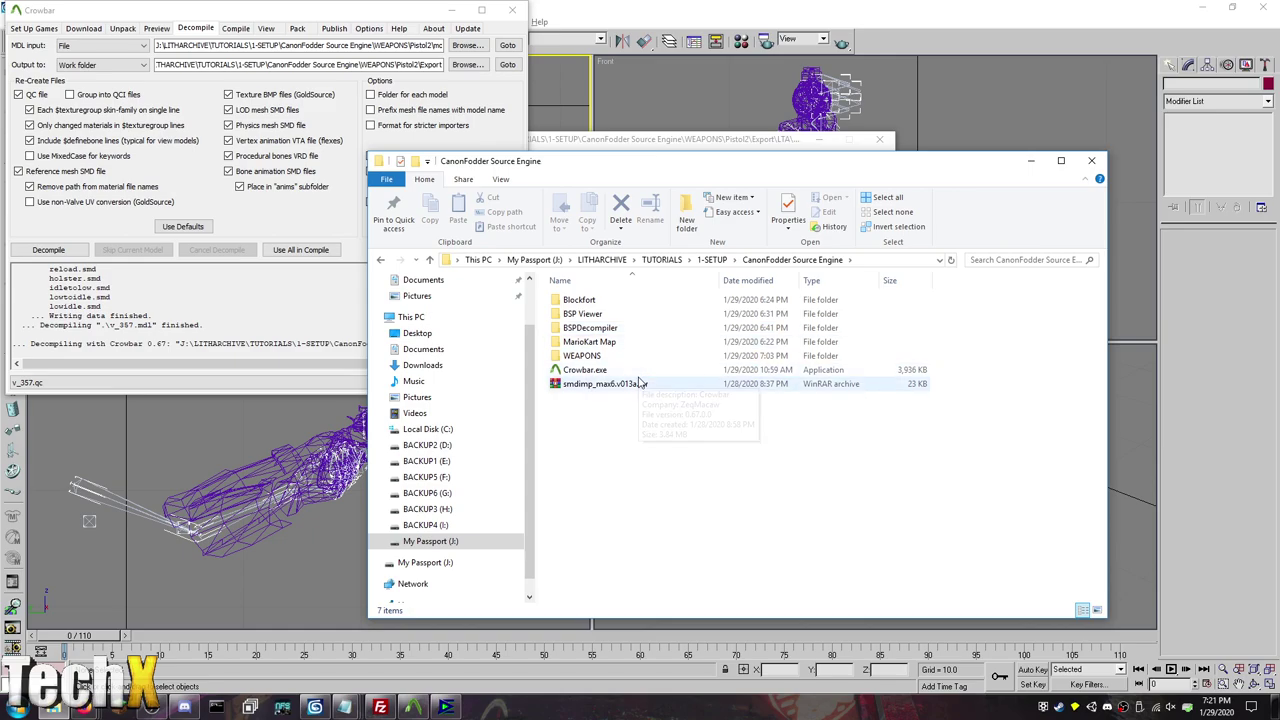
double_click(645, 357)
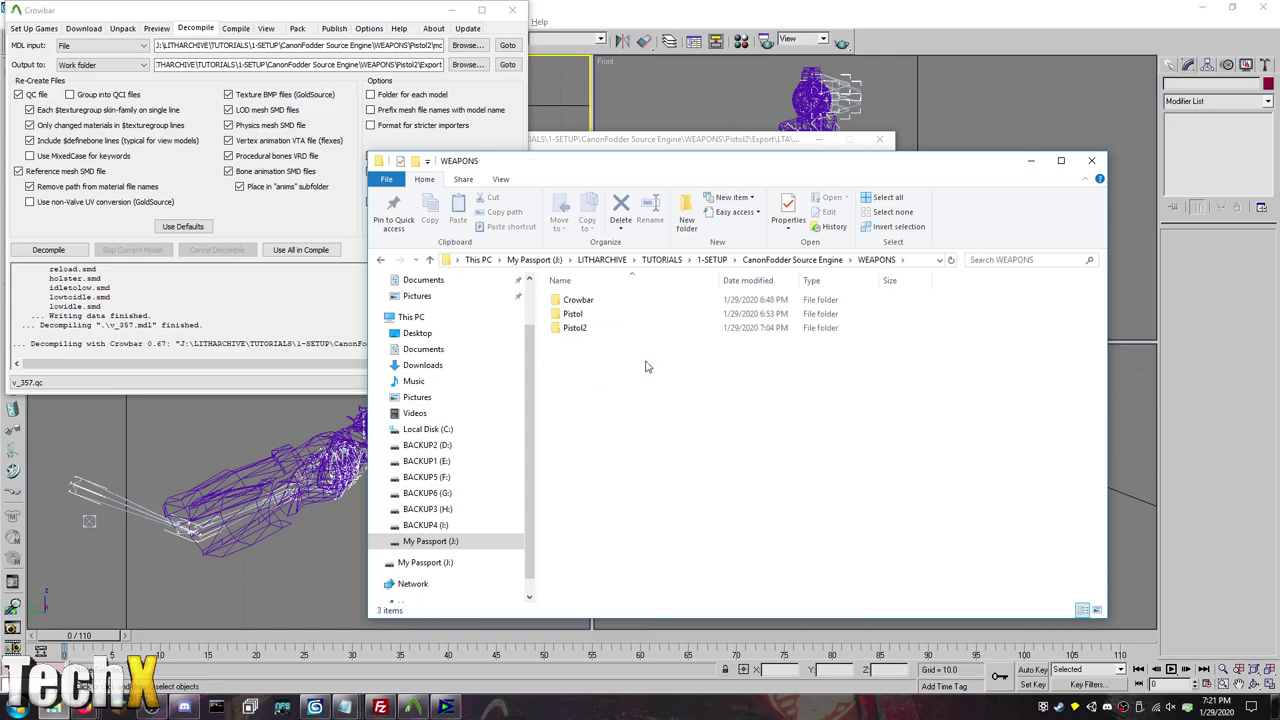
double_click(608, 327)
Step: Go into materials\models\weapons\357 Magnum and select the Barrel.vtf texture
left_click(615, 316)
double_click(615, 316)
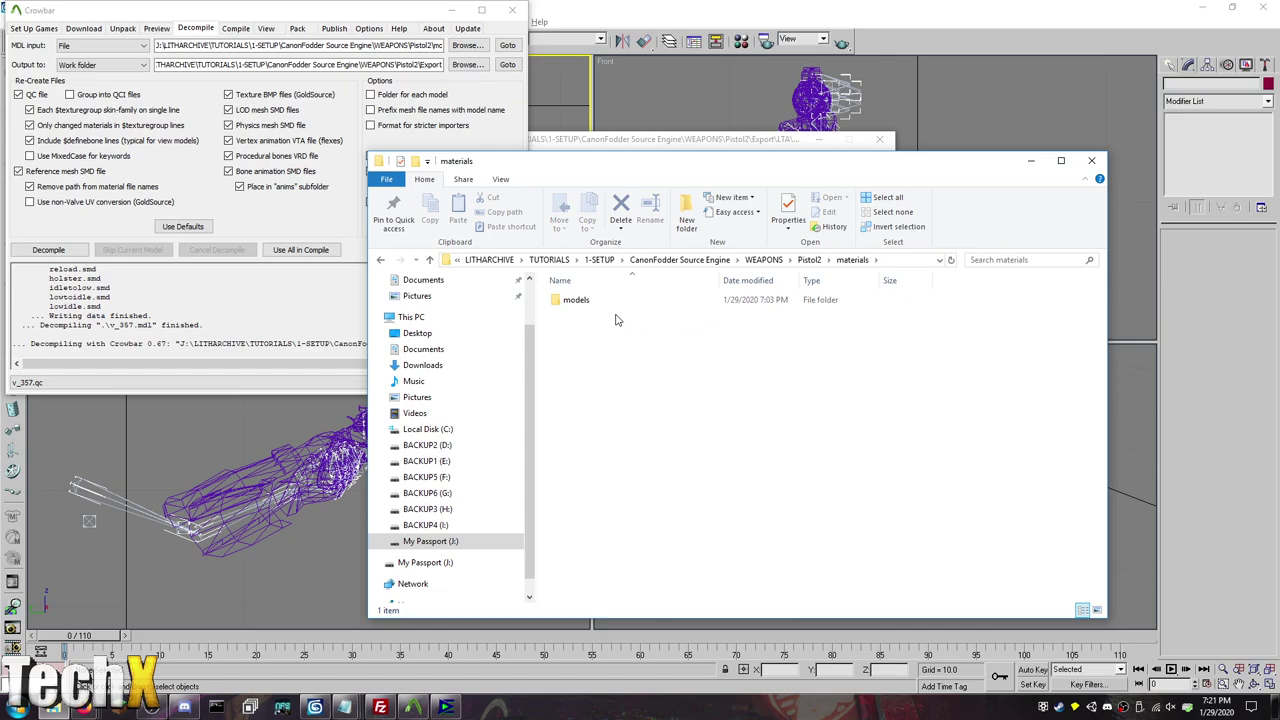
double_click(616, 302)
double_click(616, 302)
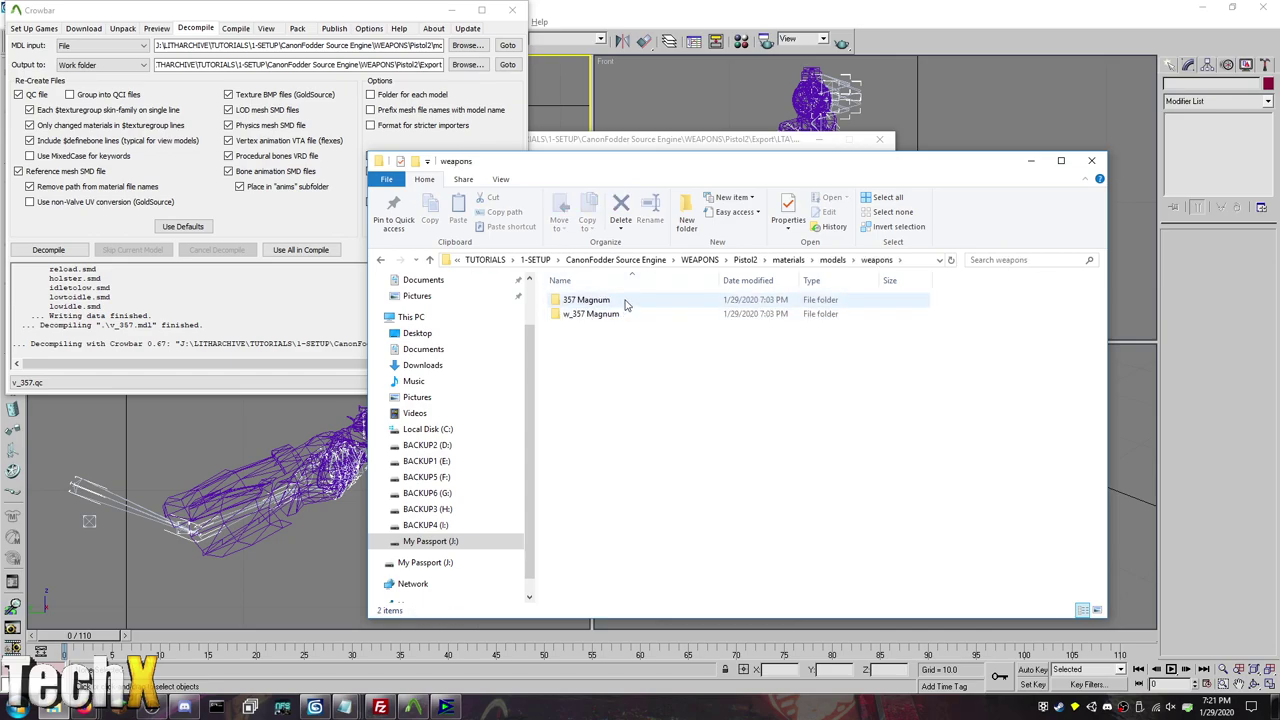
left_click(601, 301)
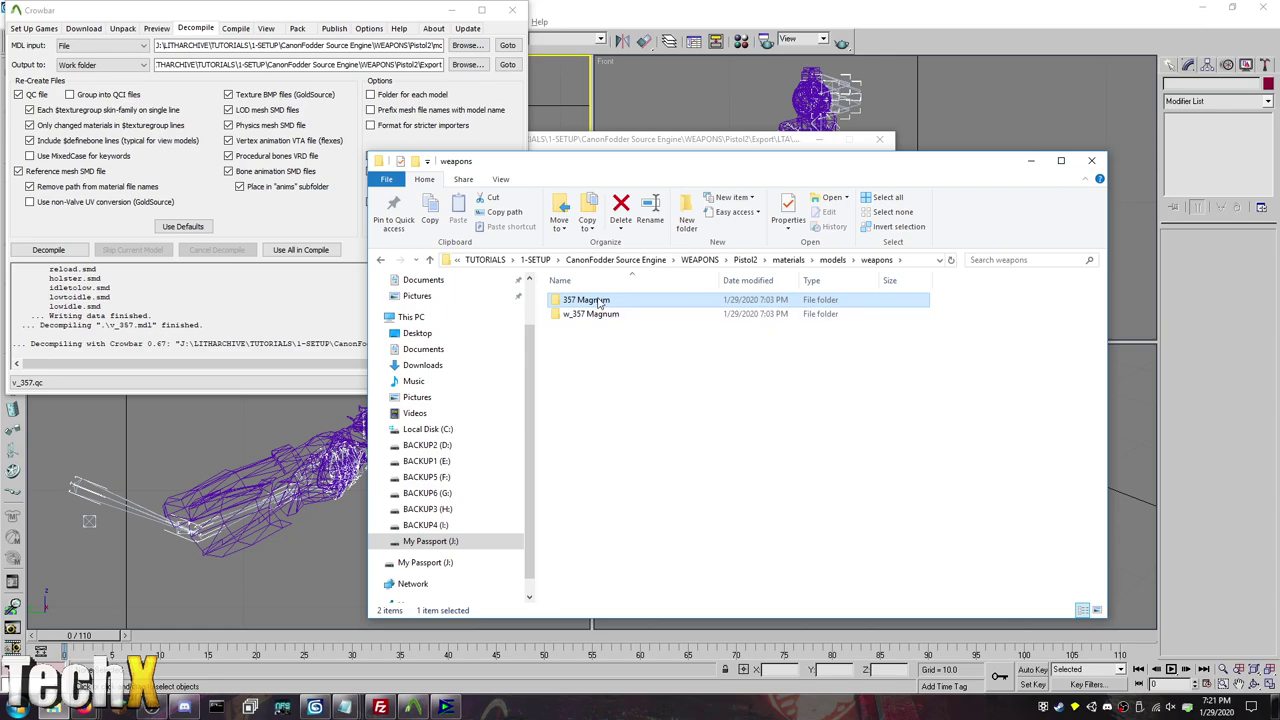
double_click(598, 301)
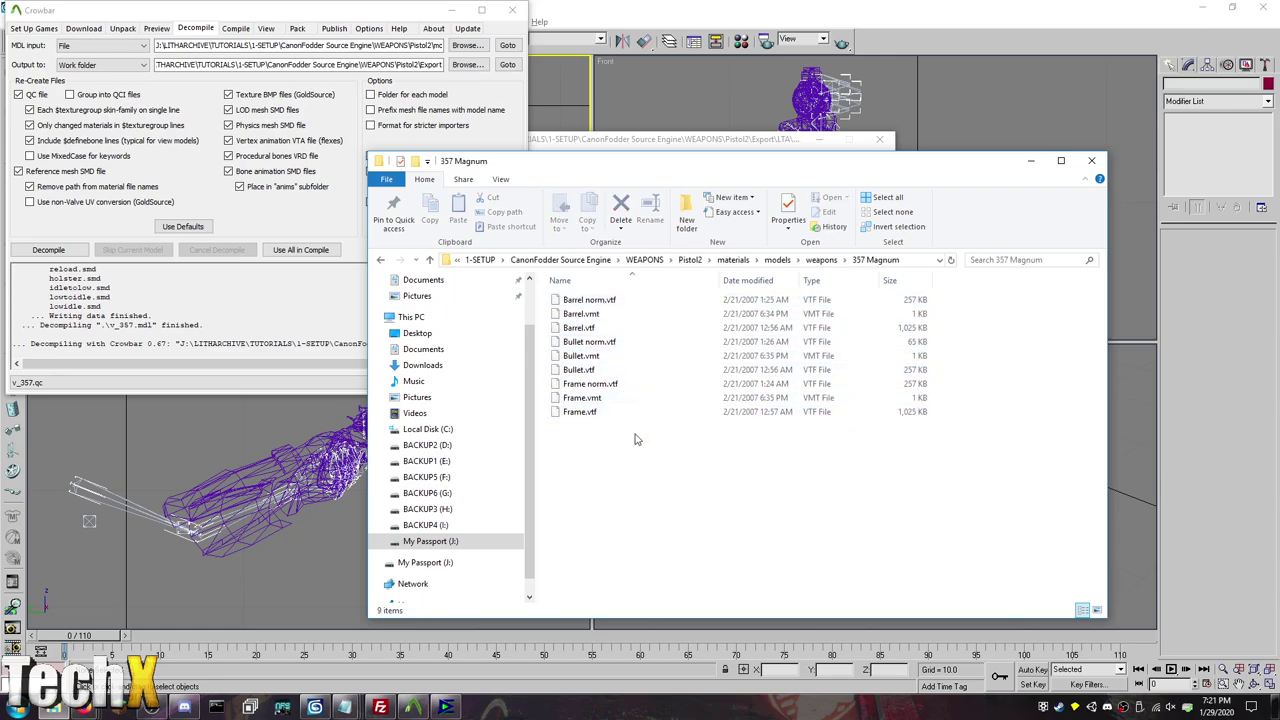
left_click(631, 329)
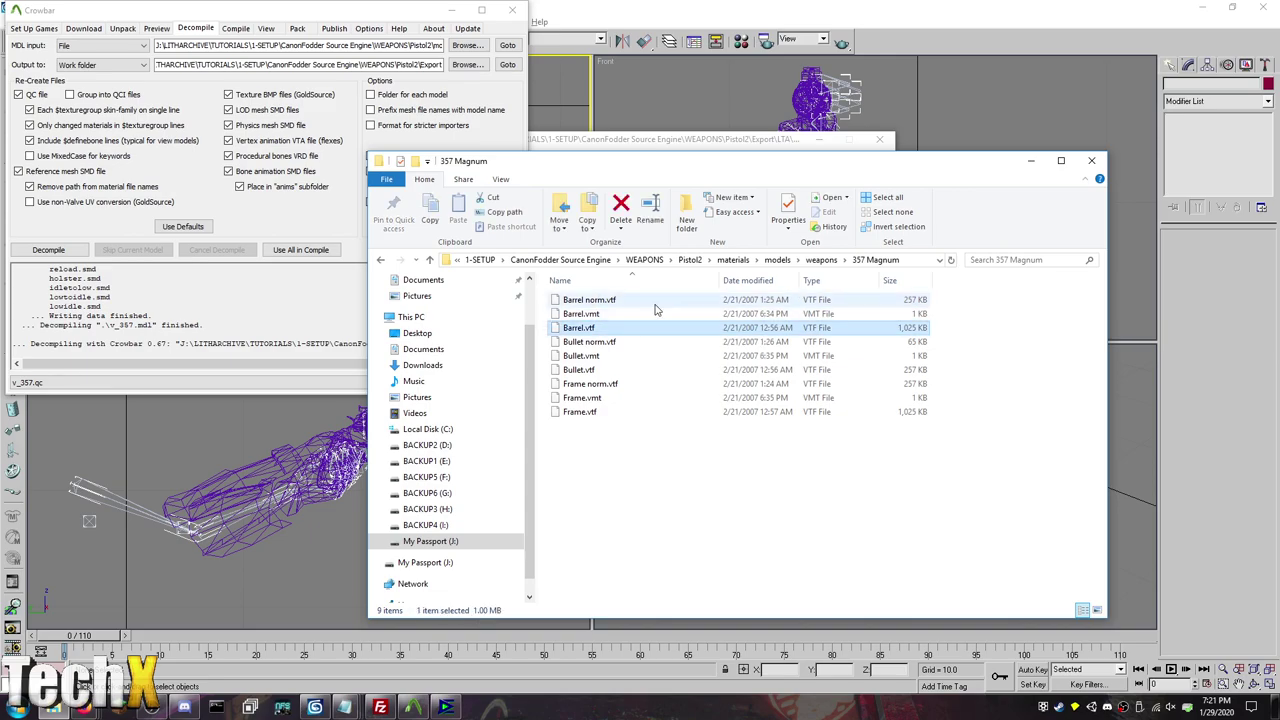
Step: Return to CanonFodder Source Engine and launch BSPViewer.exe from the BSP Viewer folder
left_click(560, 260)
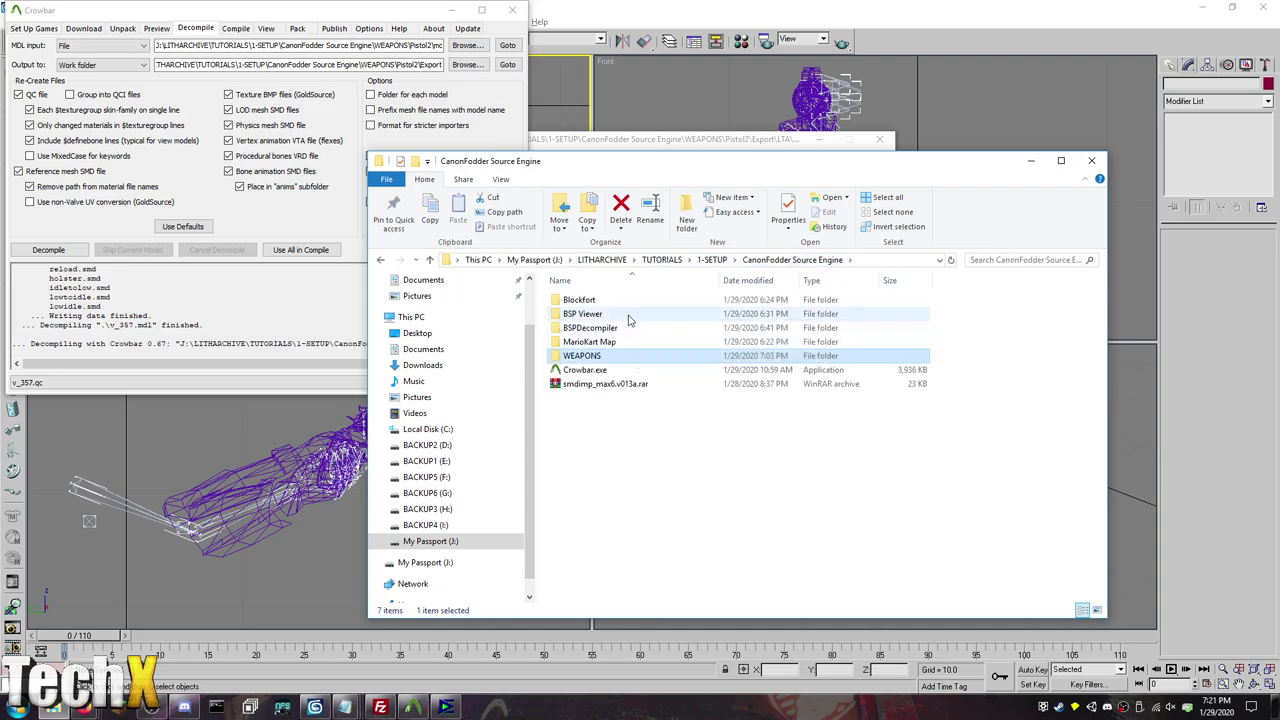
double_click(628, 314)
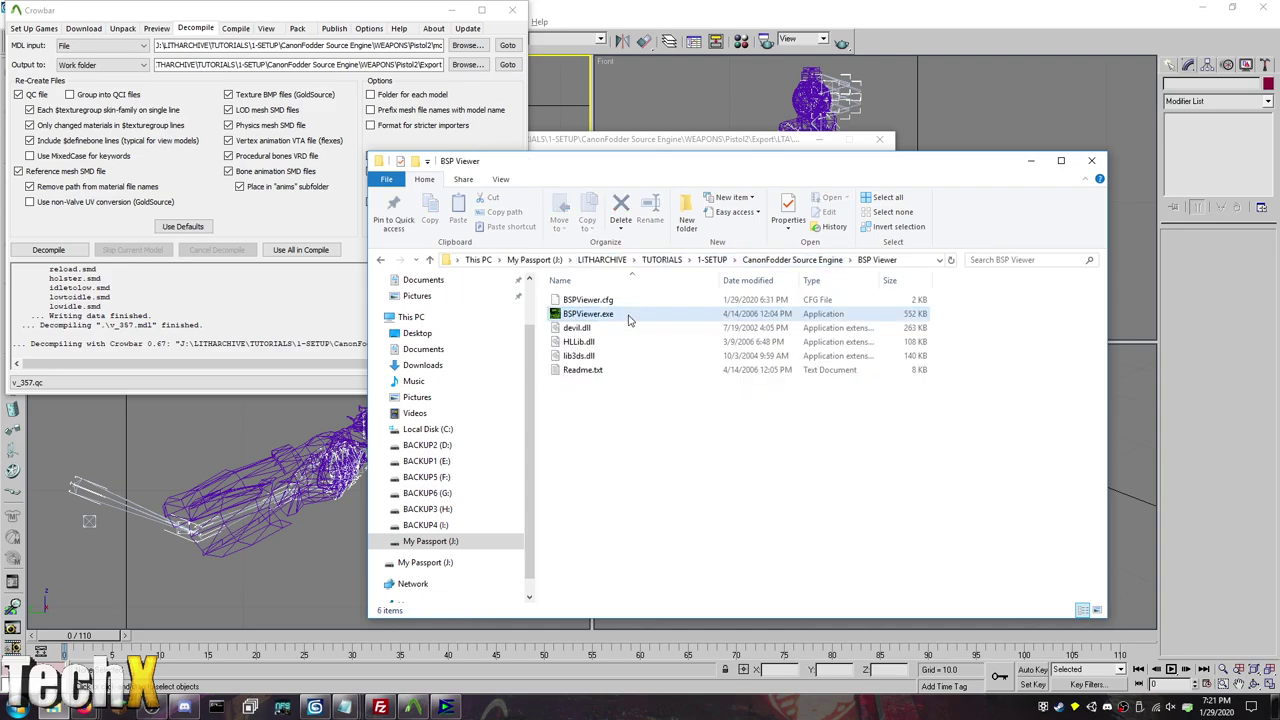
double_click(628, 314)
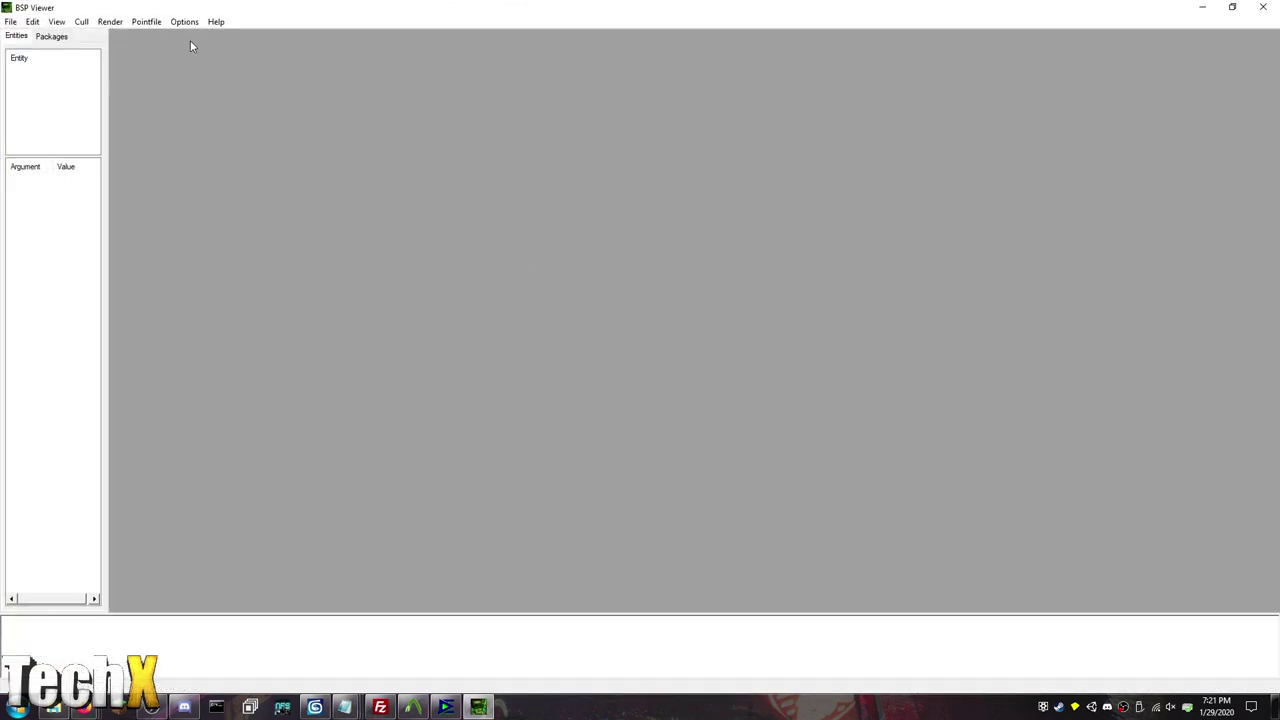
Step: Close the empty BSP Viewer window with its X button
left_click(1263, 7)
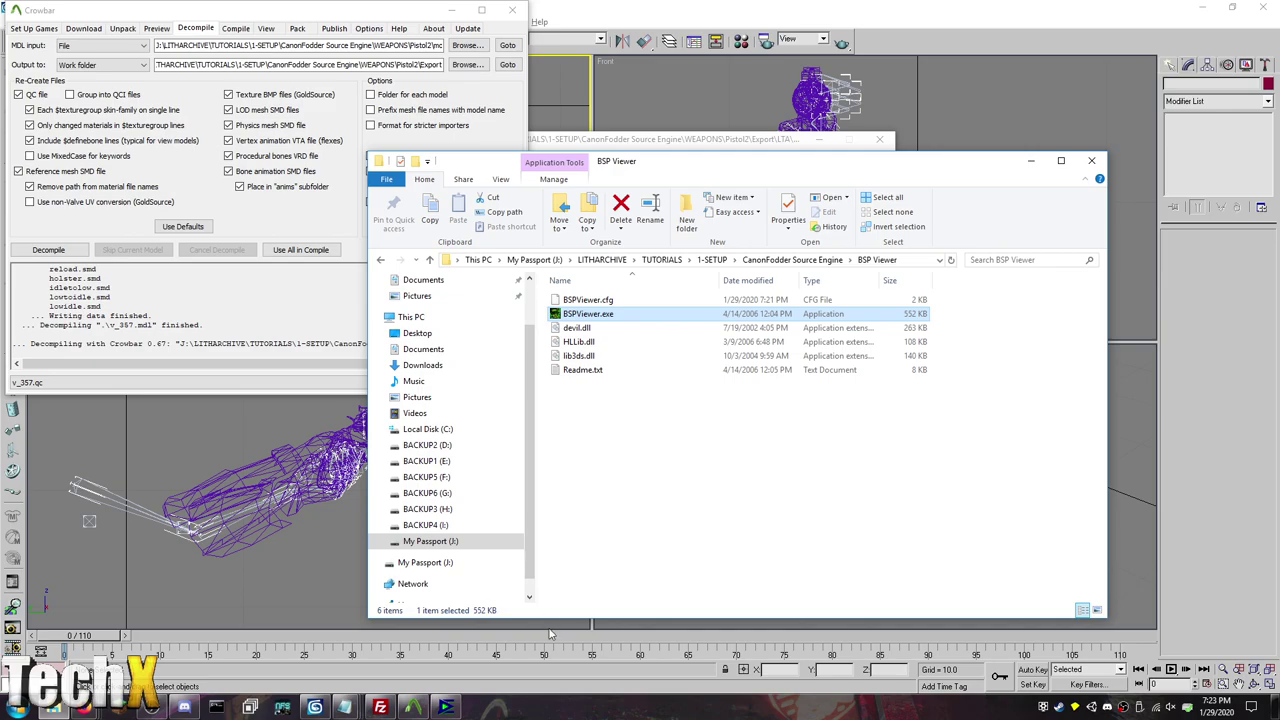
mouse_move(155, 709)
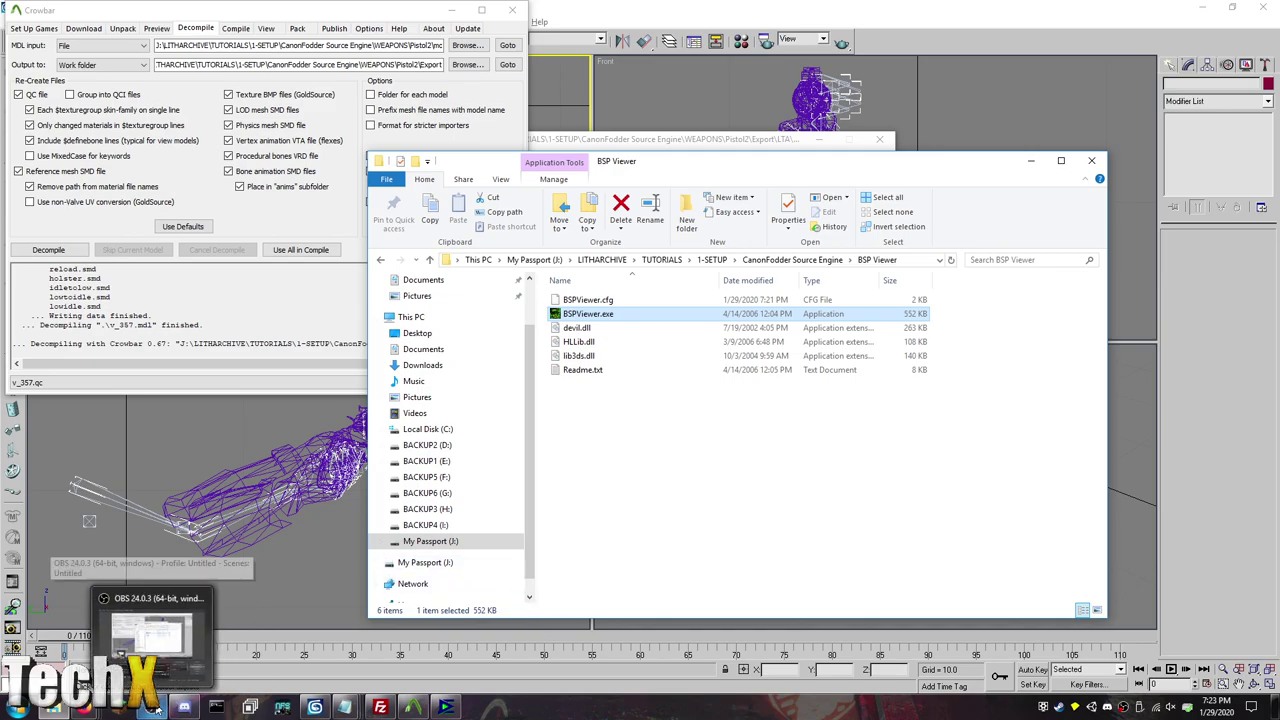